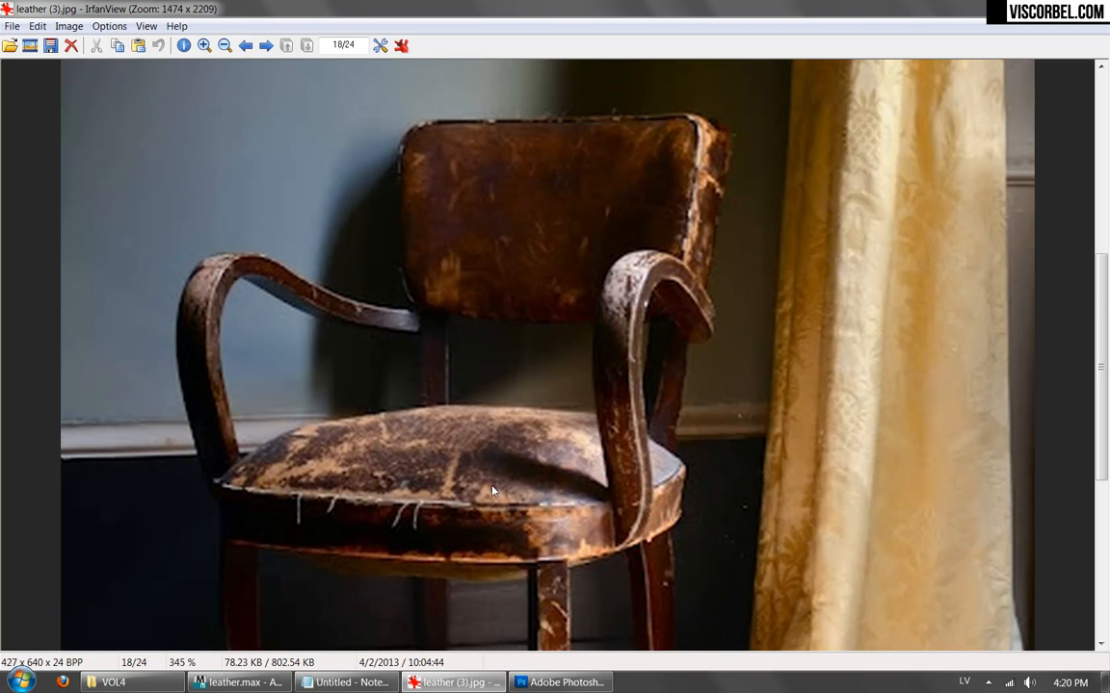
Examine the worn leather on the seat and backrest in the chair reference photo.
scroll(560, 352, up, 2)
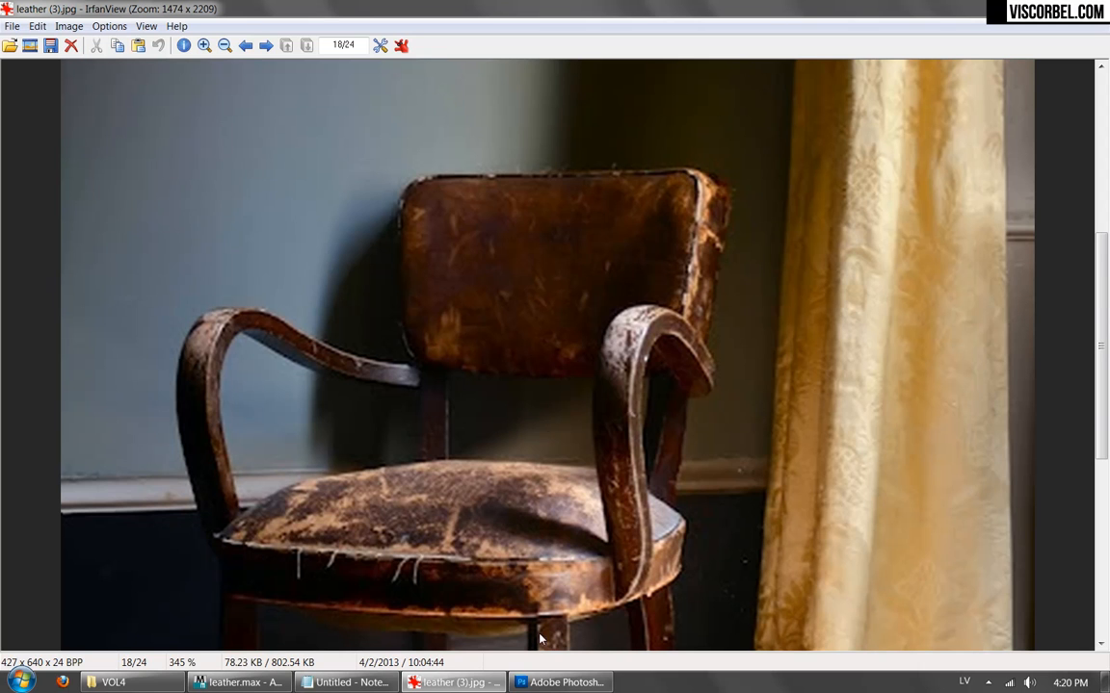
drag(536, 476, 517, 527)
right_drag(518, 528, 505, 448)
Switch to 3ds Max, deselect the cushion, and open the Leather VRayMtl parameters in the Slate Material Editor.
click(245, 682)
click(465, 382)
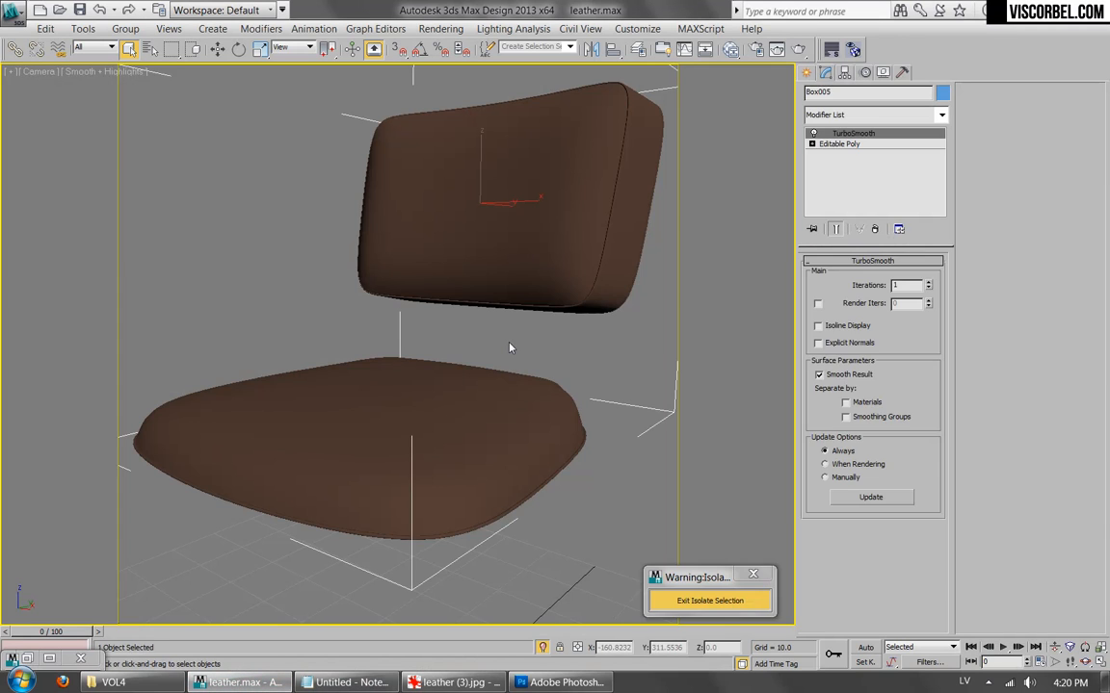
click(512, 347)
key(m)
scroll(661, 253, up, 3)
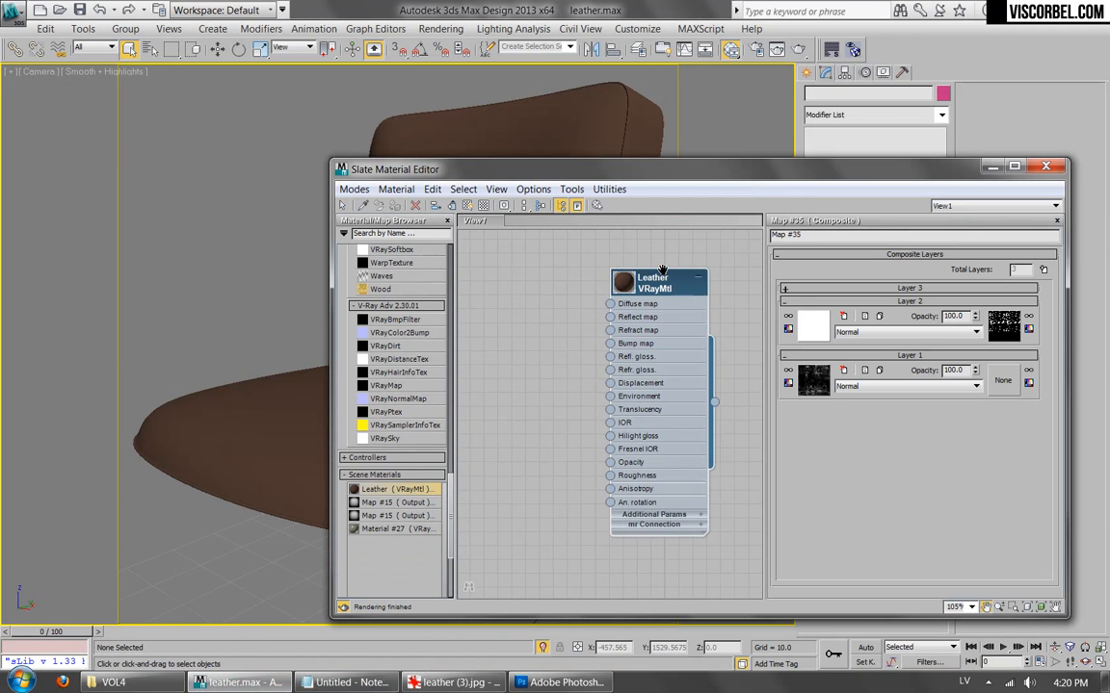
double_click(669, 286)
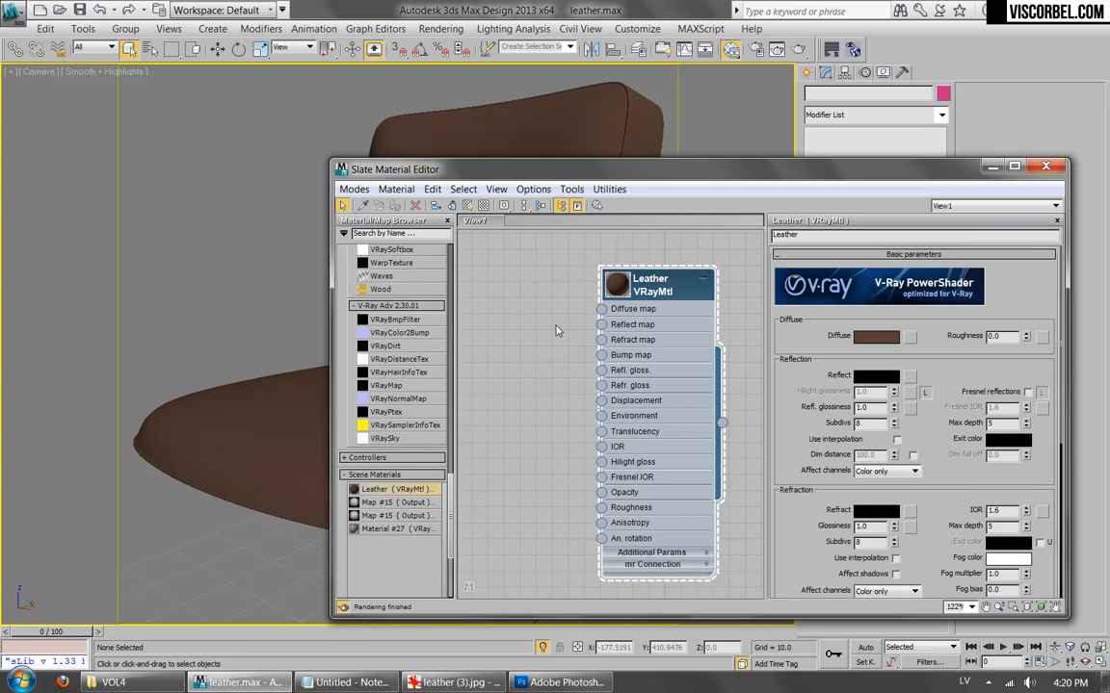
Check the Leather material's diffuse colour and compare it with the chair reference photo.
click(855, 334)
drag(581, 166, 576, 166)
click(563, 227)
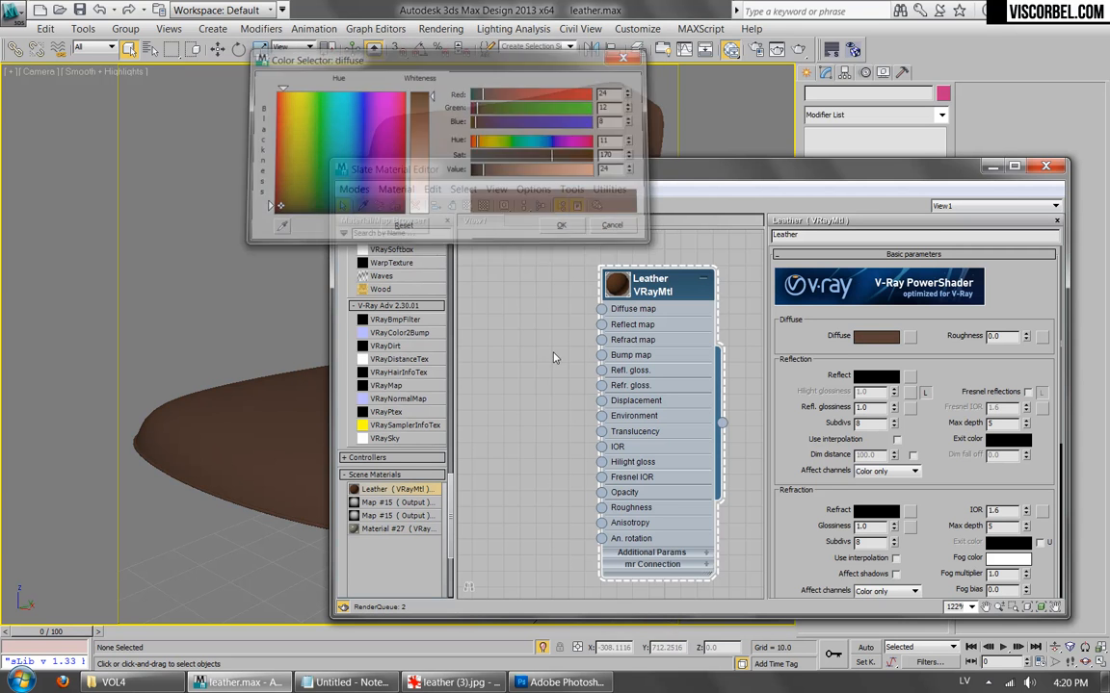
click(470, 682)
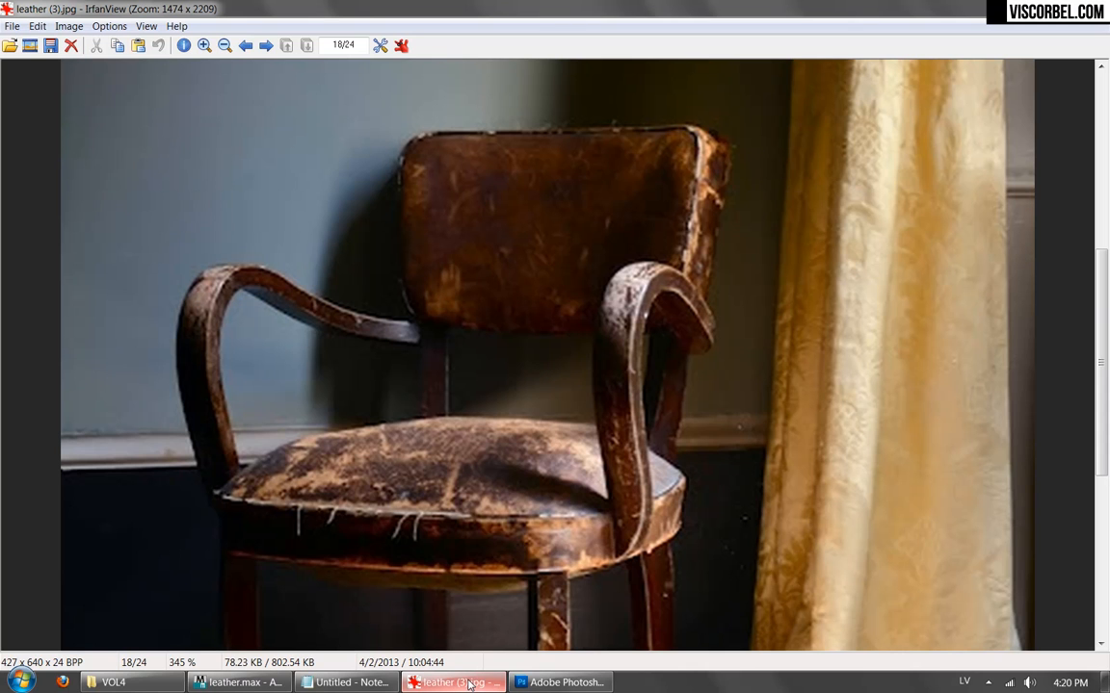
click(236, 682)
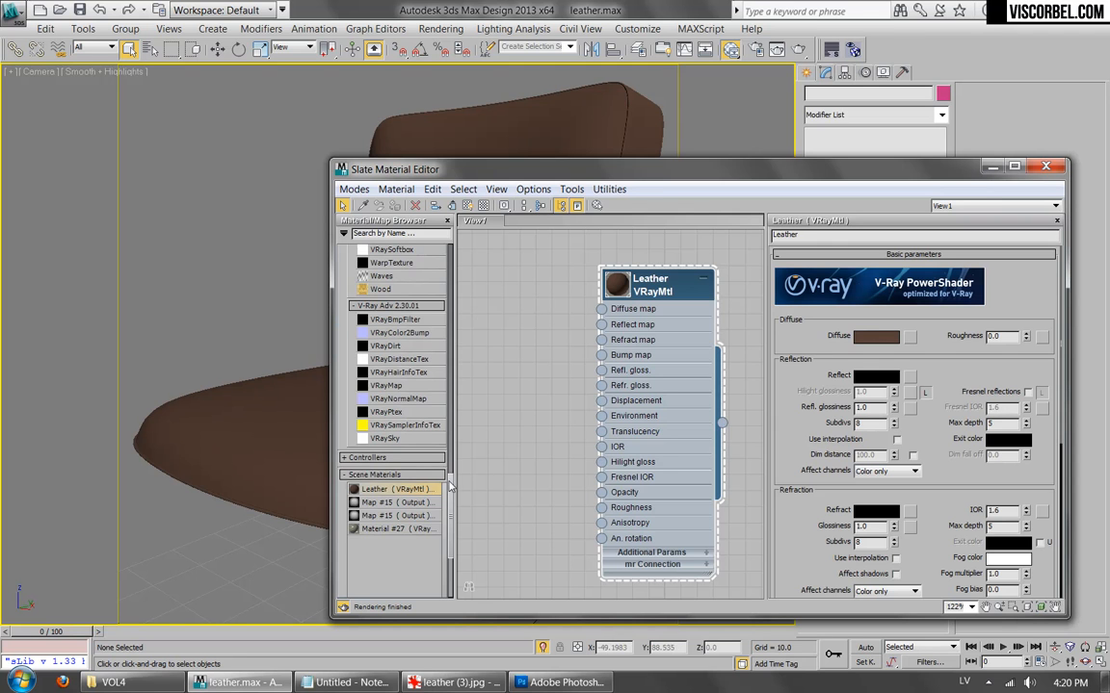
Connect a new Composite map to the Leather material's Diffuse map slot and place its node beside the material.
scroll(449, 488, up, 6)
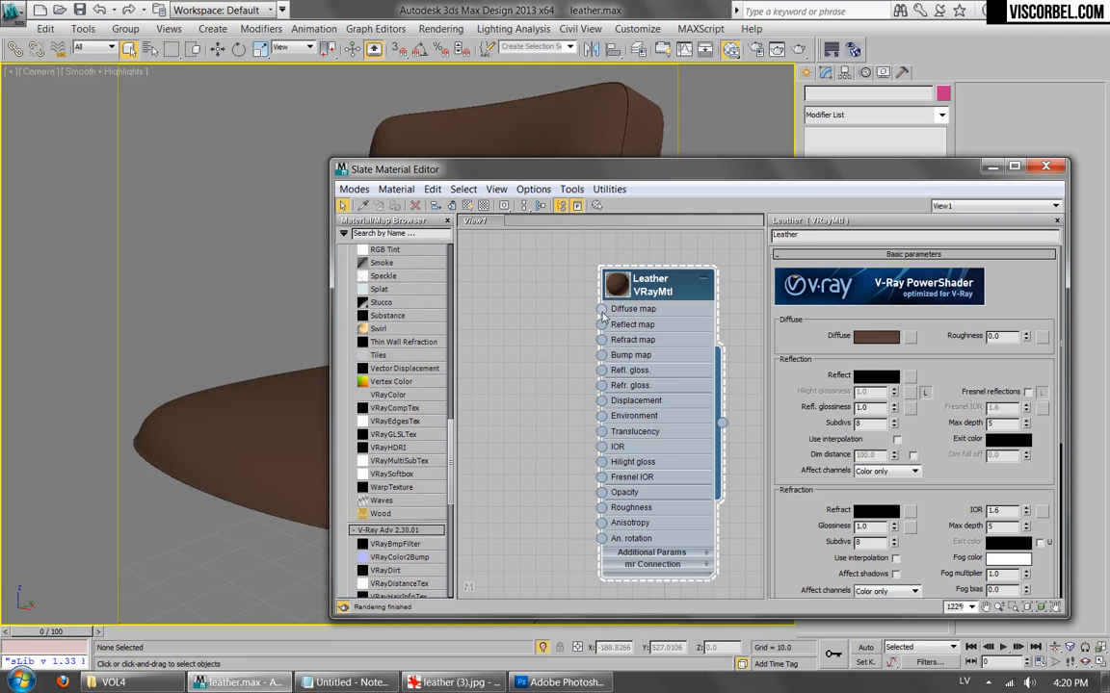
drag(616, 312, 557, 312)
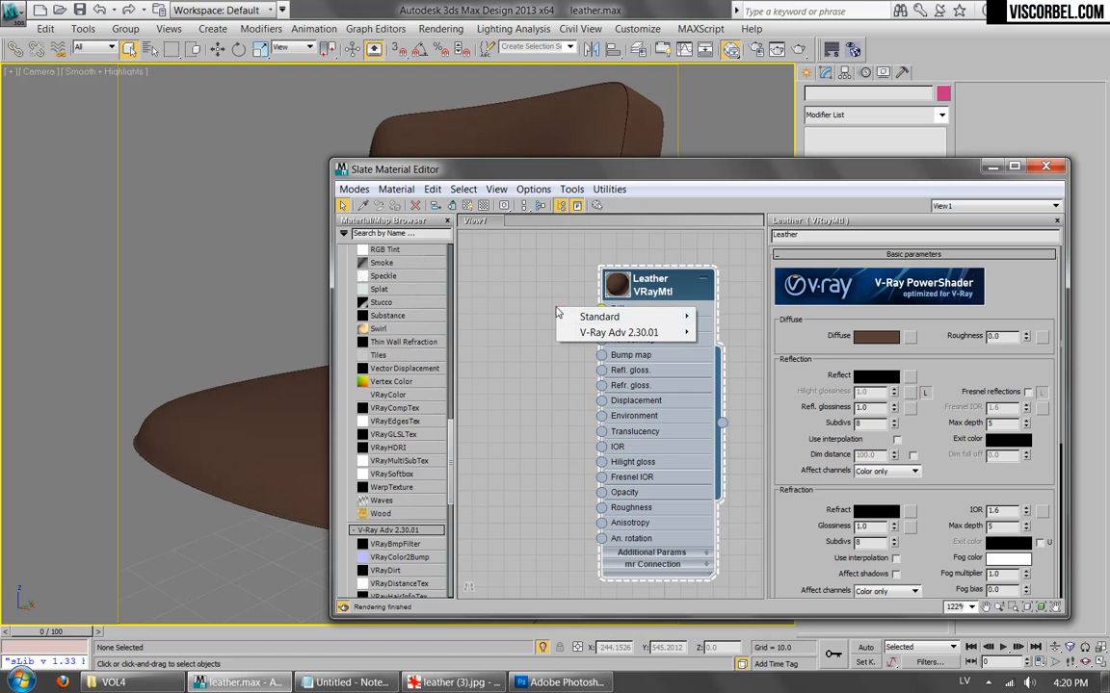
mouse_move(602, 318)
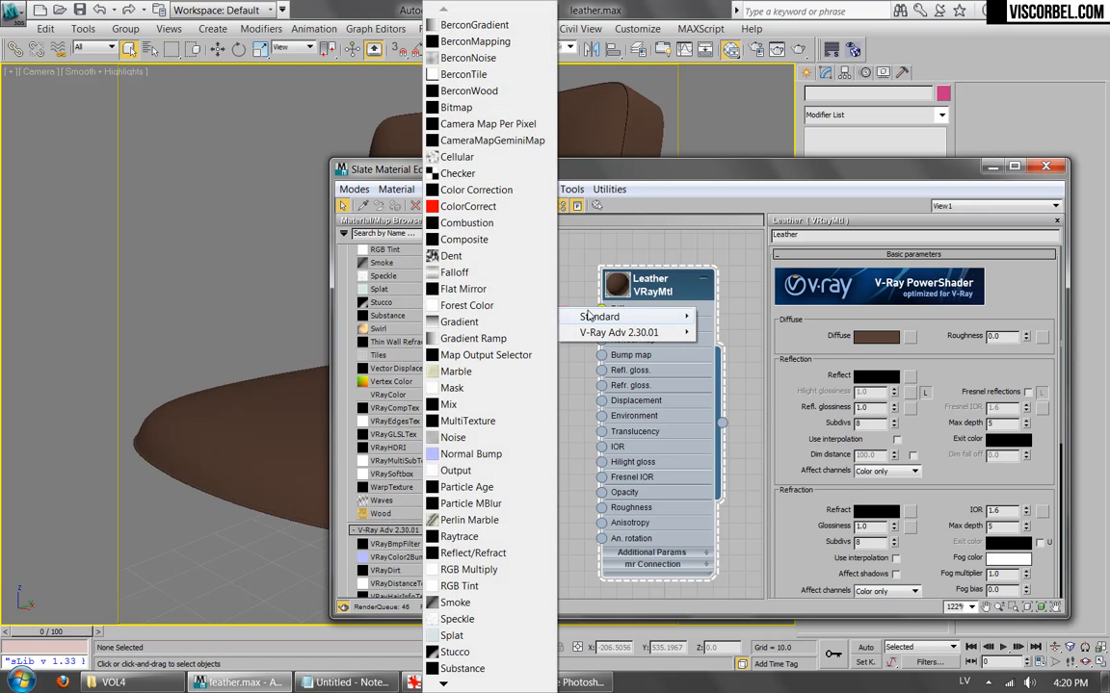
click(464, 239)
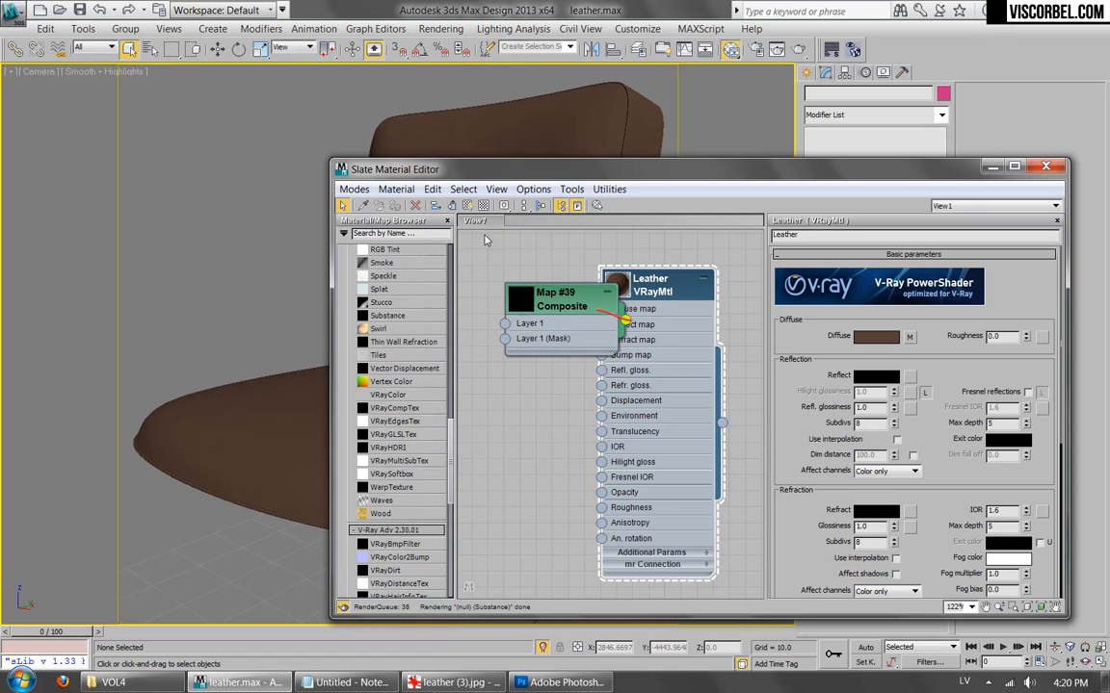
drag(575, 307, 507, 280)
Assign a Noise map as the texture of the Composite map's Layer 1.
double_click(506, 280)
middle_drag(511, 287, 593, 349)
click(812, 313)
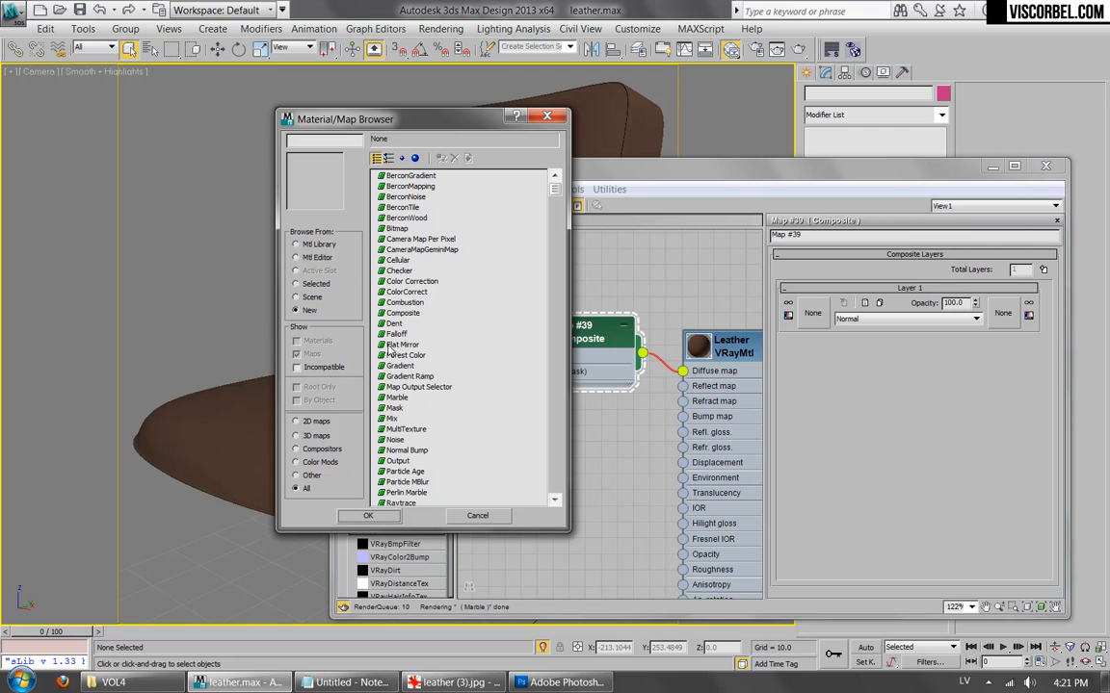
double_click(405, 430)
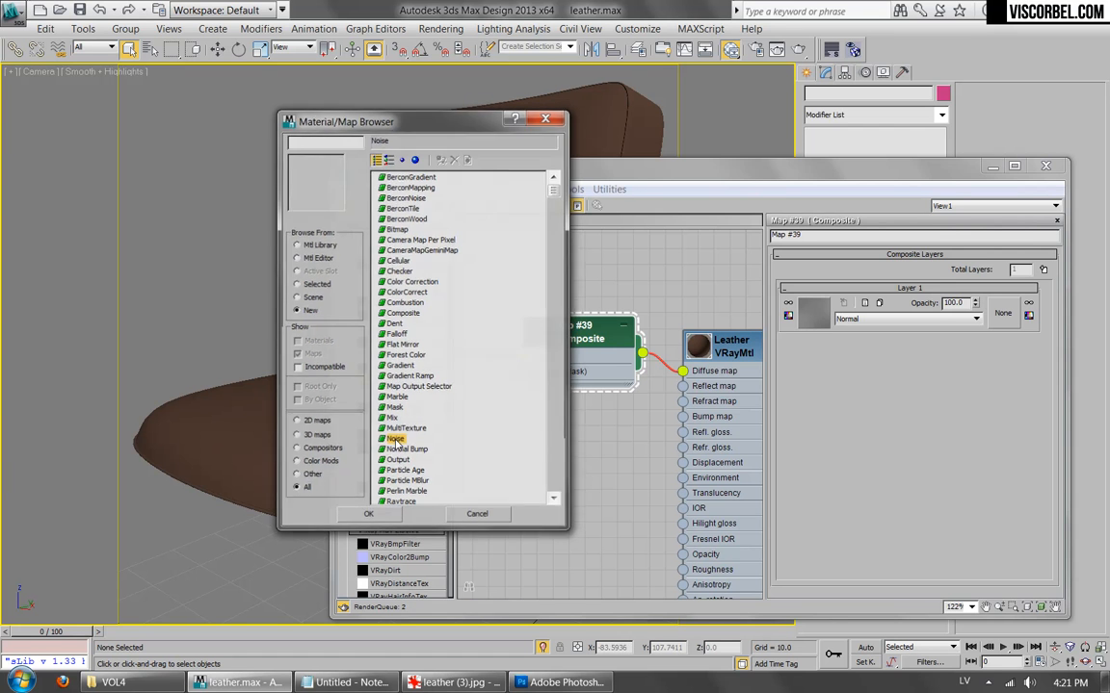
Show the Noise map in the viewport and set it to Fractal with size 3 and levels 8.
middle_drag(600, 328, 688, 323)
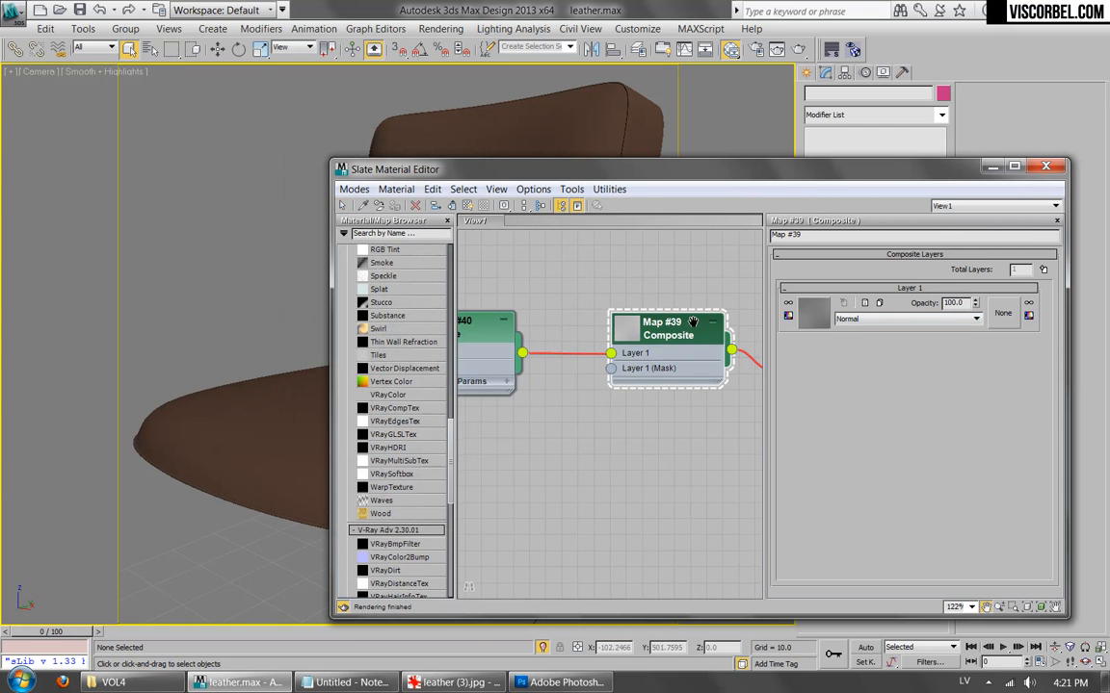
click(472, 323)
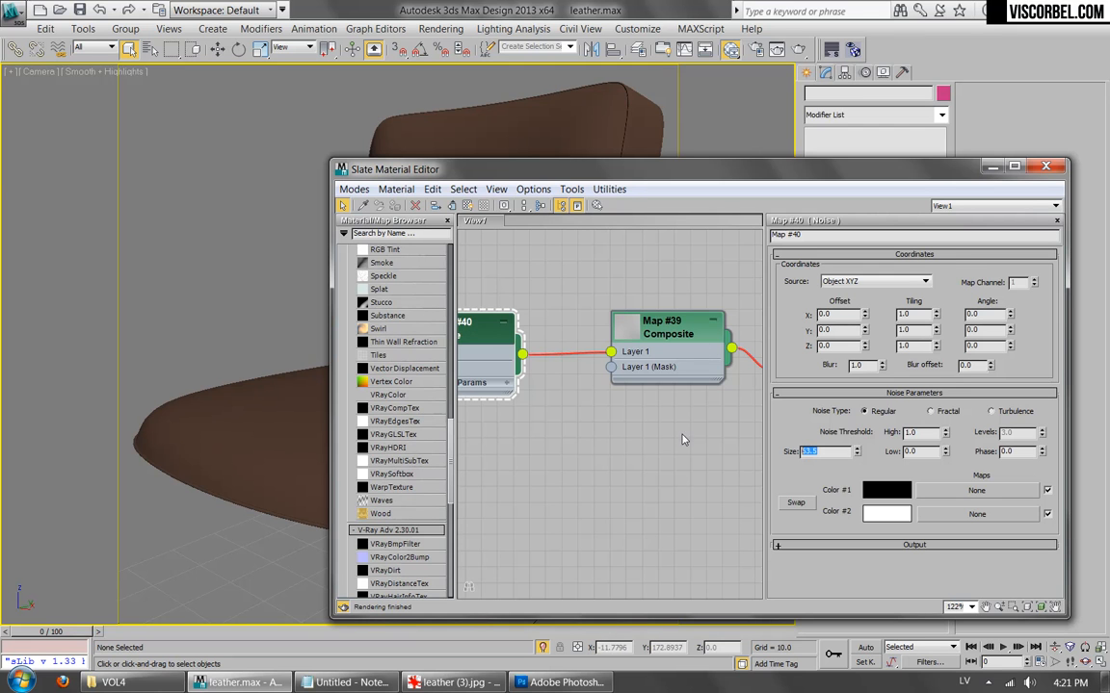
right_click(474, 331)
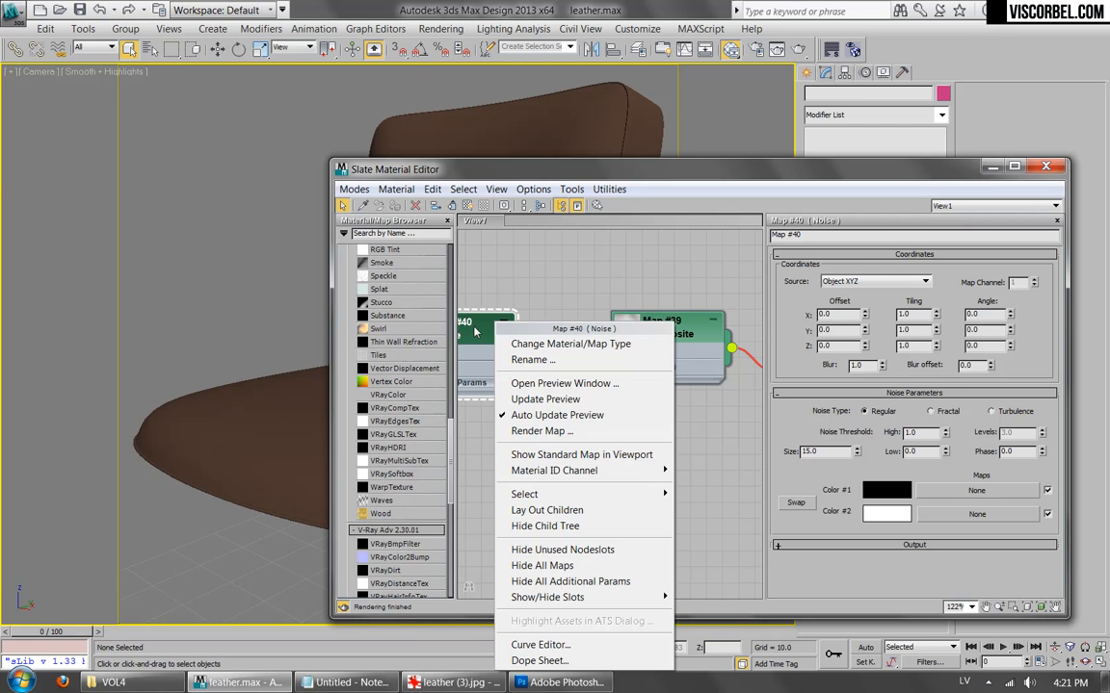
click(533, 456)
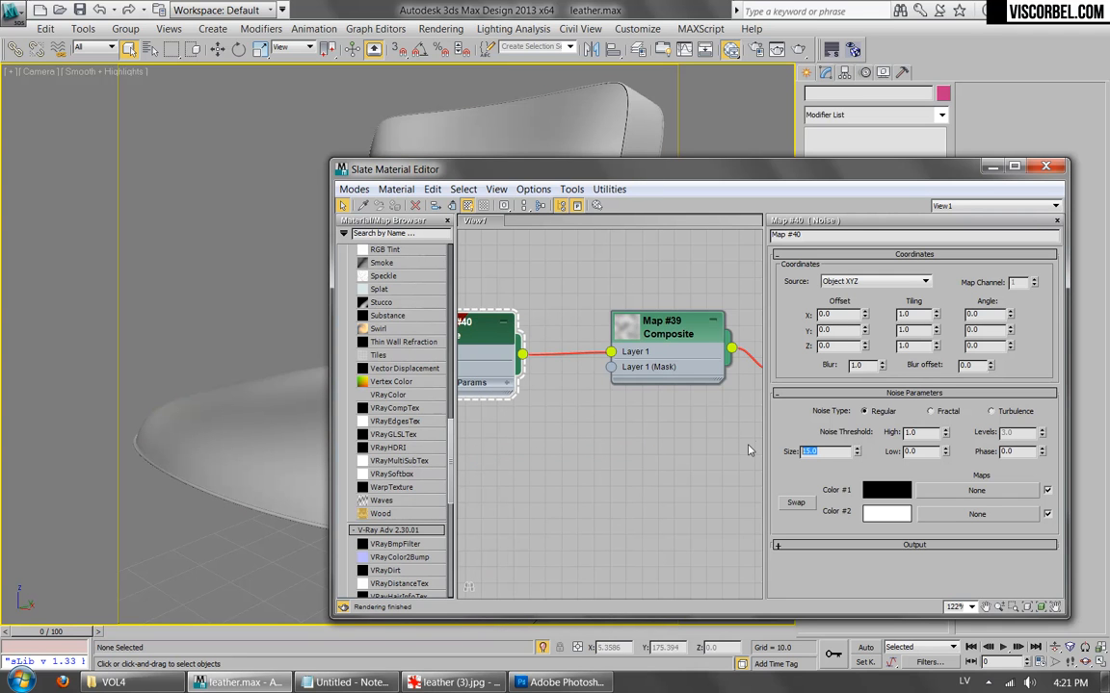
key(Return)
click(929, 412)
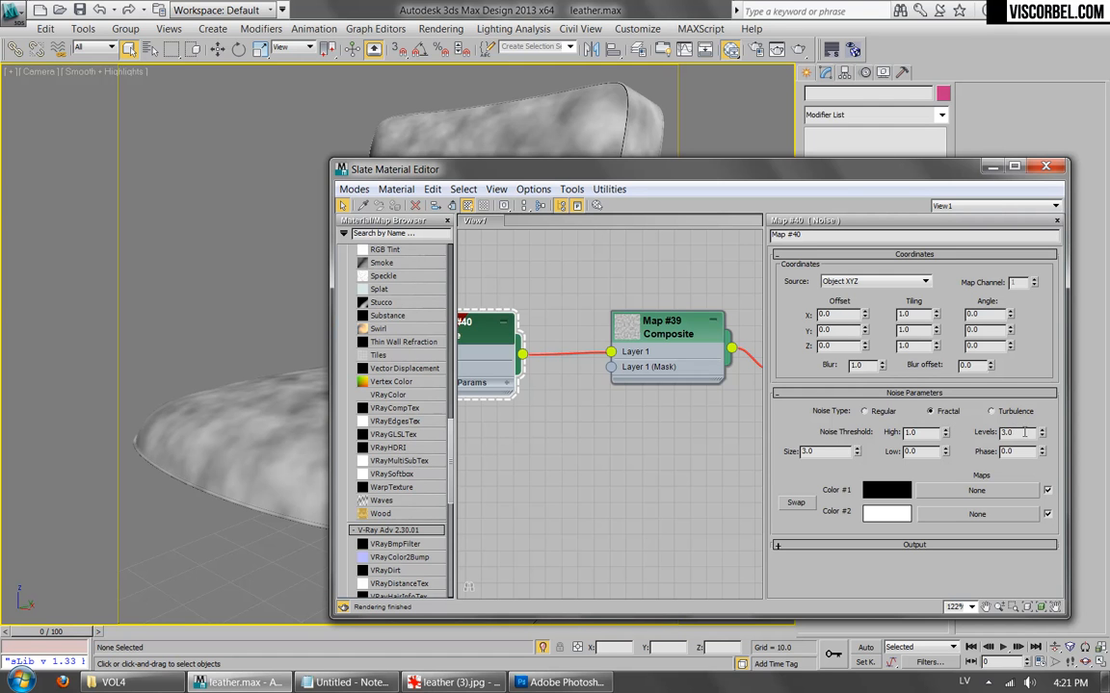
drag(610, 156, 522, 125)
middle_drag(338, 282, 393, 305)
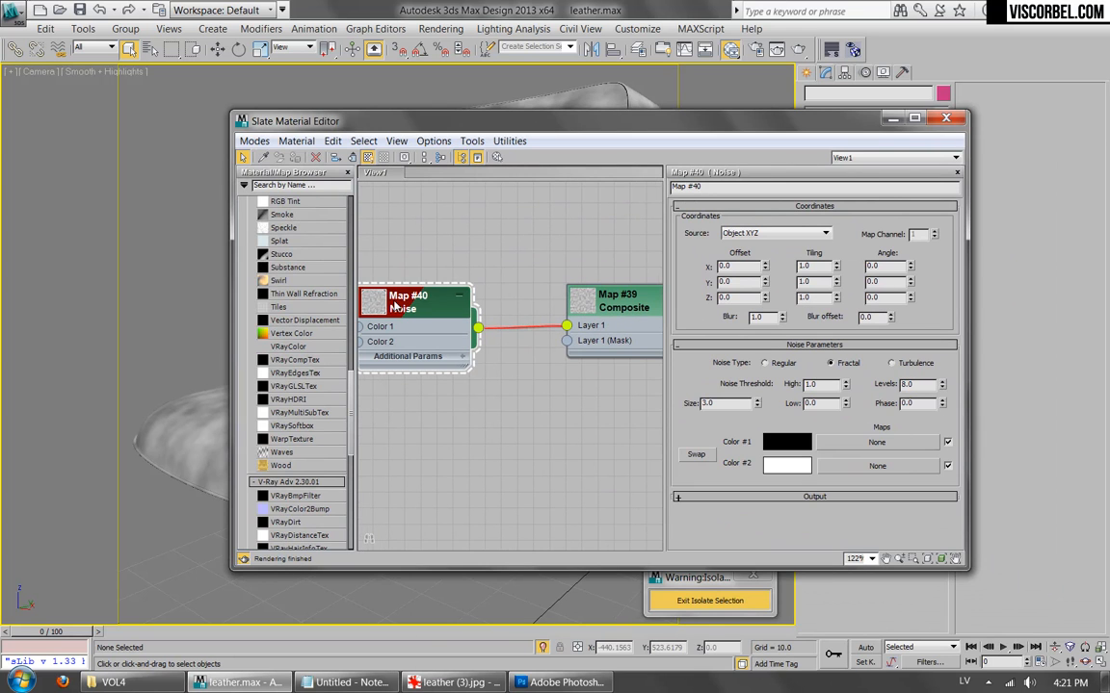
Set the Noise map's Color #1 to a dark reddish brown with RGB 16, 4, 2.
click(779, 444)
drag(475, 171, 480, 170)
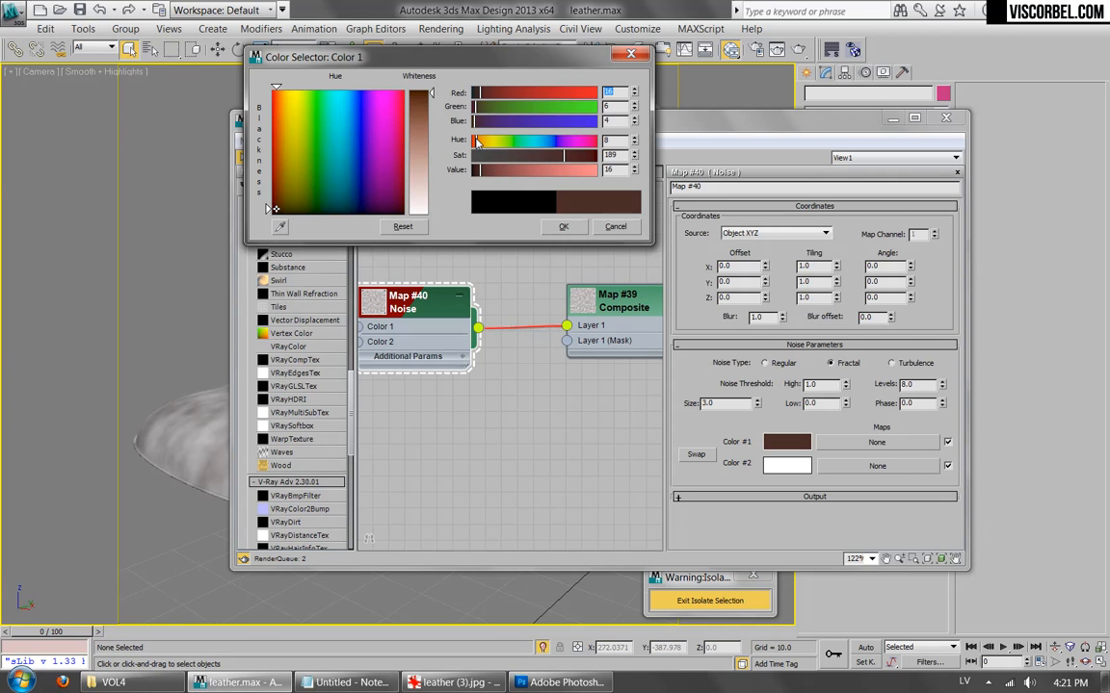
drag(559, 155, 590, 155)
click(567, 226)
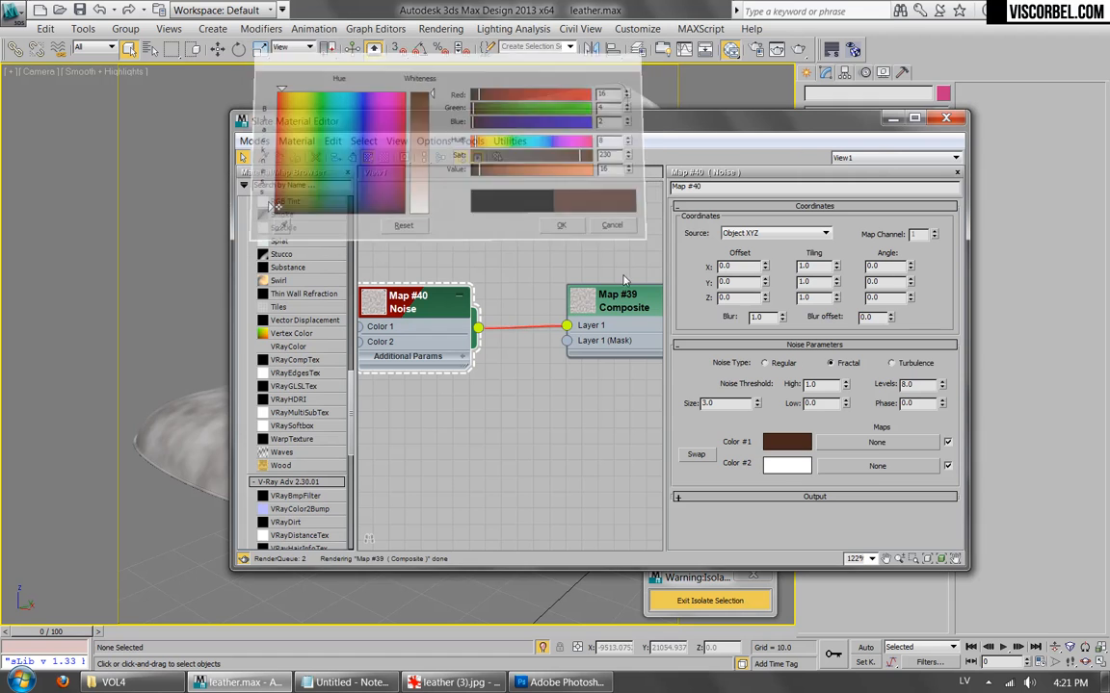
Copy Color #1 of the Noise map to Color #2, then adjust Color #2 to hue 13 and value 9.
right_click(793, 445)
click(815, 456)
right_click(805, 467)
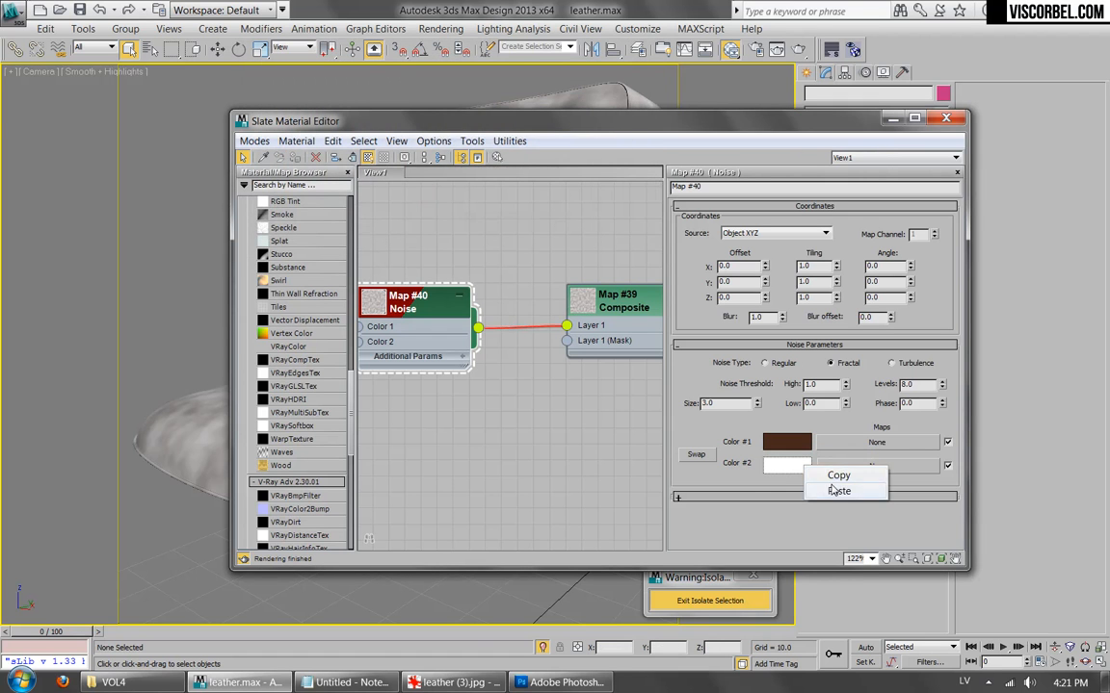
click(838, 491)
click(786, 465)
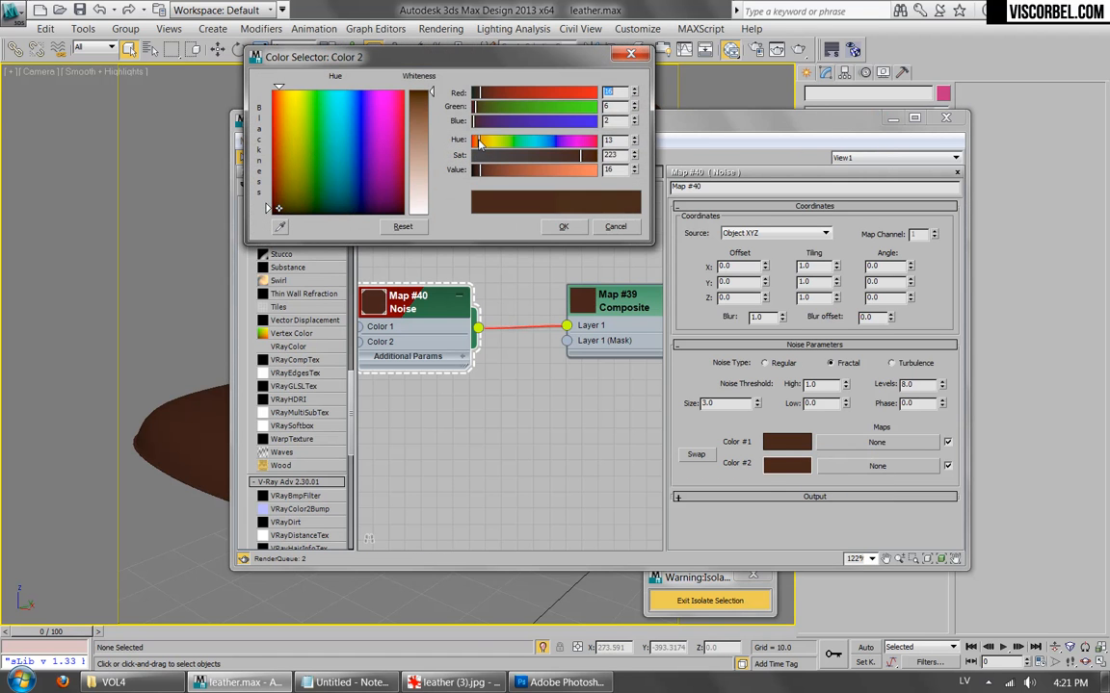
click(477, 174)
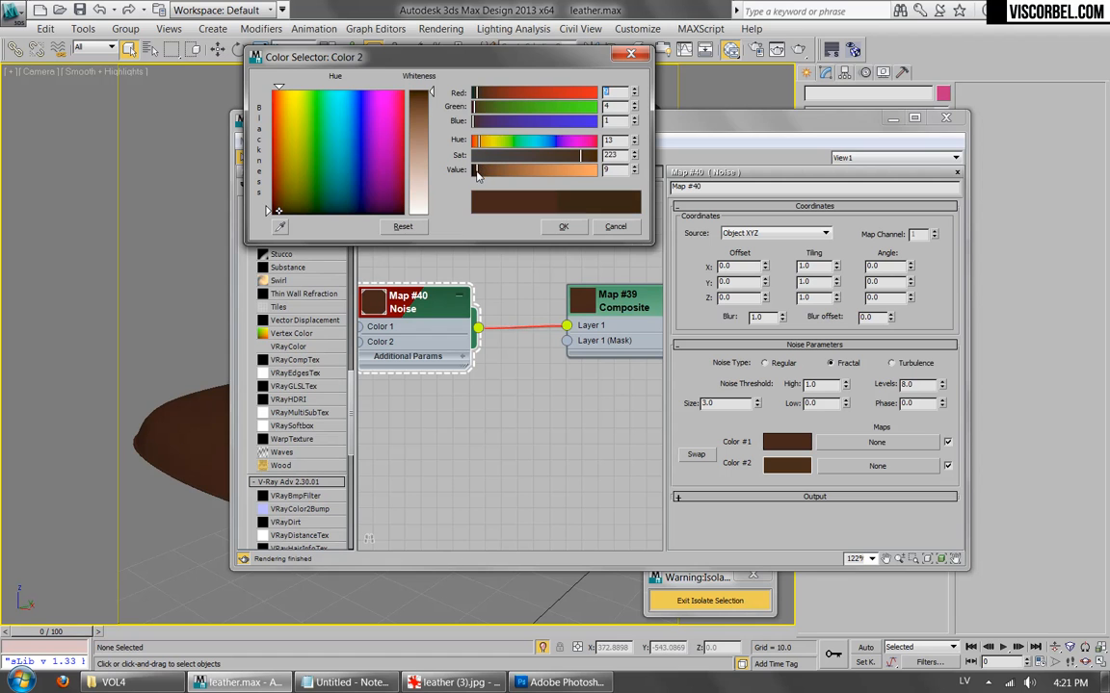
click(564, 226)
Enlarge the Composite map's node preview and run a test render of the cushions.
double_click(590, 302)
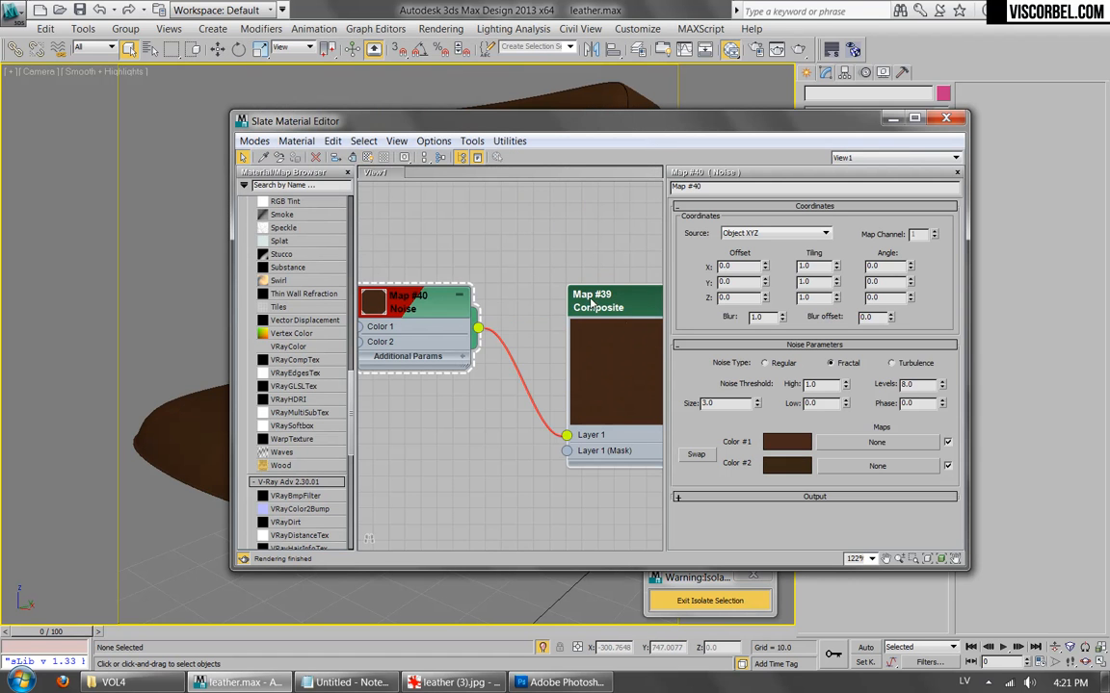
middle_drag(597, 342, 408, 285)
scroll(434, 291, up, 4)
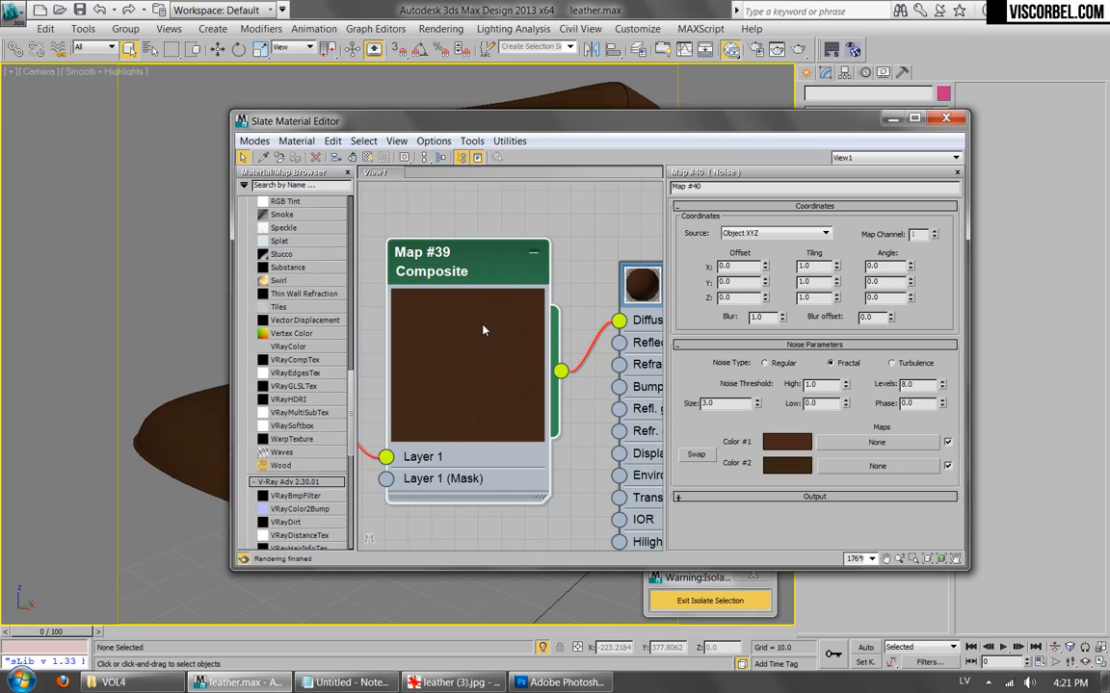
double_click(452, 266)
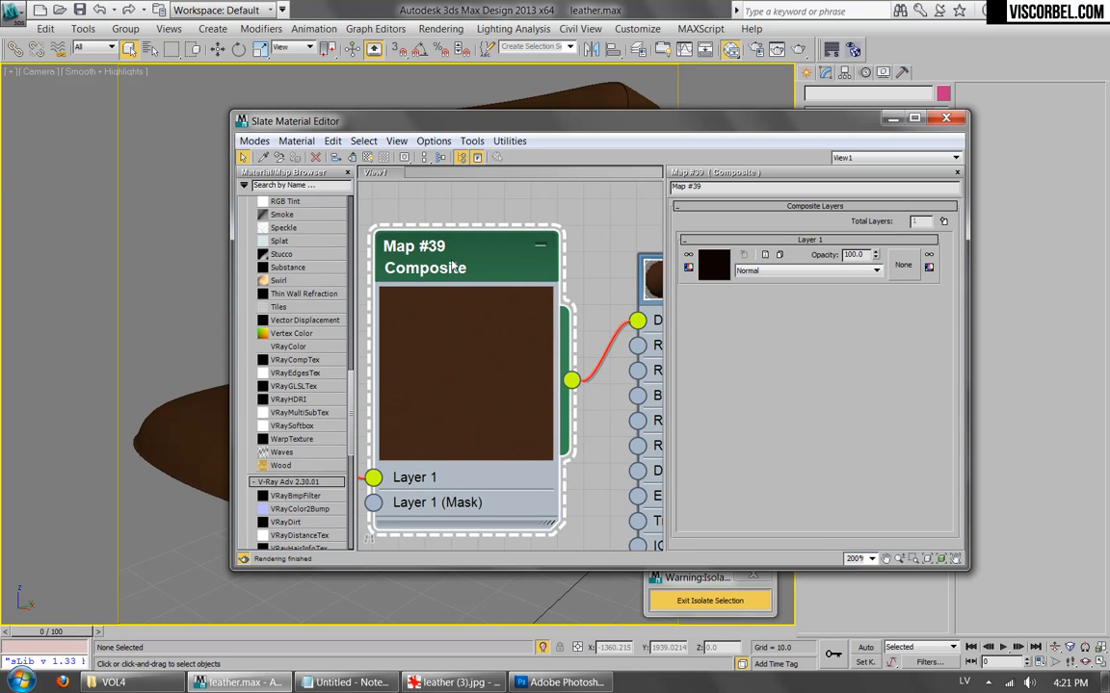
click(798, 50)
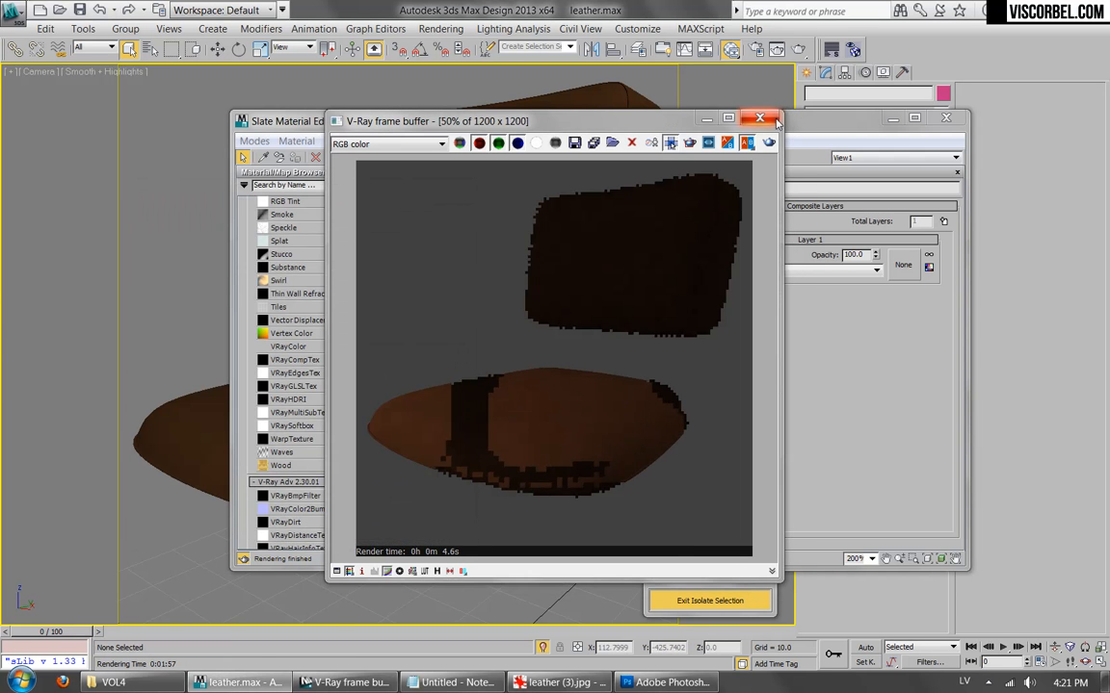
click(773, 121)
Lighten the Noise map's Color #1 with saturation 204 and value 20, and adjust its hue slightly.
middle_drag(482, 353, 587, 345)
middle_drag(385, 342, 628, 349)
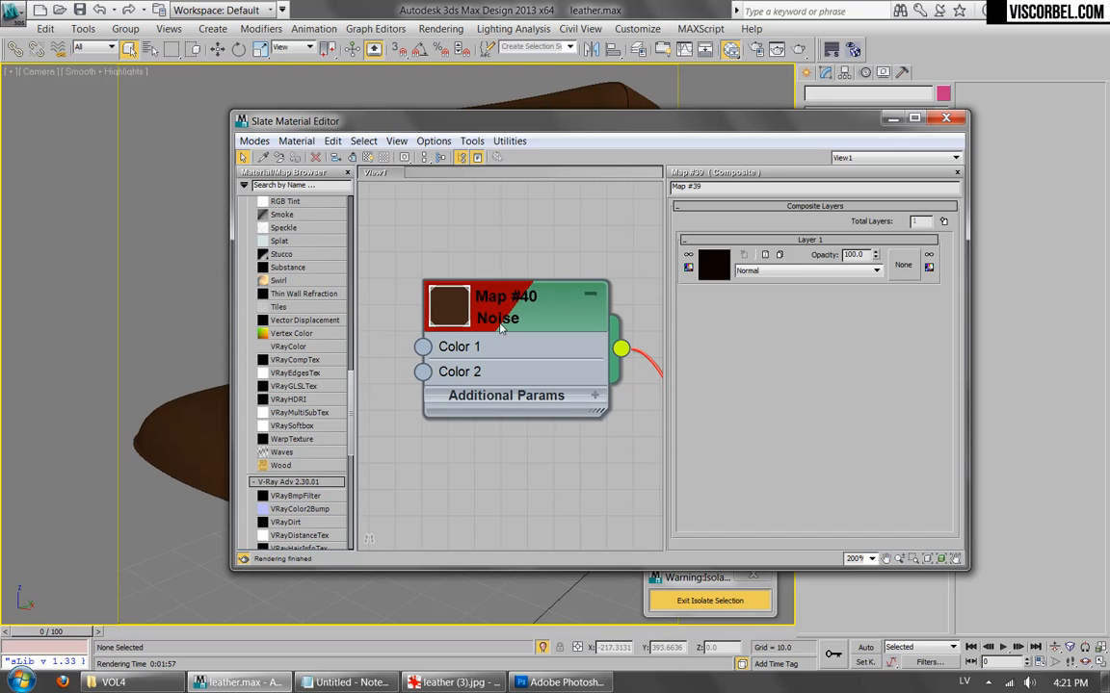
double_click(500, 329)
click(798, 440)
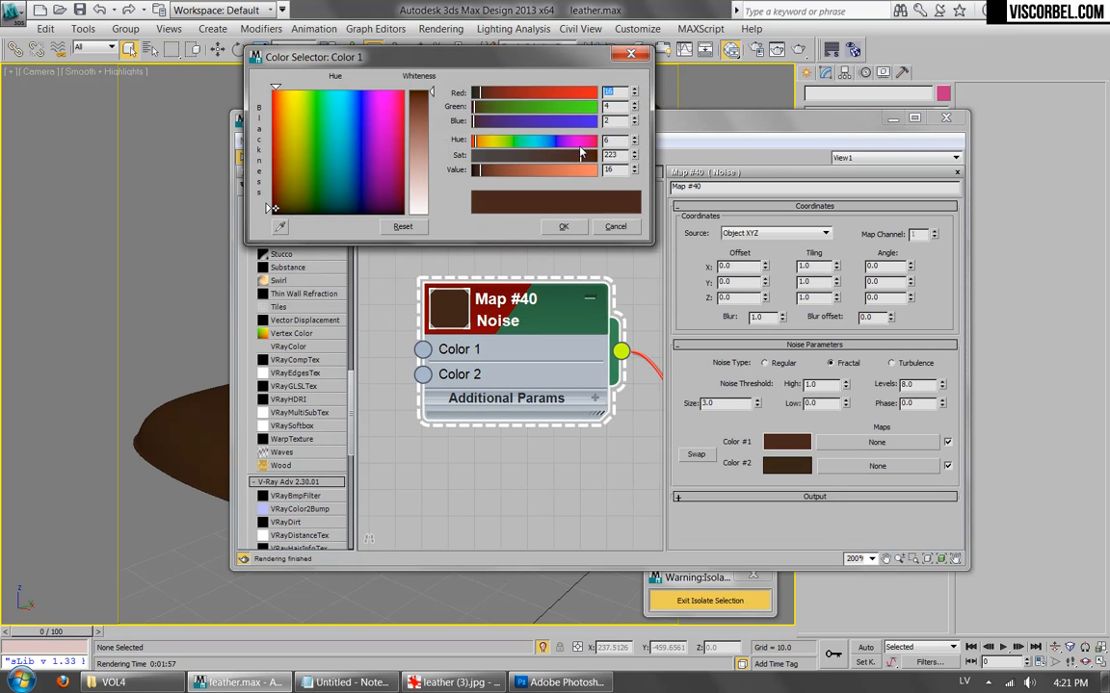
click(571, 156)
click(634, 166)
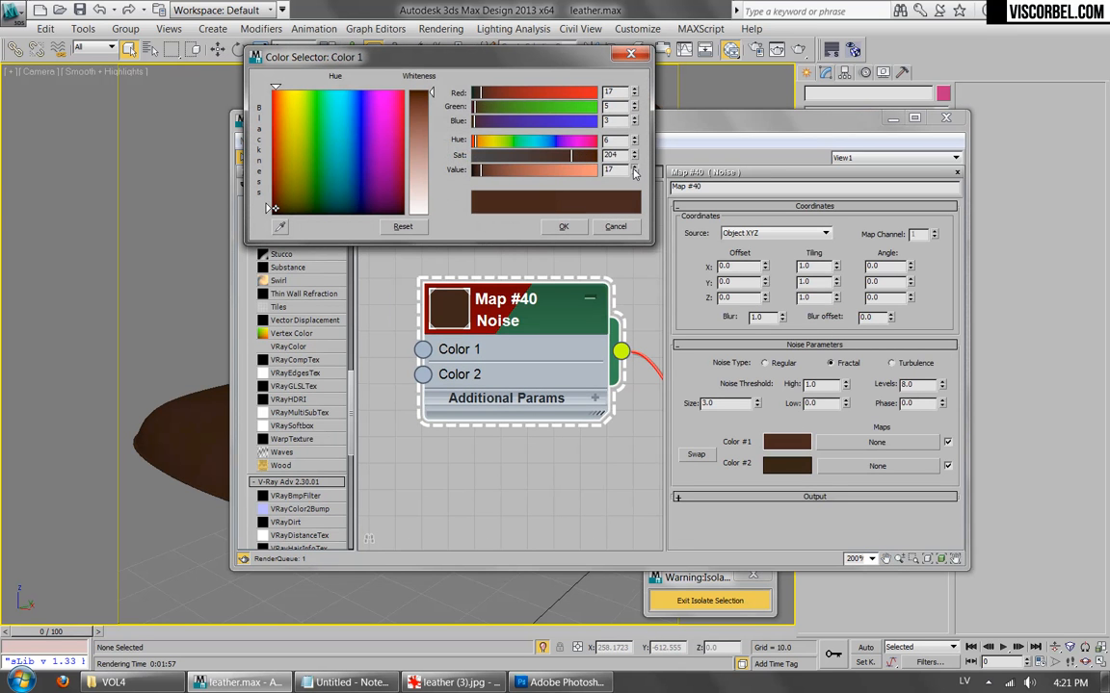
click(634, 166)
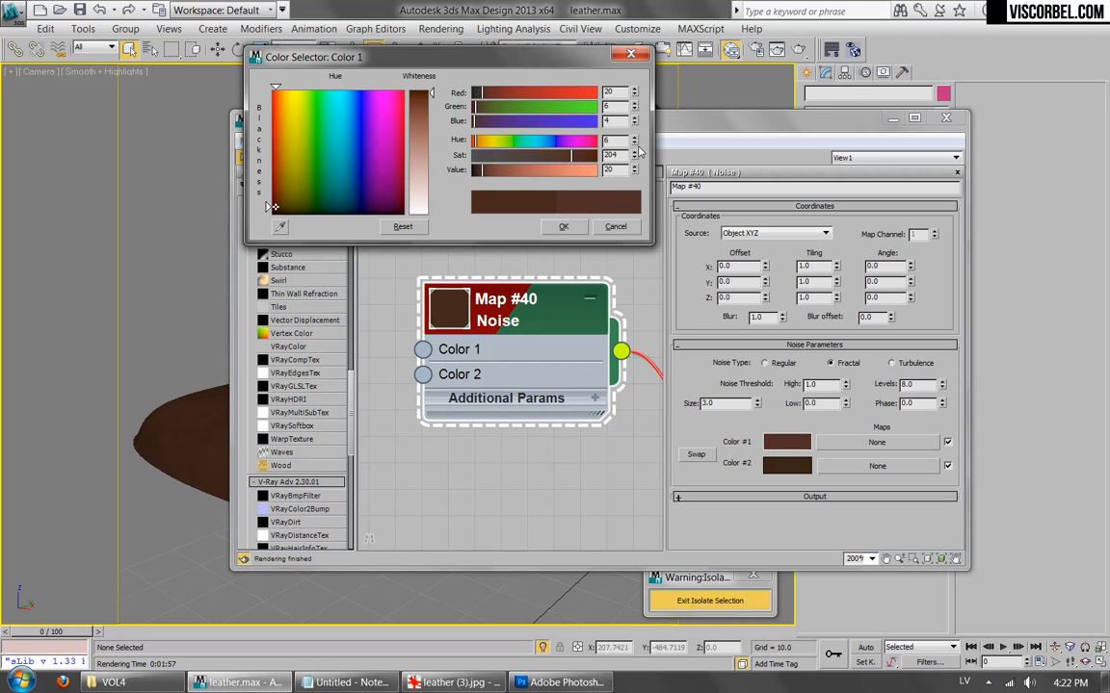
click(634, 140)
click(562, 227)
Add a second layer to the Composite map that feeds the Leather material's diffuse.
middle_drag(584, 382, 399, 387)
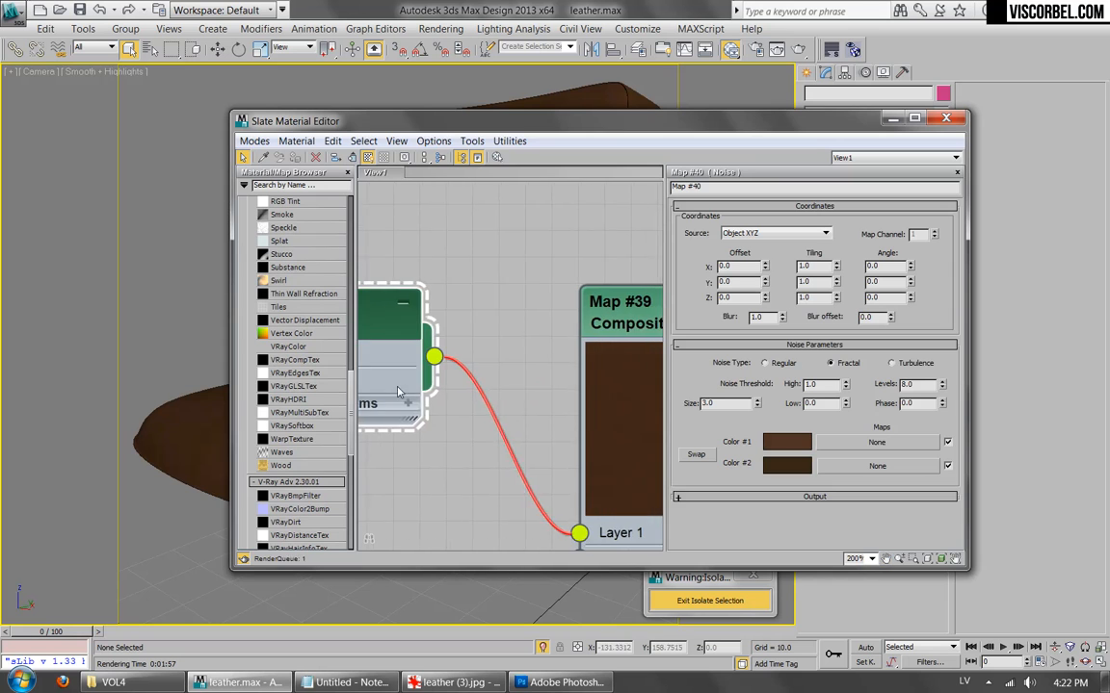
middle_drag(637, 329, 565, 307)
click(566, 305)
middle_drag(586, 262, 481, 244)
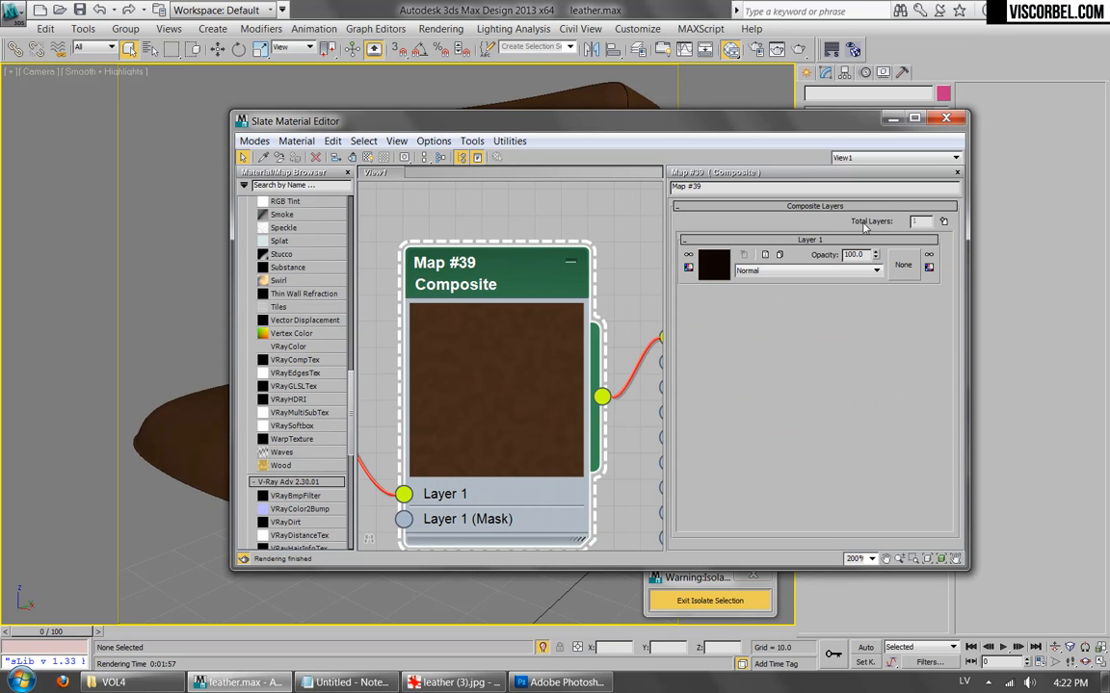
click(944, 221)
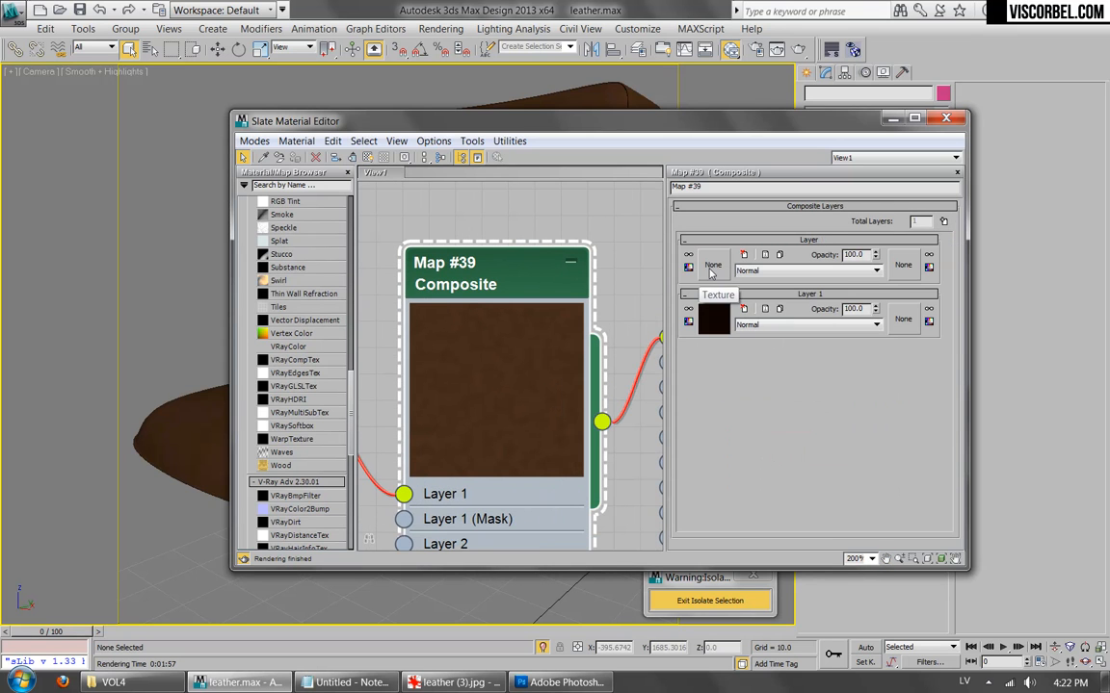
Assign a BerconNoise map as the texture of the Composite map's new second layer.
click(712, 266)
double_click(395, 207)
middle_drag(476, 260, 536, 183)
scroll(488, 465, down, 3)
middle_drag(461, 439, 676, 322)
scroll(488, 315, up, 1)
middle_drag(500, 332, 422, 392)
middle_drag(540, 293, 510, 369)
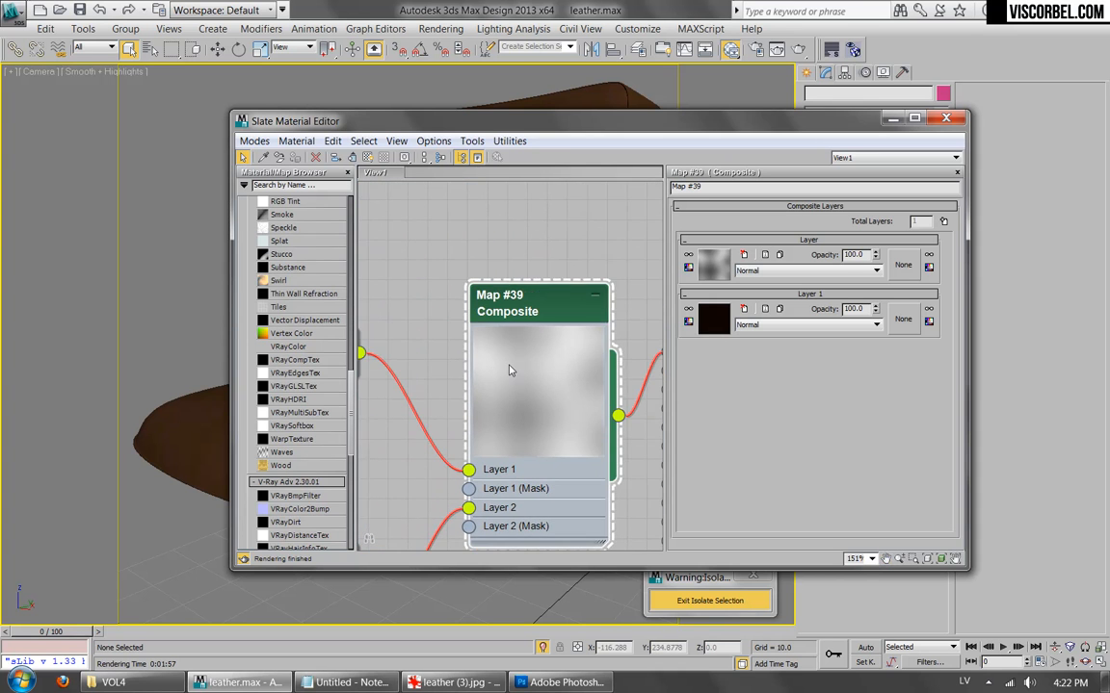
scroll(510, 370, up, 1)
Set the BerconNoise map's size to 5 and show the map on the cushions in the viewport.
click(715, 266)
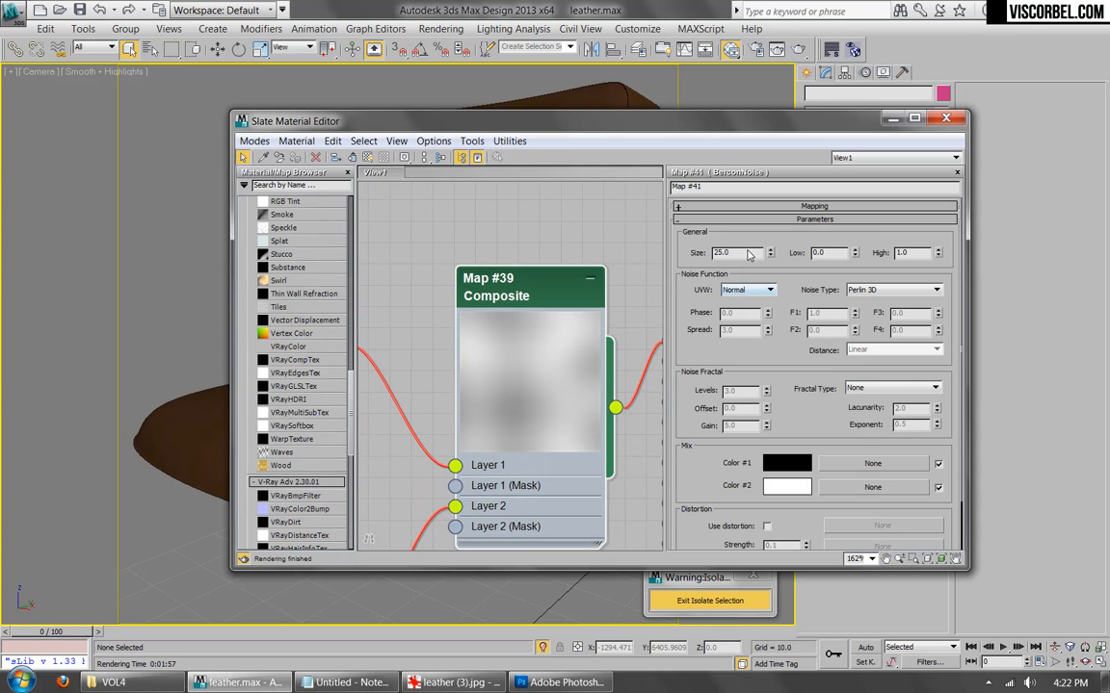
text(5)
key(Return)
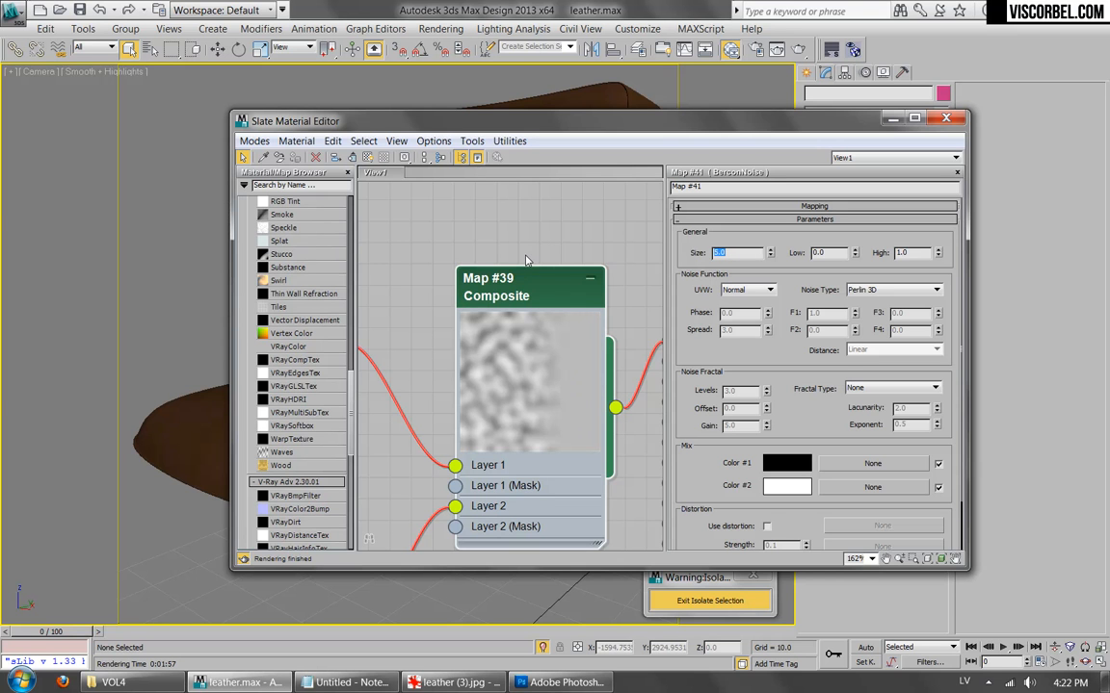
middle_drag(539, 292, 718, 207)
click(455, 277)
double_click(456, 276)
right_click(457, 277)
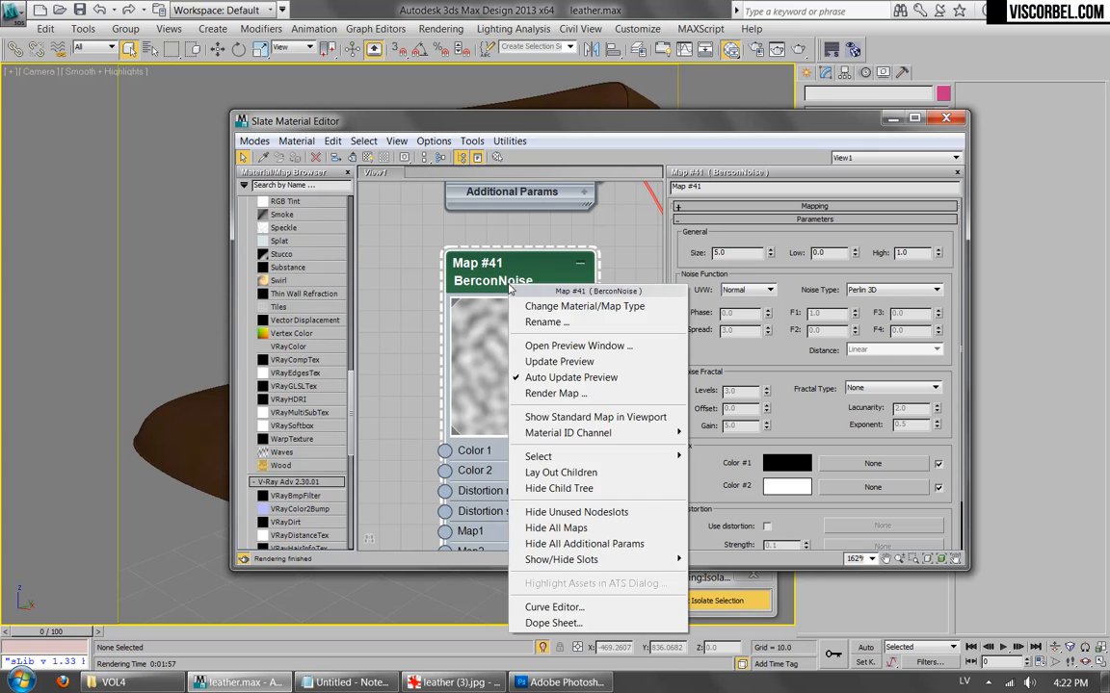
click(525, 416)
Reduce the BerconNoise map's size to 1, and further to 0.5.
drag(788, 130, 780, 171)
double_click(750, 294)
text(1)
key(Return)
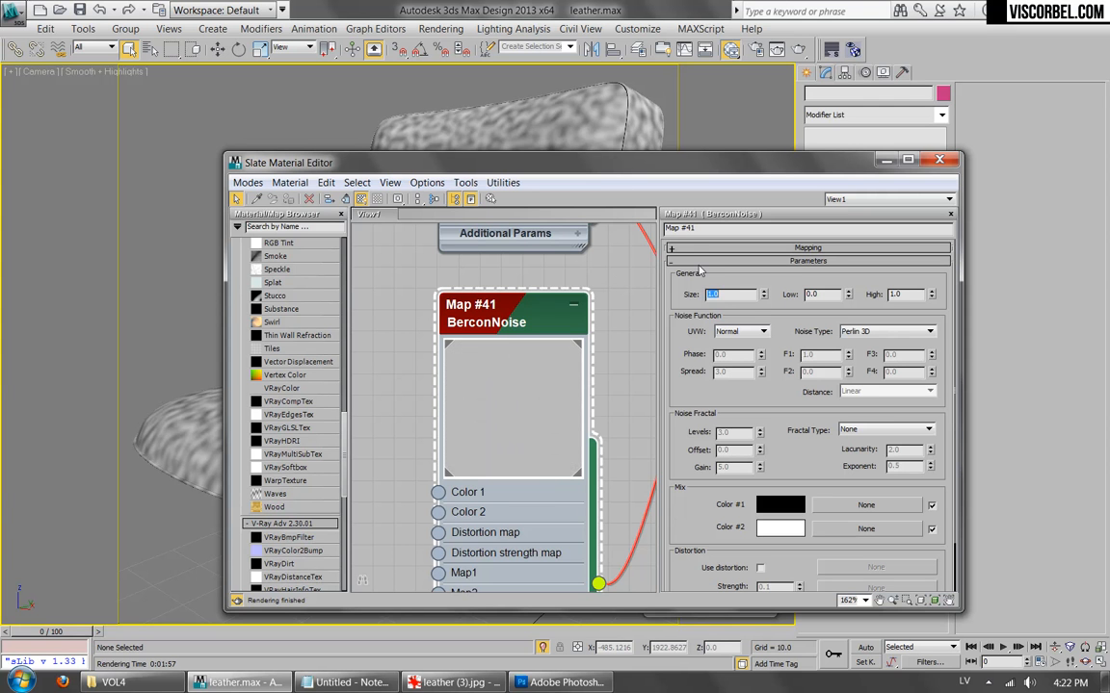
text(.5)
key(Return)
drag(580, 161, 649, 169)
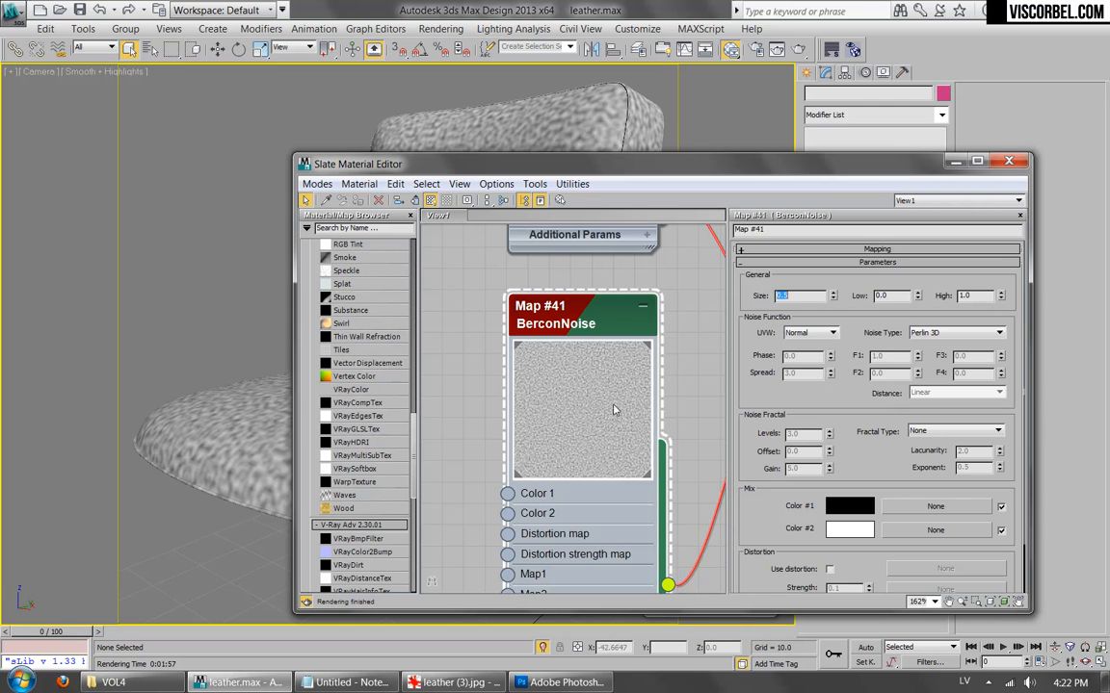
Set the BerconNoise map's fractal type to fBm.
scroll(614, 411, up, 3)
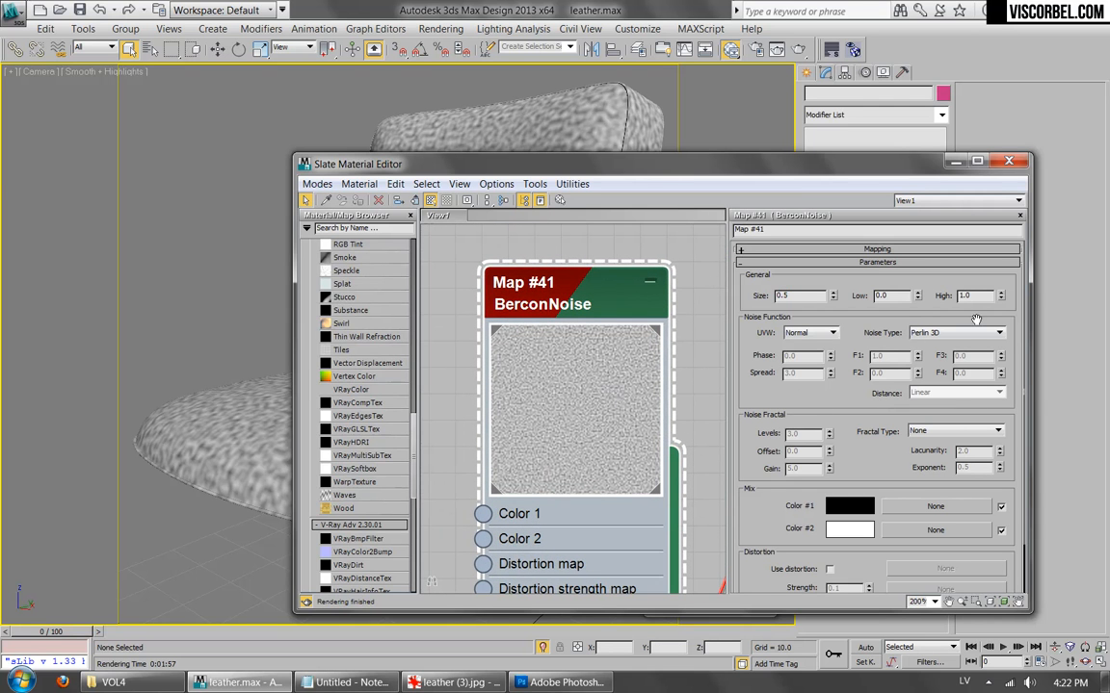
click(963, 430)
click(961, 462)
scroll(963, 469, down, 1)
scroll(963, 468, up, 1)
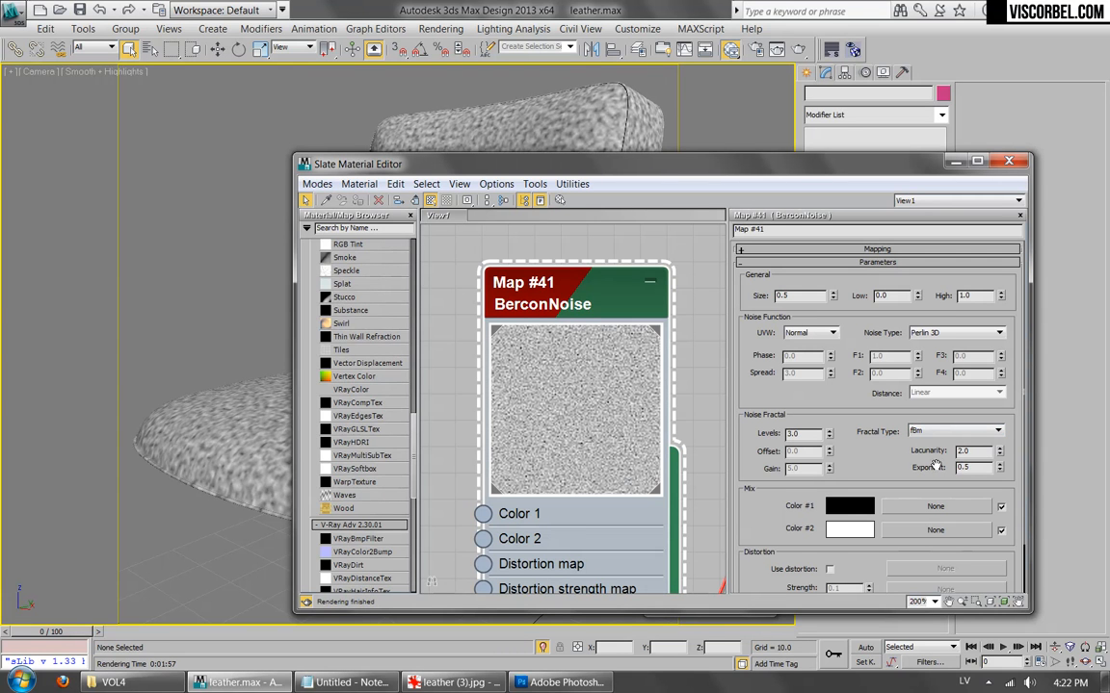
Render the BerconNoise map on all visible objects with texmapPreview and examine the grain on the cushions up close.
click(849, 51)
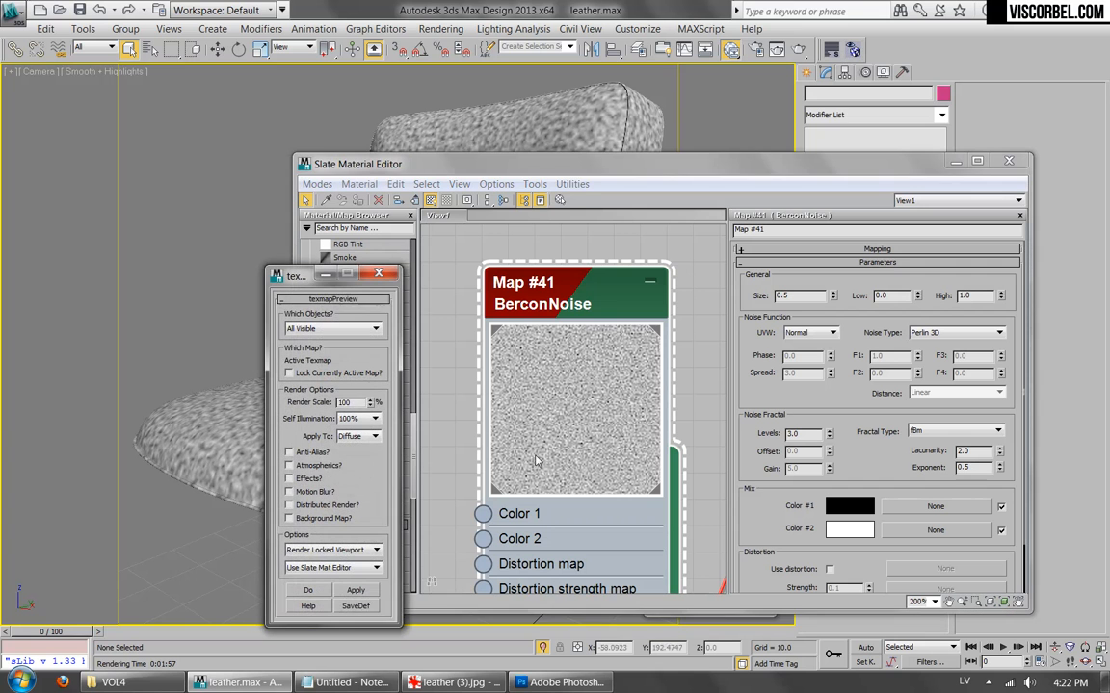
drag(297, 276, 126, 280)
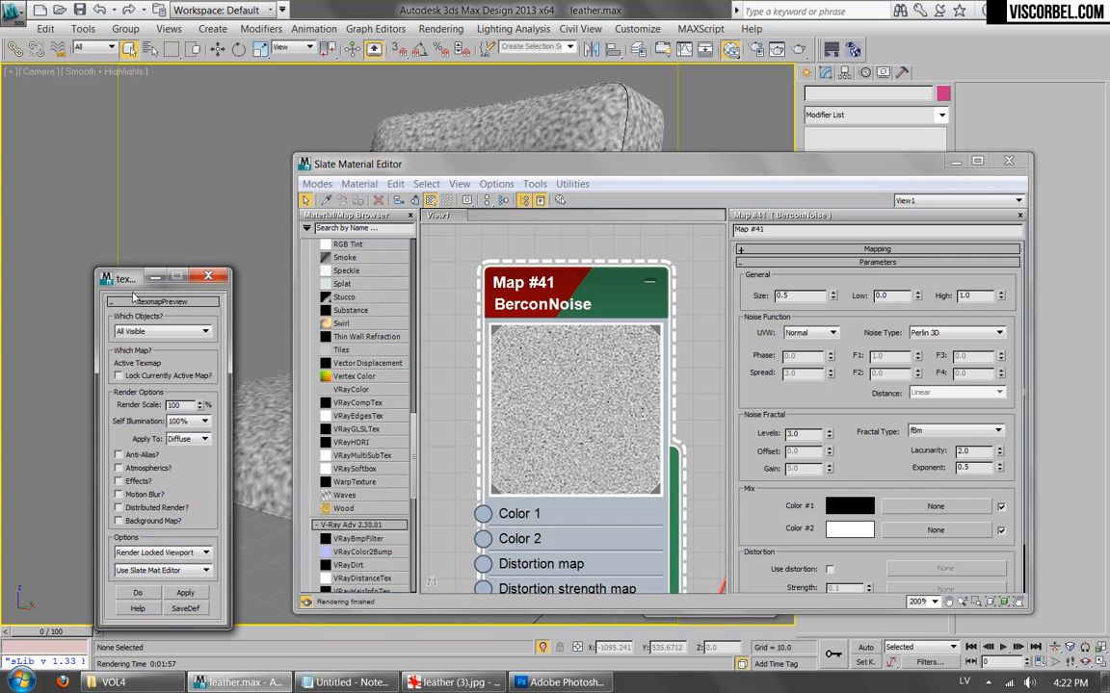
click(138, 592)
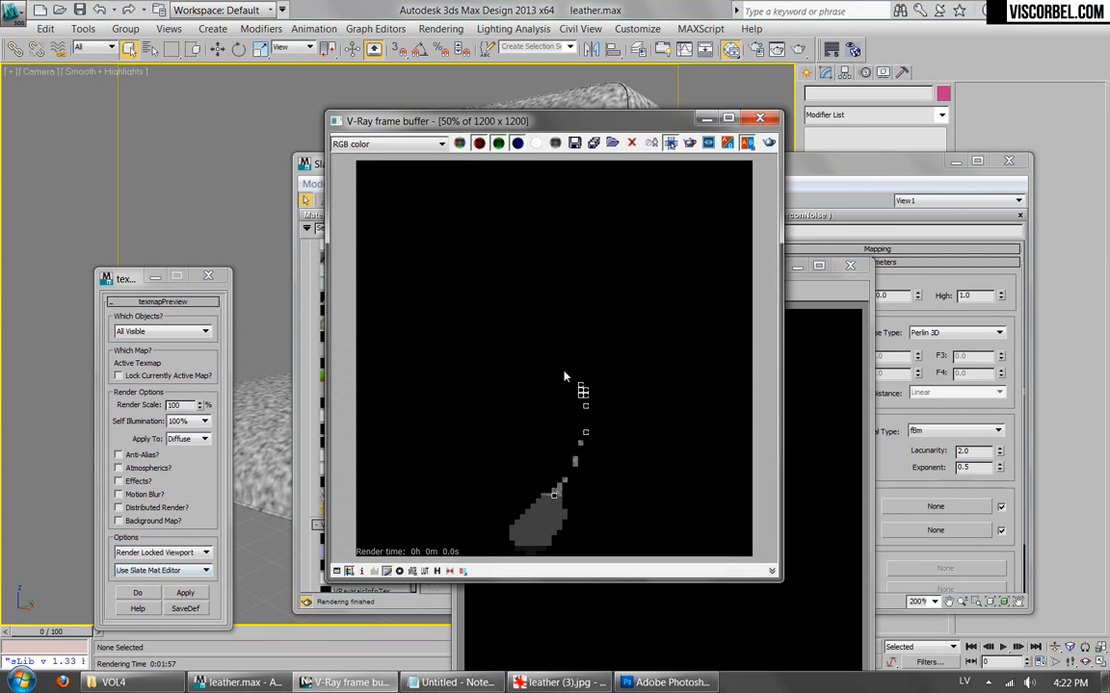
scroll(561, 403, up, 2)
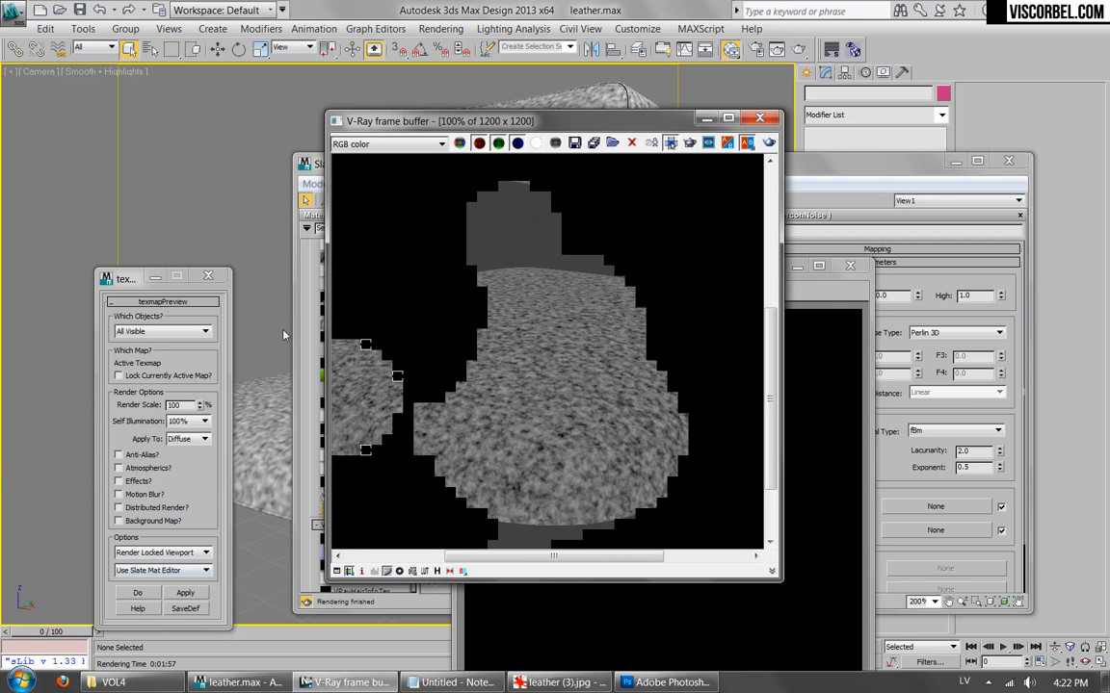
middle_drag(456, 383, 535, 353)
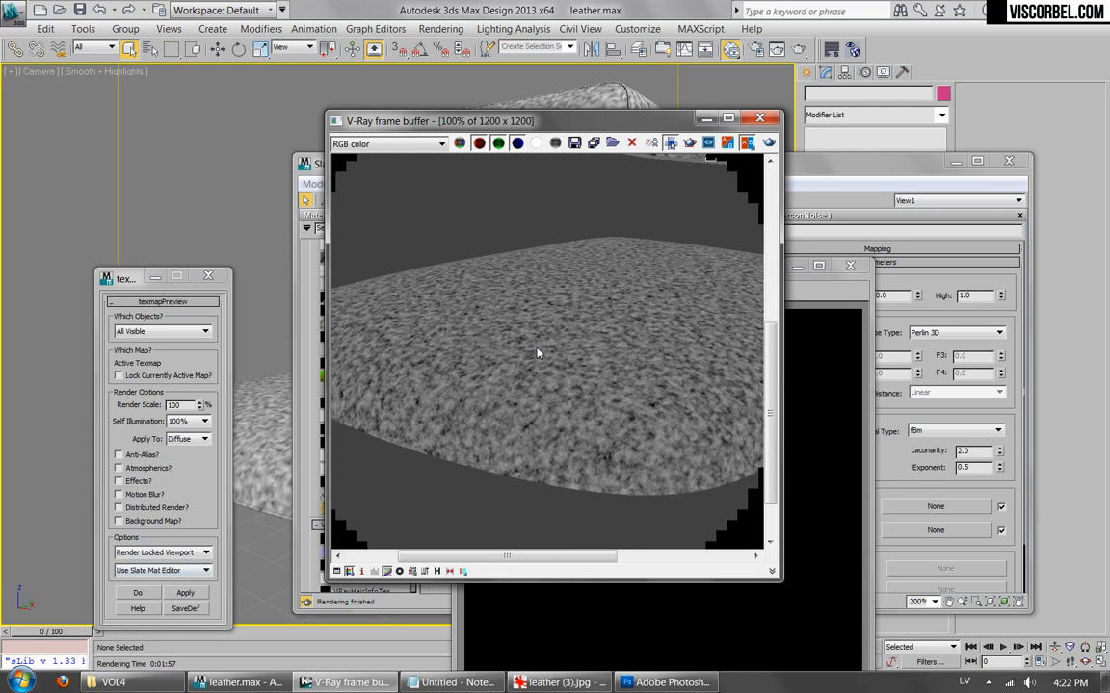
scroll(536, 353, down, 4)
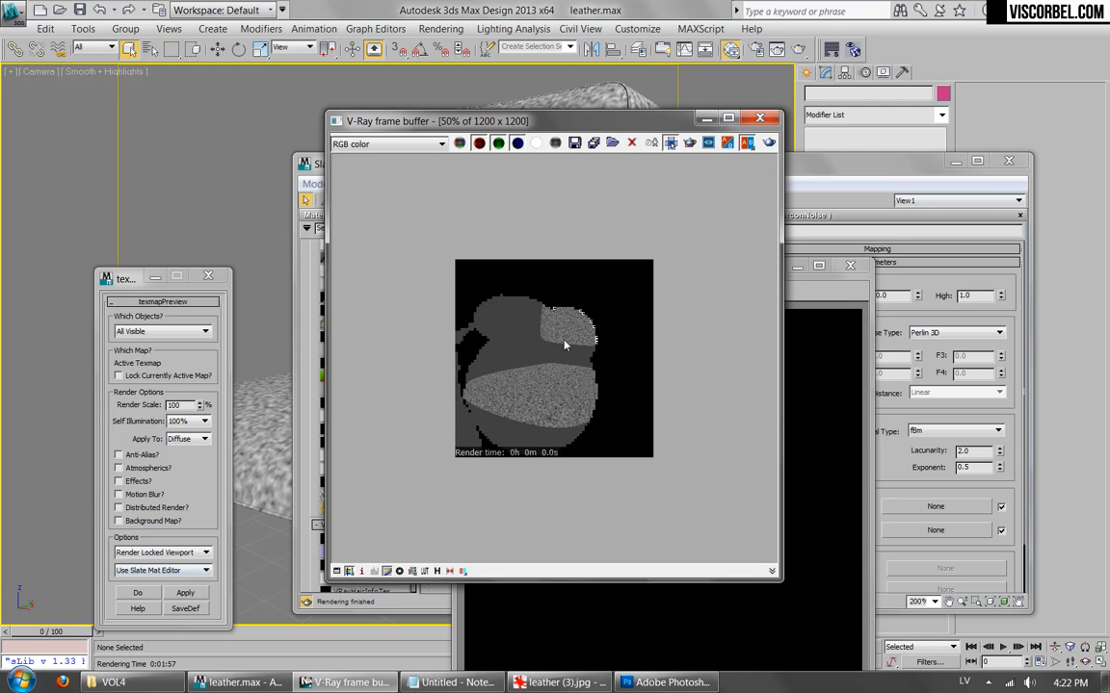
scroll(566, 345, up, 1)
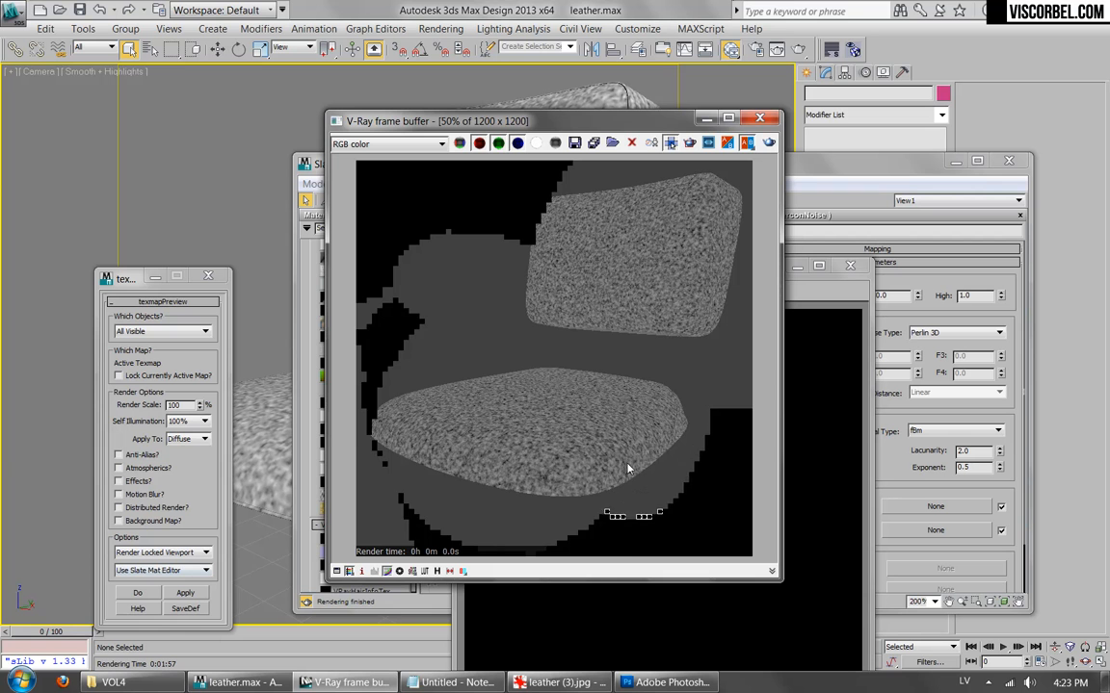
Reduce the render output size to 400 x 400 and close the leftover rendered frame window.
click(757, 52)
click(732, 50)
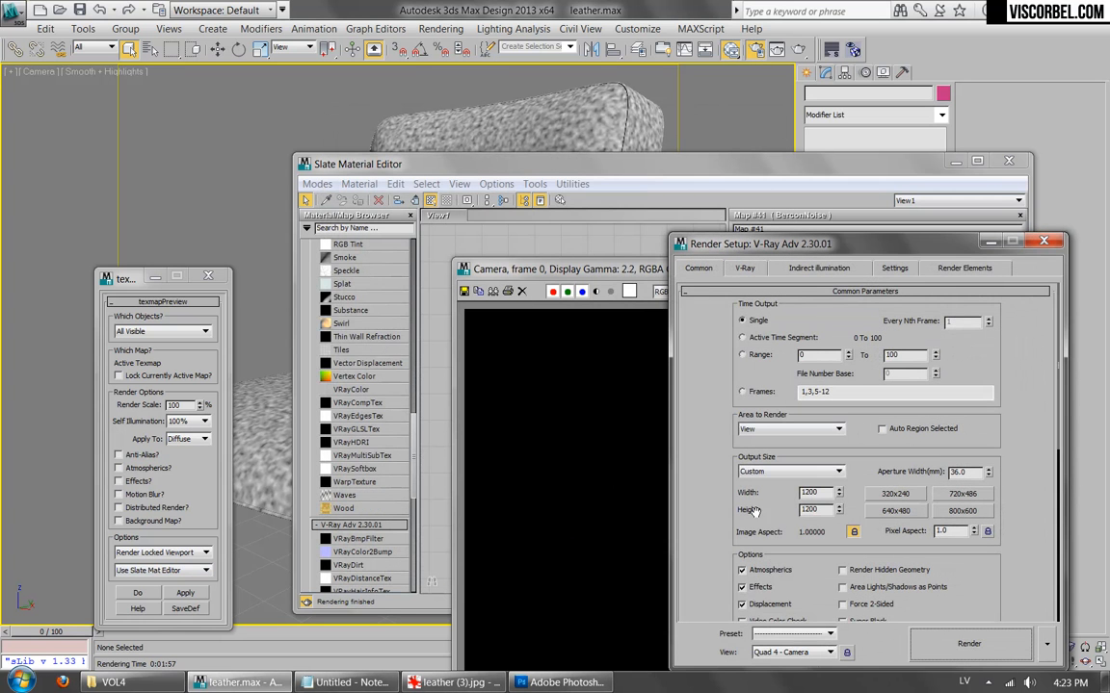
double_click(822, 493)
click(1043, 243)
click(849, 267)
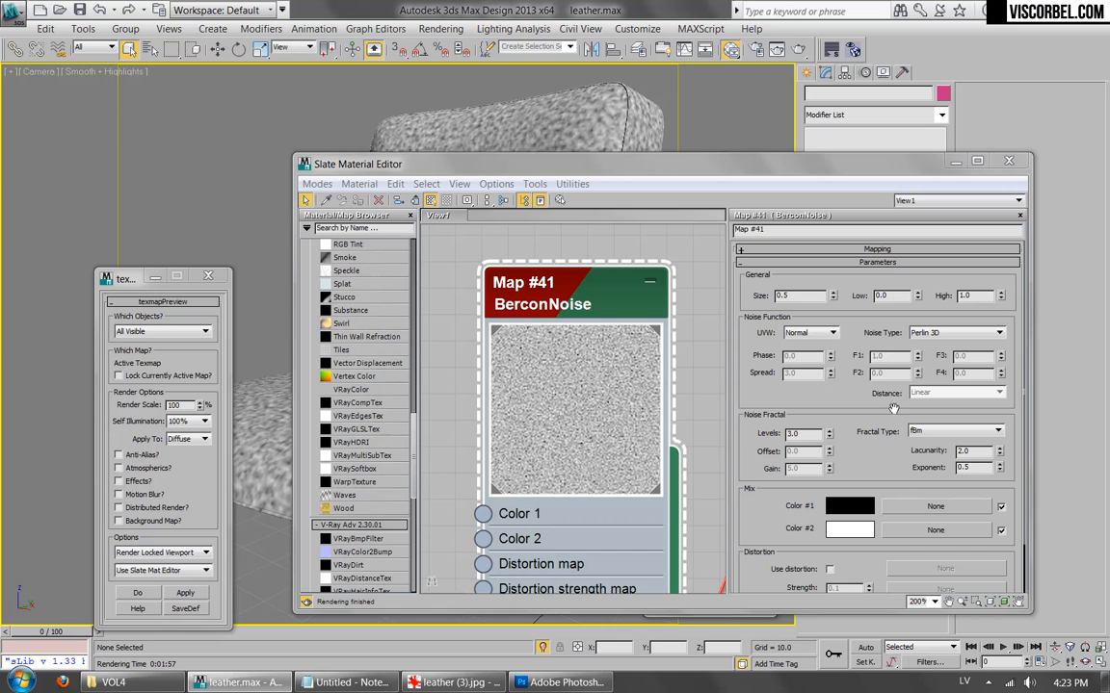
Raise the BerconNoise map's lacunarity to 2.08.
middle_drag(657, 354, 653, 370)
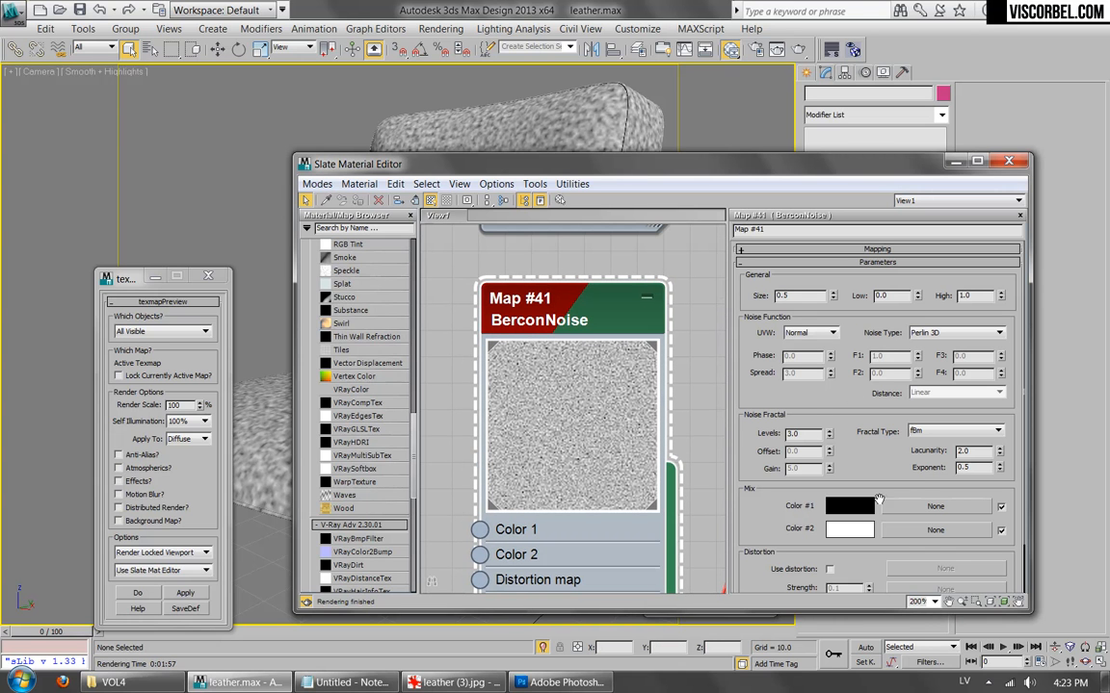
drag(1000, 452, 992, 453)
Try the Multiply blending mode on the Composite map's Layer 2 and render a texture preview.
middle_drag(681, 340, 575, 429)
scroll(575, 429, down, 1)
middle_drag(638, 360, 506, 416)
scroll(505, 416, down, 1)
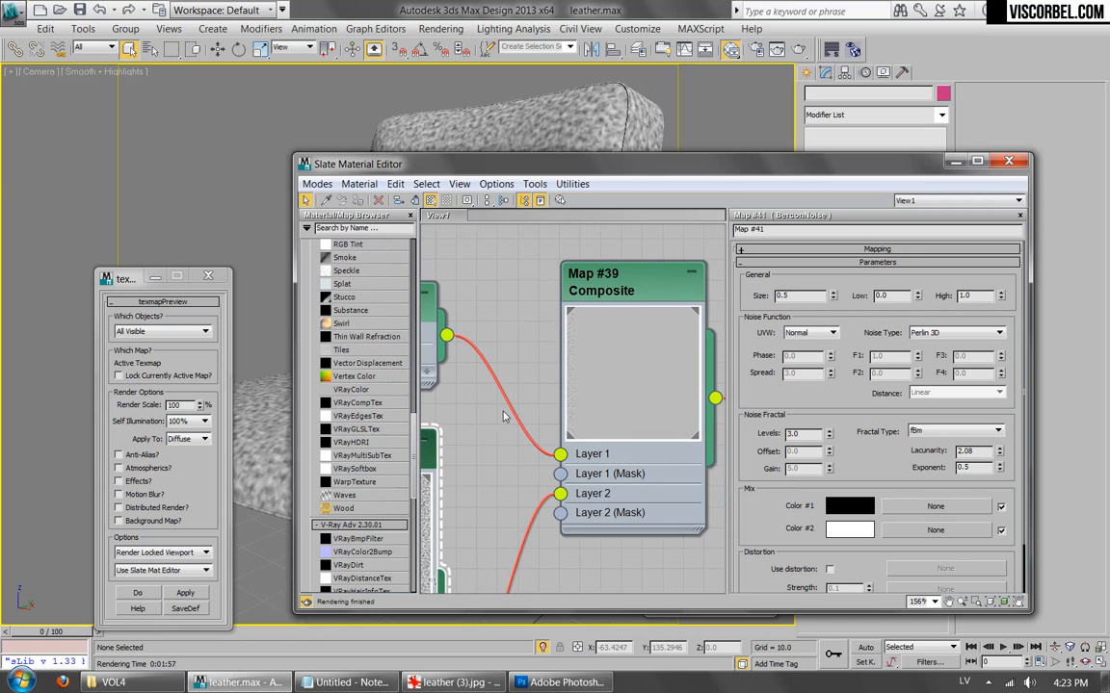
double_click(613, 279)
click(853, 314)
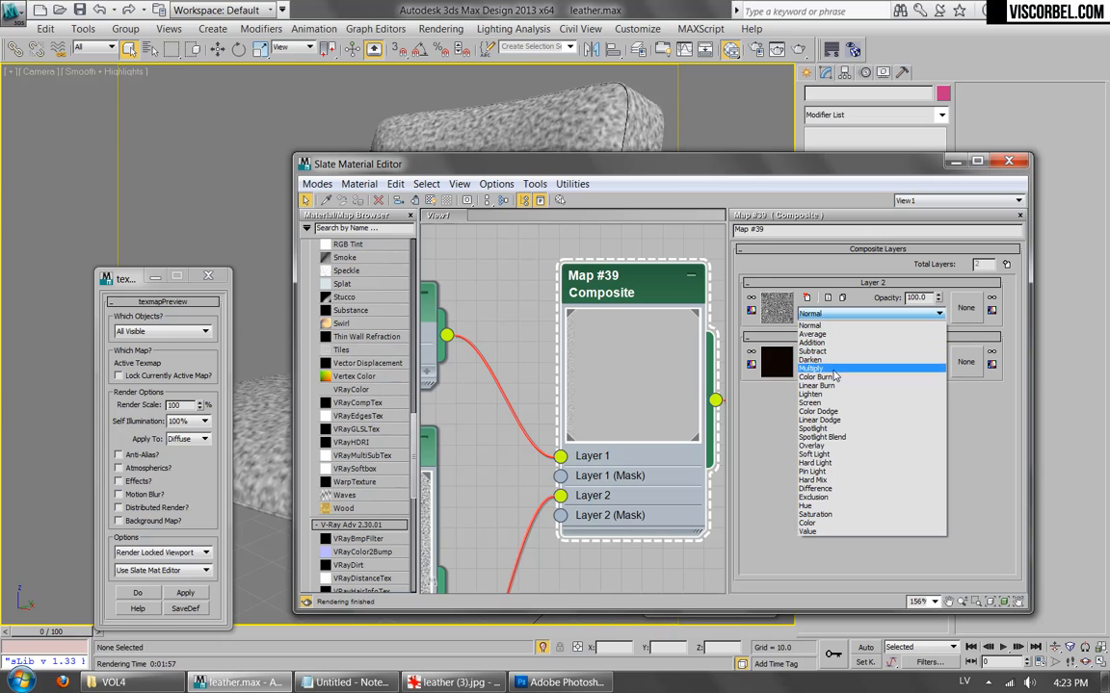
click(836, 368)
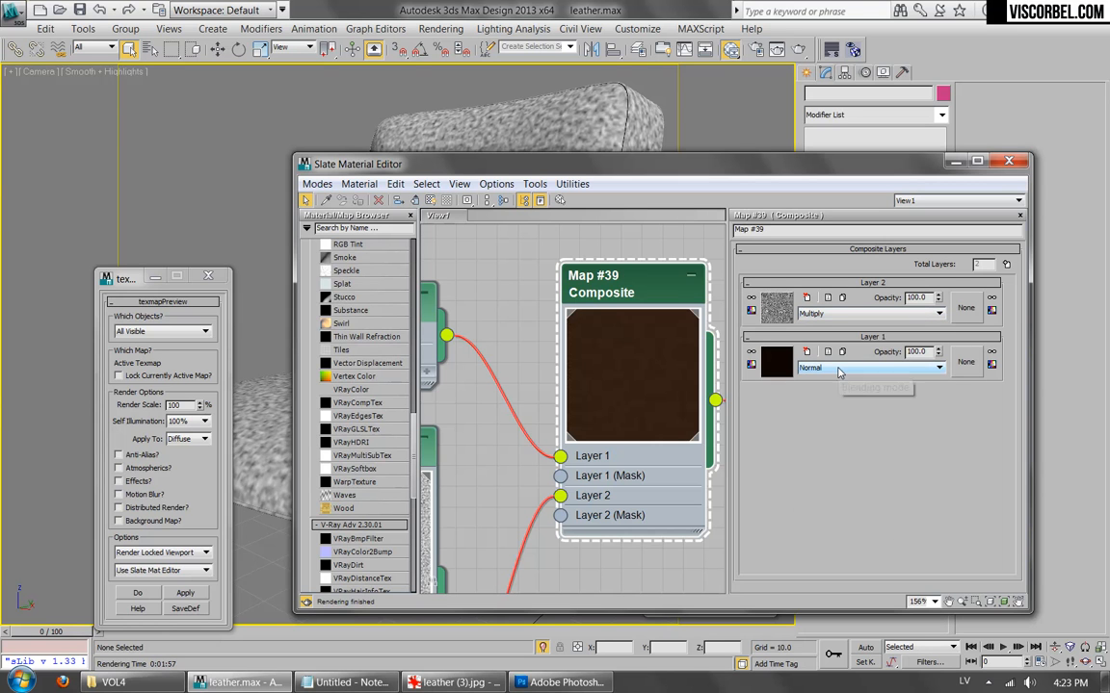
scroll(608, 376, up, 3)
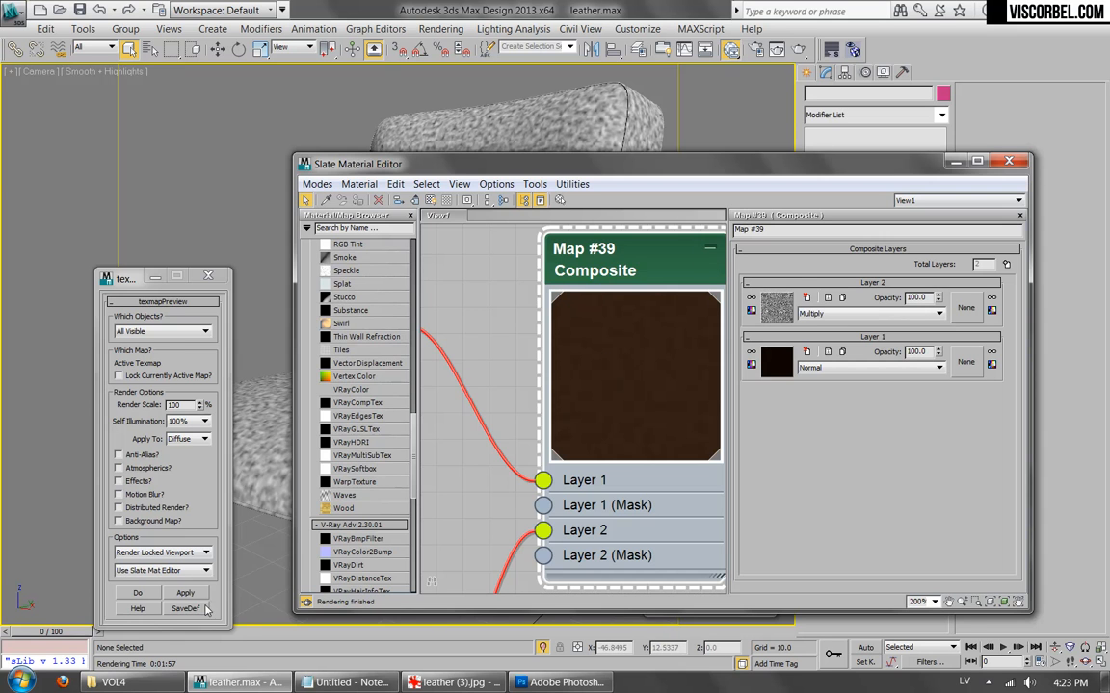
click(137, 592)
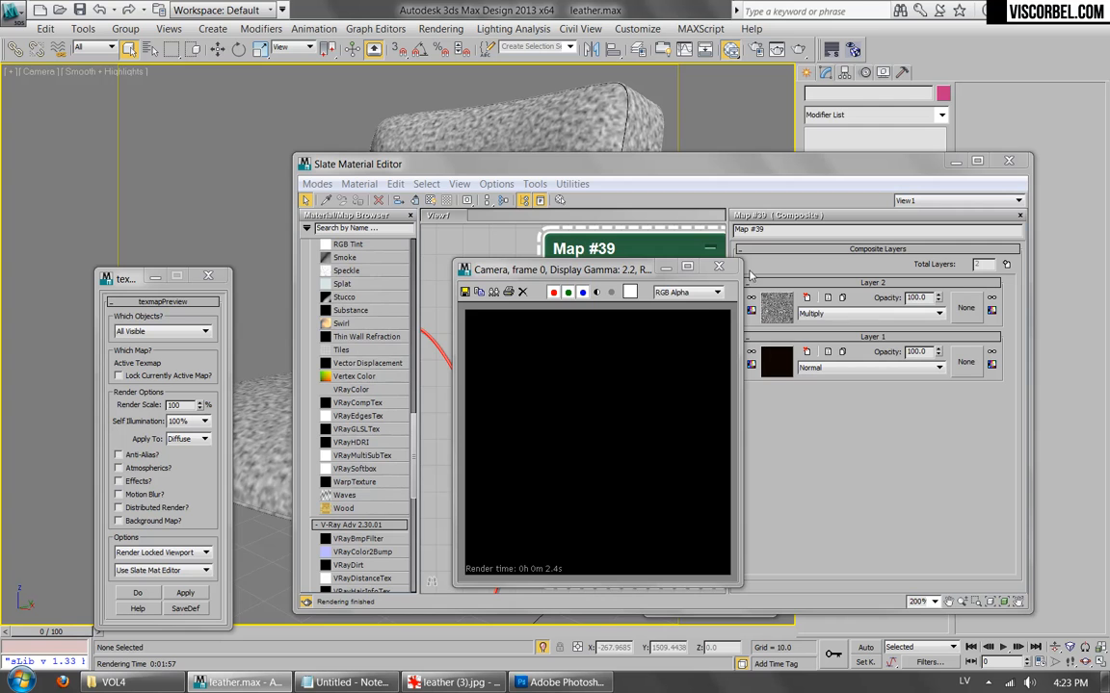
Switch the Composite map's Layer 2 to Overlay blending and render a texture preview.
click(848, 313)
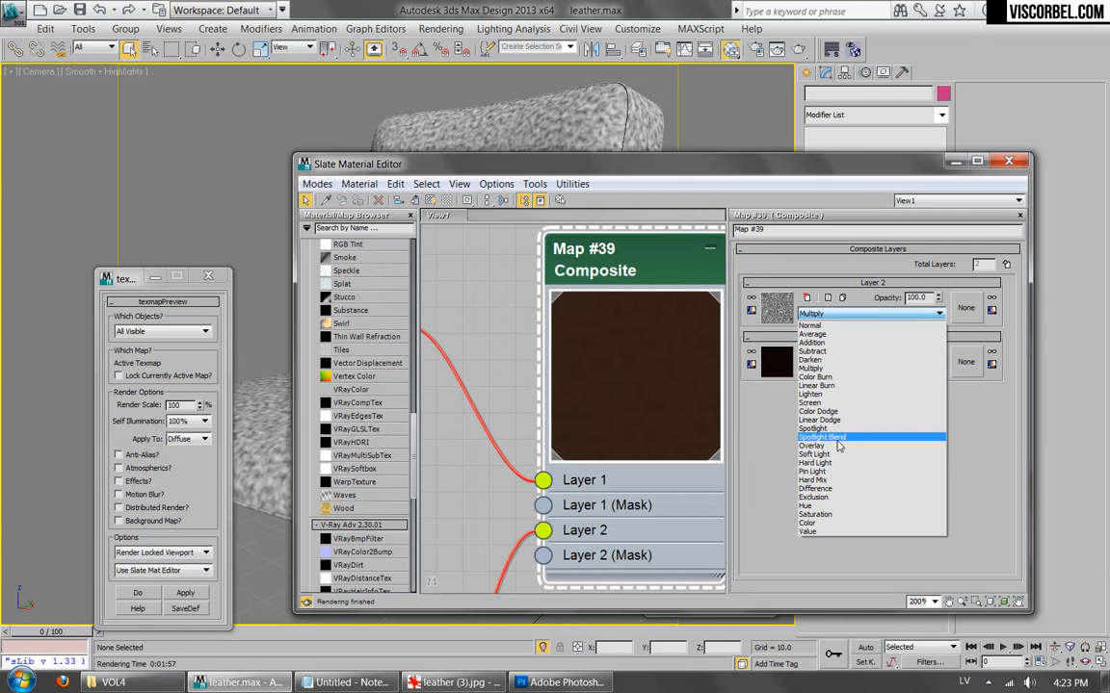
click(838, 445)
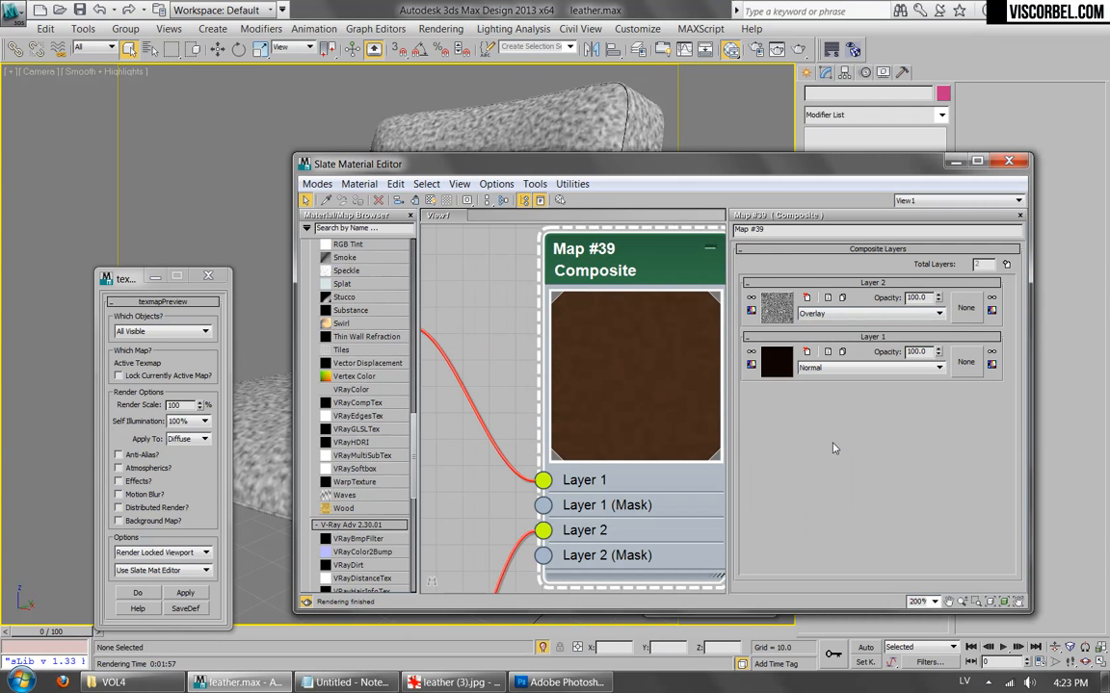
click(186, 592)
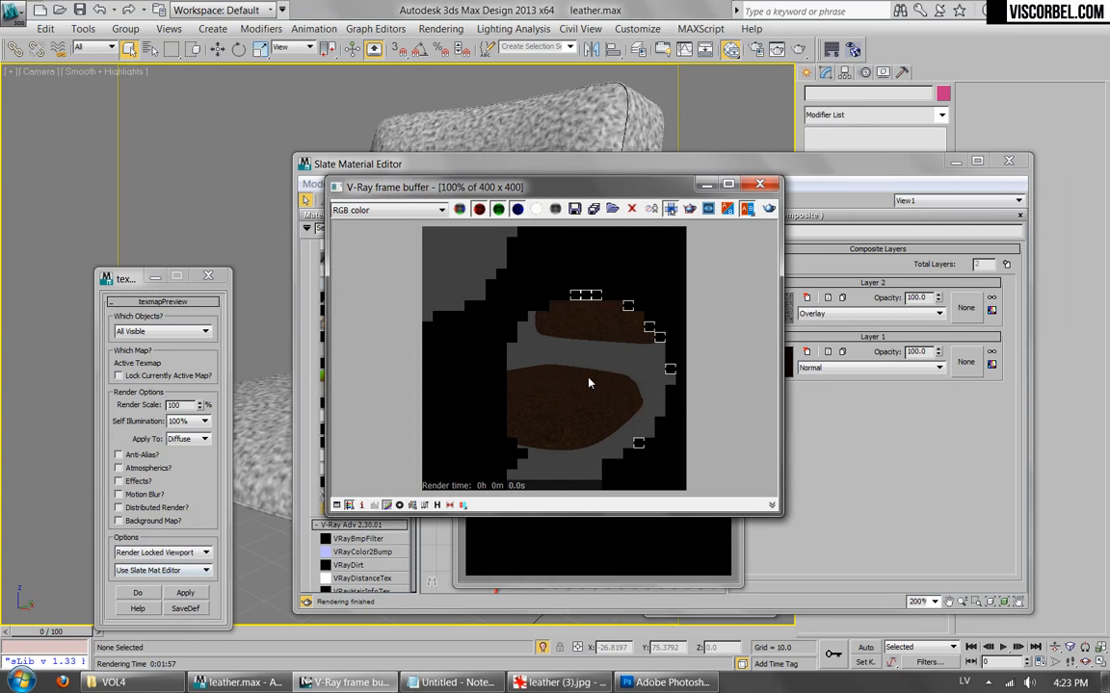
Set the opacity of the Composite map's Layer 2 to 30 and render the texture preview again.
double_click(920, 299)
text(50)
key(Return)
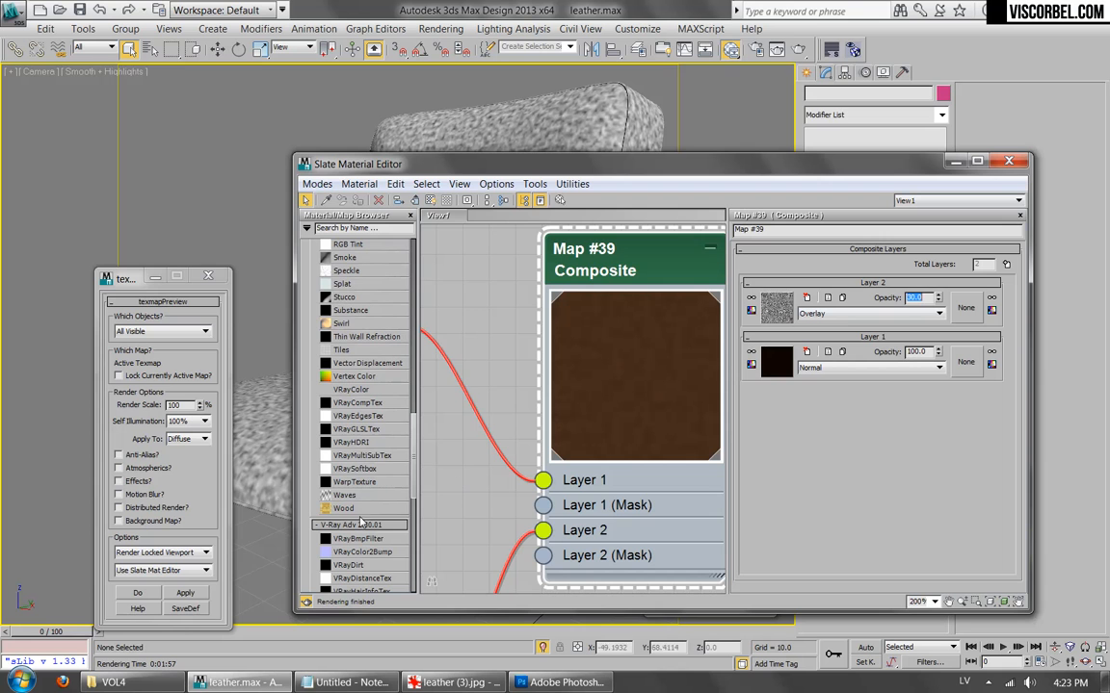
click(187, 595)
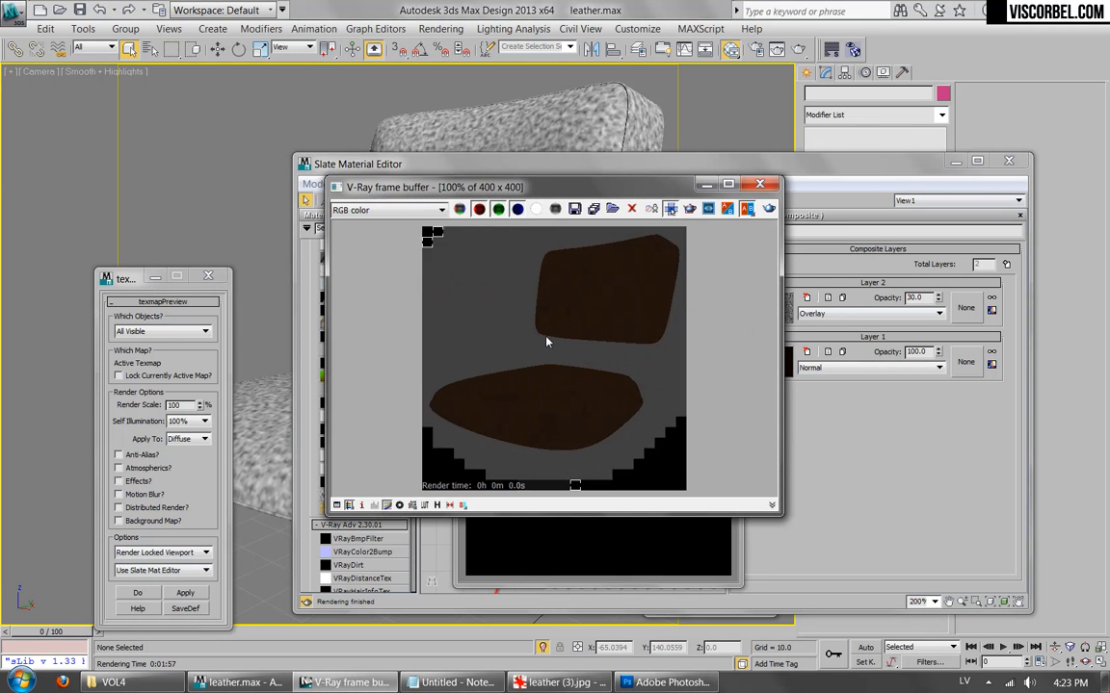
Add a third layer to the Composite map and assign a VRayColor map as its texture.
click(1006, 264)
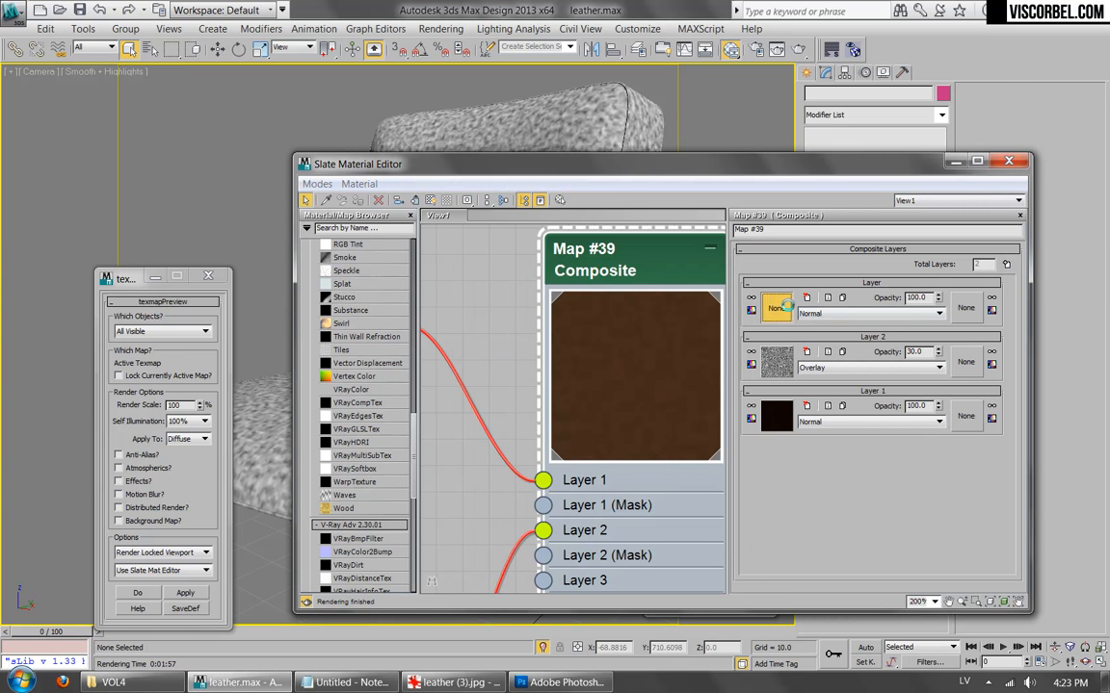
click(778, 307)
click(403, 473)
scroll(406, 475, down, 6)
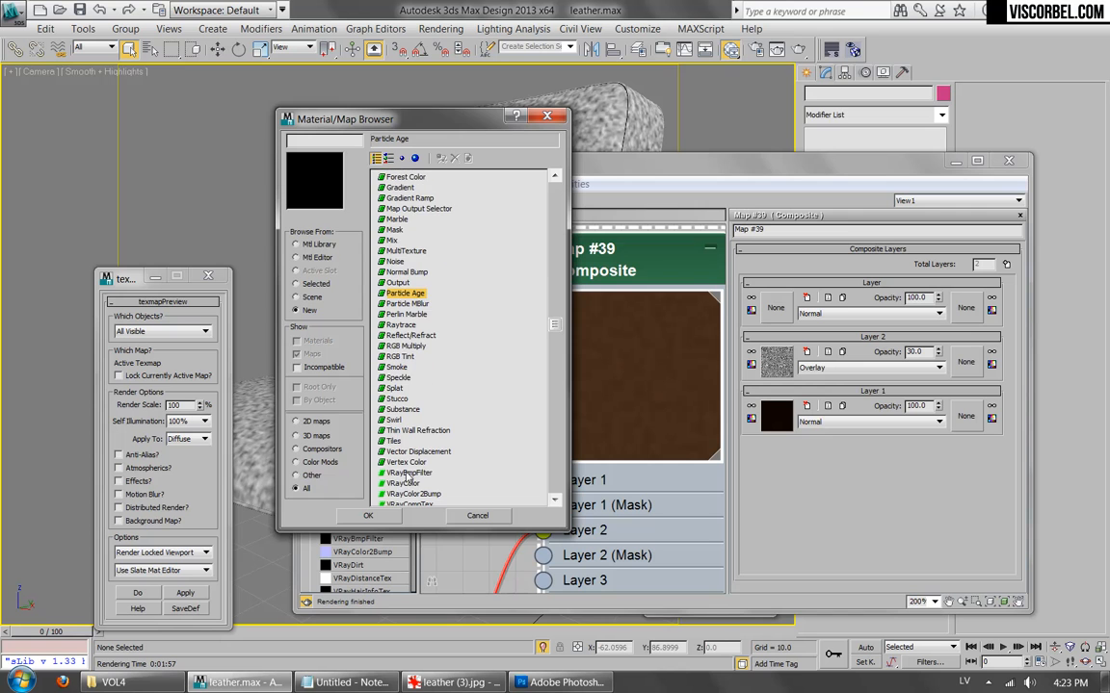
double_click(410, 483)
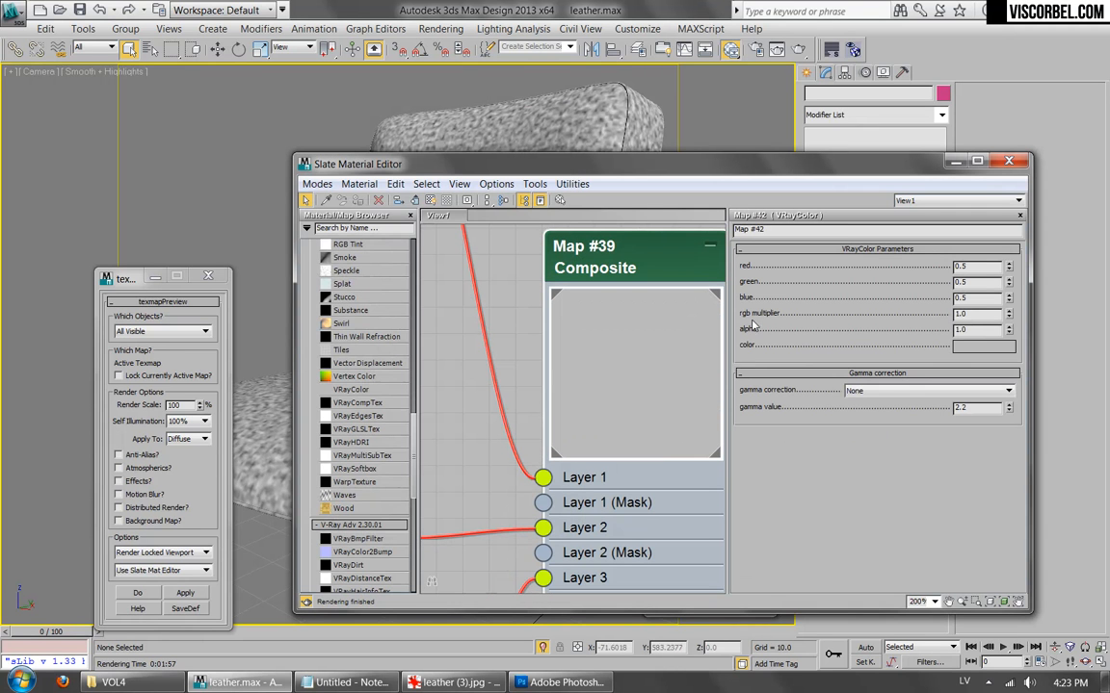
Set the VRayColor map's color to near-black with value 1.
click(971, 347)
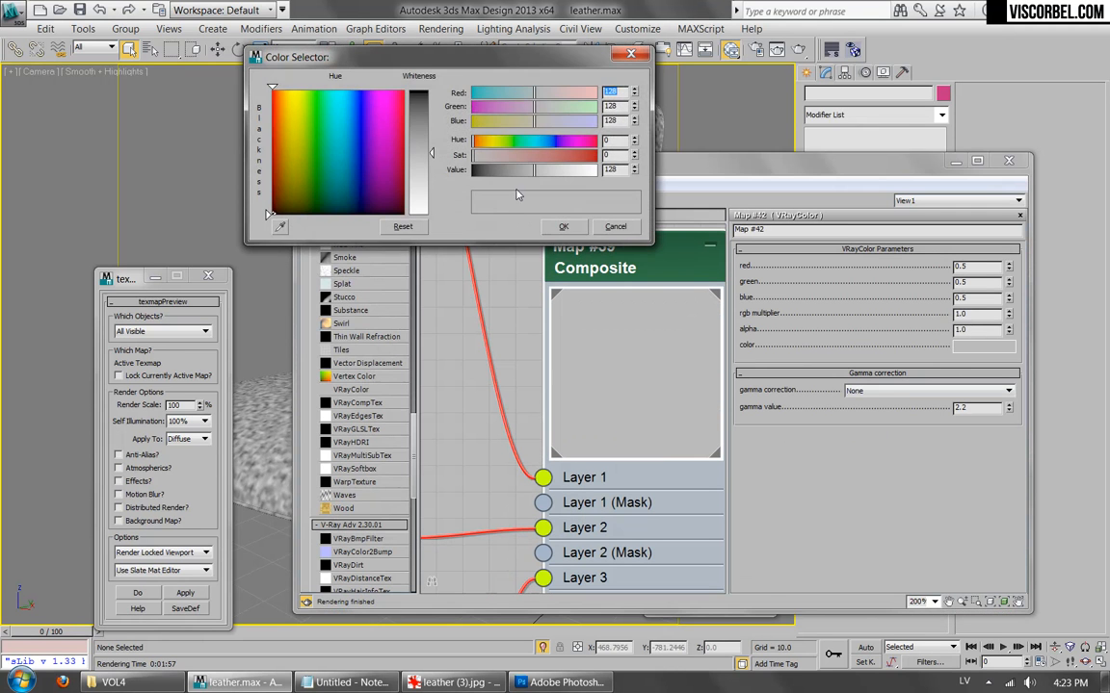
drag(525, 170, 471, 171)
drag(636, 168, 636, 159)
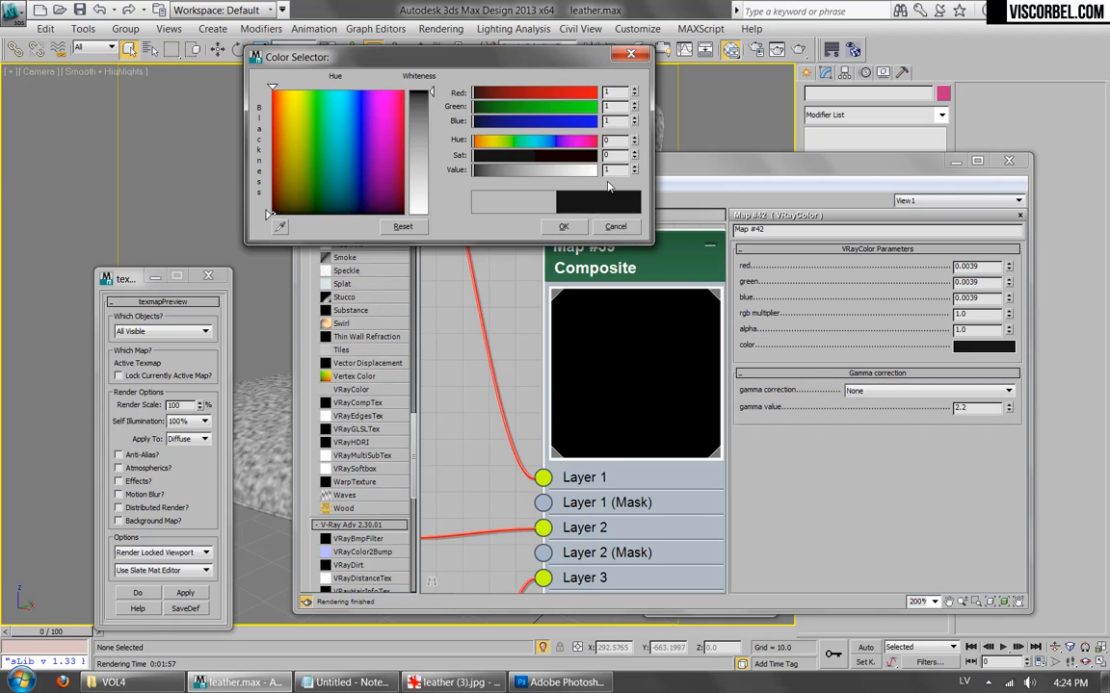
click(568, 228)
Assign a map to the mask slot of the Composite map's Layer 3 and return to the Composite parameters.
double_click(629, 250)
click(990, 311)
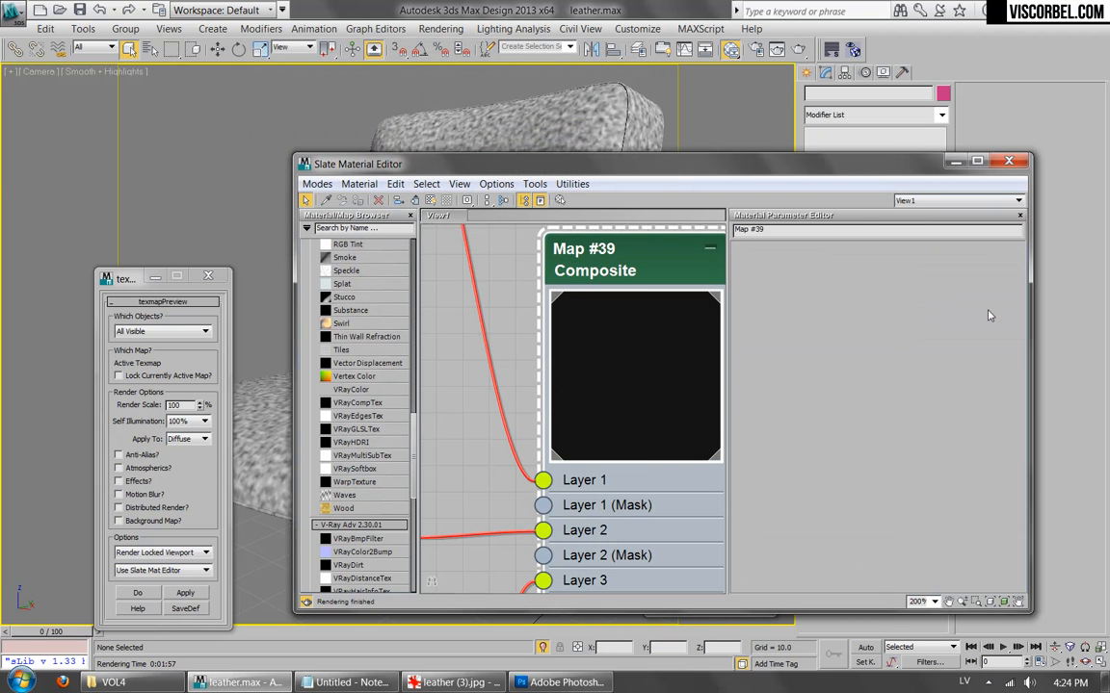
double_click(646, 267)
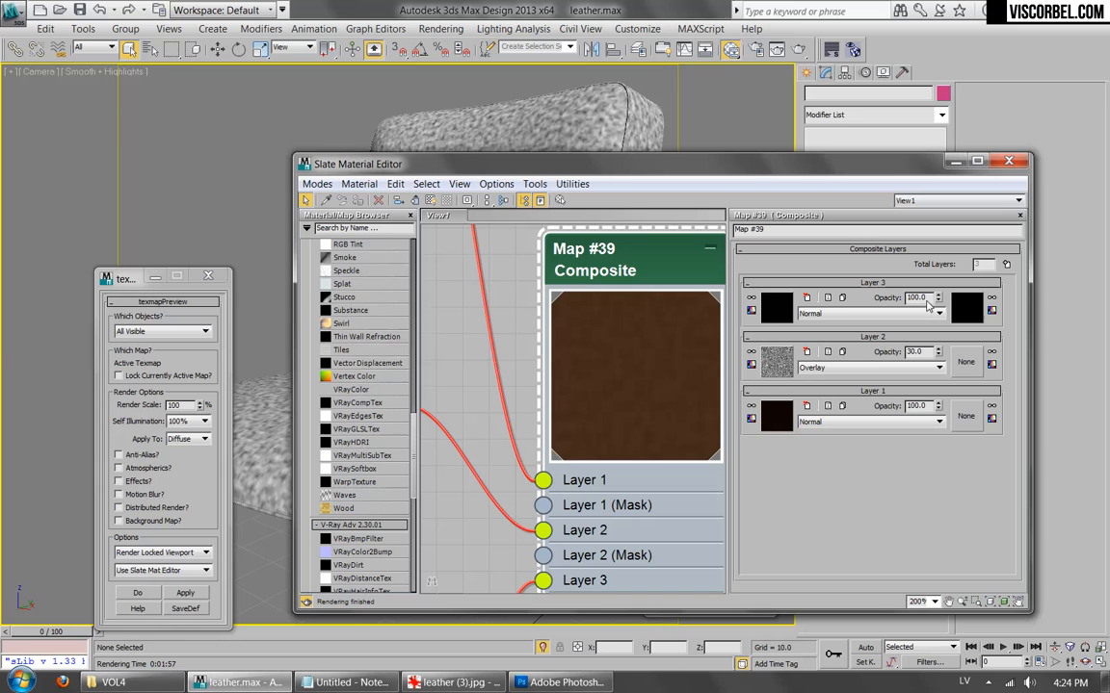
Clear the Color Correction map from the Composite's Layer 3 mask and assign a BerconNoise map there instead.
click(991, 311)
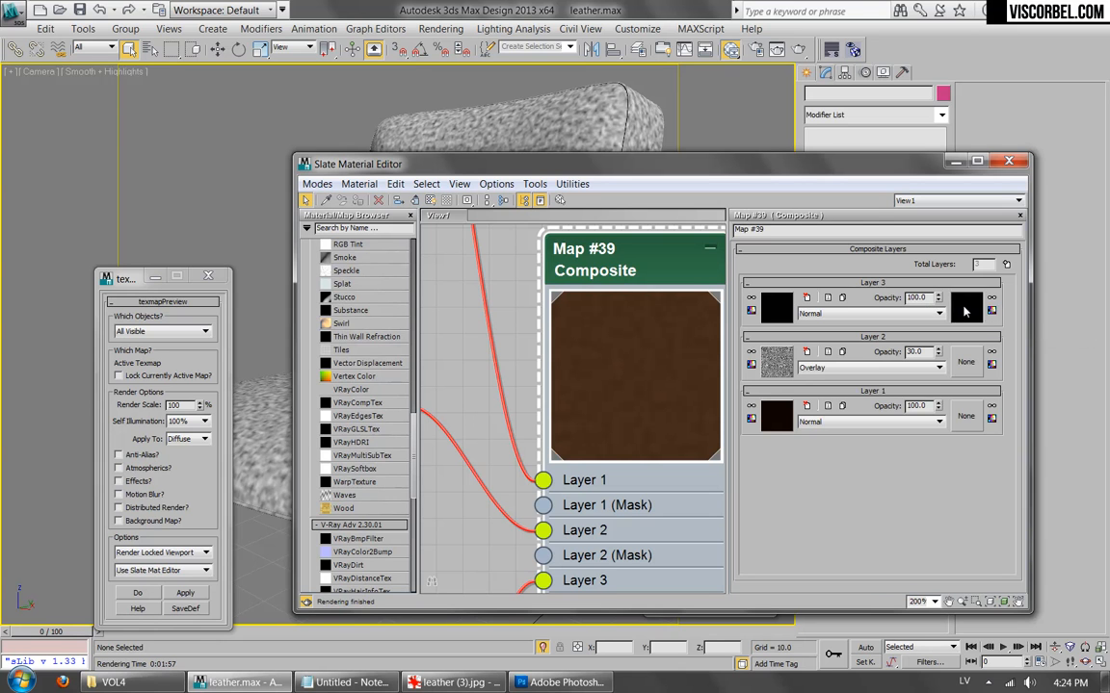
click(965, 310)
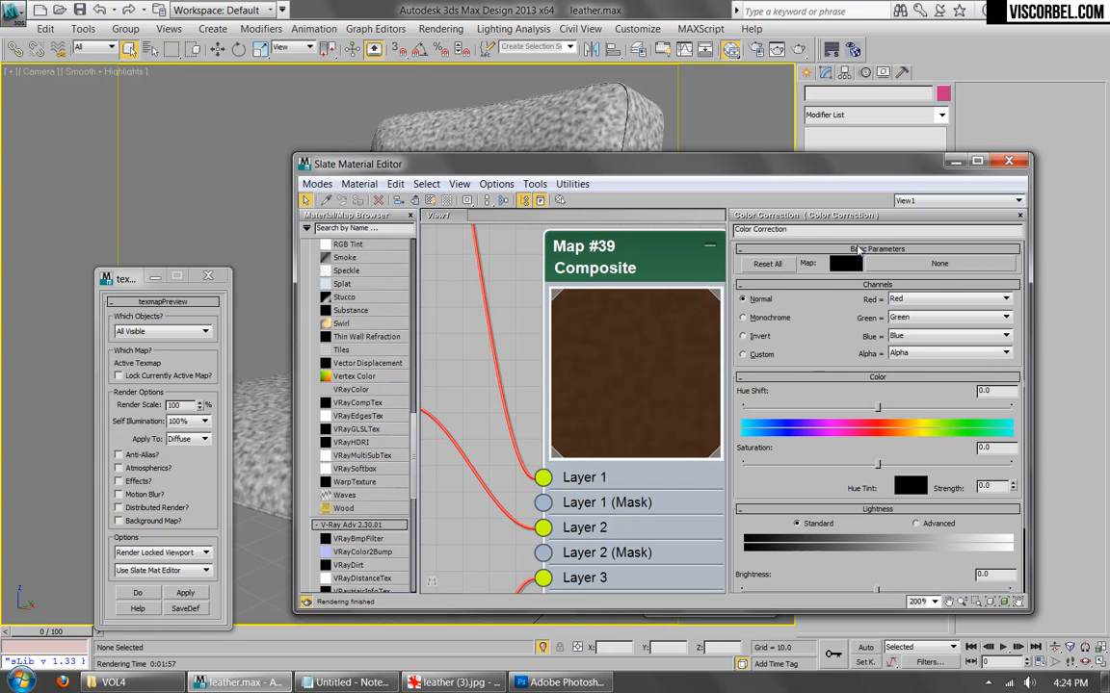
double_click(627, 269)
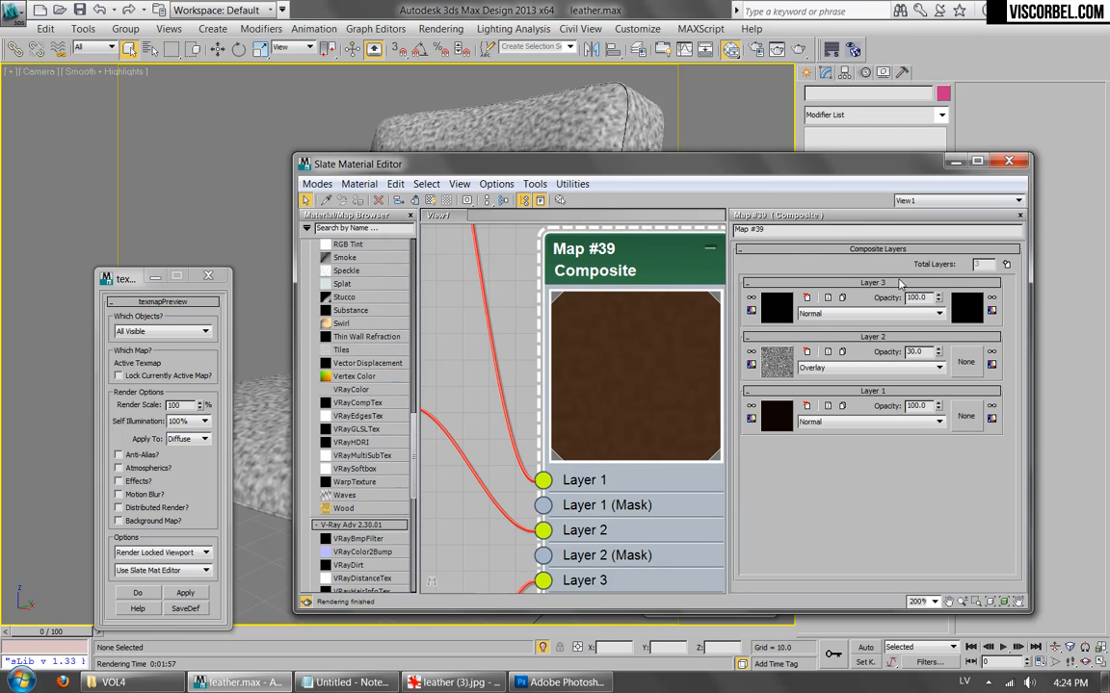
right_click(968, 309)
click(985, 383)
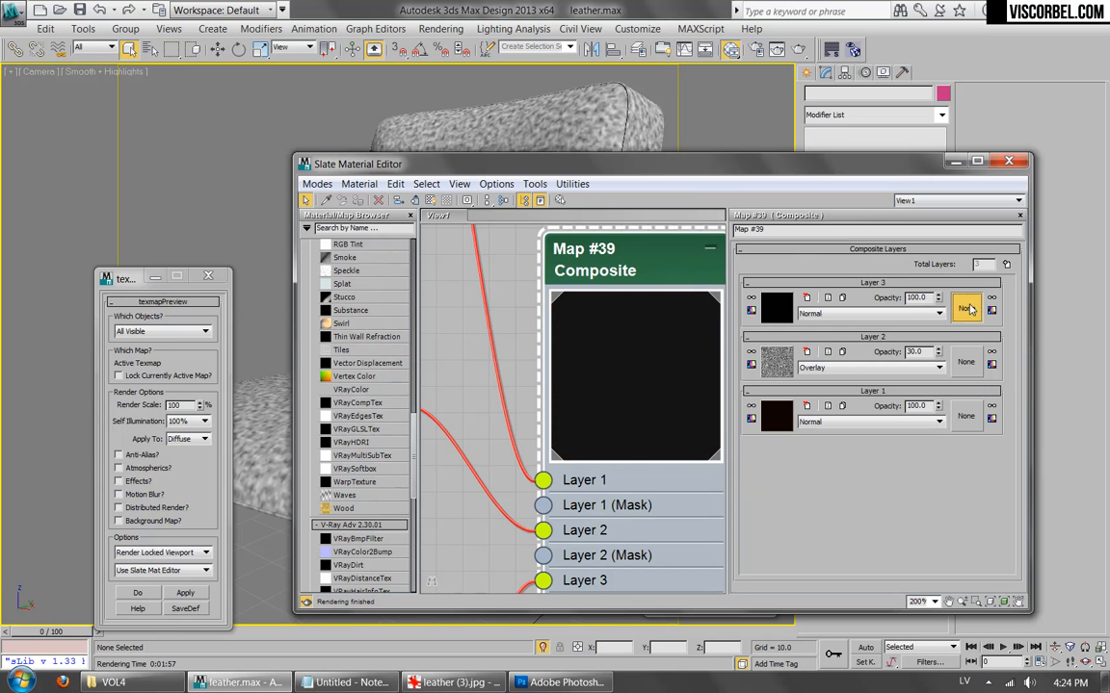
click(969, 309)
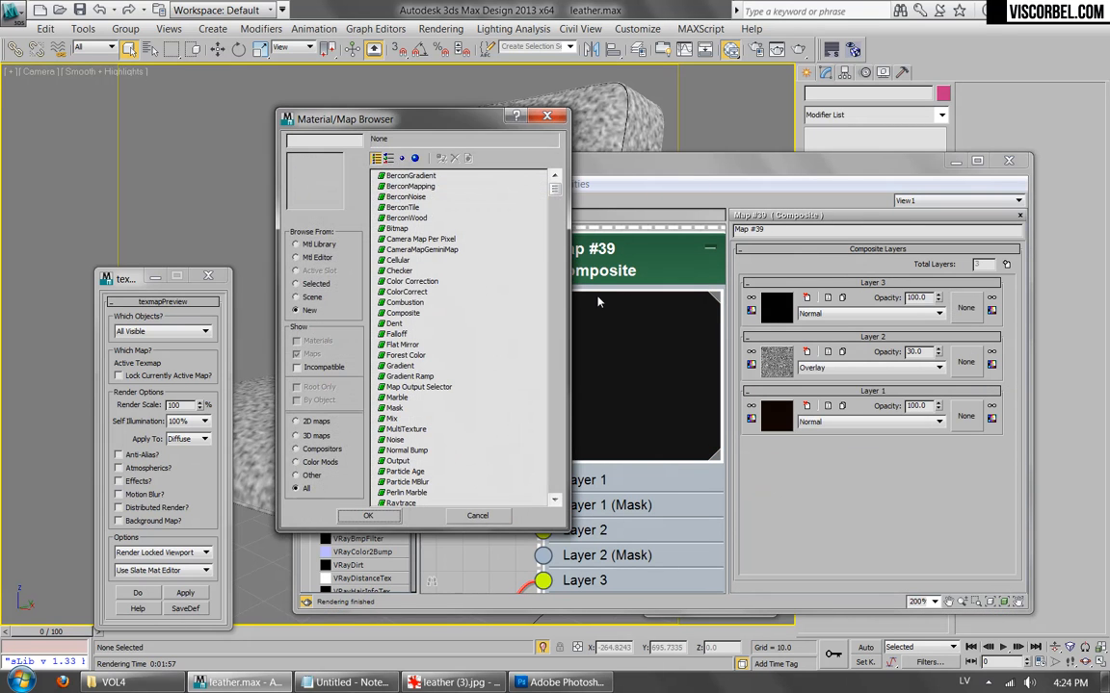
double_click(411, 199)
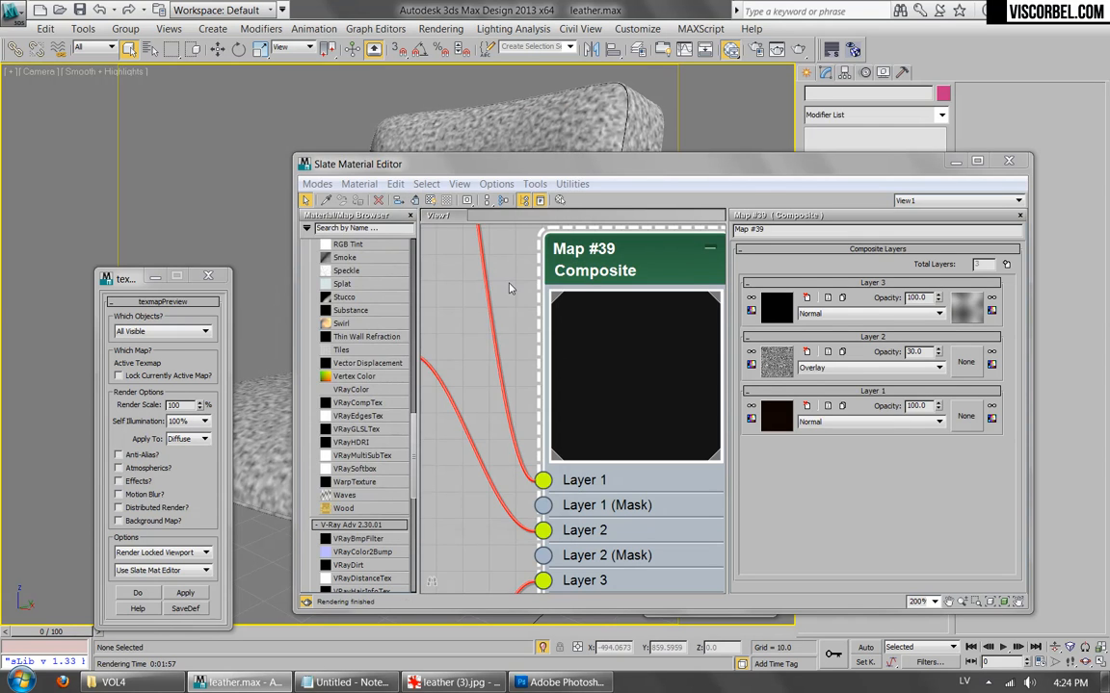
Open the parameters of the new Layer 3 mask BerconNoise map and show the map in the viewport.
scroll(550, 394, down, 4)
middle_drag(484, 406, 582, 367)
scroll(578, 383, down, 6)
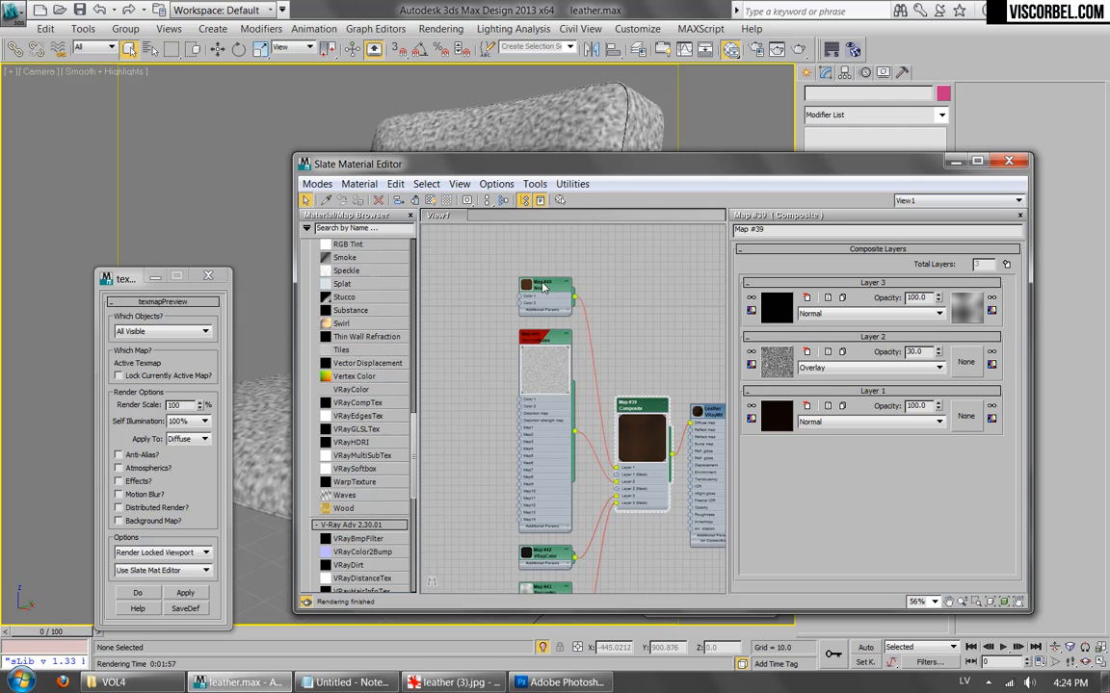
double_click(541, 332)
middle_drag(536, 388, 607, 294)
double_click(542, 456)
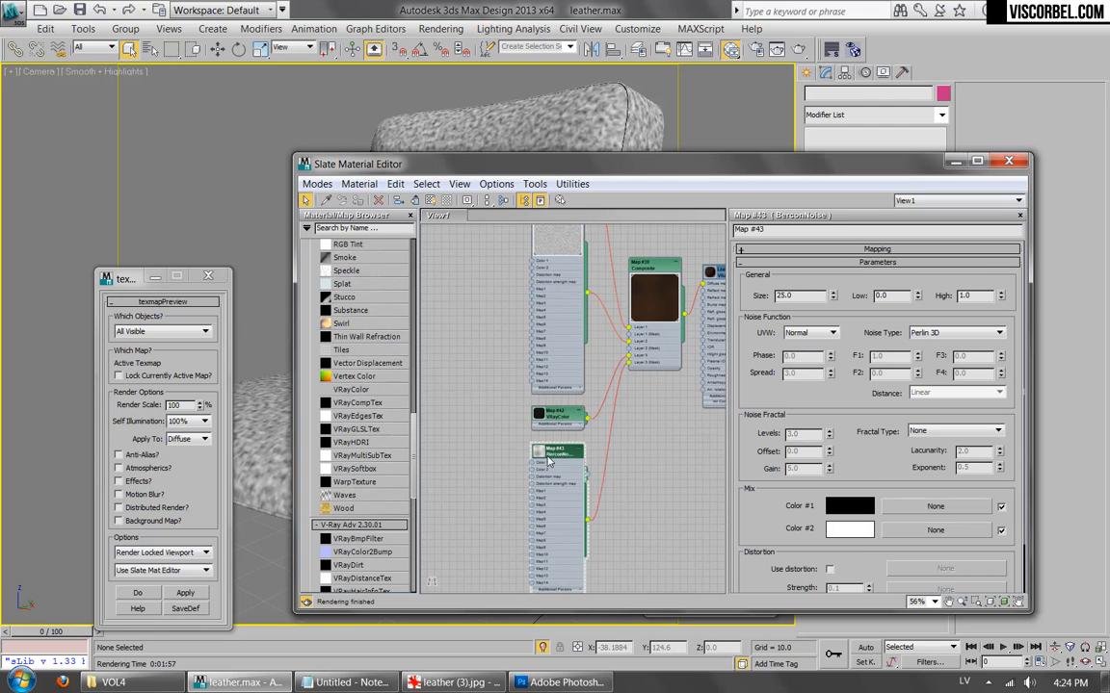
right_click(544, 453)
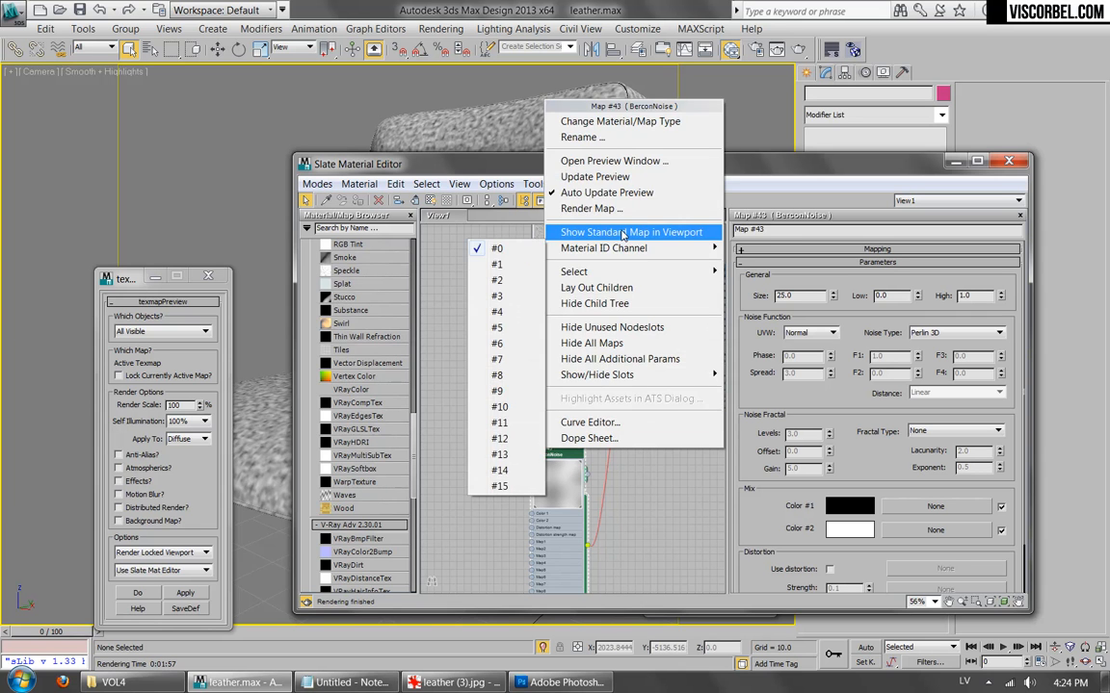
click(574, 230)
click(706, 271)
mouse_move(589, 165)
mouse_down()
mouse_move(827, 241)
mouse_move(834, 162)
mouse_move(612, 141)
mouse_up()
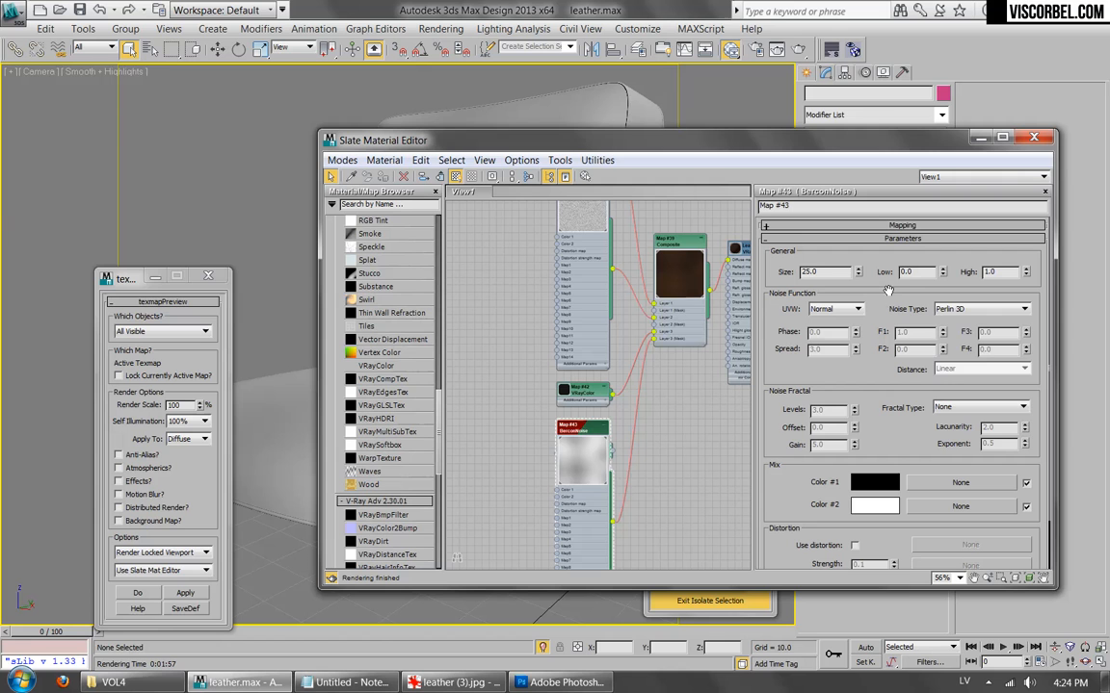
Set the mask BerconNoise map's noise type to Worley (Voronoi) and its size to 2.0.
click(1008, 310)
click(969, 373)
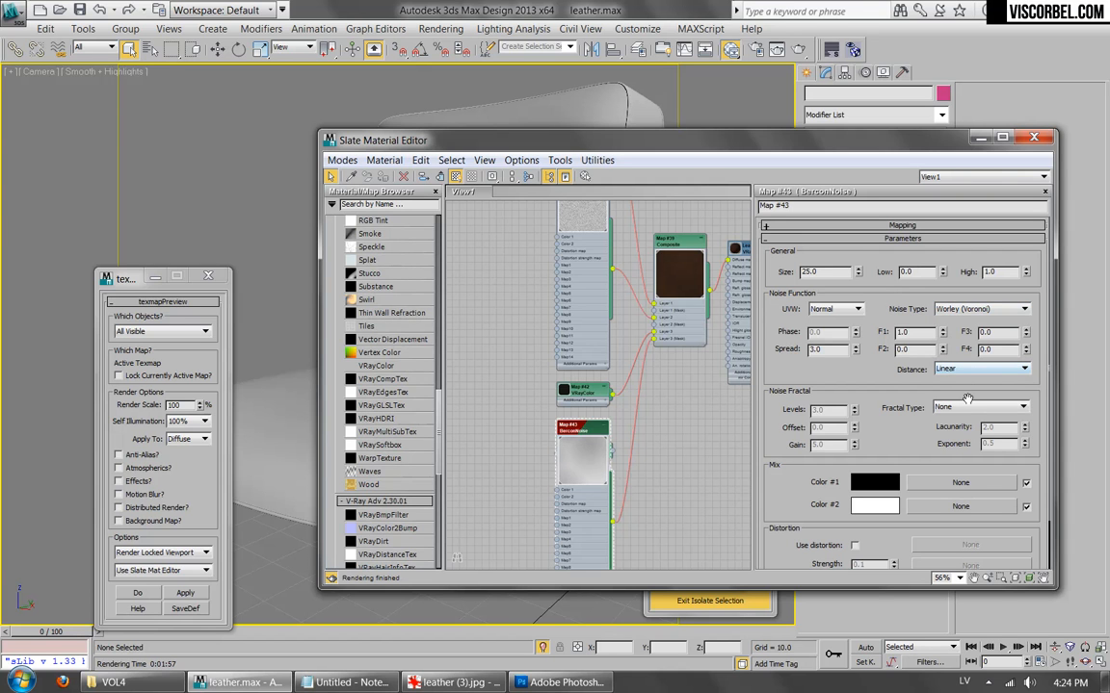
key(Return)
mouse_move(603, 149)
mouse_down()
mouse_move(952, 242)
mouse_move(677, 177)
mouse_move(770, 157)
mouse_move(612, 142)
mouse_up()
Set the mask noise's fractal type to fBm, lacunarity to 2.18, F2 to 0.11 and F4 to 0.07.
click(986, 401)
click(964, 421)
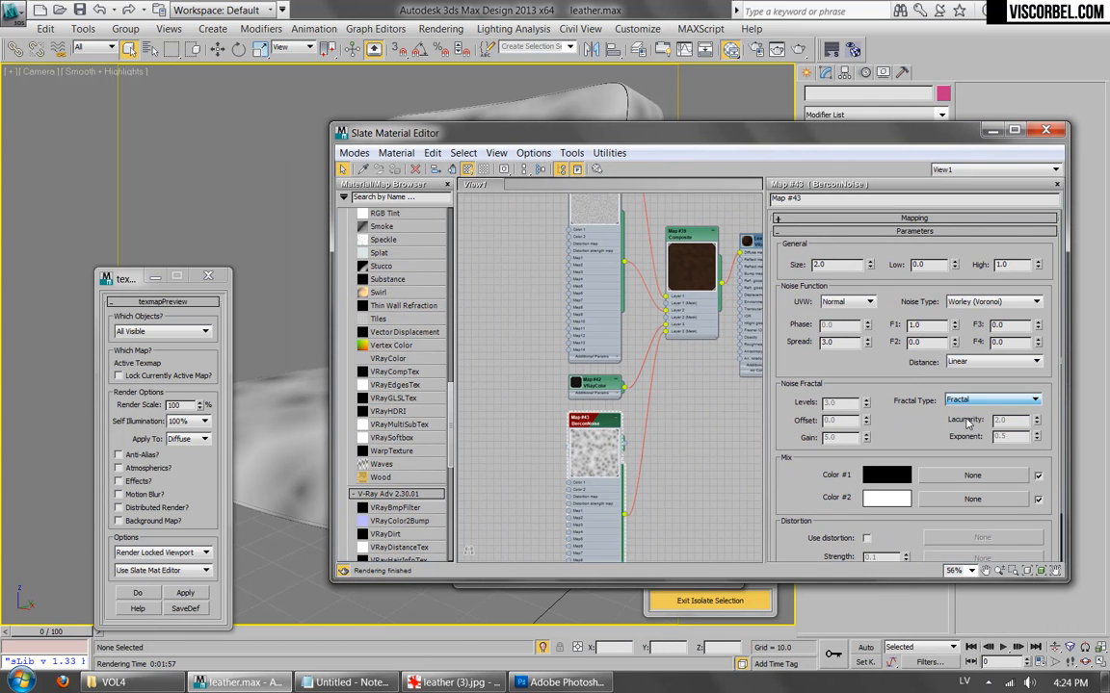
scroll(627, 424, up, 10)
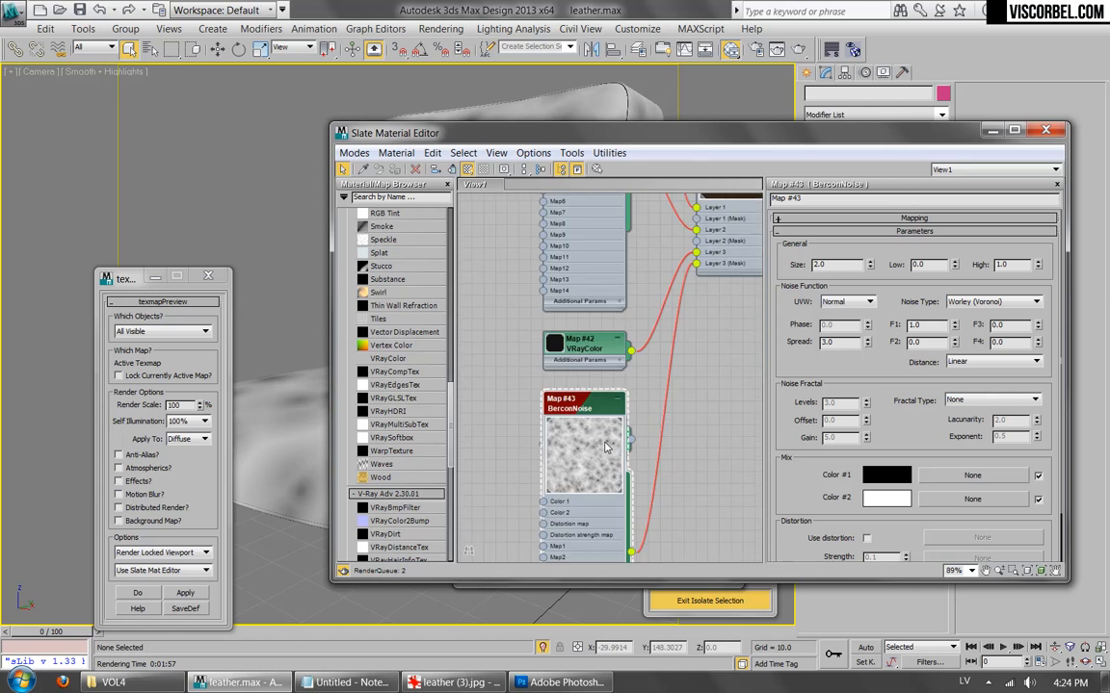
click(992, 401)
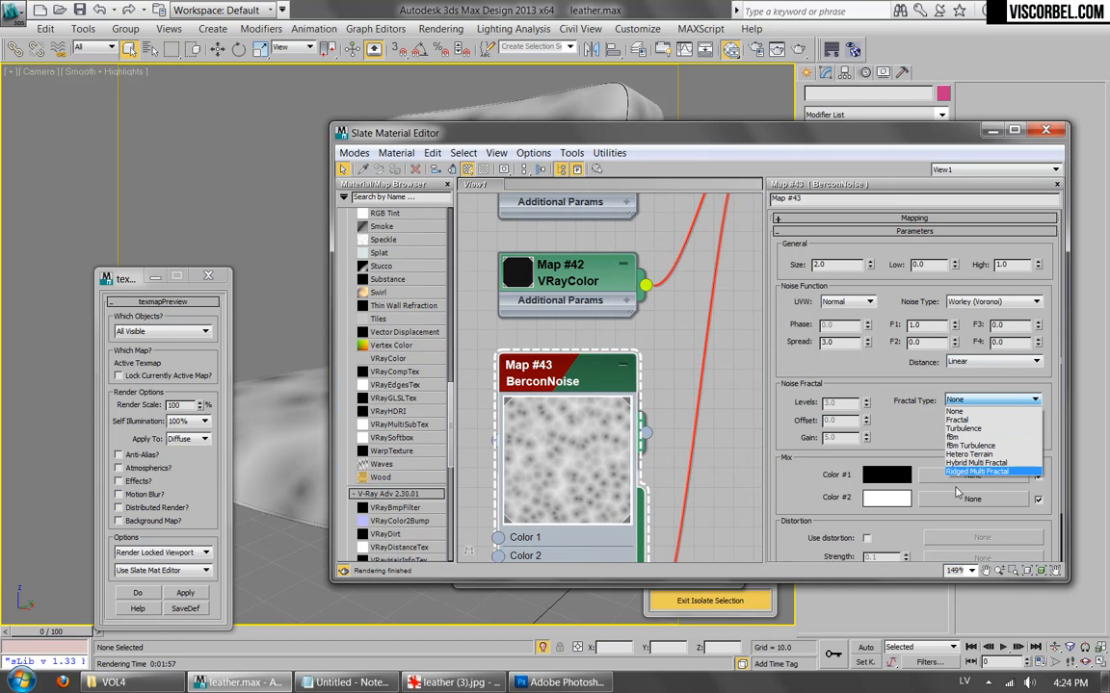
click(961, 472)
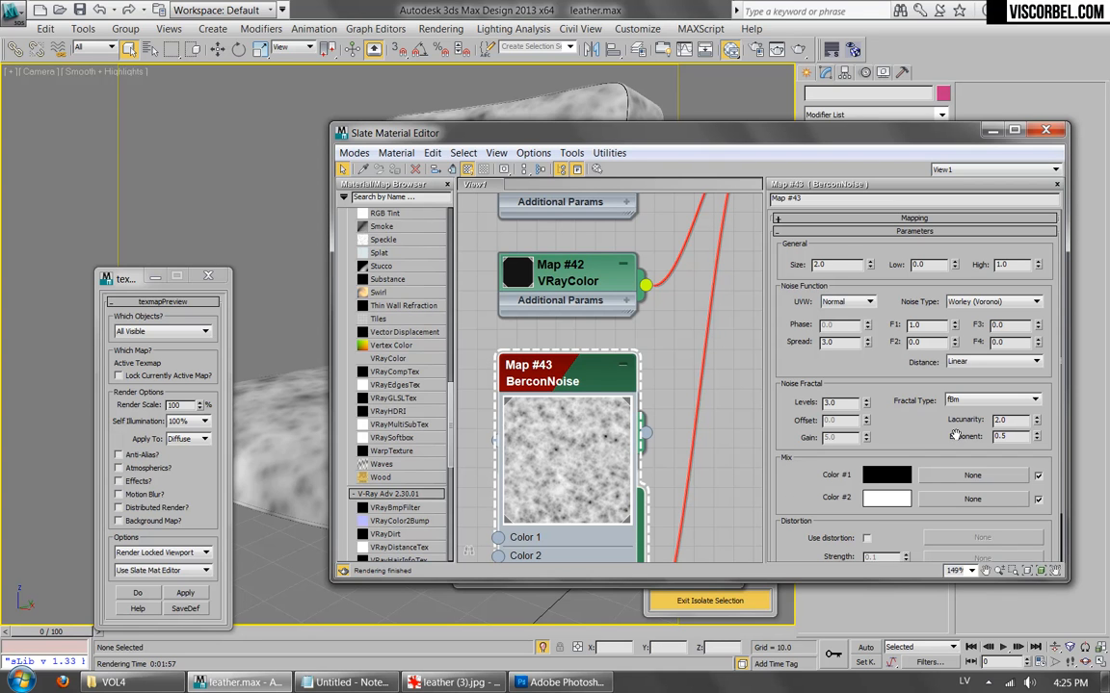
click(1038, 416)
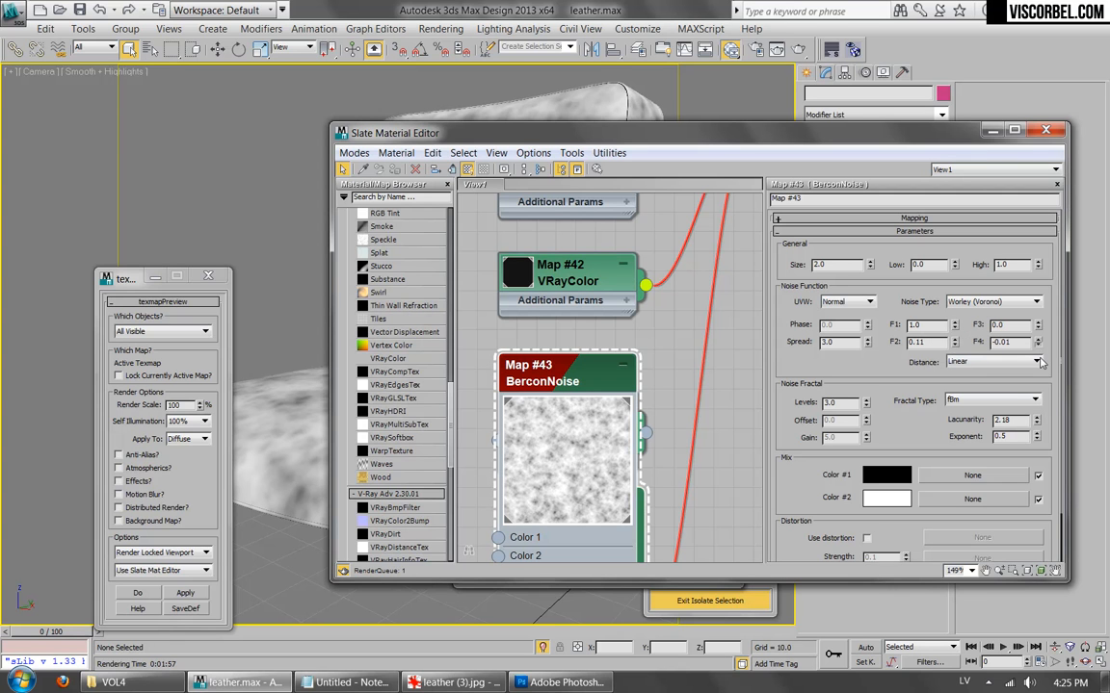
drag(1037, 320, 1037, 318)
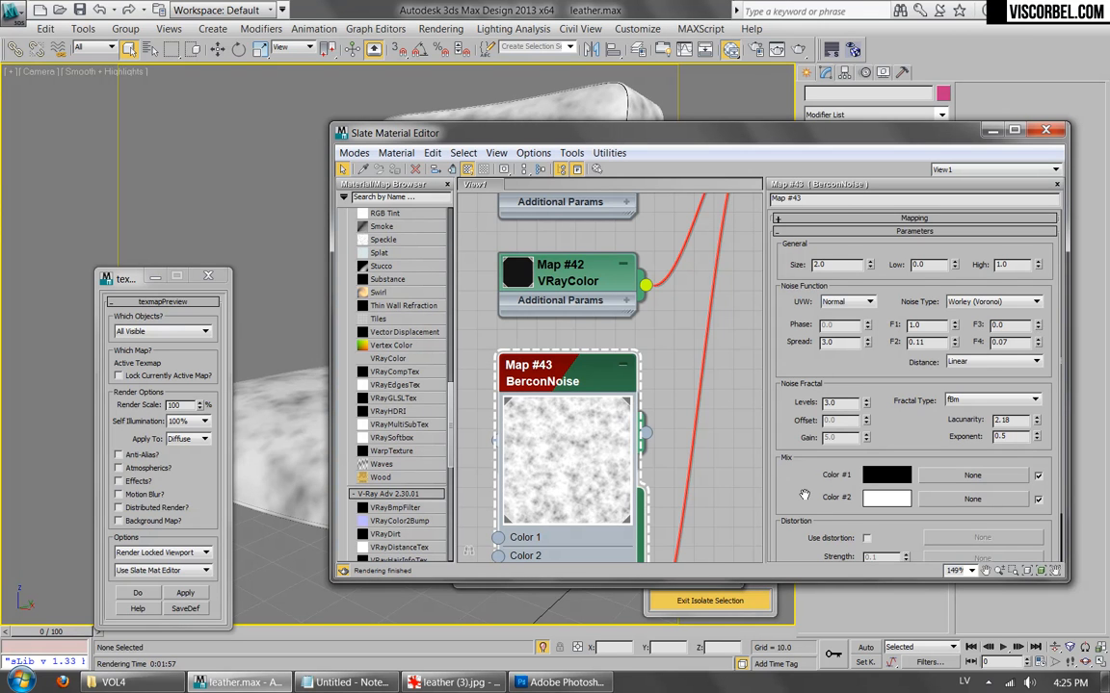
Invert the output of the BerconNoise map used as the Layer 3 mask.
scroll(838, 399, down, 2)
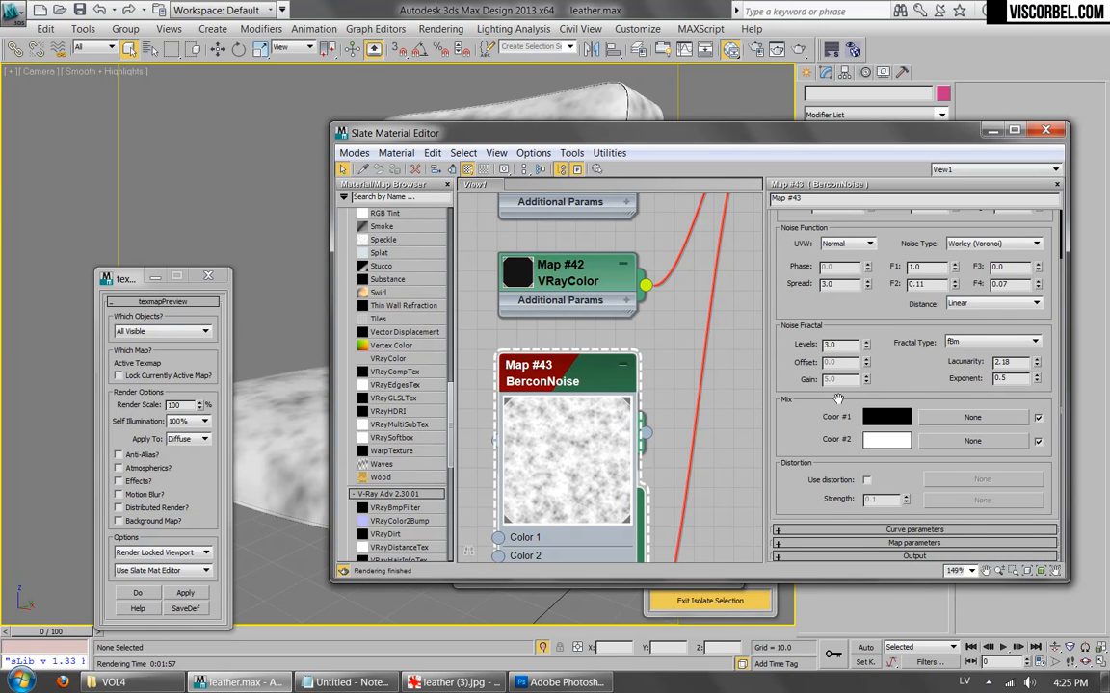
click(861, 557)
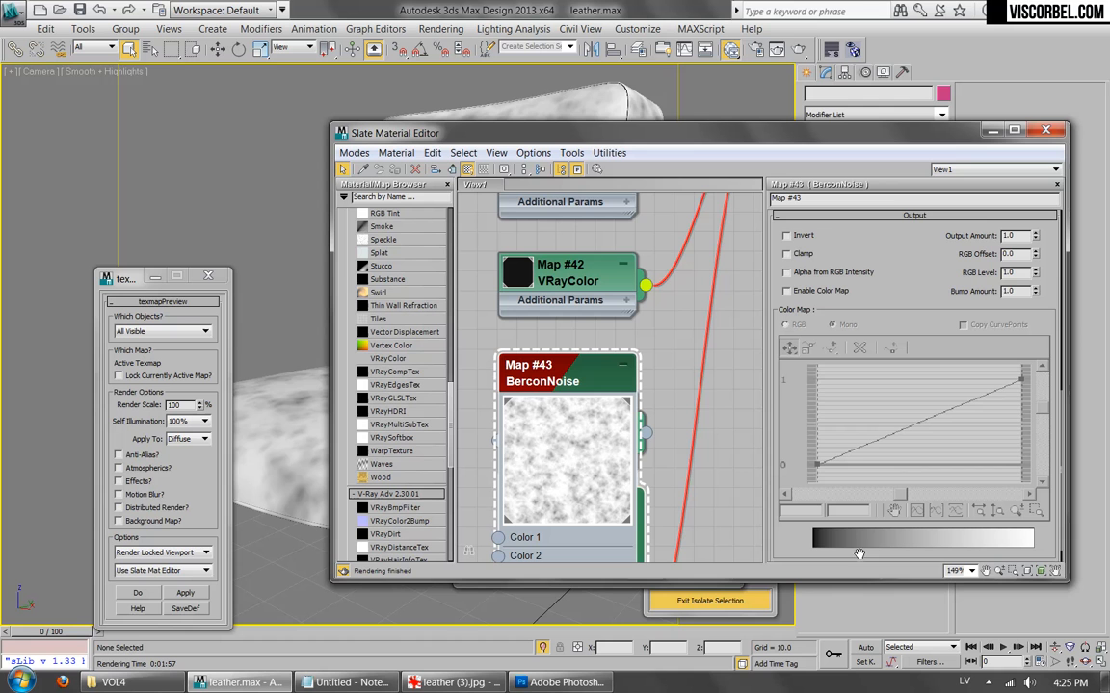
click(815, 216)
drag(824, 316, 814, 593)
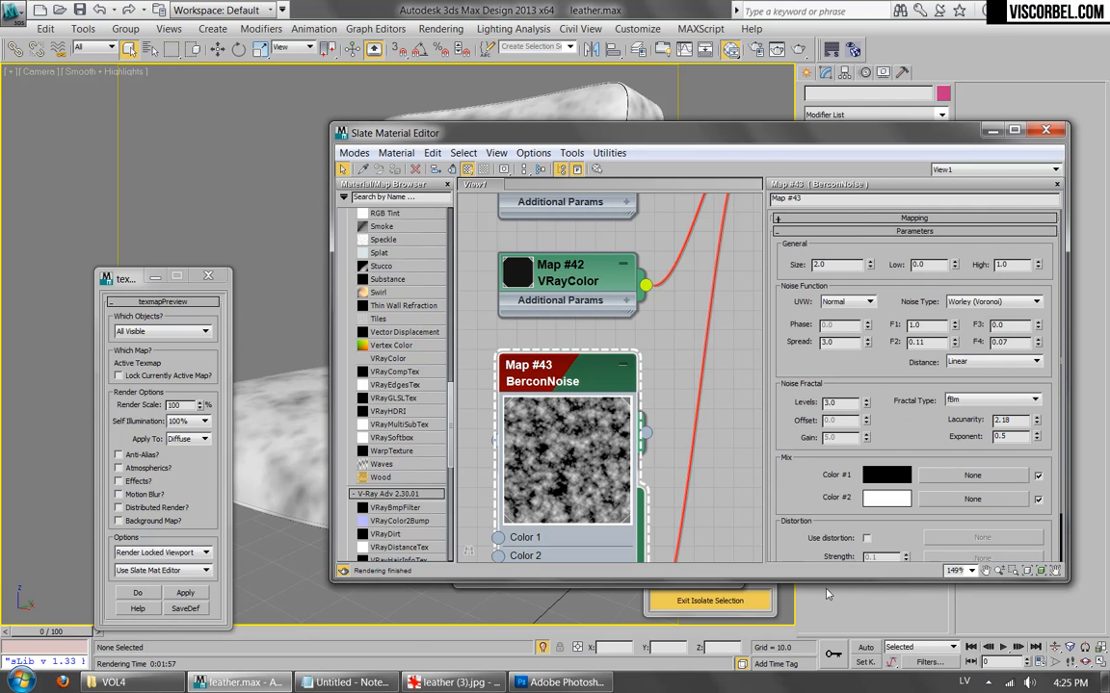
Set the Composite map's Layer 3 to Multiply blending with an opacity of 35.
middle_drag(708, 260, 664, 448)
middle_drag(681, 287, 588, 453)
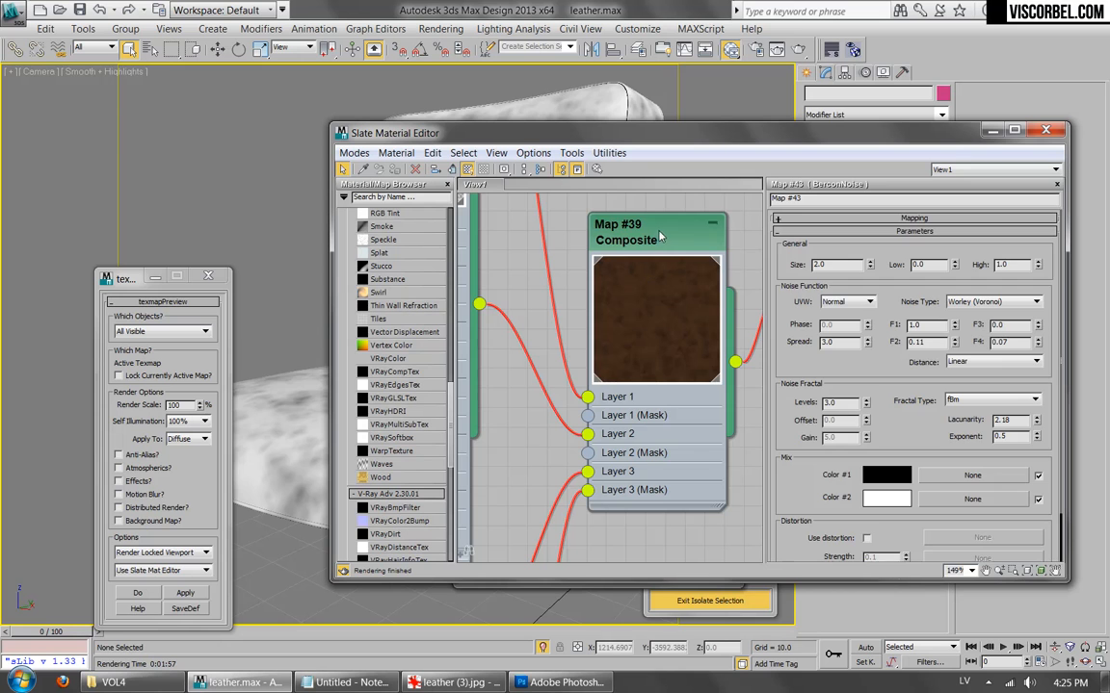
double_click(647, 273)
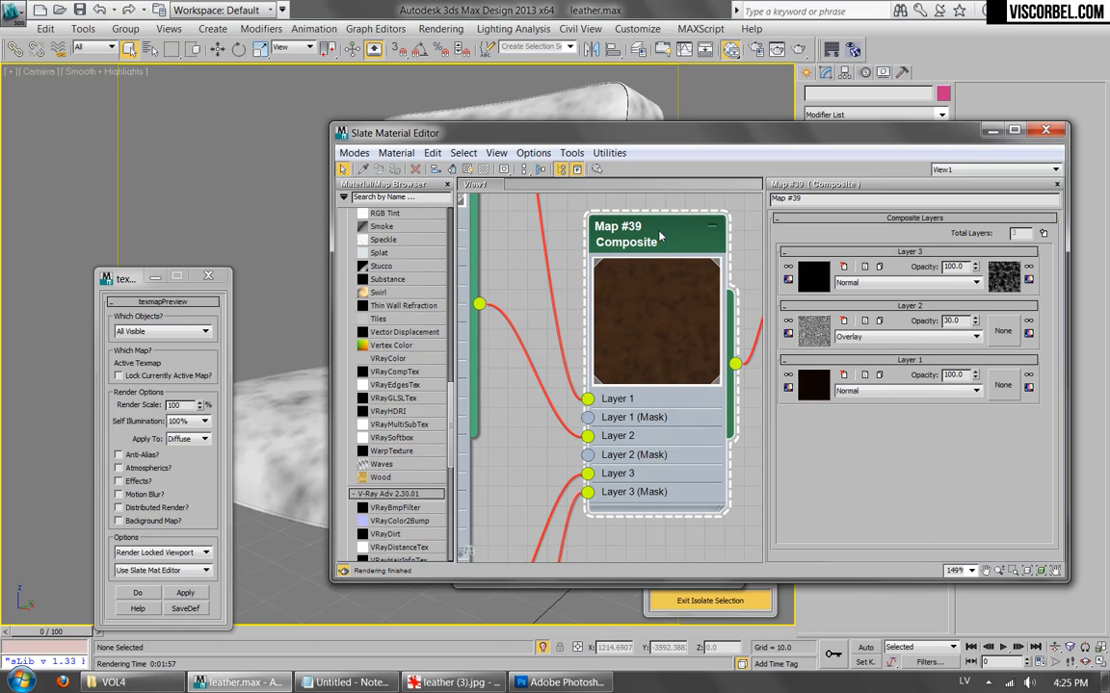
click(963, 281)
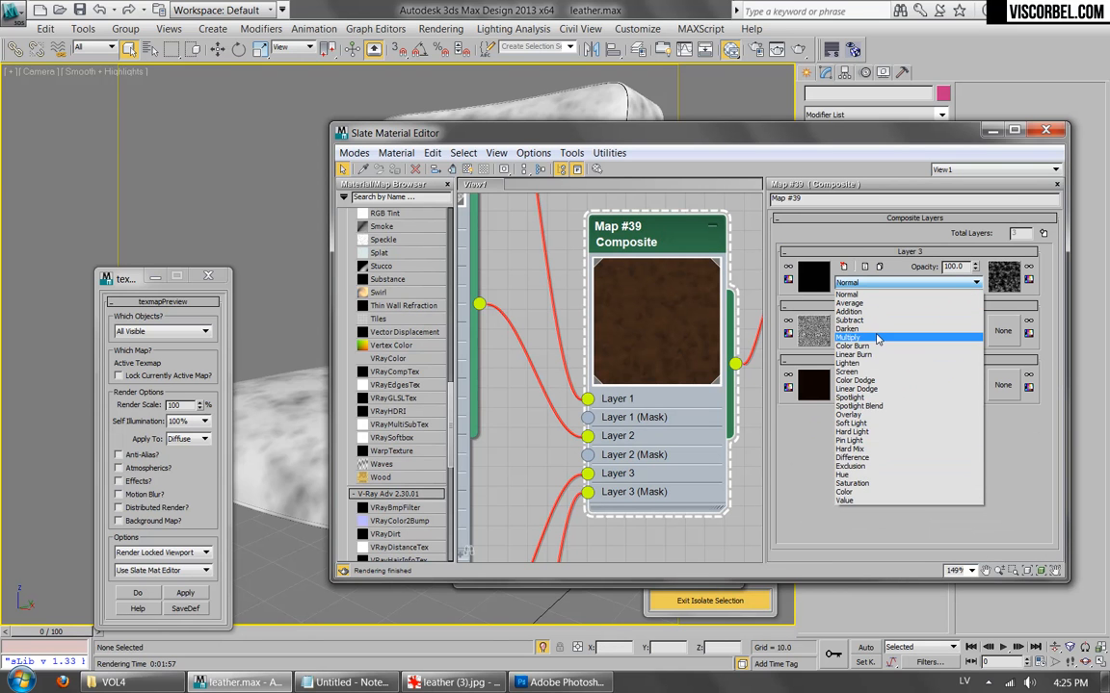
click(905, 337)
double_click(952, 267)
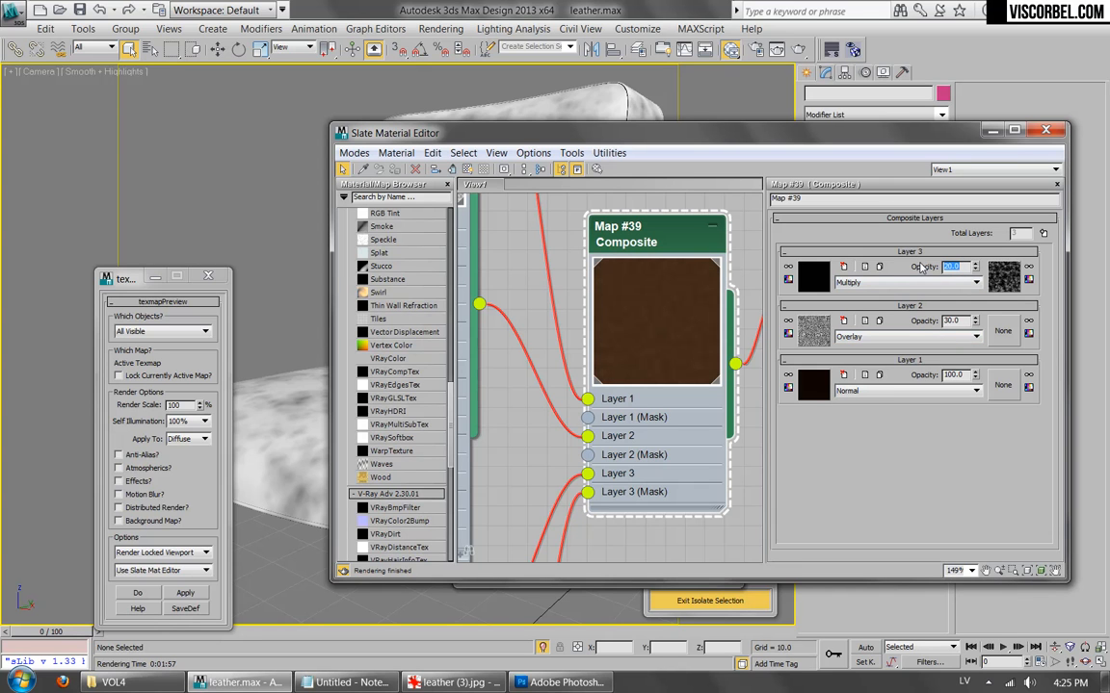
text(35)
click(664, 235)
Render the cushions and inspect the leather texture up close on both the seat and the backrest.
click(799, 51)
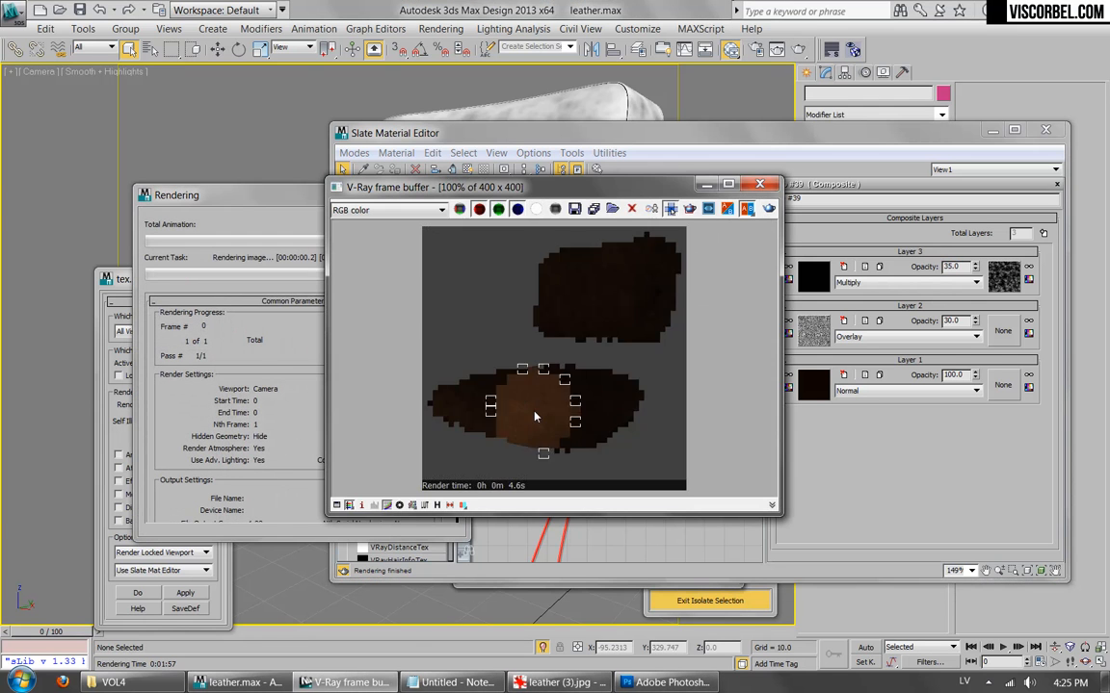
scroll(560, 402, up, 1)
middle_drag(578, 382, 598, 336)
middle_drag(628, 281, 582, 383)
scroll(582, 383, down, 1)
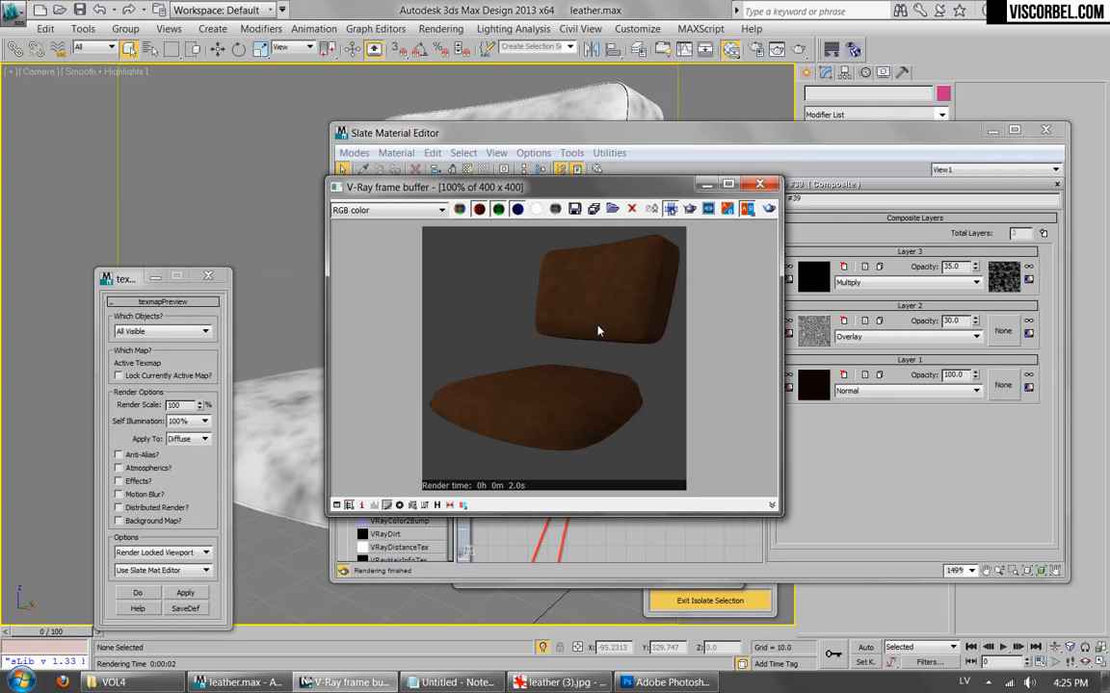
click(761, 185)
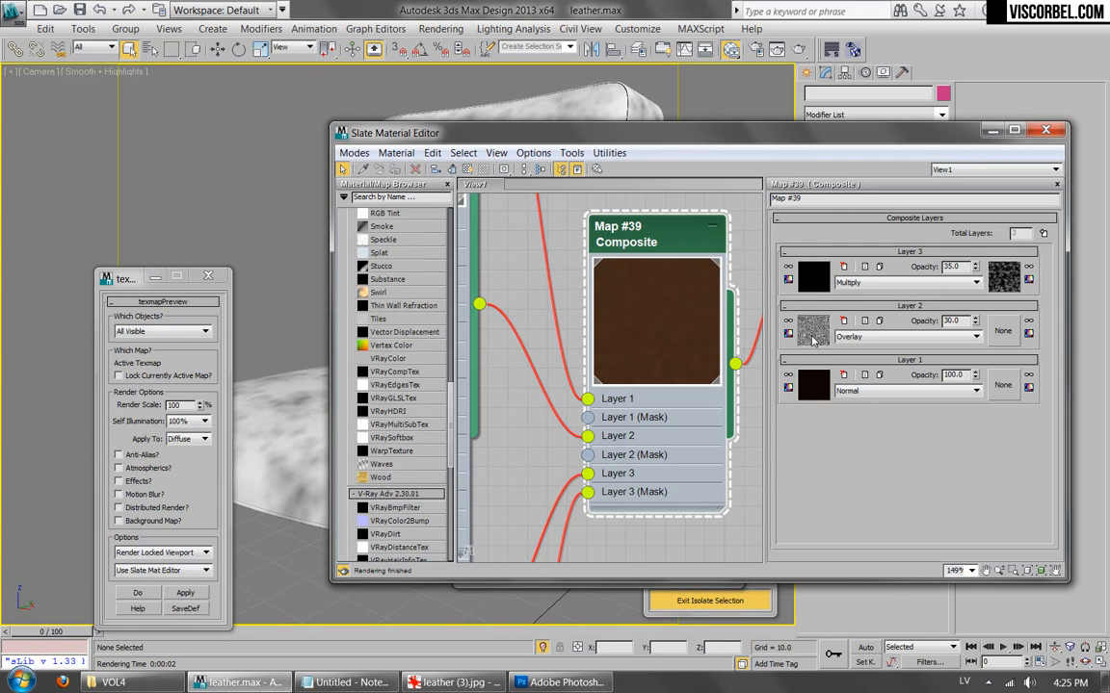
Set the size of Layer 2's BerconNoise map to 0.2 and check the change in a test render.
middle_drag(472, 289, 614, 454)
click(848, 265)
key(Return)
click(798, 50)
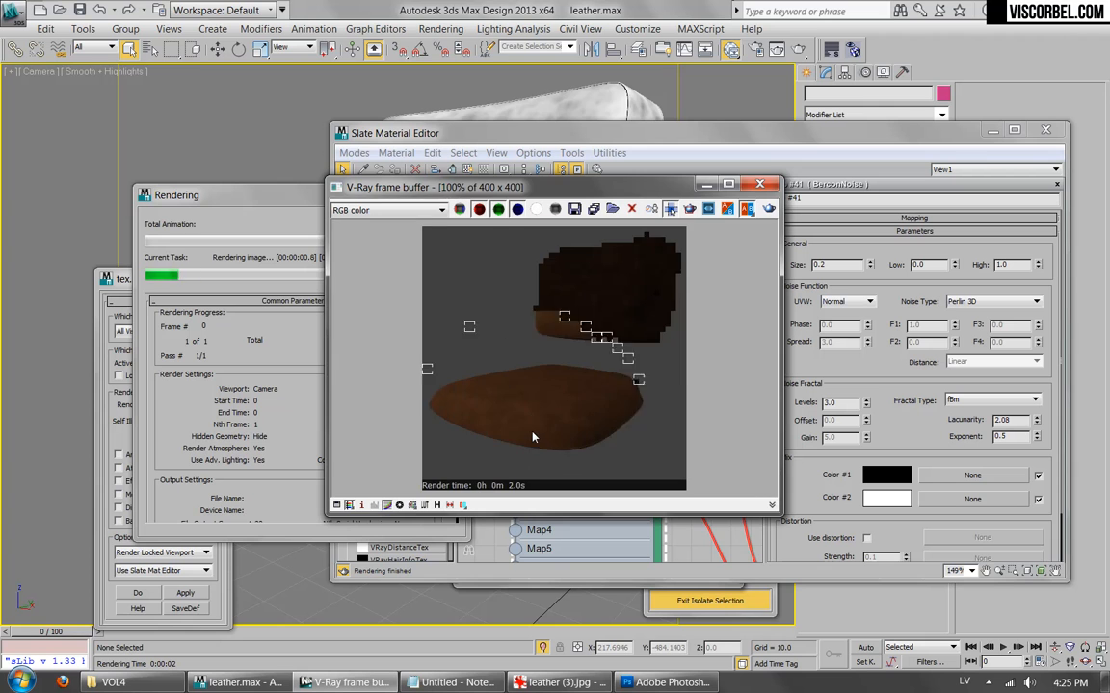
scroll(533, 436, up, 1)
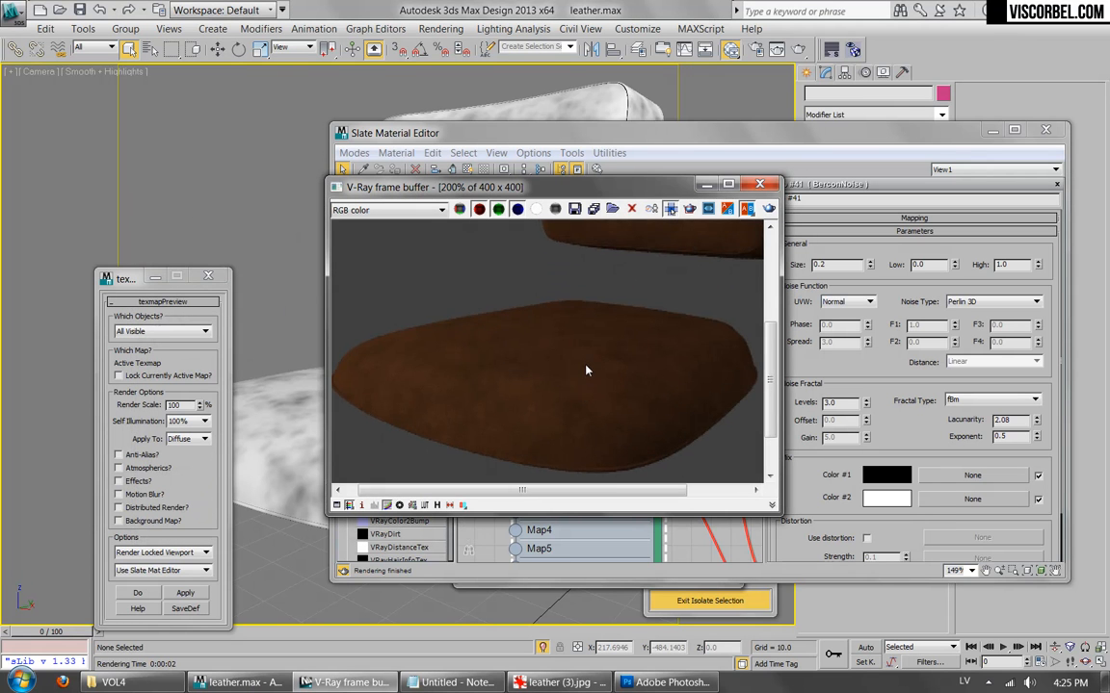
scroll(588, 373, down, 1)
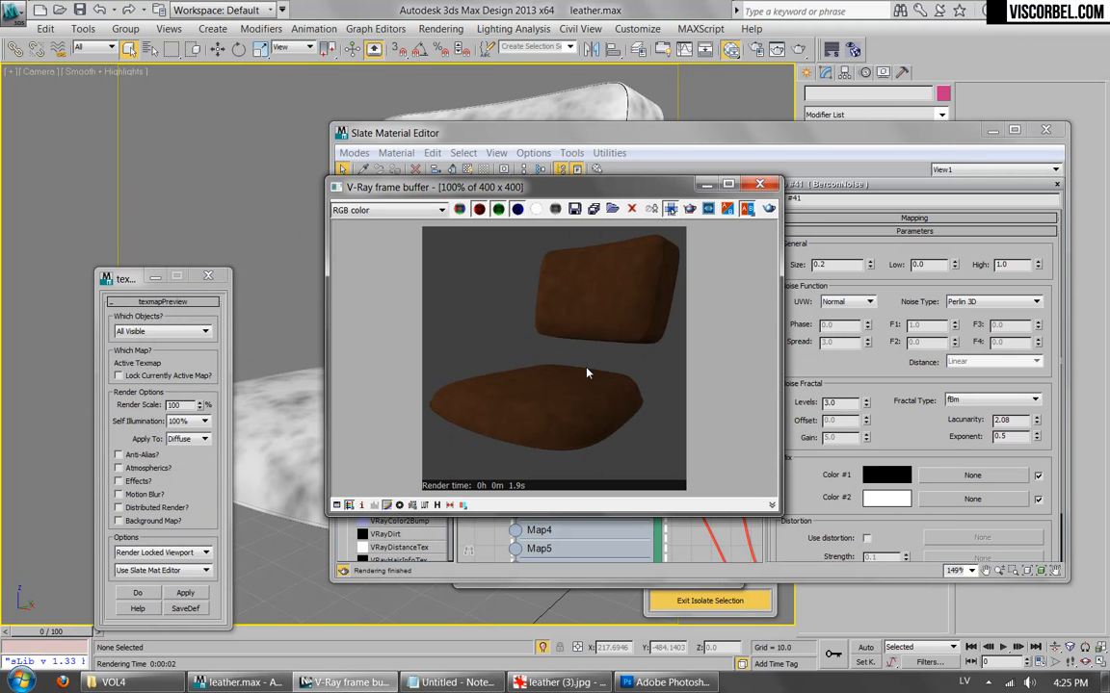
click(766, 185)
Open the Noise map feeding the Composite's Layer 1 and set its size to 5.0.
scroll(583, 396, down, 2)
middle_drag(651, 326, 630, 274)
scroll(632, 448, down, 1)
middle_drag(632, 448, 630, 239)
middle_drag(605, 432, 583, 530)
double_click(712, 252)
click(815, 385)
text(5)
Lighten the Noise map's Color #2 to a value of 14 and check it in a test render.
click(886, 476)
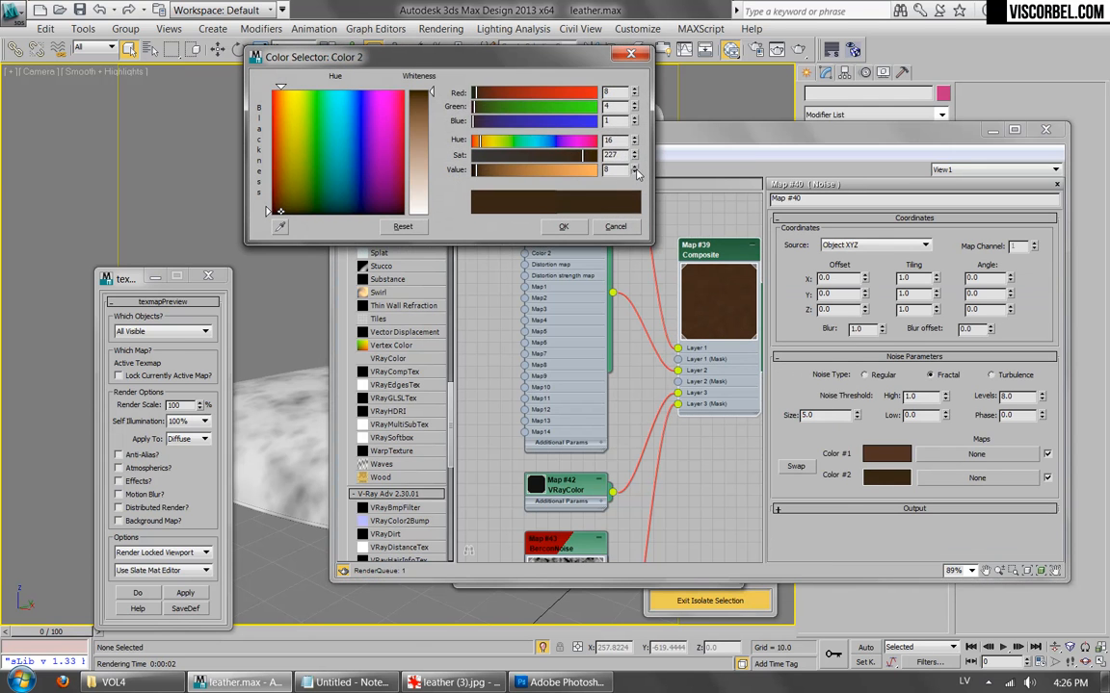
drag(635, 170, 635, 164)
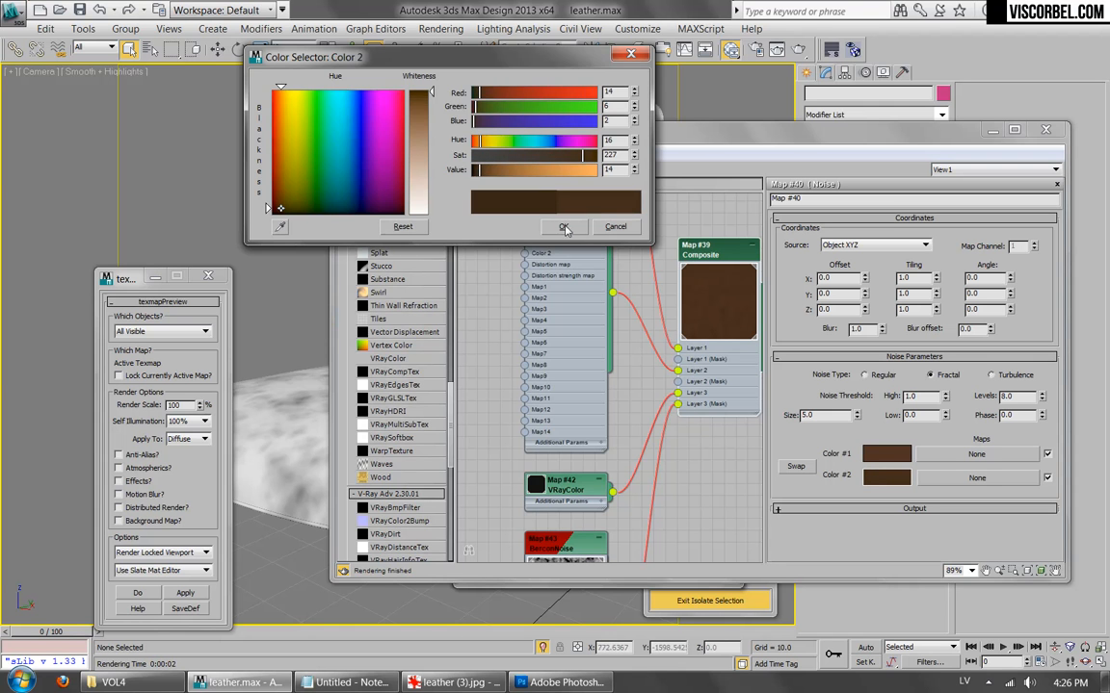
click(576, 226)
click(798, 49)
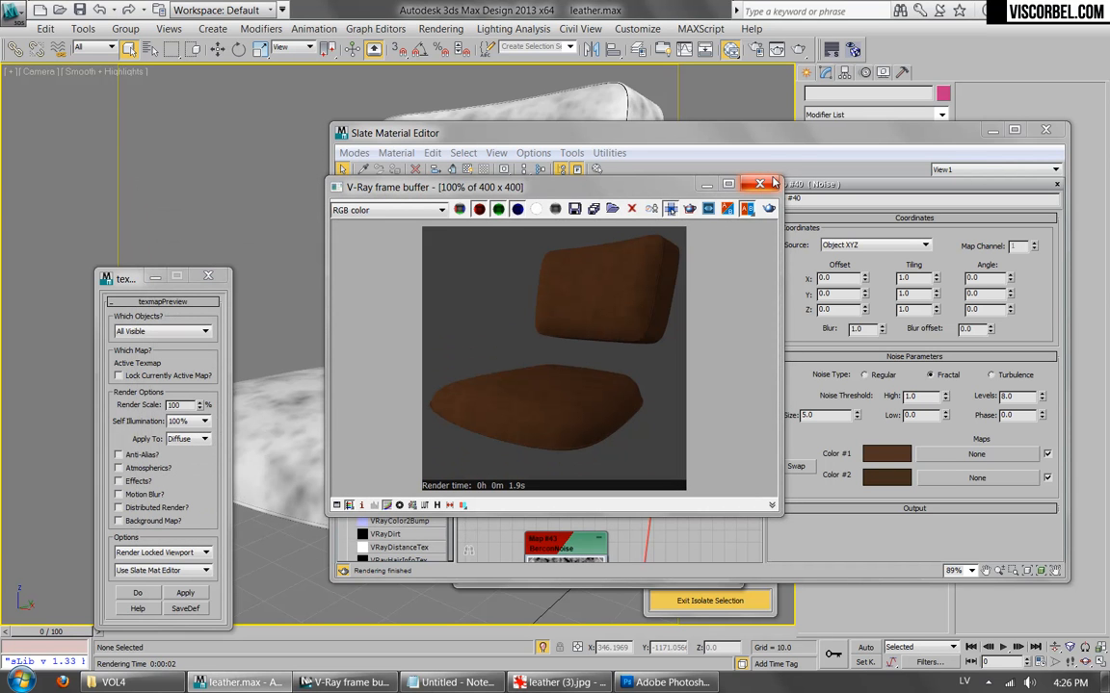
click(772, 183)
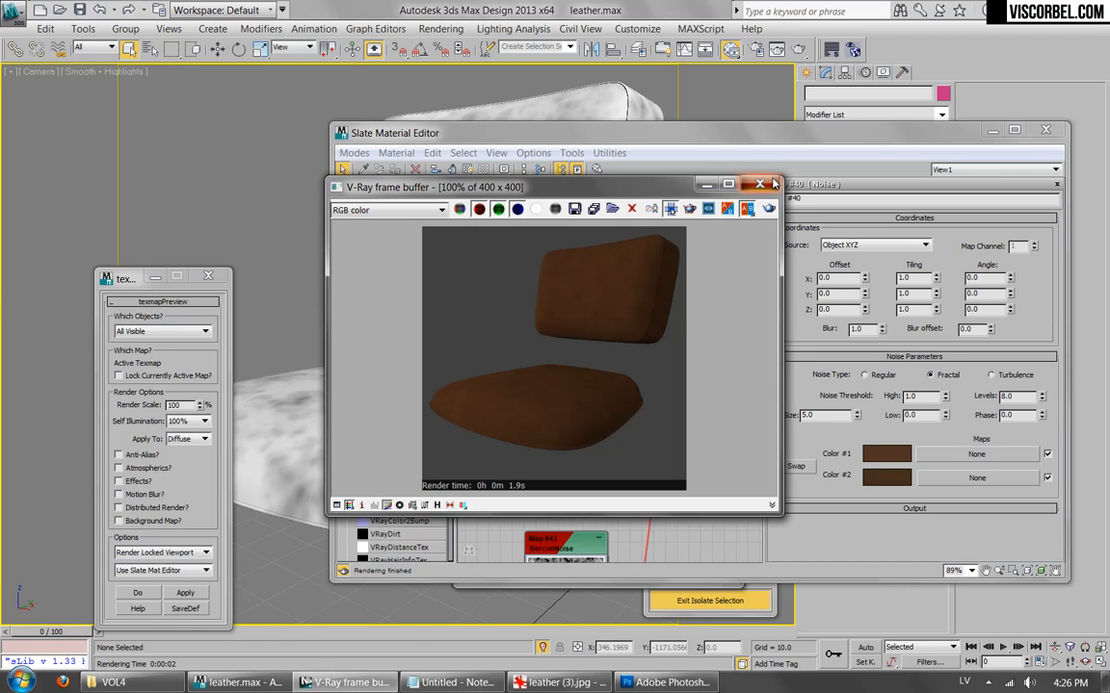
Add a fourth layer to the Composite map and assign a VRayColor map to it.
scroll(644, 361, down, 1)
middle_drag(643, 361, 526, 406)
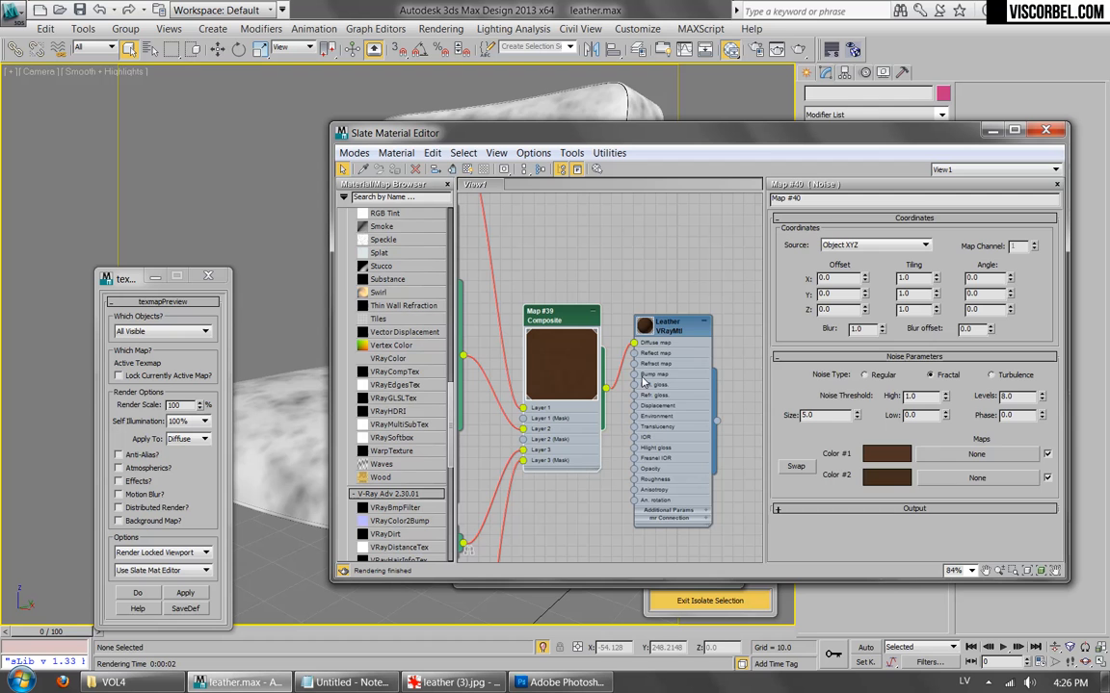
double_click(559, 318)
click(1042, 234)
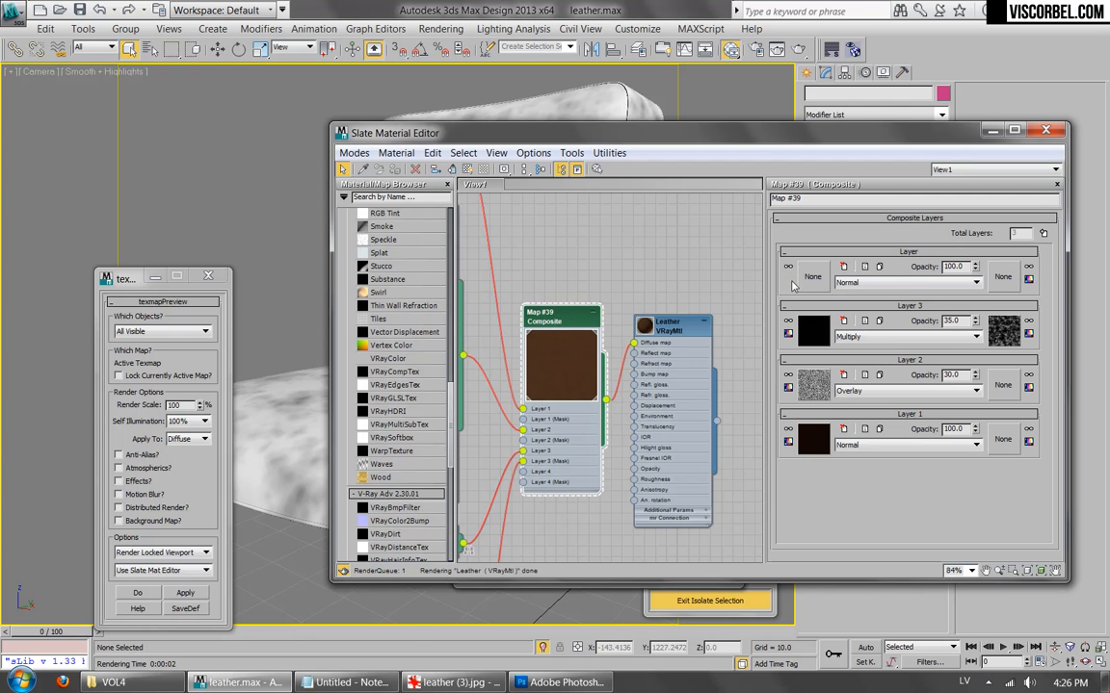
click(812, 276)
click(395, 451)
scroll(405, 443, down, 7)
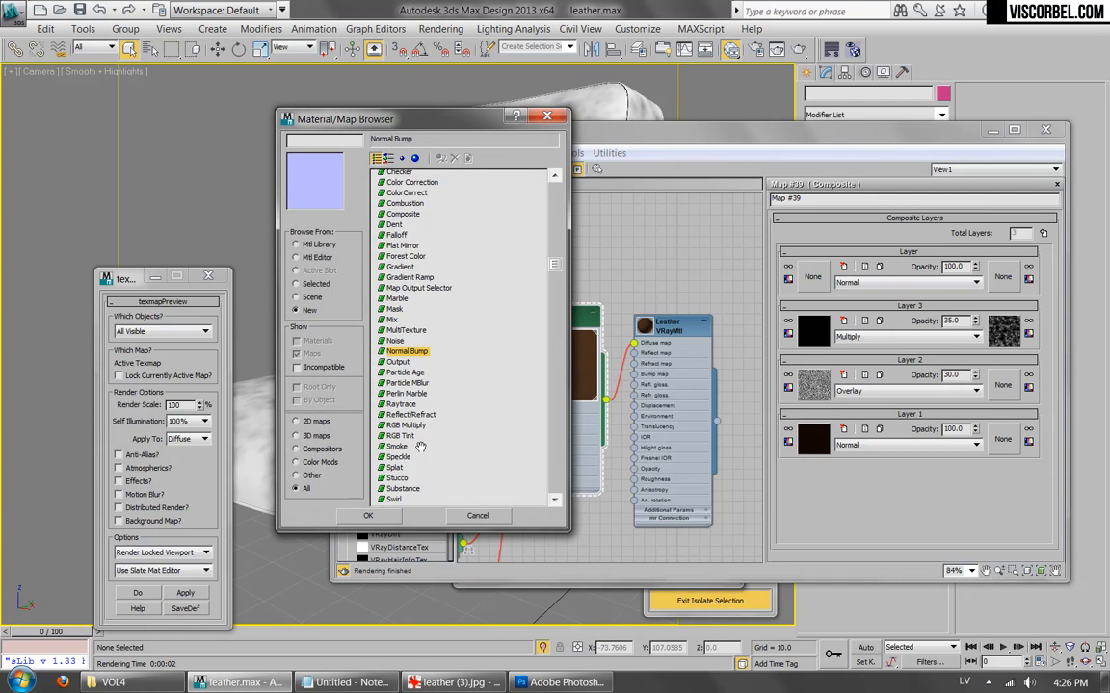
double_click(404, 444)
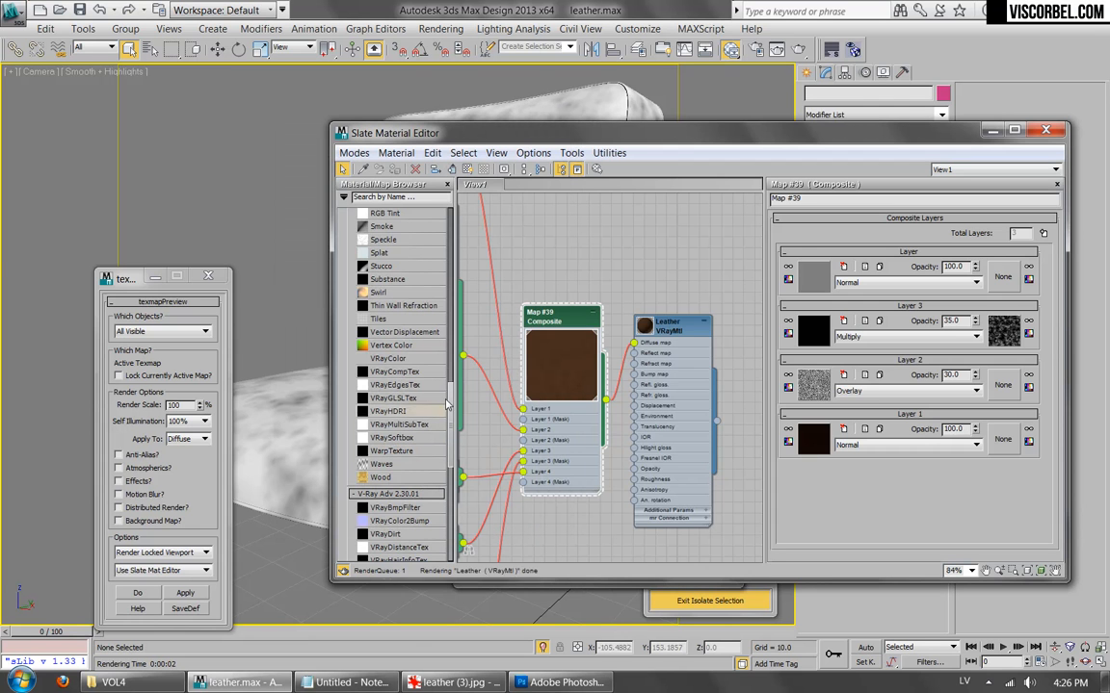
Darken the VRayColor map of Layer 4 to a near-black color with a value of 1.
click(1004, 317)
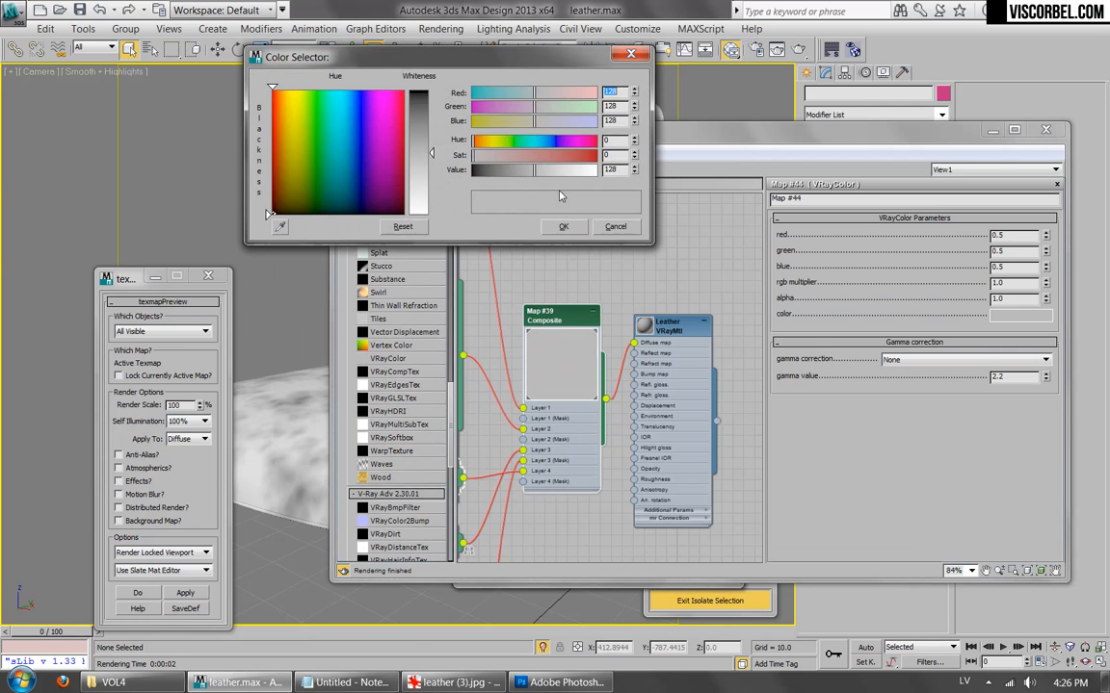
drag(510, 172, 409, 158)
click(633, 168)
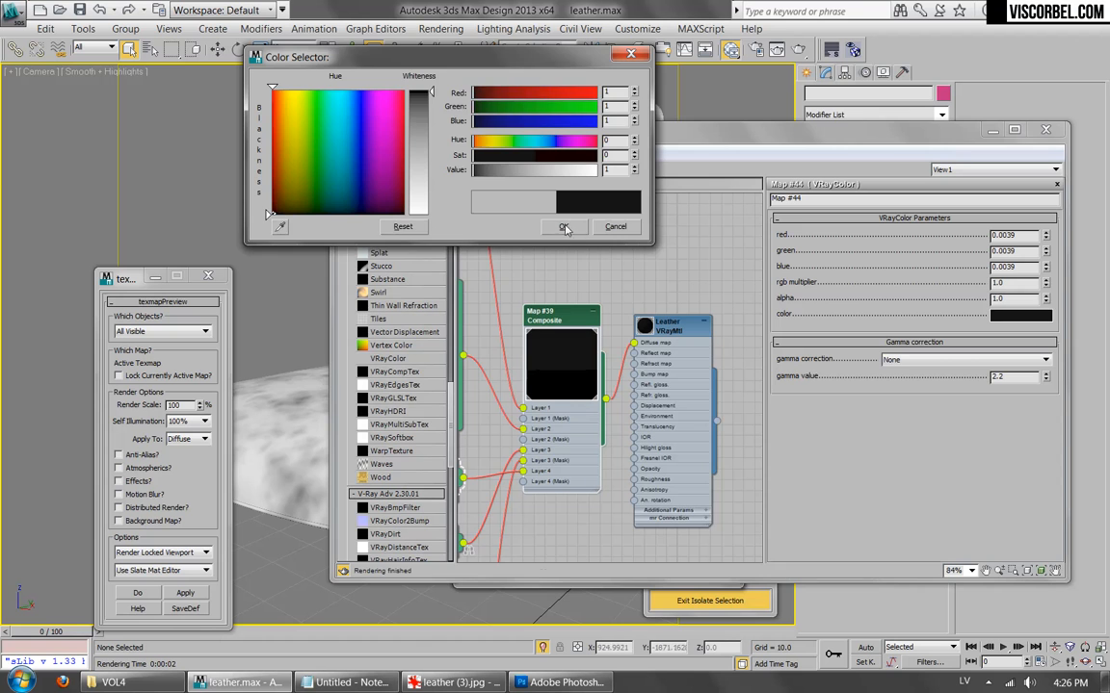
click(563, 227)
click(671, 329)
Assign a VRayDirt map as the mask of the Composite's Layer 4.
double_click(568, 323)
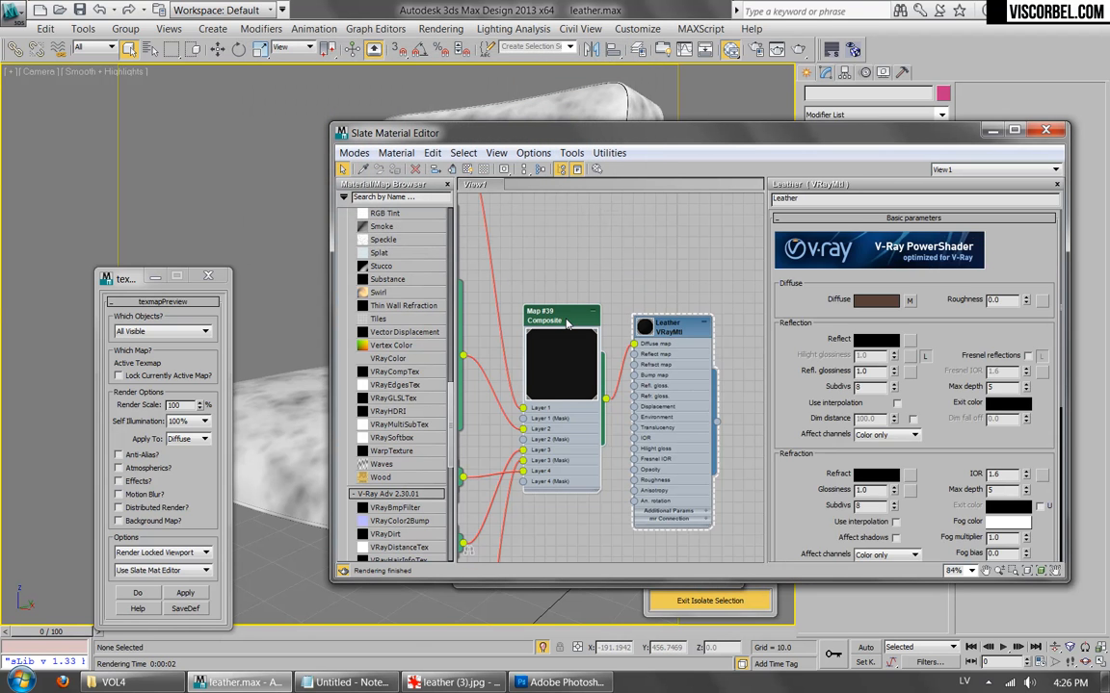
click(1003, 278)
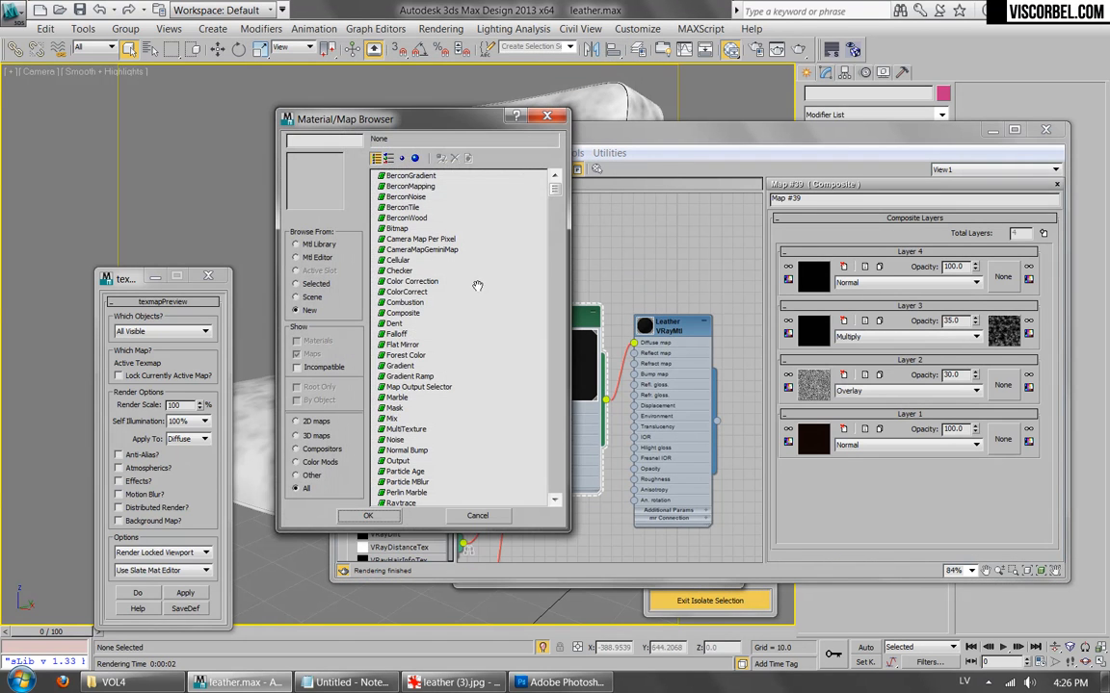
click(393, 429)
scroll(392, 434, down, 7)
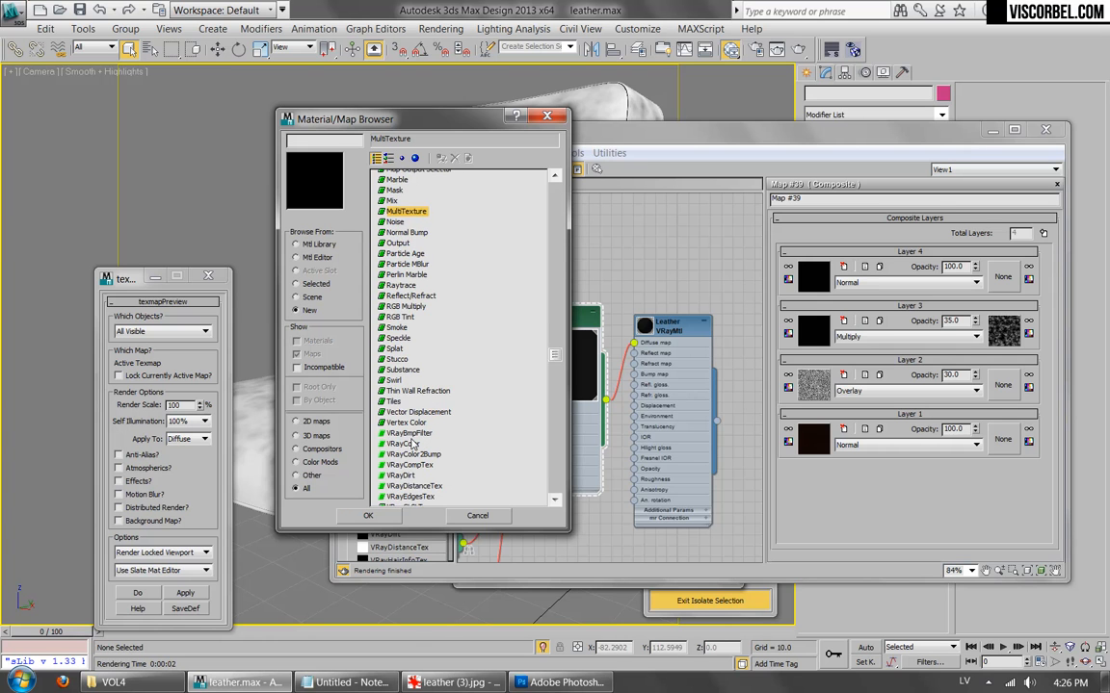
double_click(397, 475)
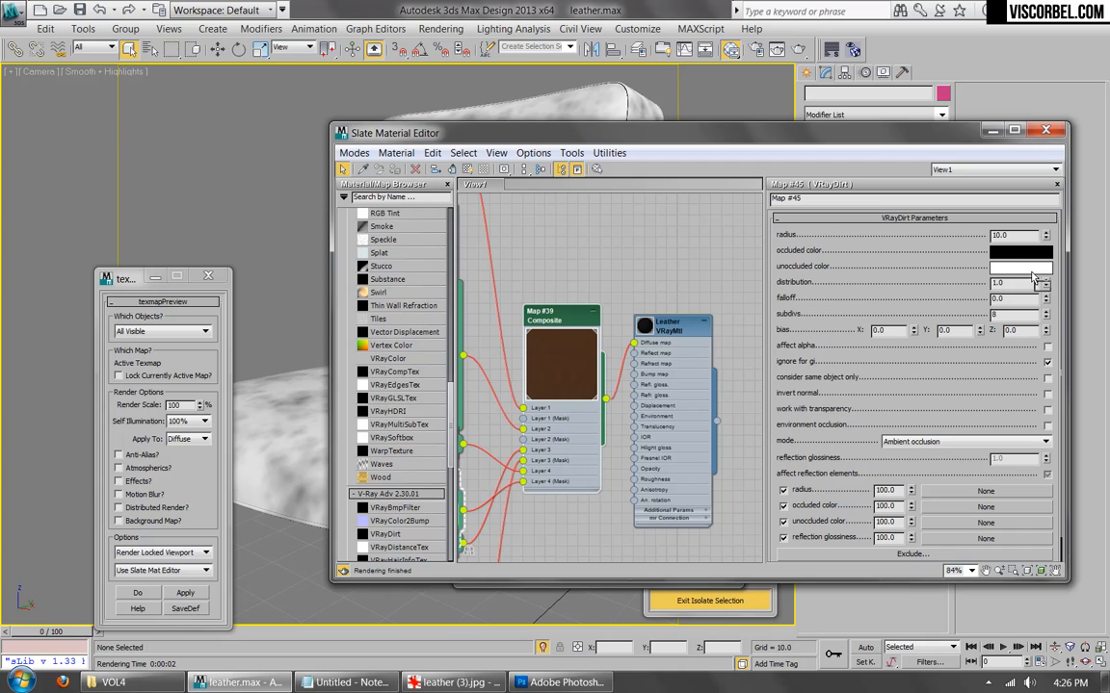
Swap the VRayDirt's occluded and unoccluded colors, set the radius to 5.0 and render a texture preview.
drag(1033, 276, 1031, 271)
click(602, 362)
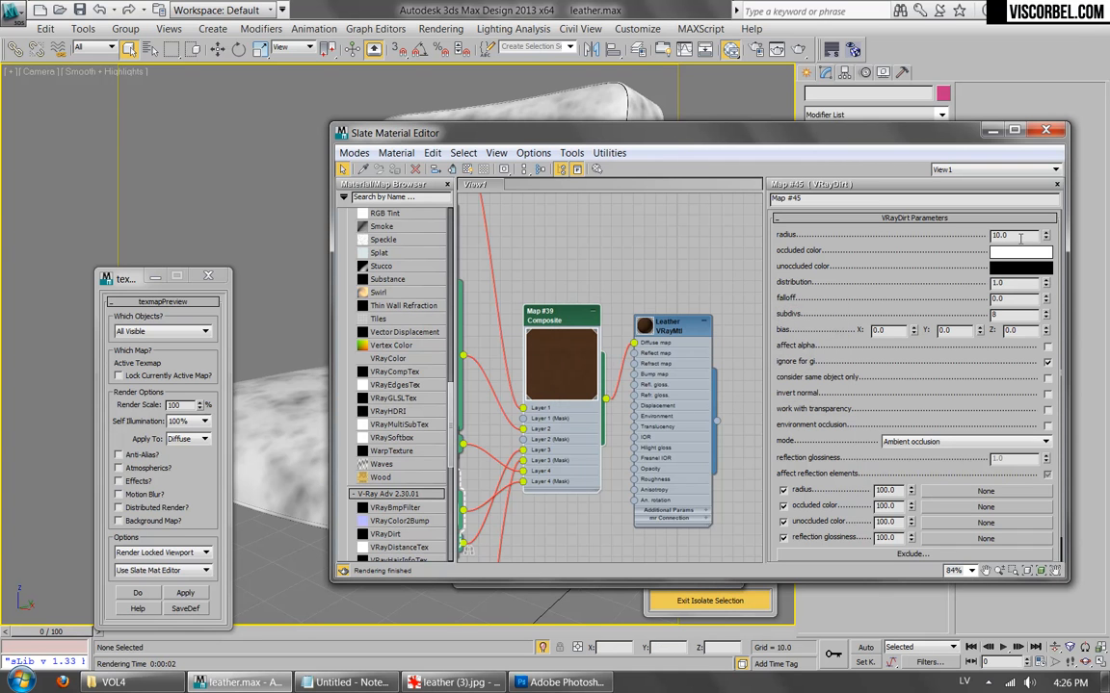
key(Return)
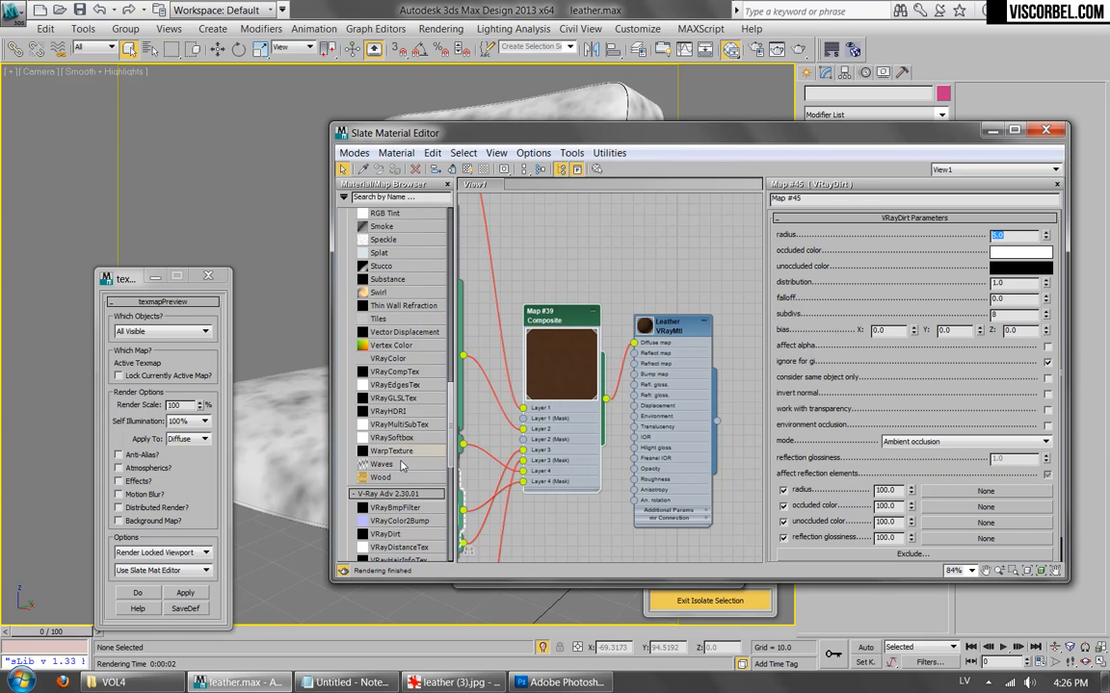
click(137, 592)
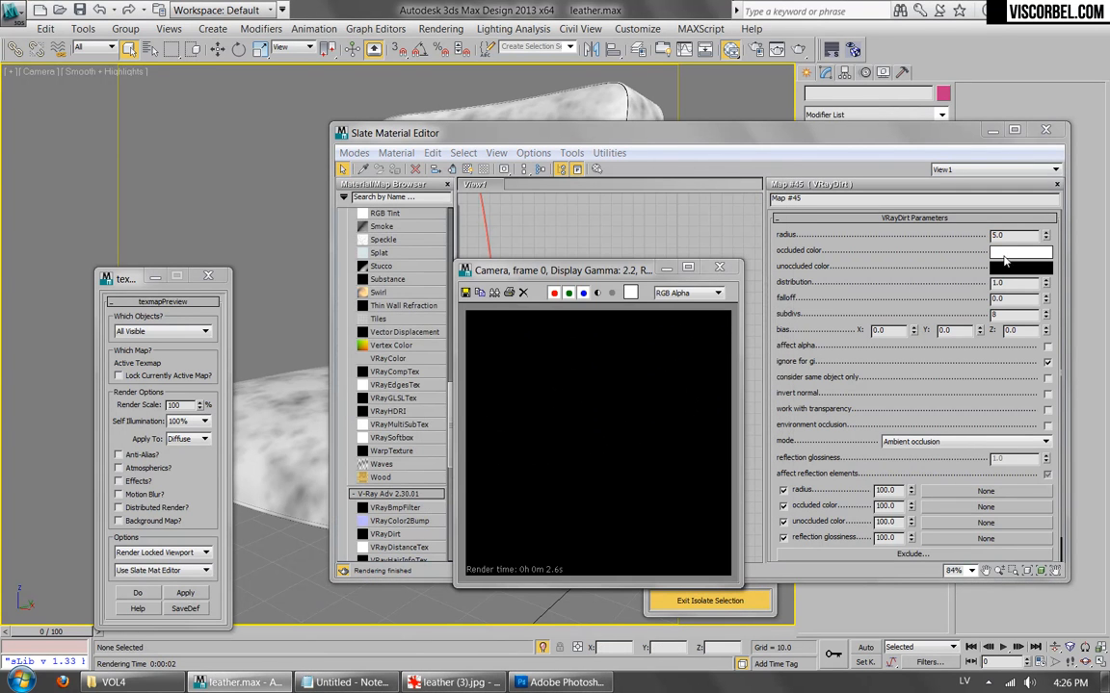
Set the VRayDirt radius to 15.0 and inspect the cushion edges in a test render.
drag(1014, 236, 872, 211)
text(15)
key(Return)
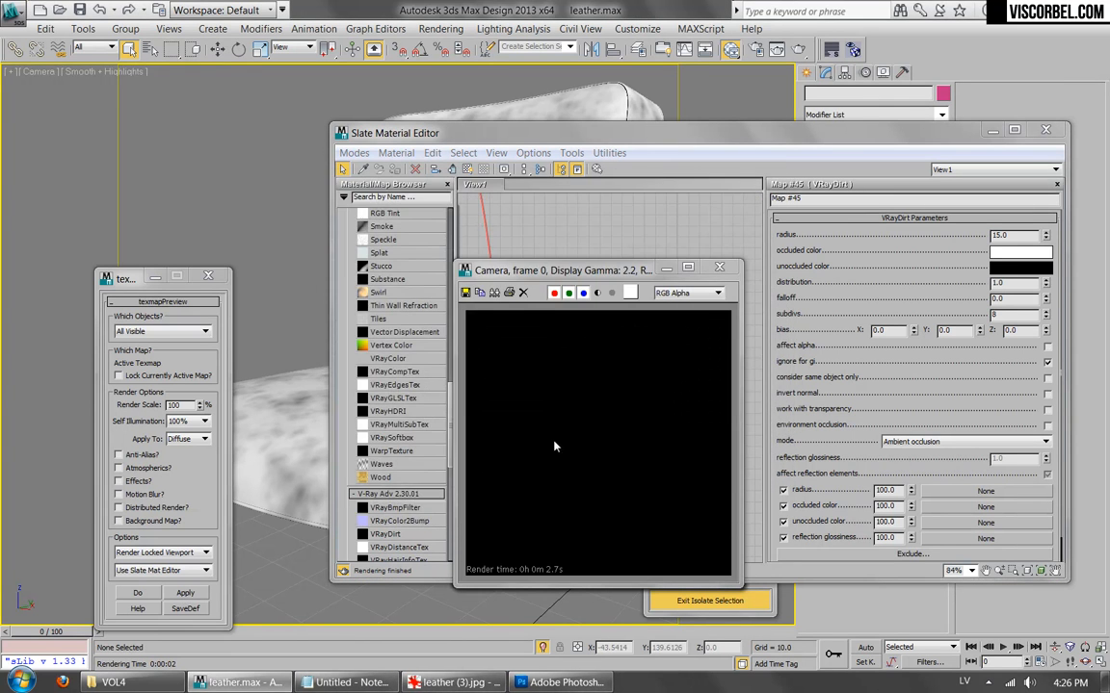
click(719, 267)
click(790, 51)
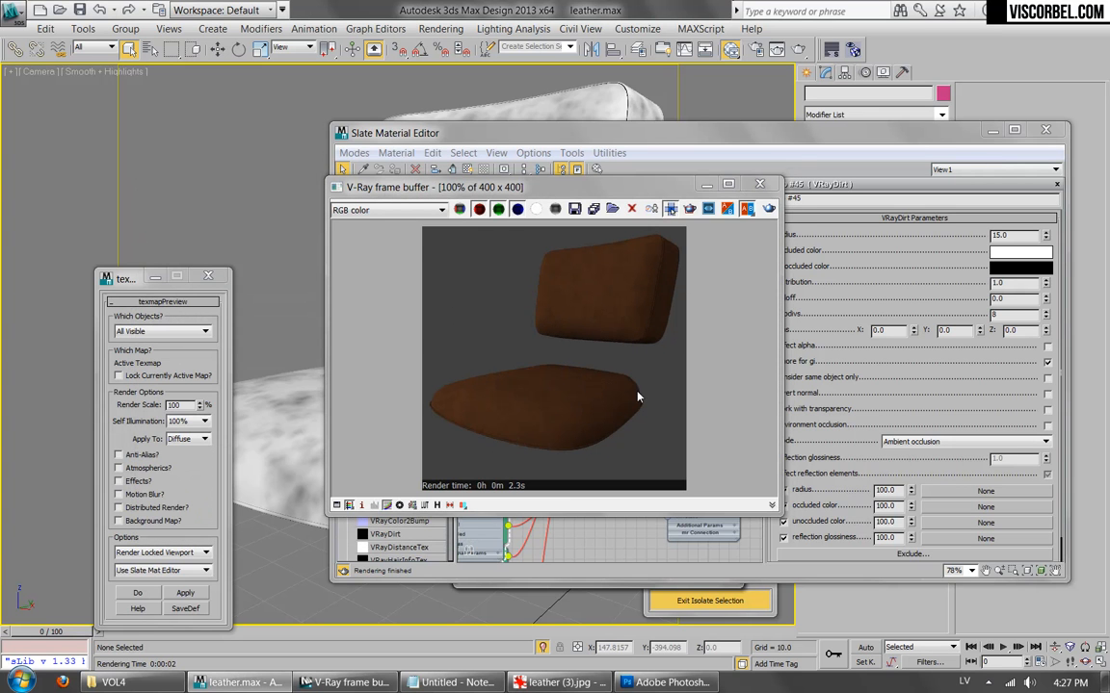
click(570, 451)
scroll(570, 451, up, 2)
scroll(570, 450, down, 2)
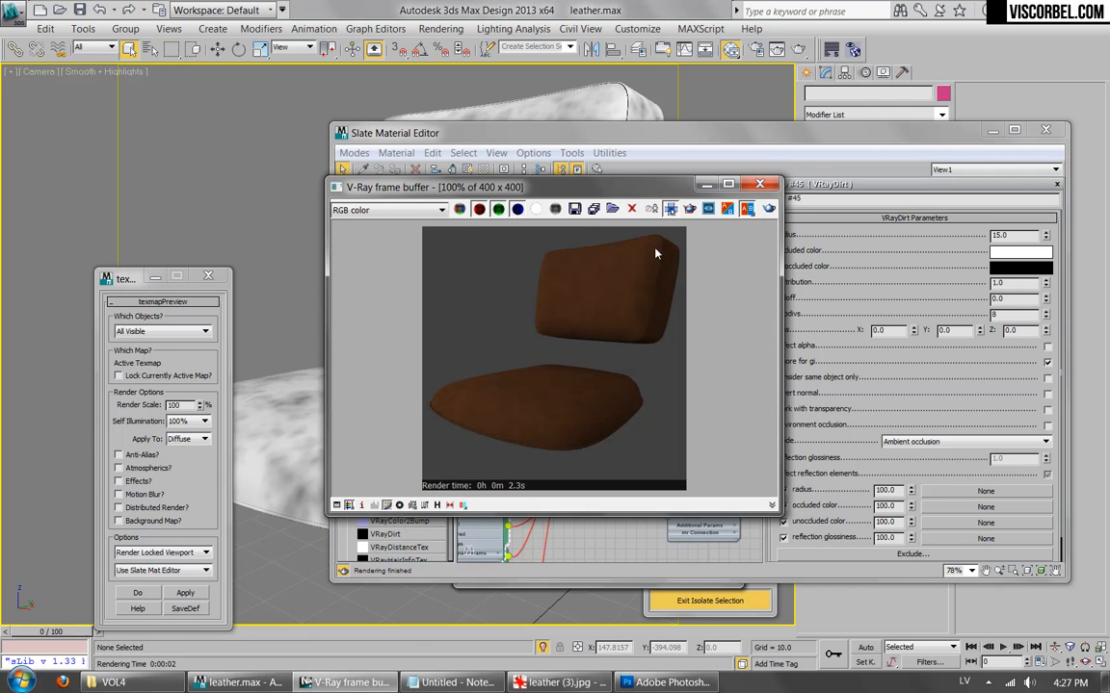
click(760, 187)
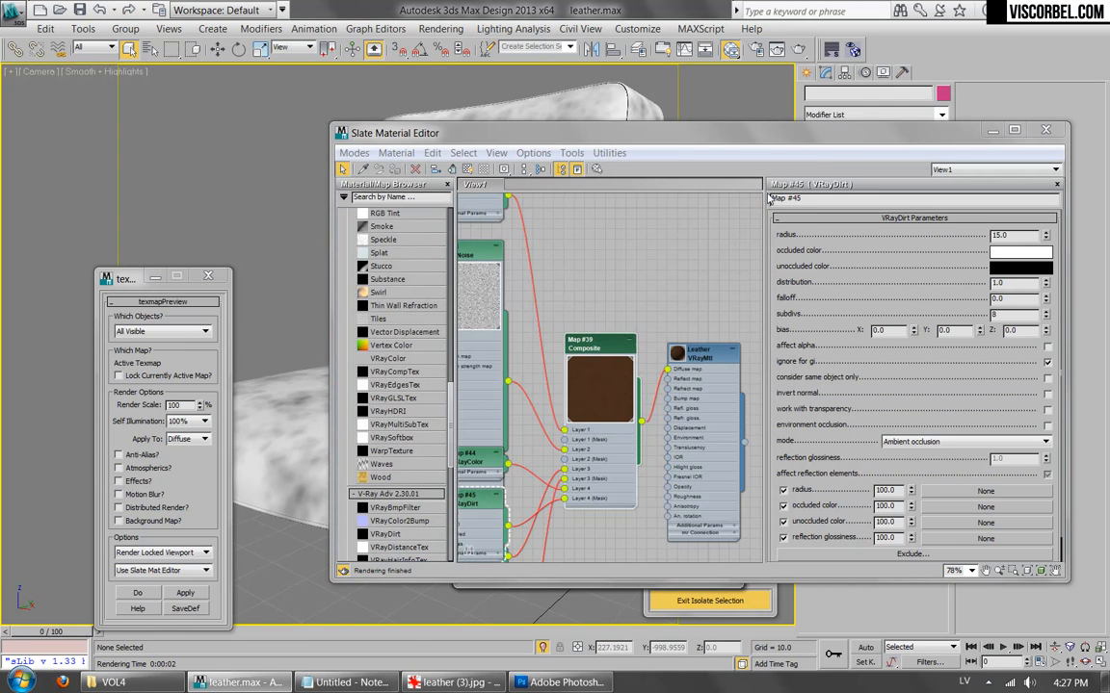
Move the Leather node away from the Composite node and connect the Composite to its Reflect map as well.
middle_drag(643, 452, 603, 444)
scroll(603, 444, up, 1)
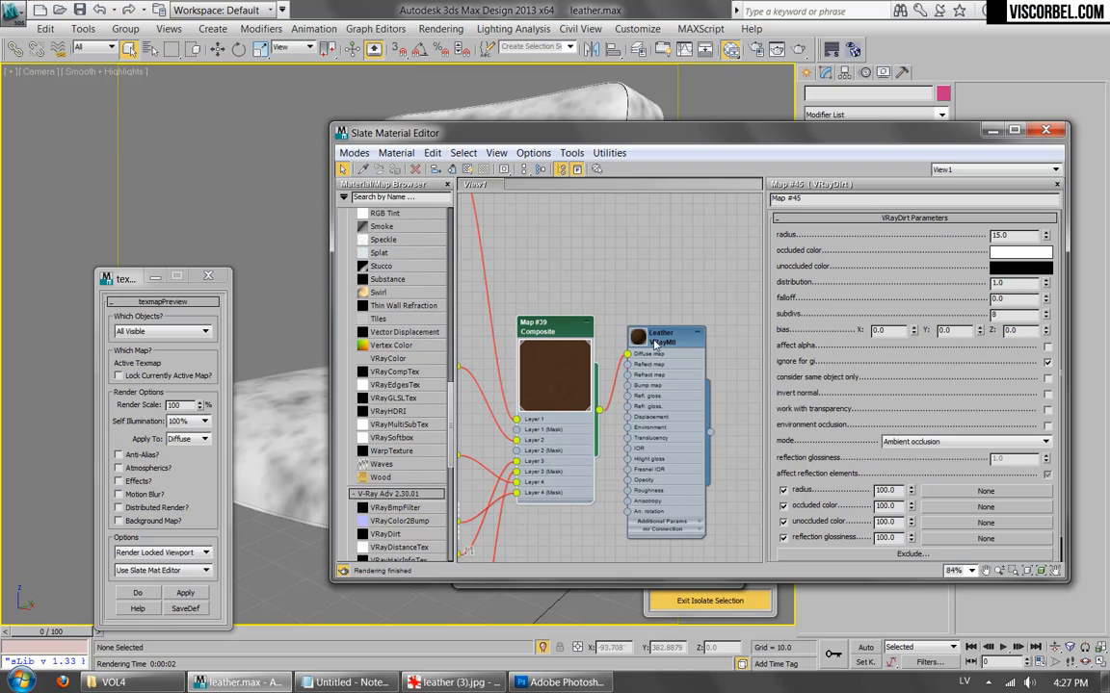
drag(652, 342, 694, 356)
drag(598, 410, 672, 386)
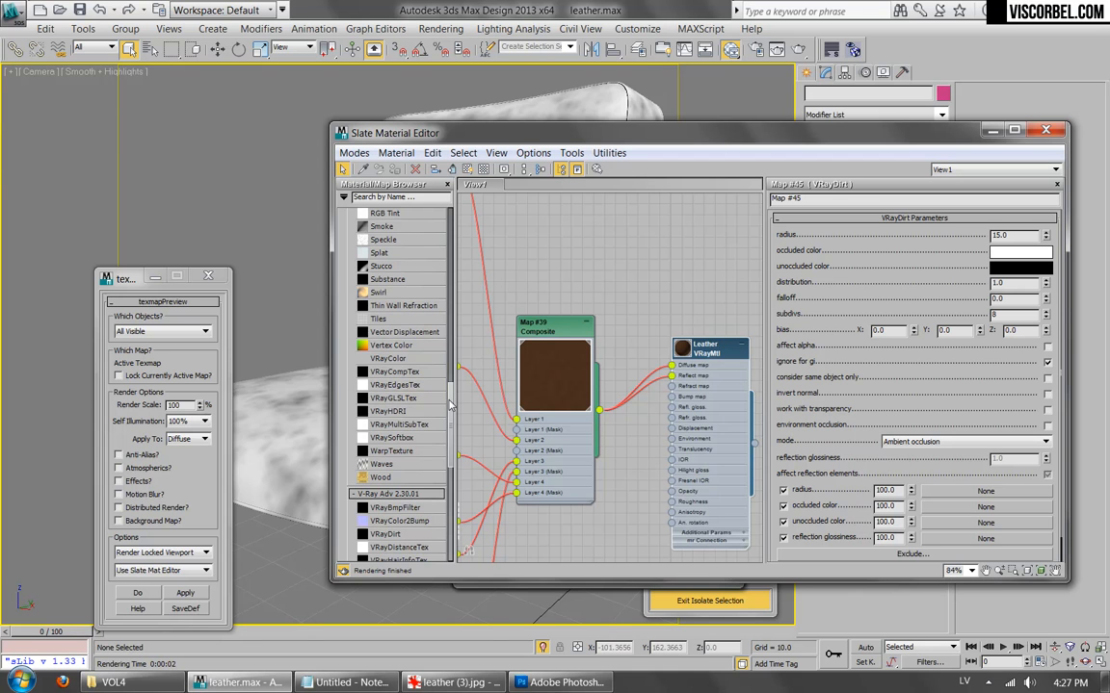
Insert a Color Correction map between the Composite and the Reflect map, with saturation set to -100.
scroll(385, 361, up, 10)
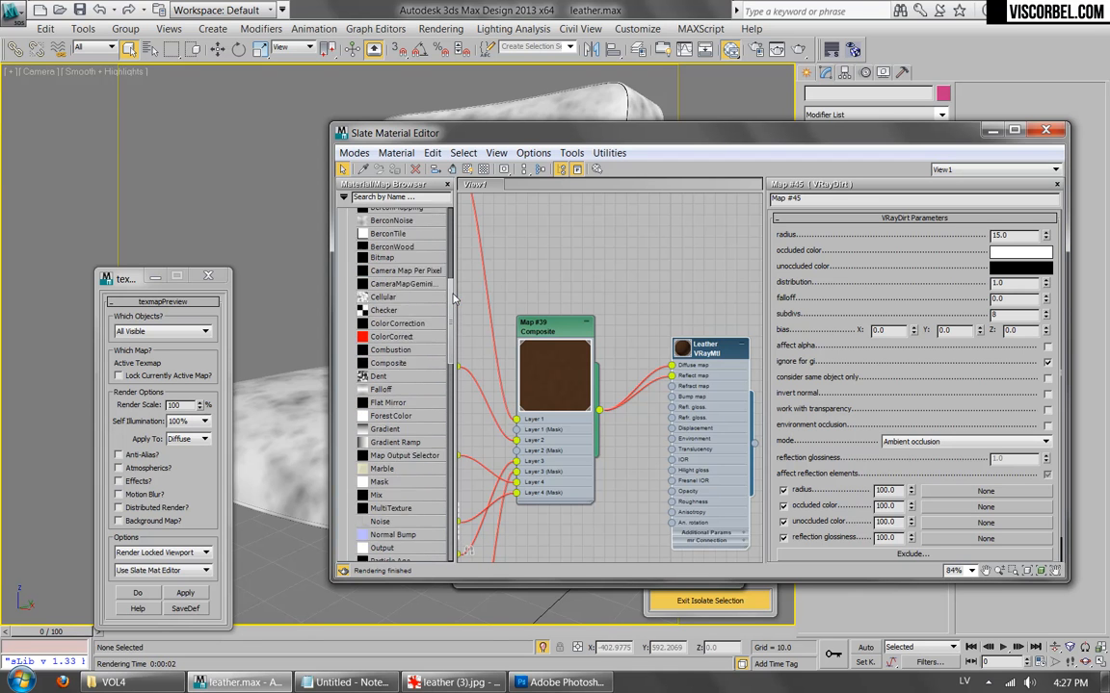
drag(385, 350, 651, 478)
double_click(652, 478)
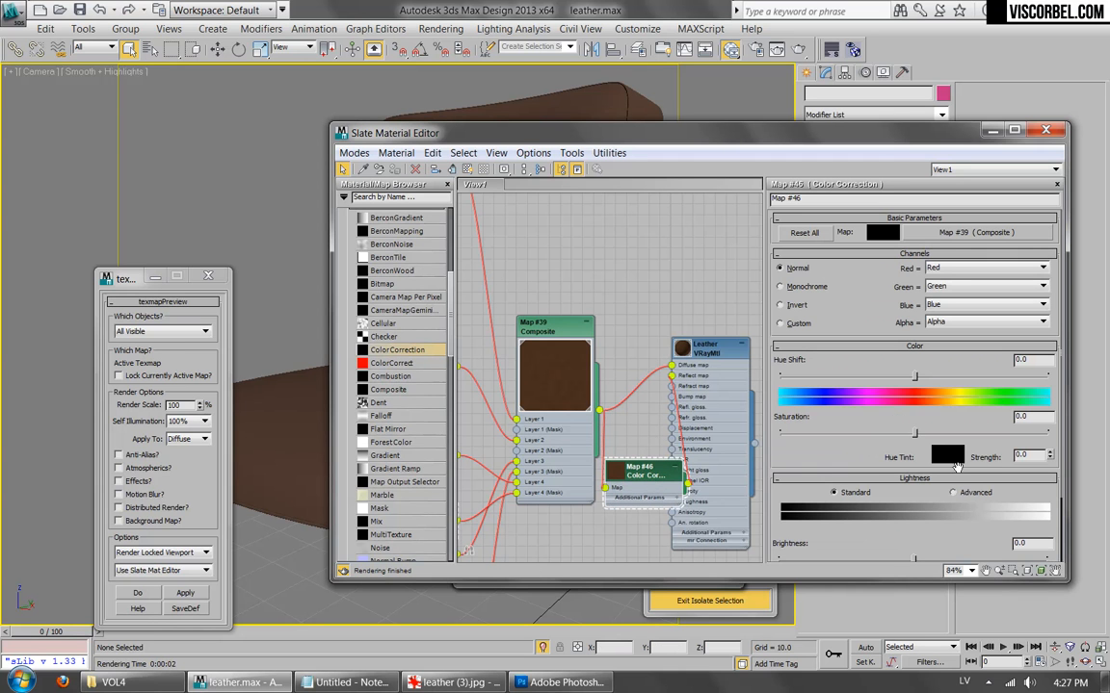
drag(912, 436, 706, 425)
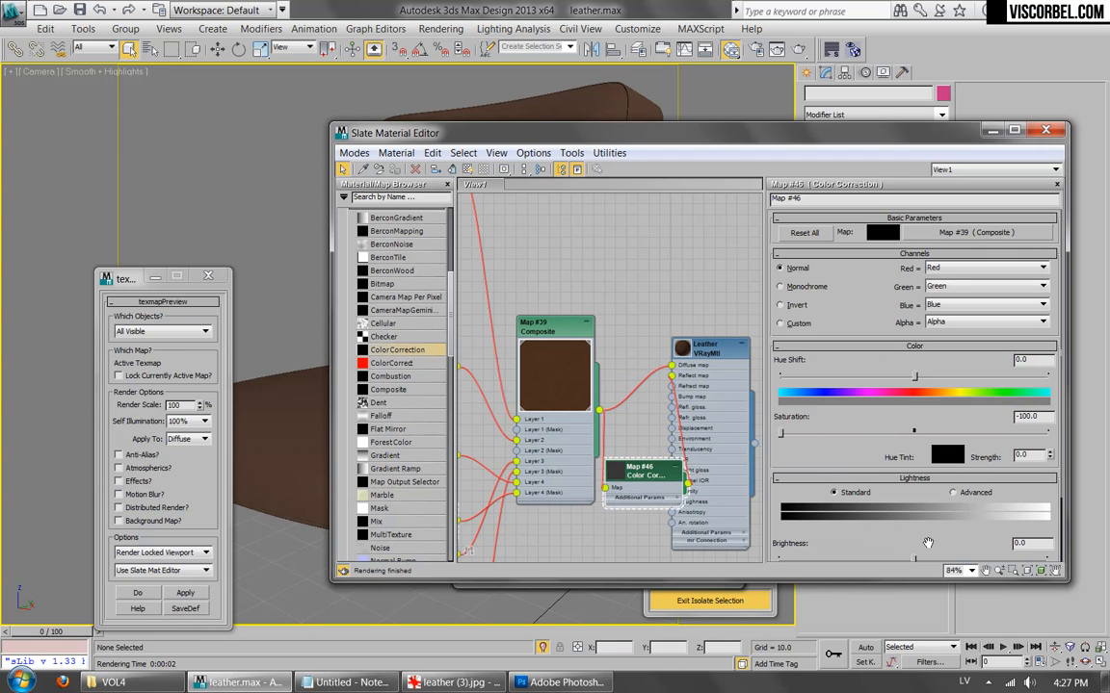
Move the Leather node clear of the Color Correction node and test render the reflective cushions.
drag(704, 346, 749, 347)
middle_drag(694, 323, 559, 274)
scroll(559, 274, up, 1)
click(799, 49)
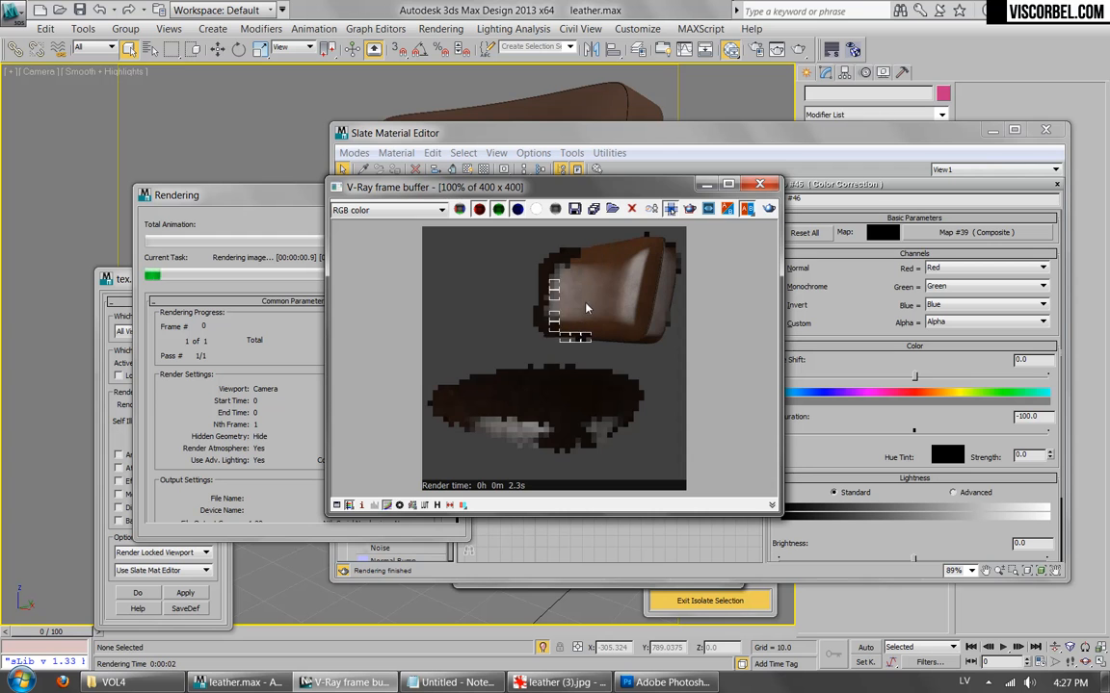
Enlarge the Color Correction preview and raise its brightness to about 19.5 and its contrast to about 27.9.
click(802, 459)
scroll(930, 543, down, 3)
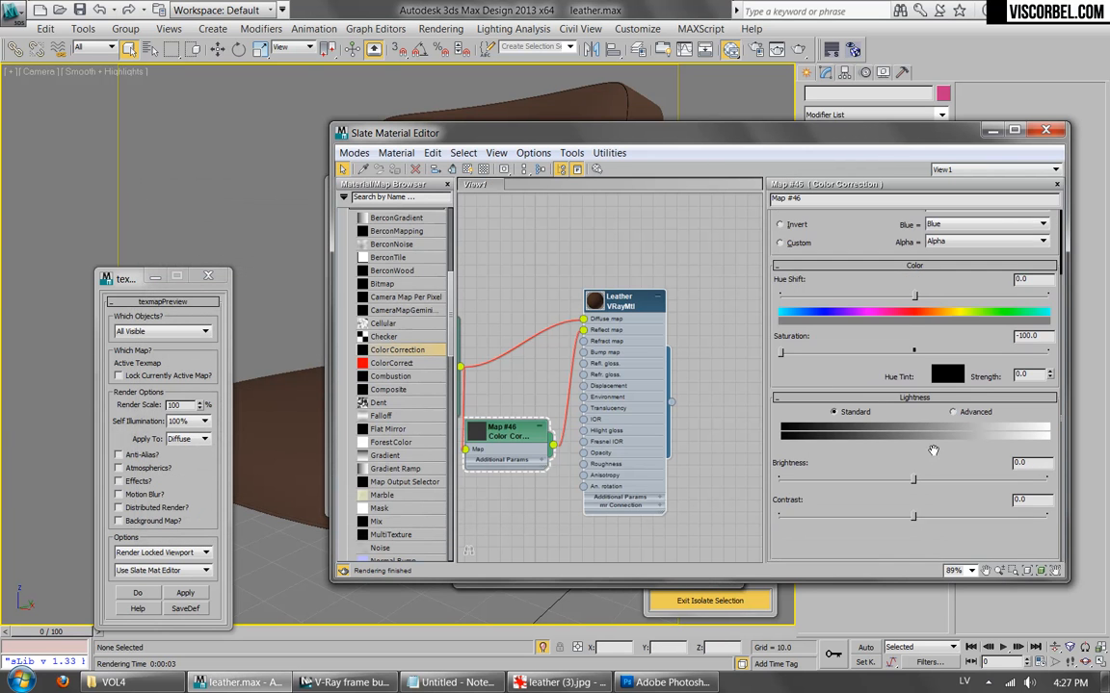
double_click(477, 433)
middle_drag(498, 409, 595, 309)
scroll(595, 309, up, 1)
scroll(595, 309, up, 2)
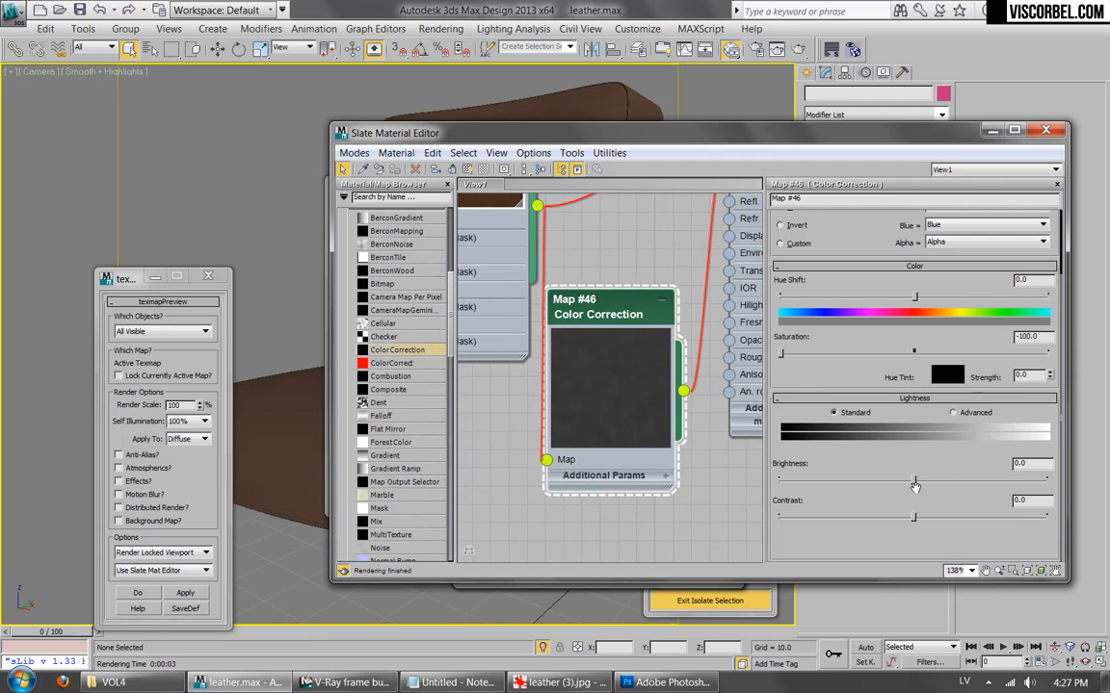
drag(913, 516, 951, 519)
Open the Leather material's parameters and enlarge its node preview with a checkered background.
middle_drag(545, 334, 433, 493)
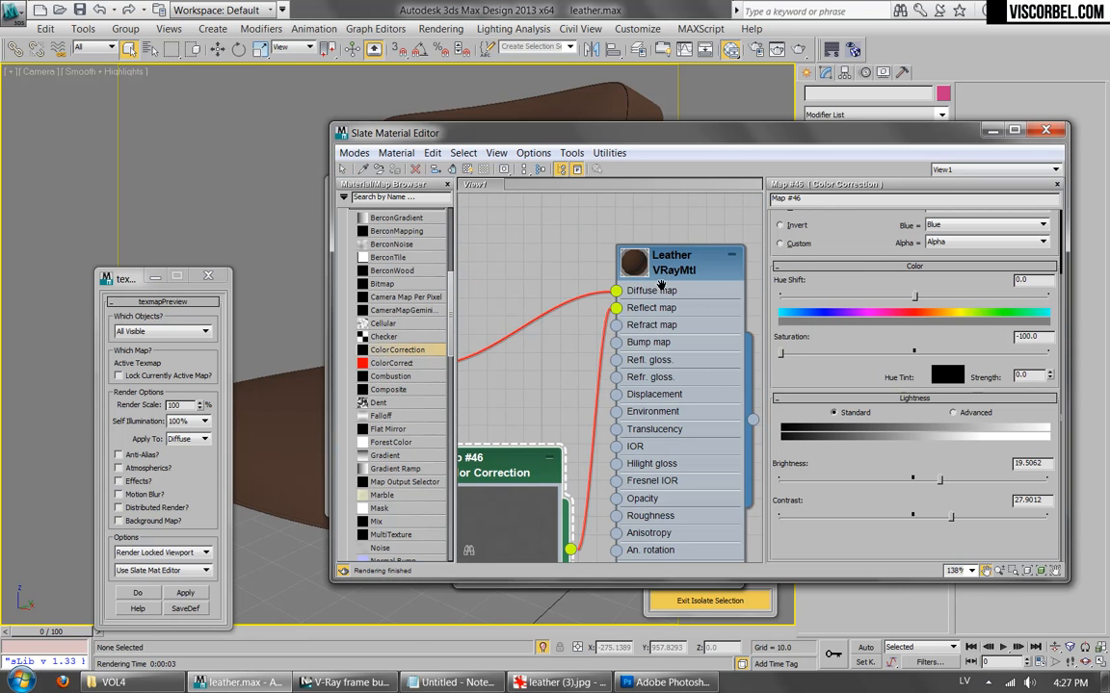
double_click(645, 261)
double_click(635, 263)
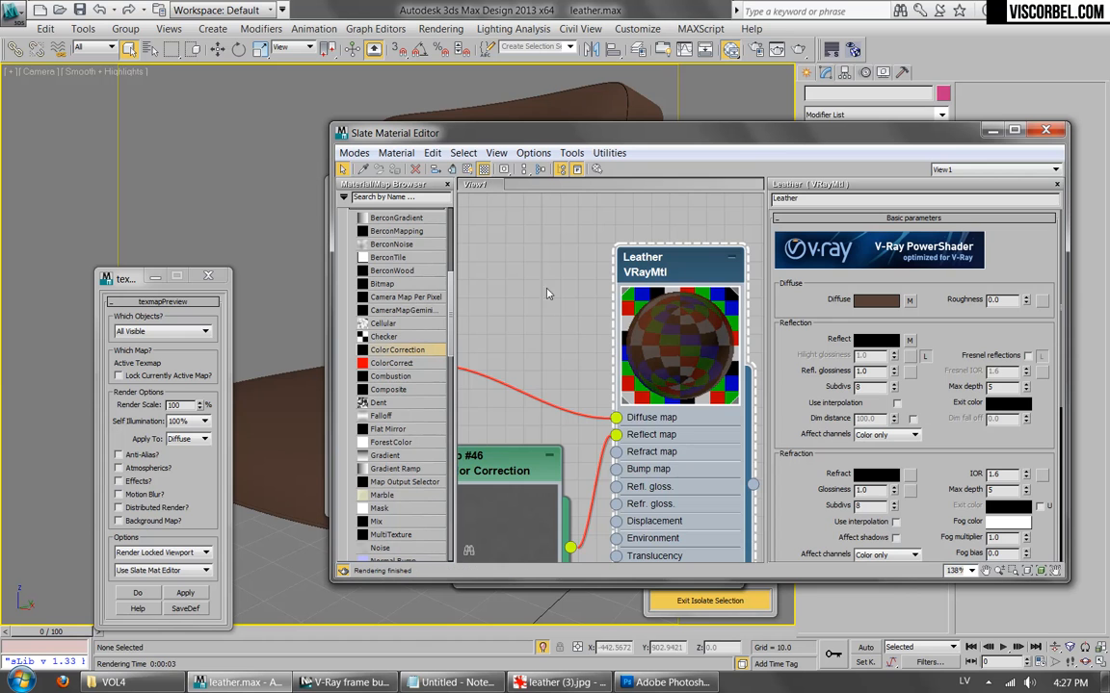
middle_drag(574, 330, 505, 345)
scroll(505, 346, up, 1)
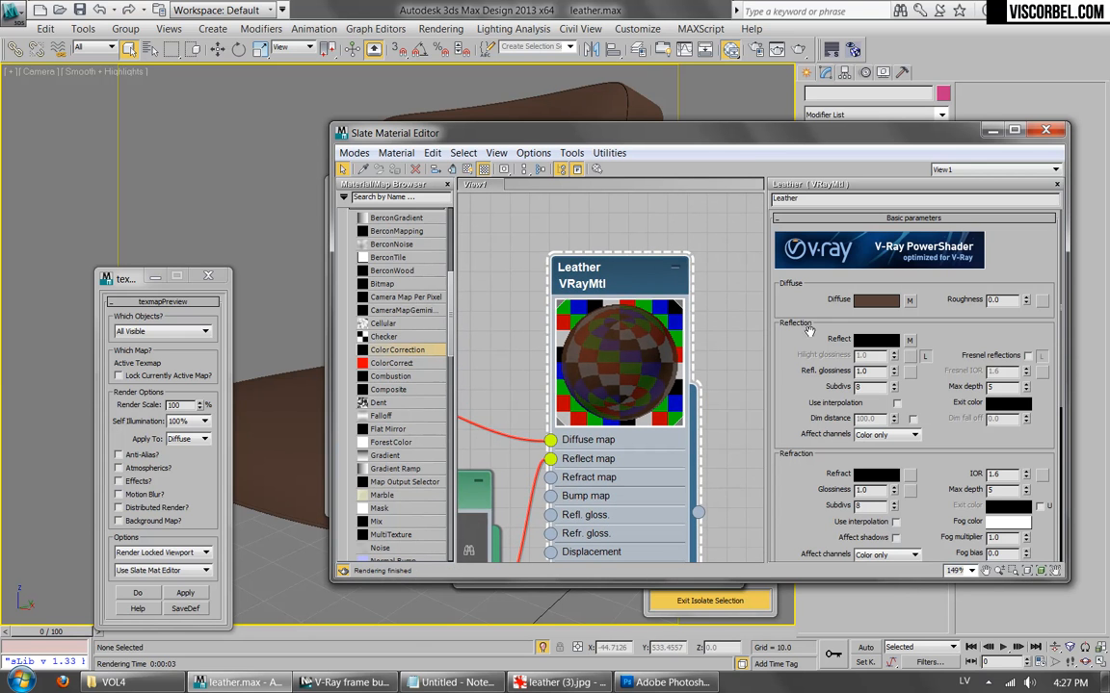
Load dirt (8).png as a Bitmap into the Leather material's reflection glossiness slot.
click(910, 372)
double_click(395, 228)
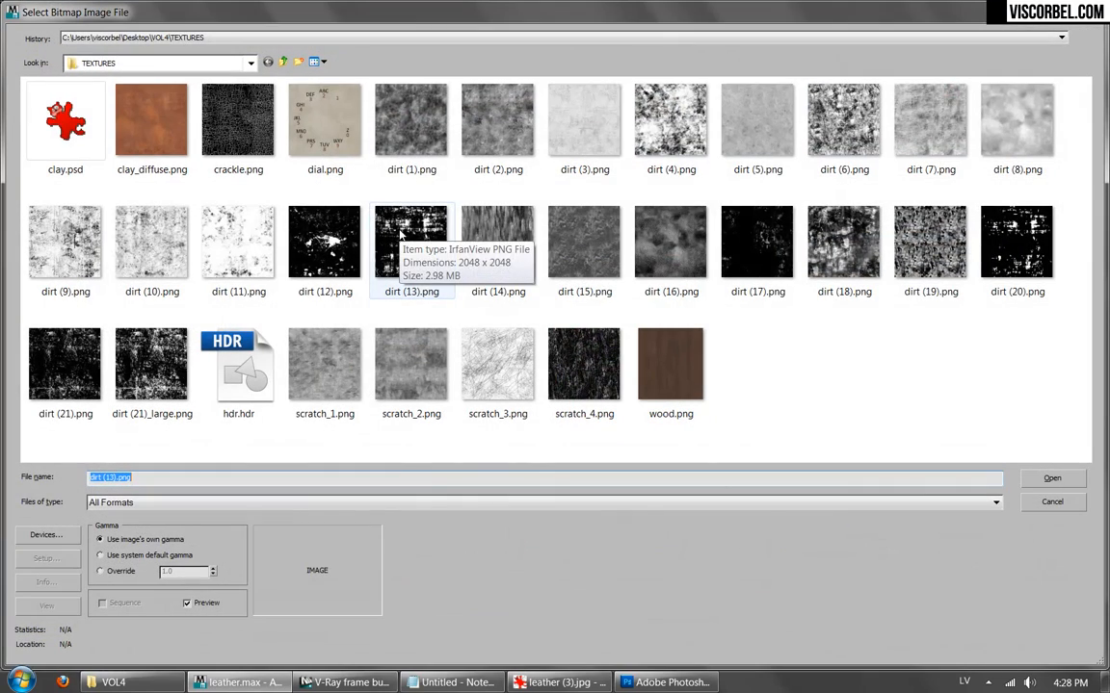
double_click(1021, 120)
mouse_move(807, 538)
mouse_down()
mouse_move(805, 470)
mouse_move(803, 520)
mouse_up()
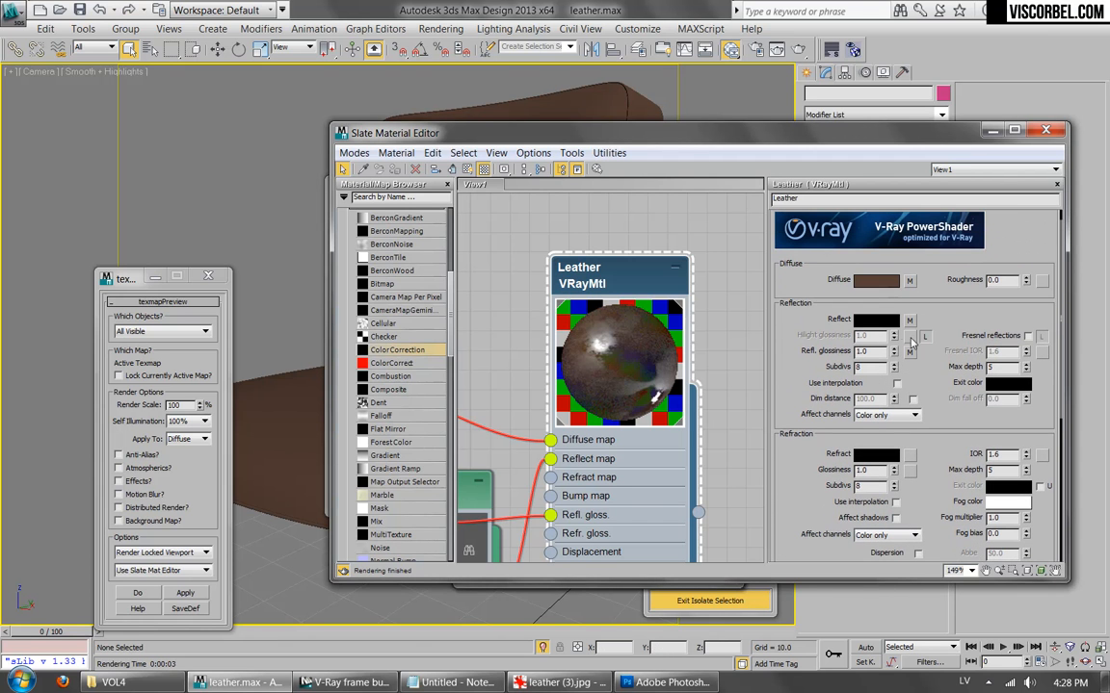
Show the dirt (8).png glossiness map in the viewport and check how it lies on the cushions.
middle_drag(477, 509, 647, 356)
scroll(556, 438, down, 2)
right_click(504, 375)
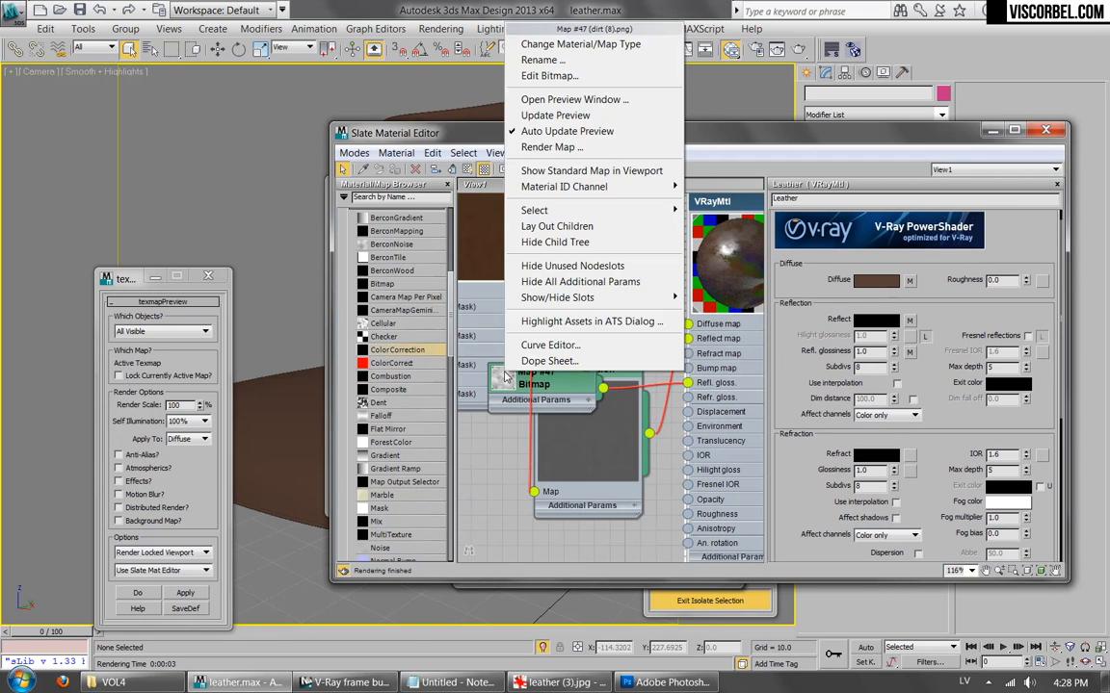
click(570, 168)
drag(588, 142, 675, 399)
click(769, 187)
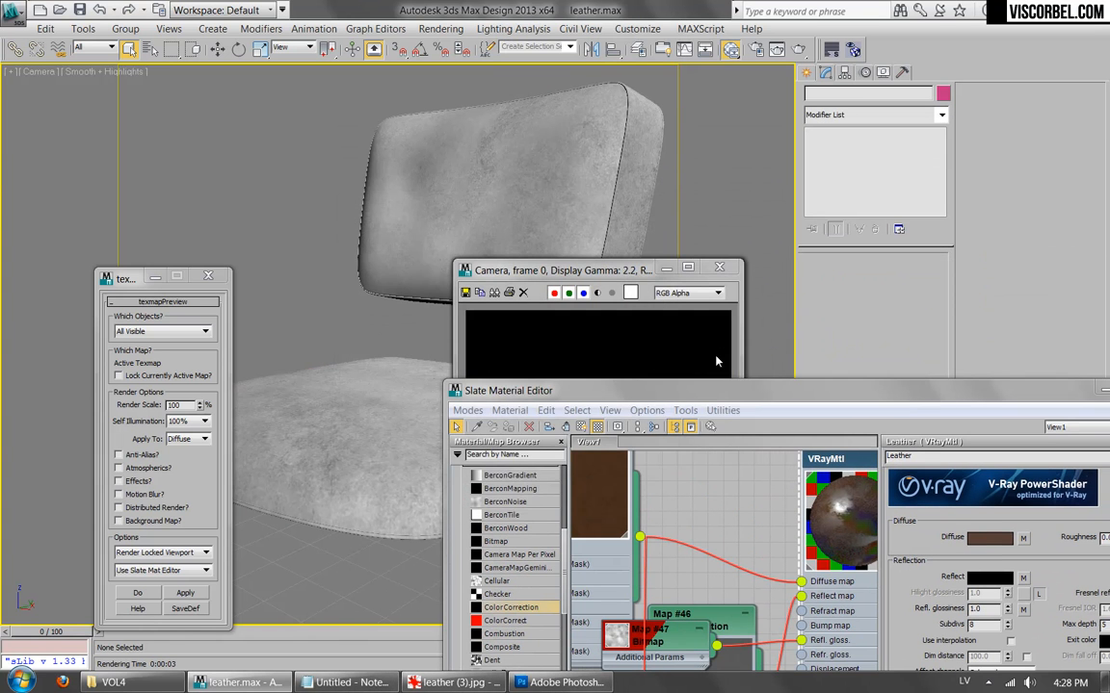
drag(751, 399, 572, 156)
Set the glossiness bitmap's U and V tiling to 2.0.
double_click(495, 398)
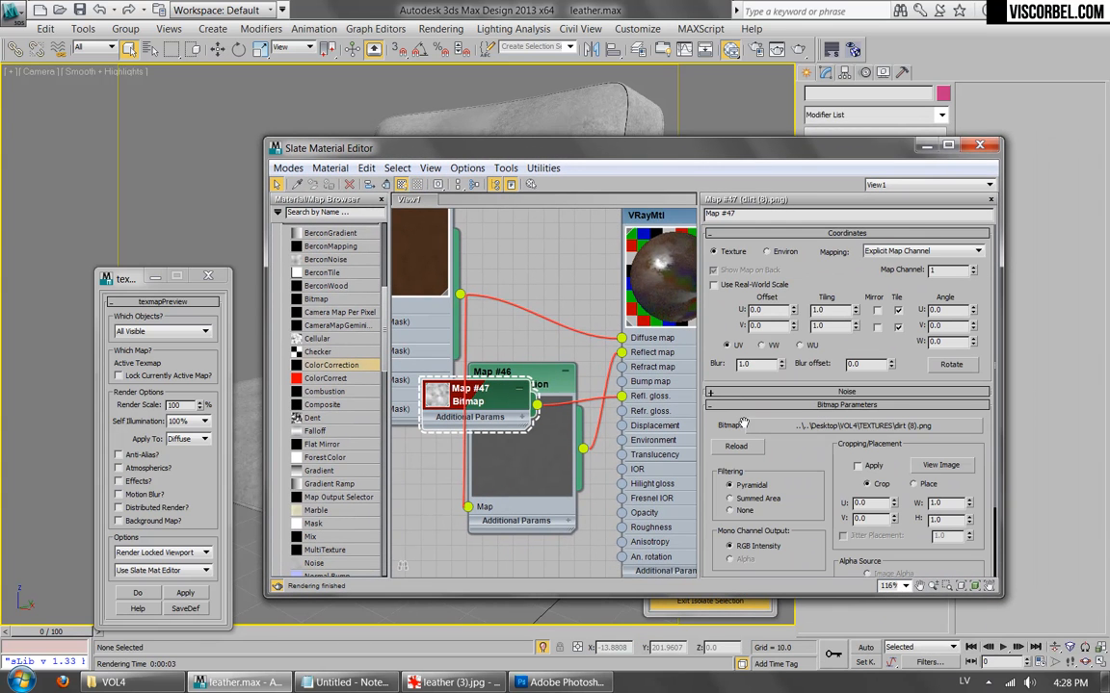
double_click(819, 310)
key(Return)
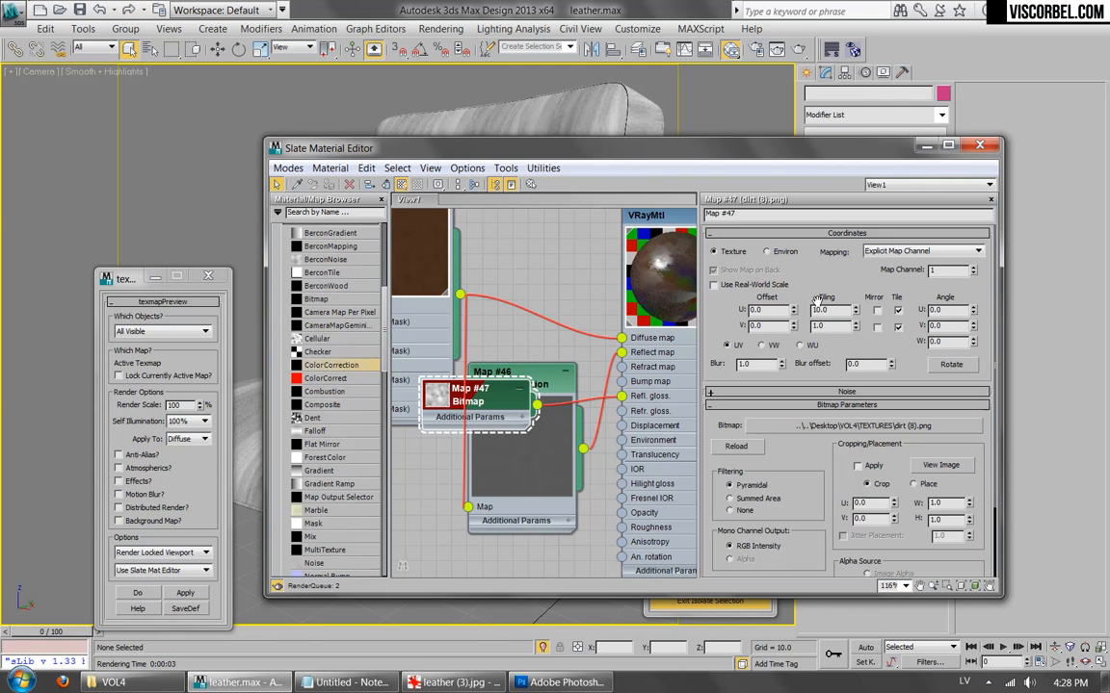
text(2)
key(Tab)
text(2)
key(Return)
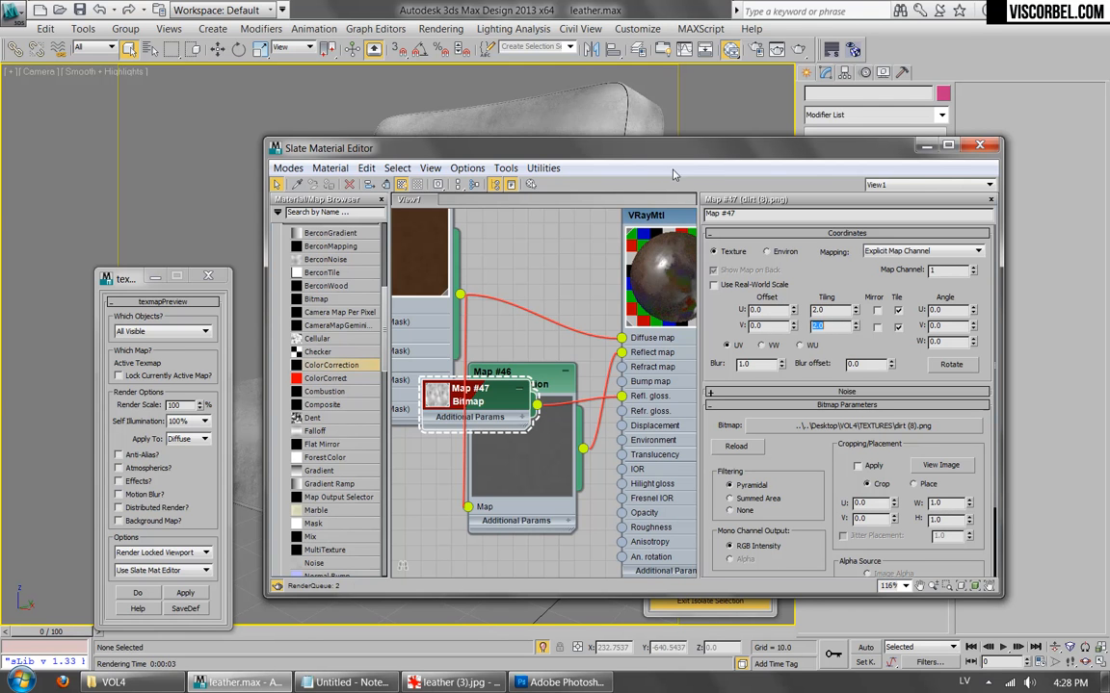
Enable Fresnel reflections on the Leather material and set the Fresnel IOR to 3.0.
drag(662, 154, 768, 219)
middle_drag(684, 338, 631, 344)
double_click(735, 289)
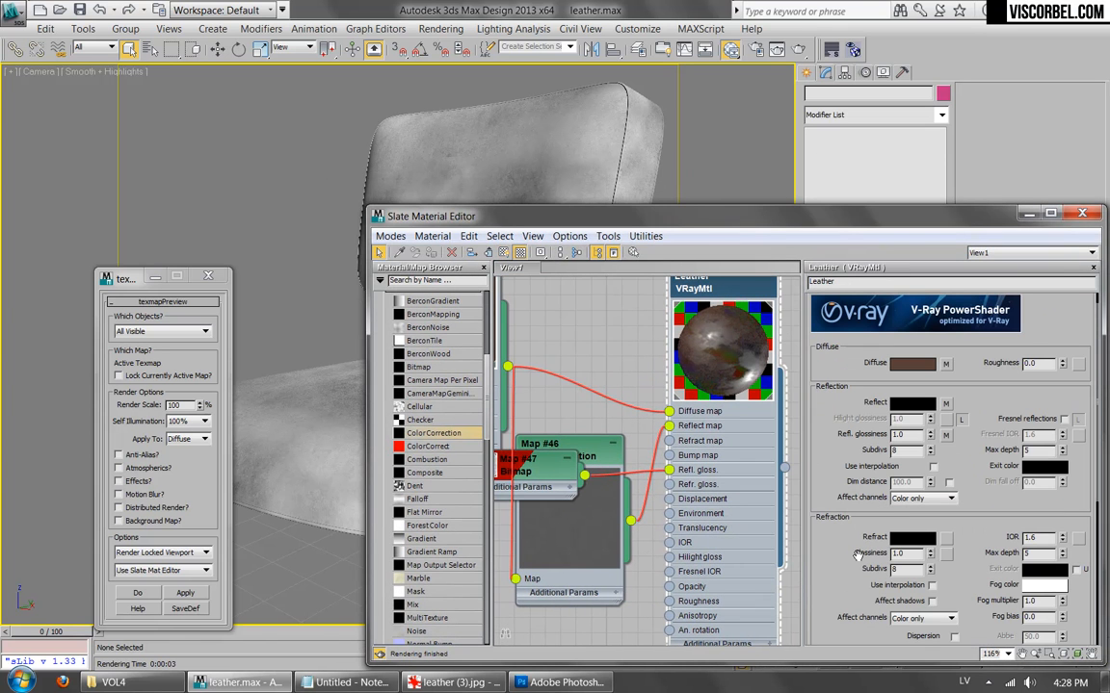
click(1063, 420)
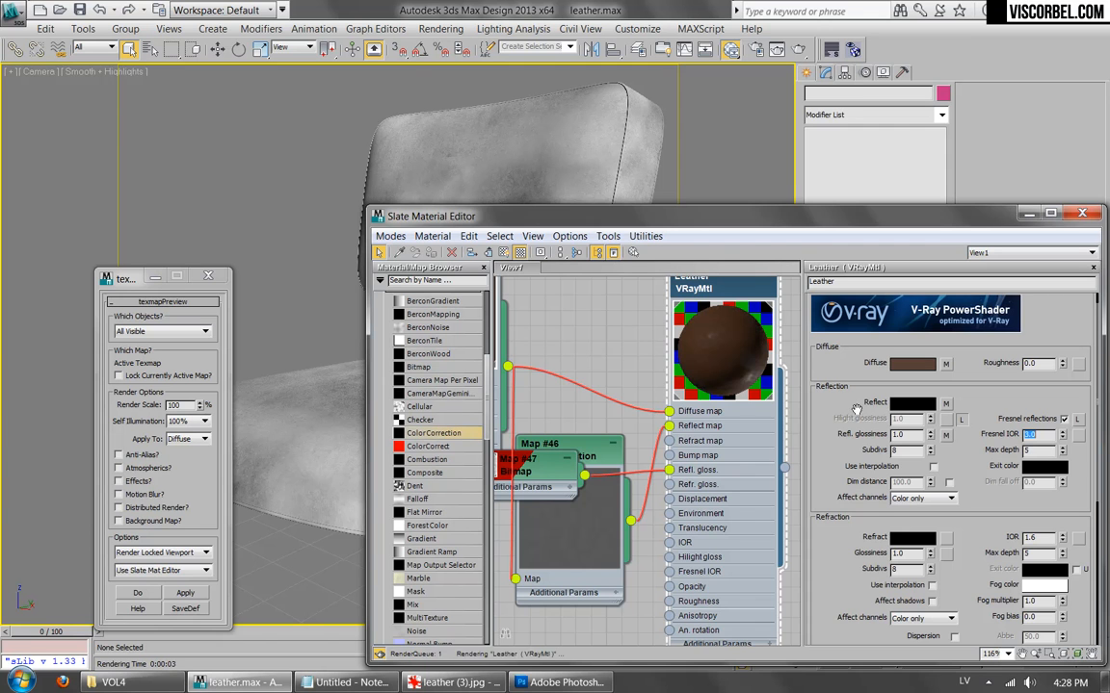
Set the Leather material's reflection glossiness map amount to 20.
scroll(832, 515, down, 5)
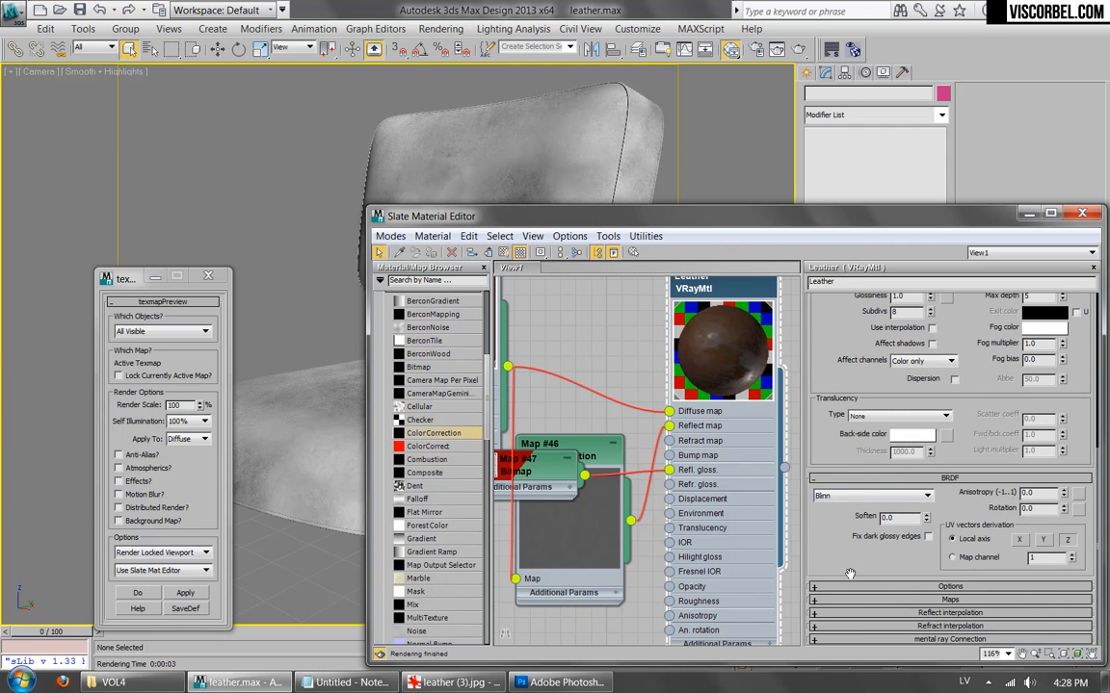
click(843, 599)
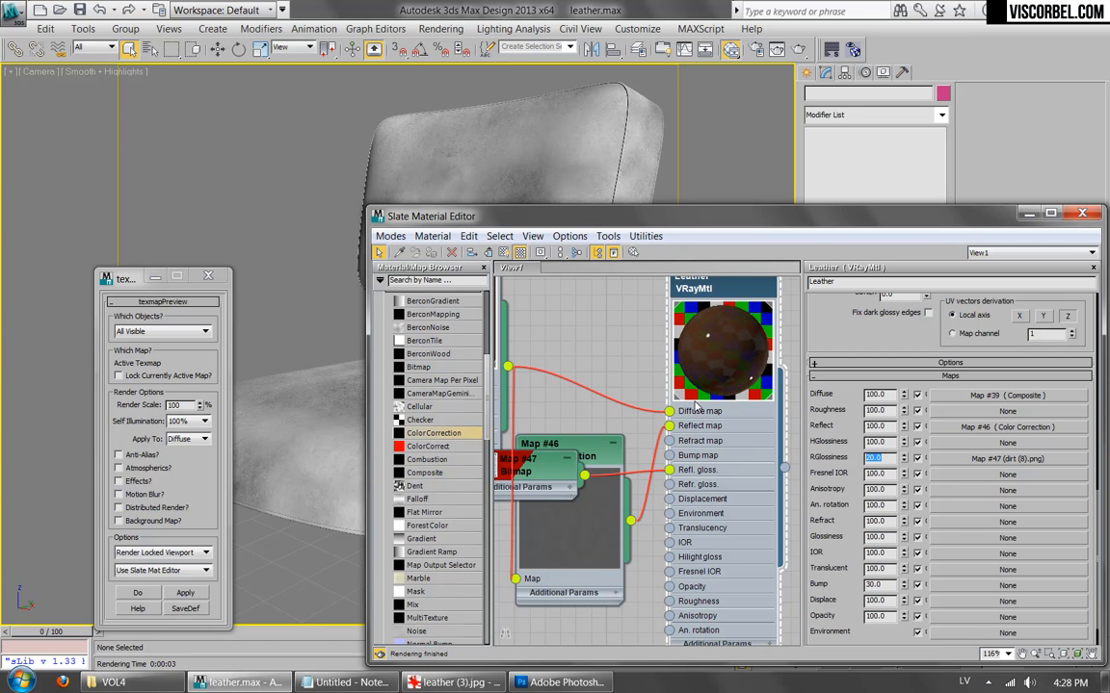
key(Return)
Set the Leather material's reflection glossiness to 0.8 and test-render the cushions.
scroll(849, 342, up, 10)
click(931, 438)
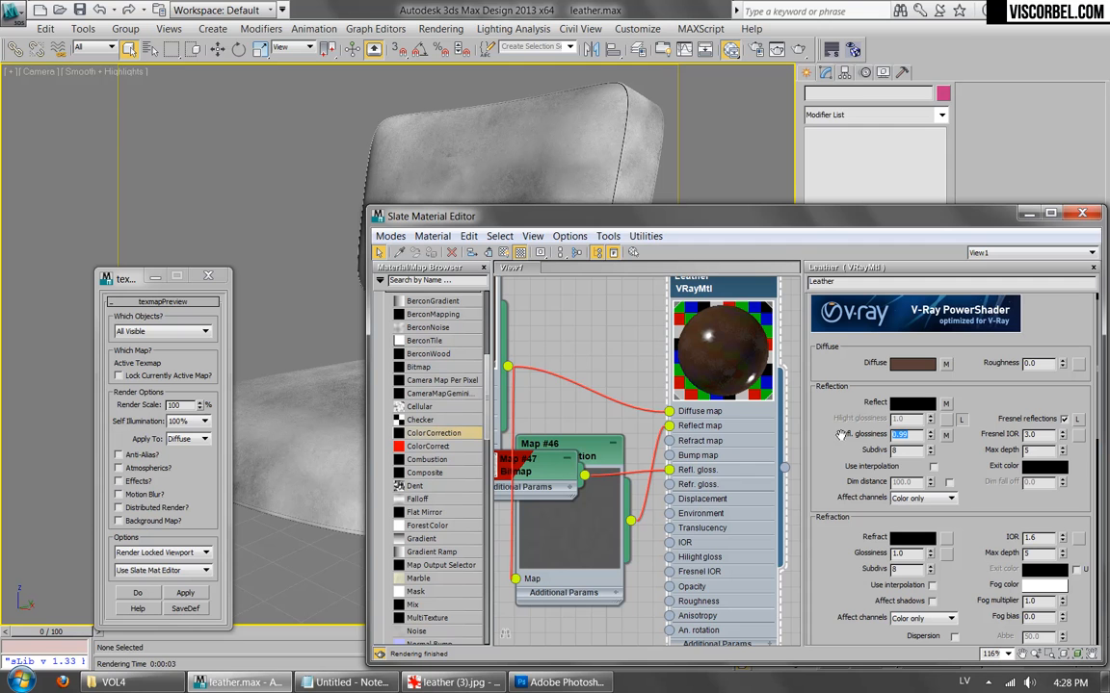
text(8)
key(Return)
click(799, 50)
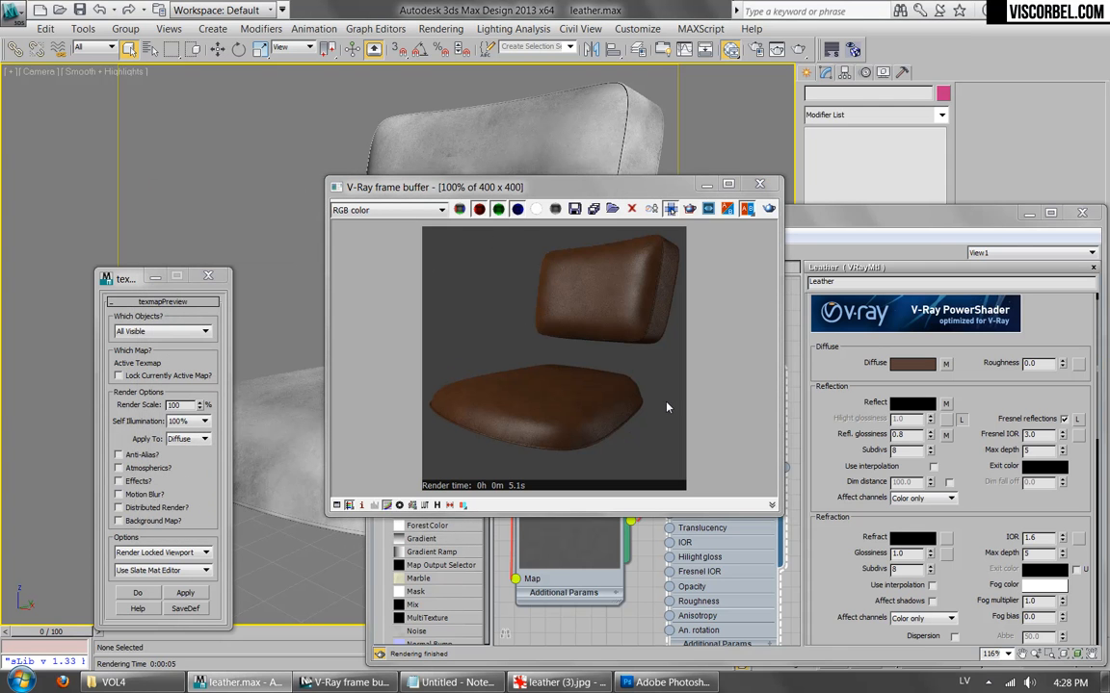
Raise the Leather material's reflection glossiness to 0.85 and to 0.9, test-rendering the cushions after each change.
click(912, 438)
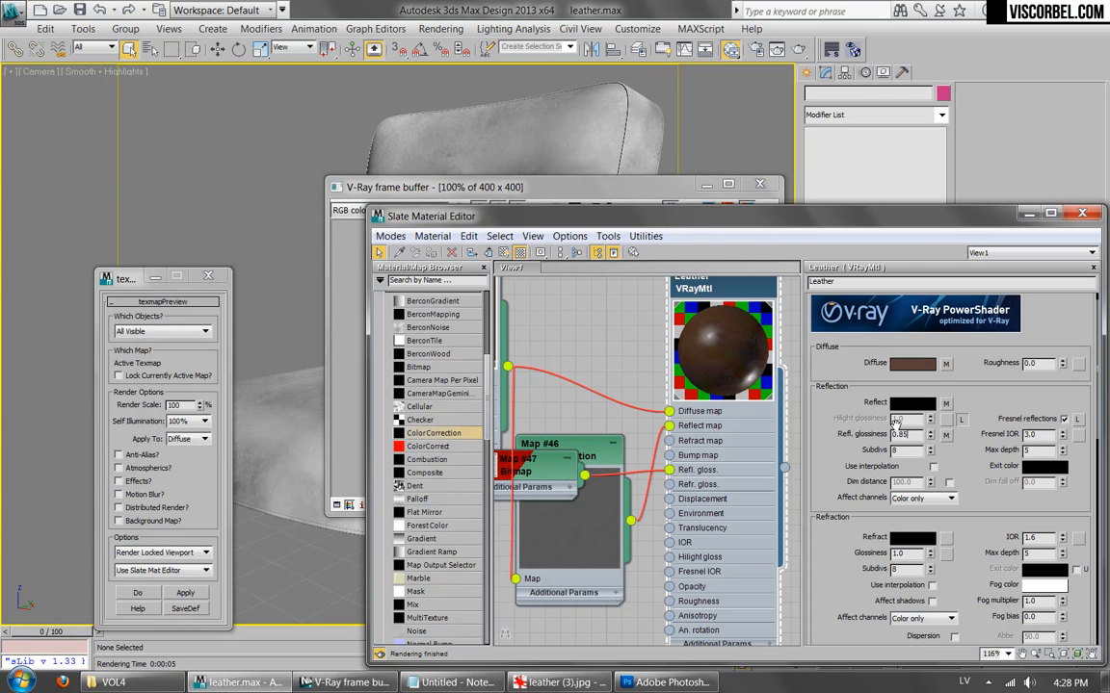
click(744, 199)
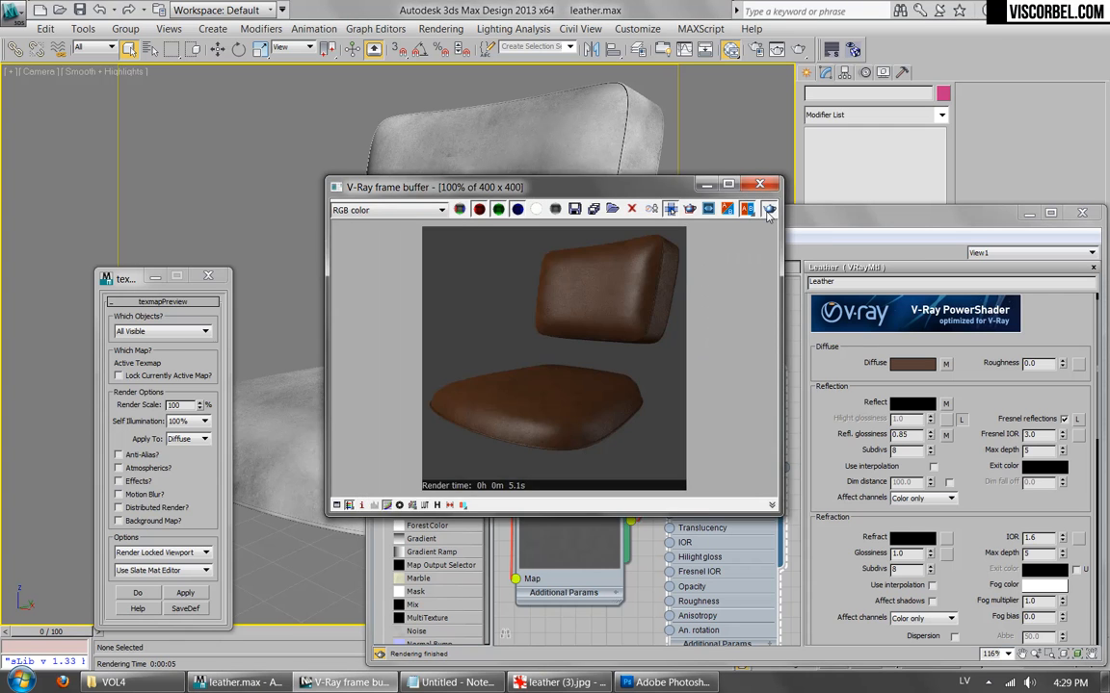
click(768, 210)
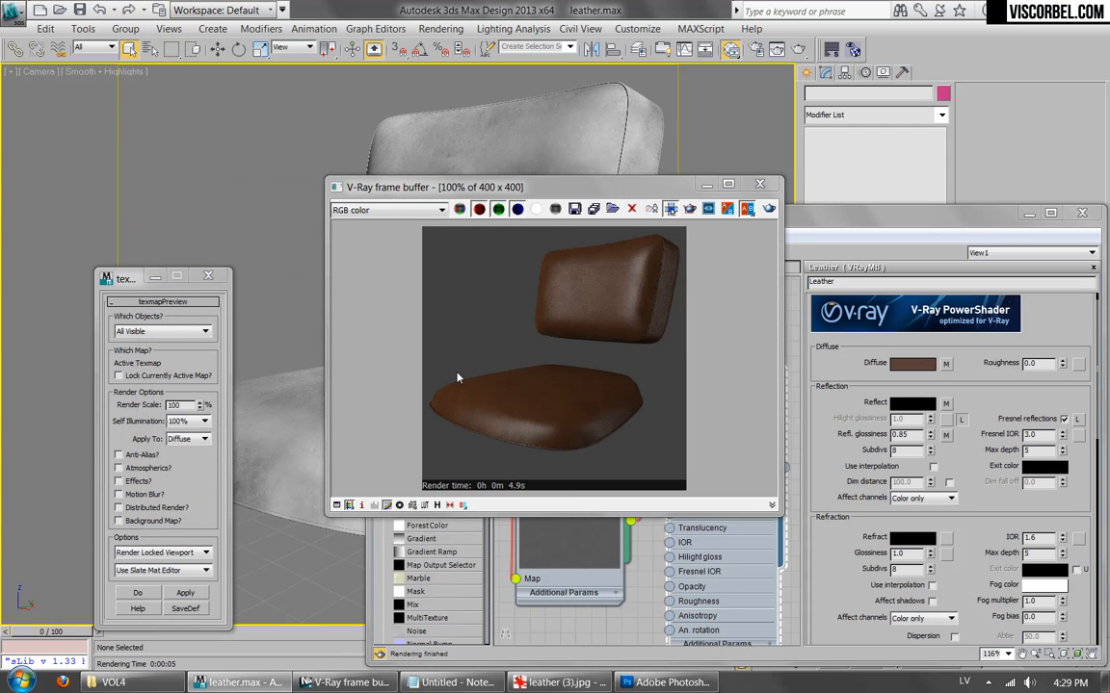
click(759, 183)
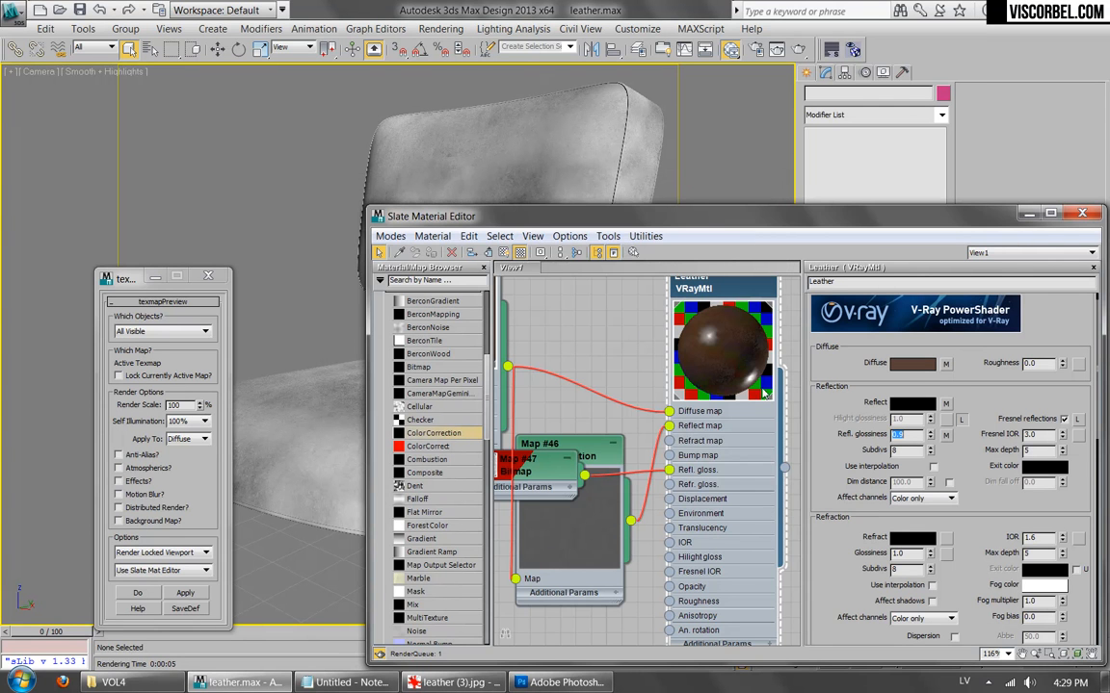
click(799, 49)
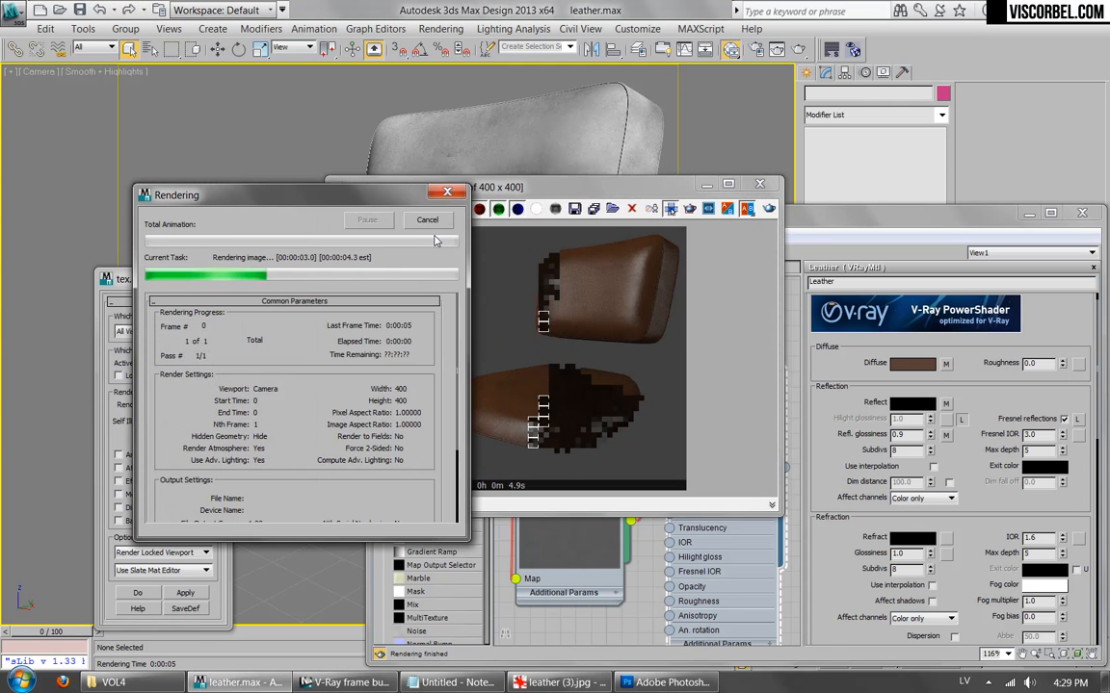
Try a reflection glossiness map amount of 40, set it to 60, and inspect the cushions in a test render.
click(823, 584)
scroll(838, 539, down, 10)
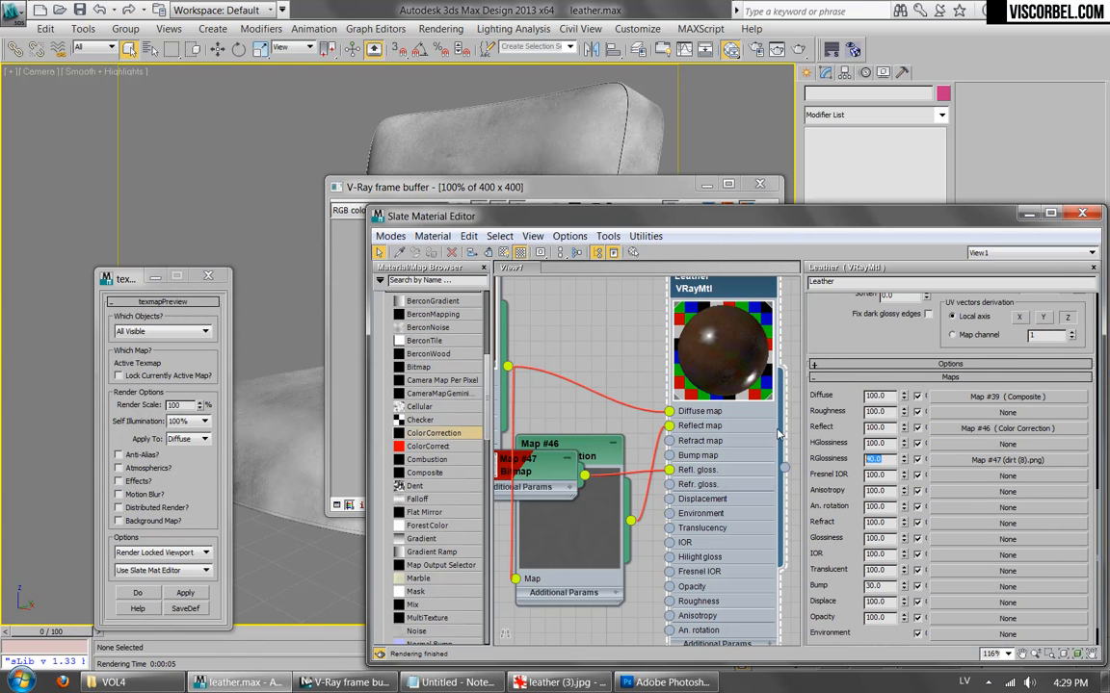
click(798, 49)
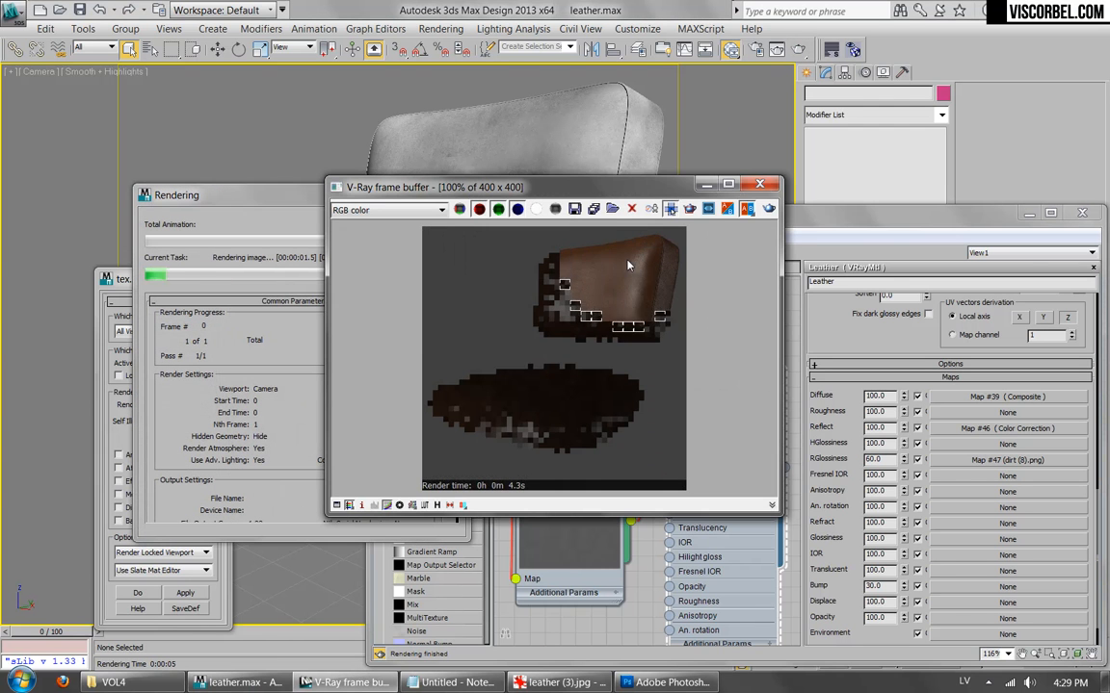
scroll(663, 295, up, 1)
scroll(662, 298, down, 1)
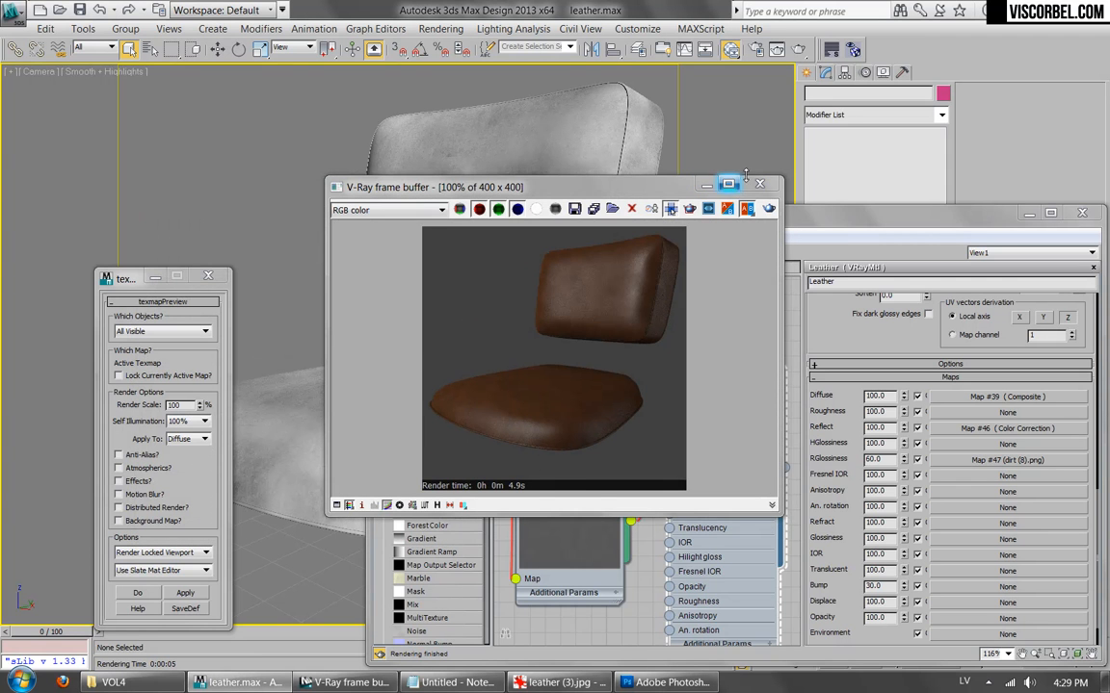
click(761, 184)
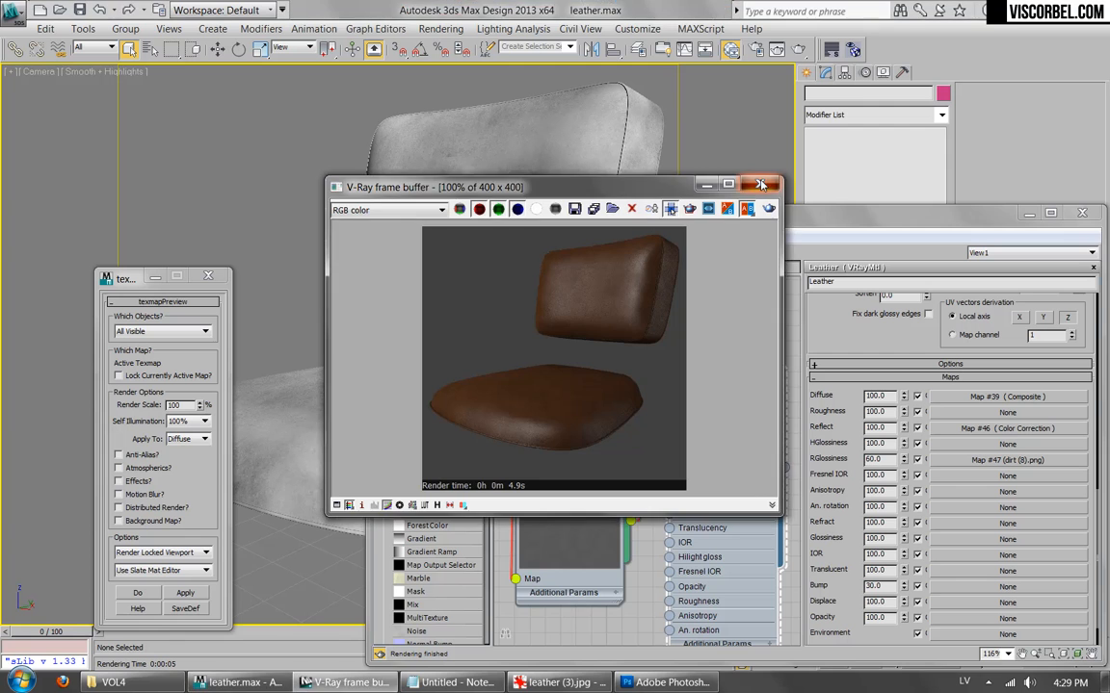
Look over the material's node network and the leather (3).jpg reference photo.
scroll(652, 427, down, 4)
scroll(655, 414, down, 3)
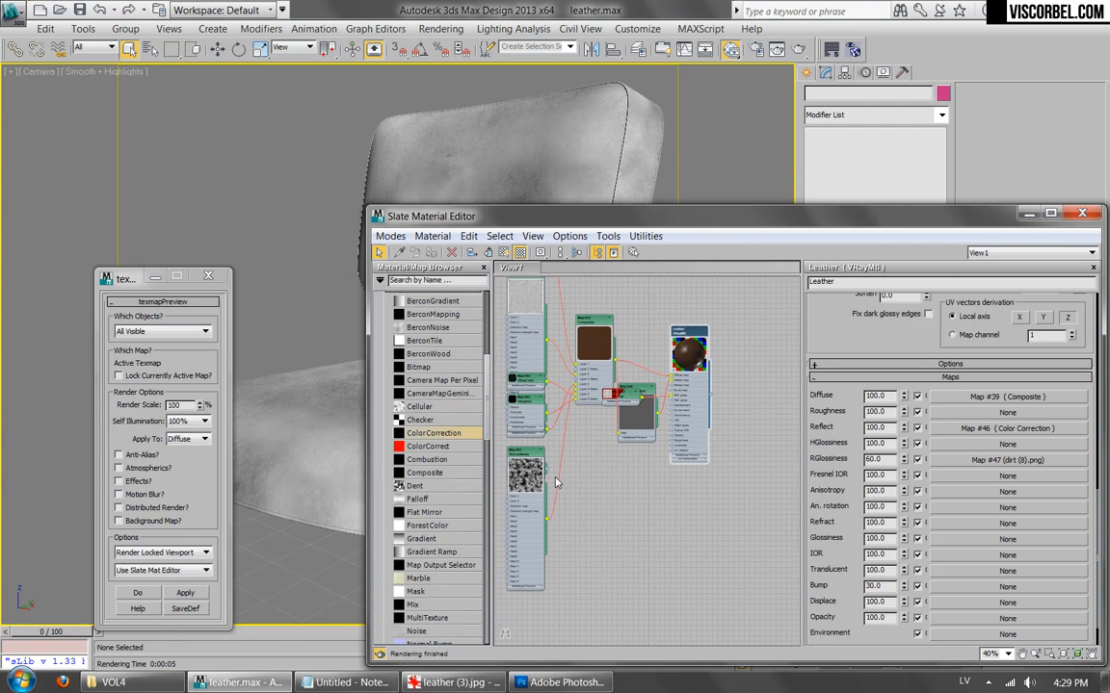
click(429, 683)
click(428, 684)
Add a new VRayMtl material node below the Leather material.
scroll(713, 398, up, 2)
middle_drag(589, 449, 634, 422)
drag(706, 299, 732, 290)
middle_drag(637, 525, 598, 519)
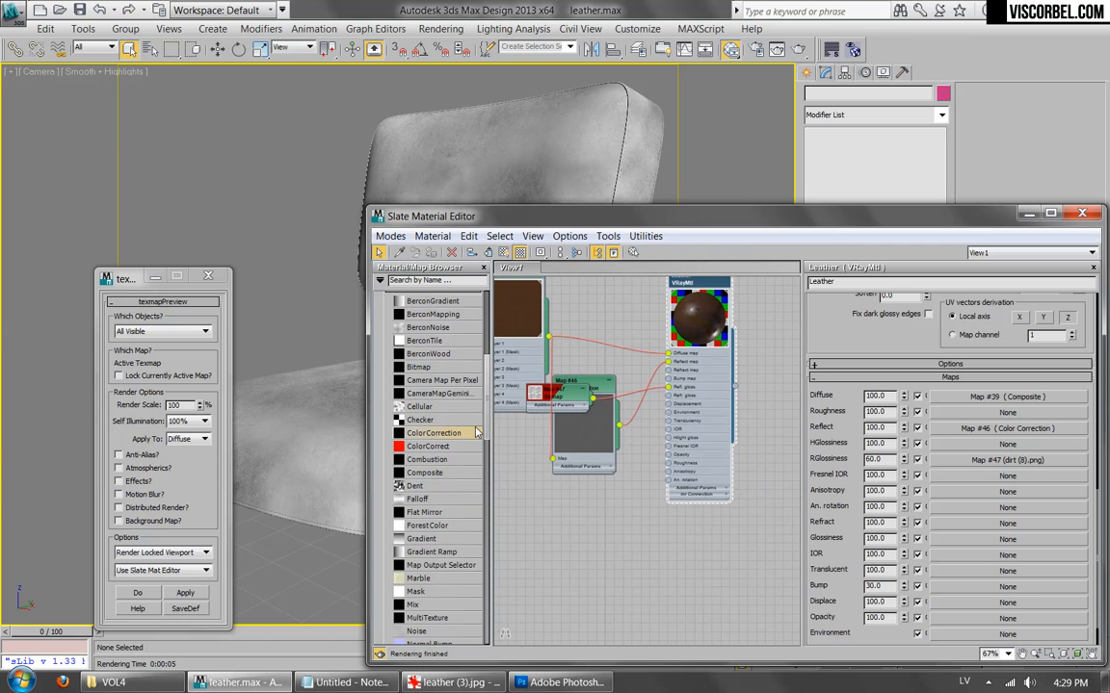
right_click(712, 561)
mouse_move(759, 569)
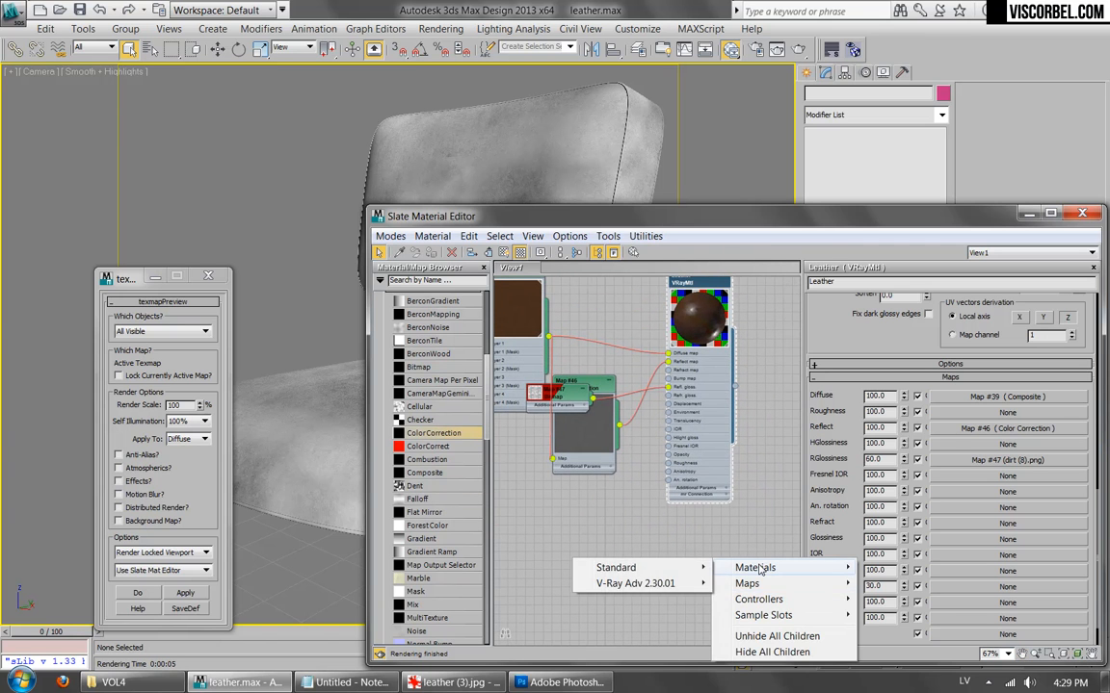
mouse_move(643, 585)
click(450, 451)
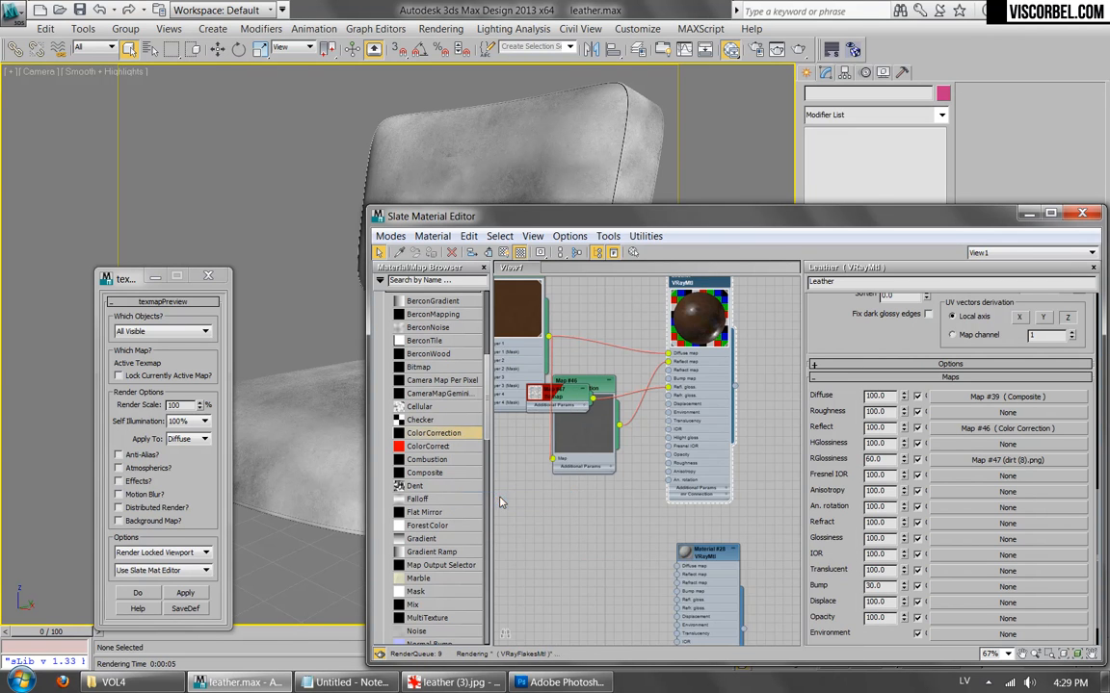
Assign the new VRayMtl to the cushion object Box005.
double_click(704, 401)
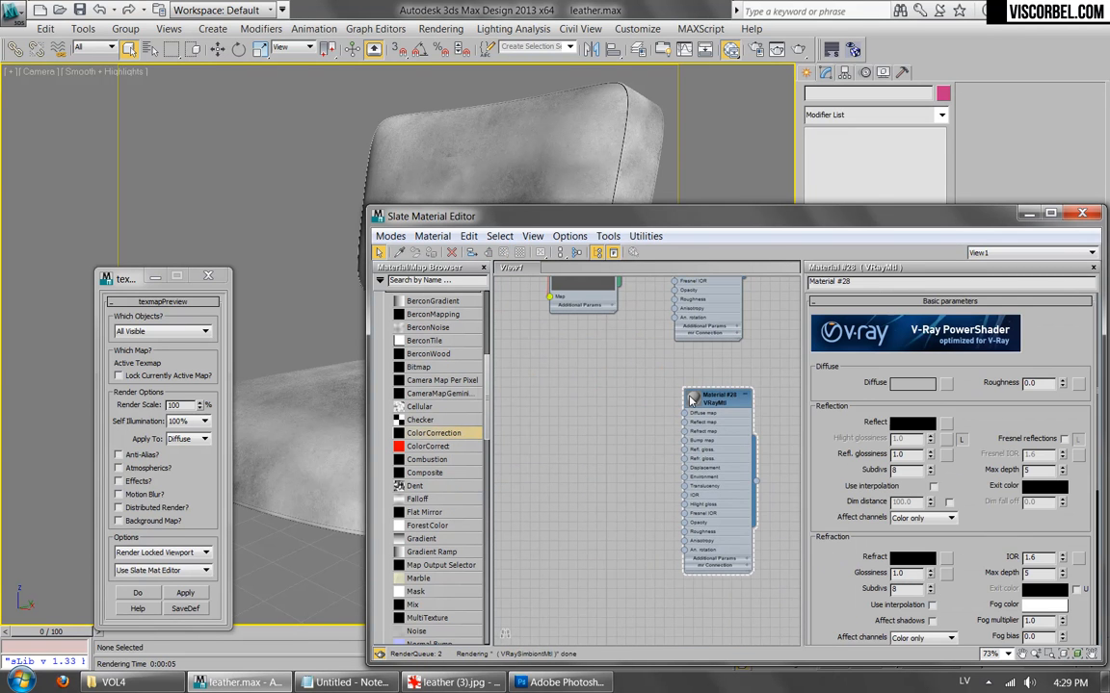
click(411, 193)
key(F4)
key(F3)
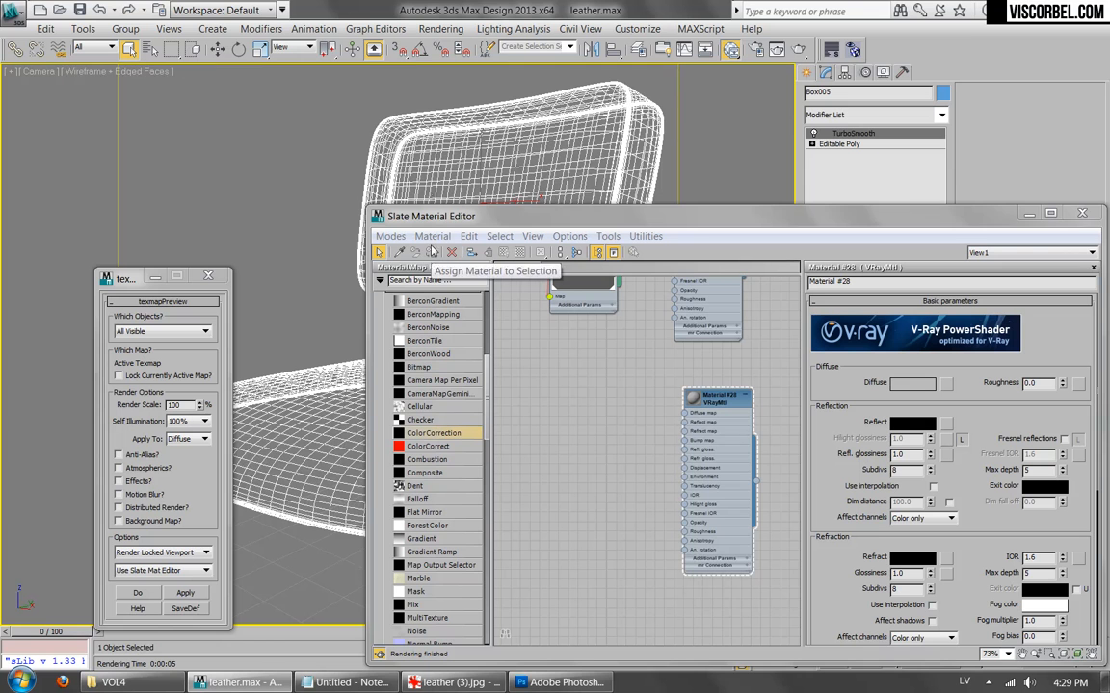
drag(757, 480, 354, 470)
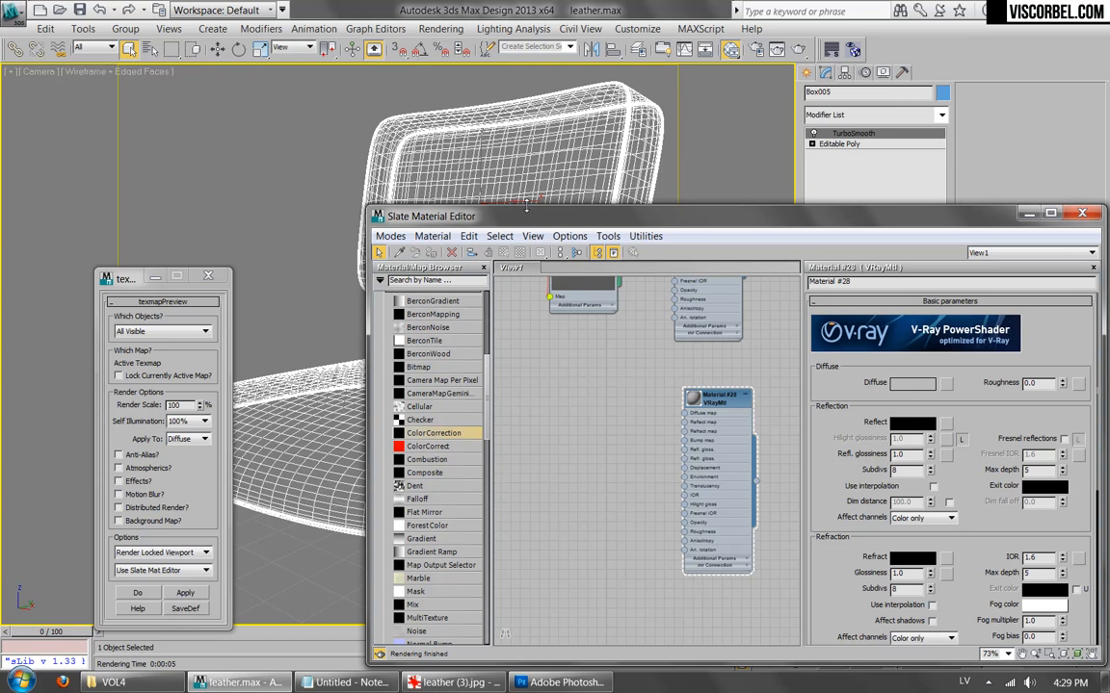
key(F3)
key(F4)
key(F4)
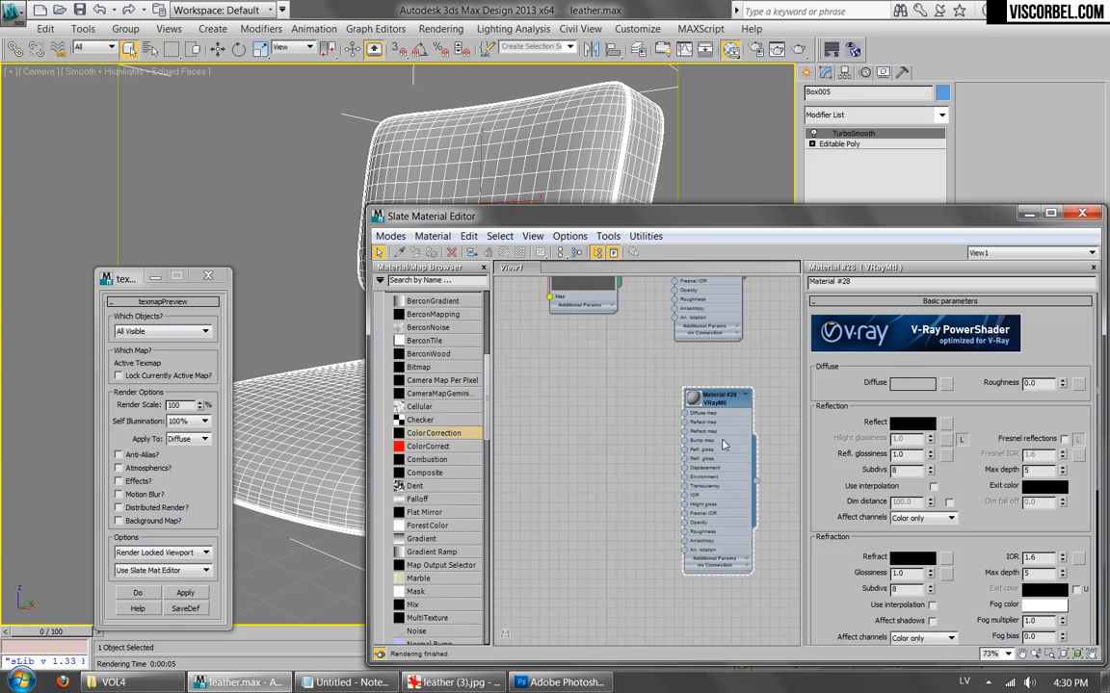
Enlarge the new material's node preview and put a BerconNoise map in its diffuse slot.
middle_drag(724, 445, 610, 427)
double_click(607, 385)
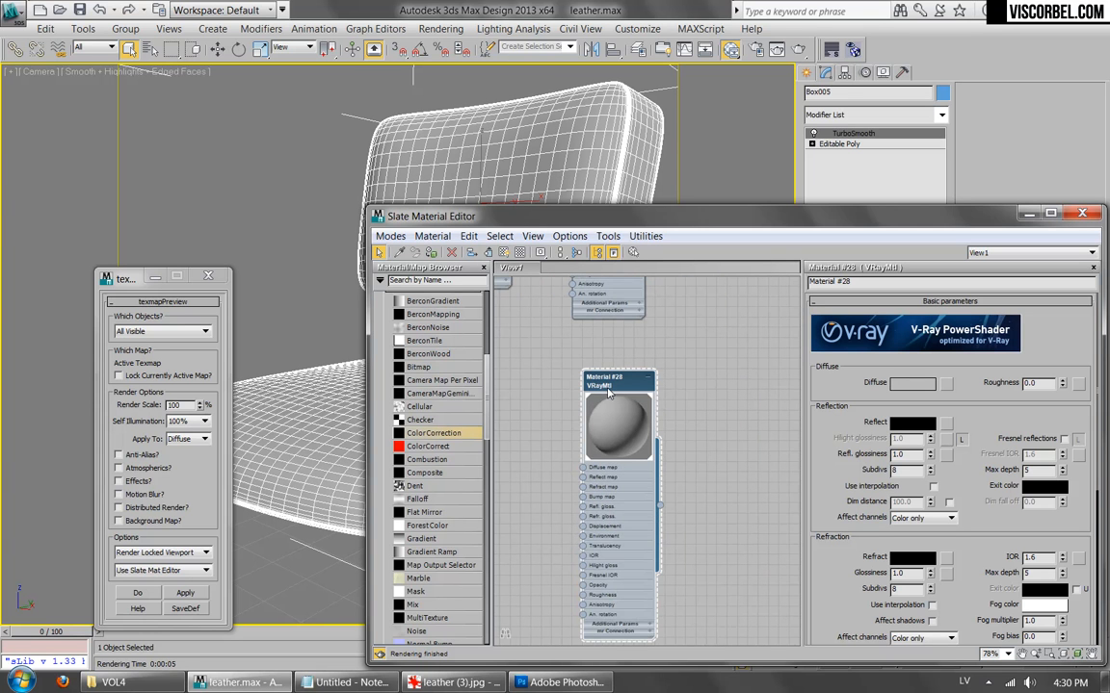
click(947, 384)
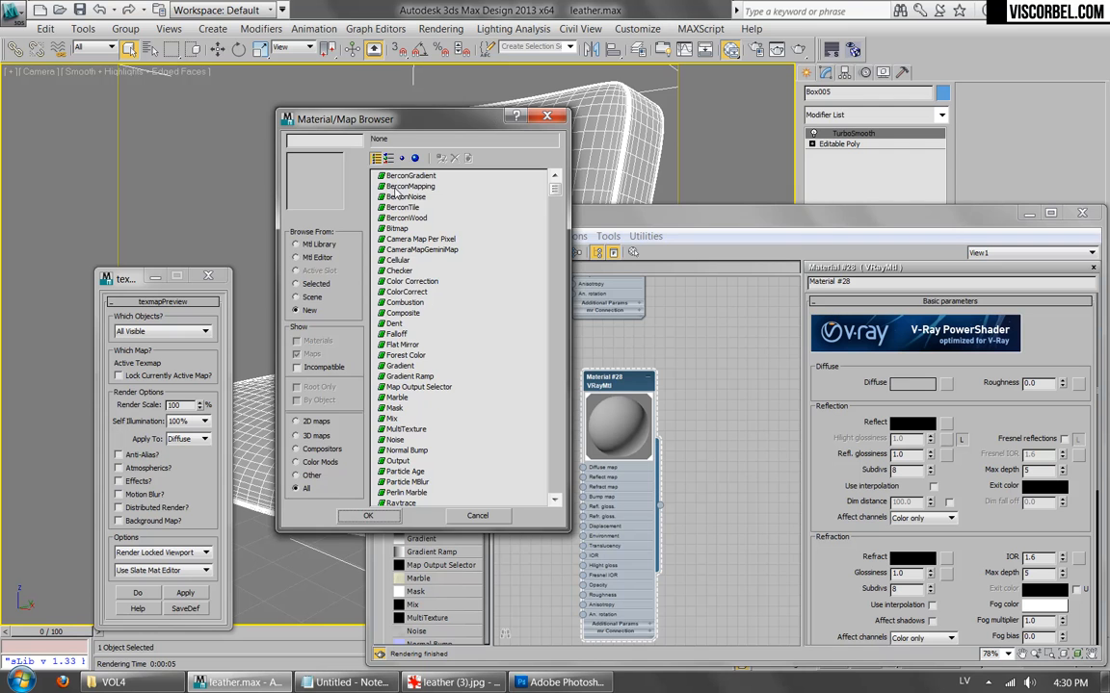
double_click(404, 196)
middle_drag(591, 326, 682, 299)
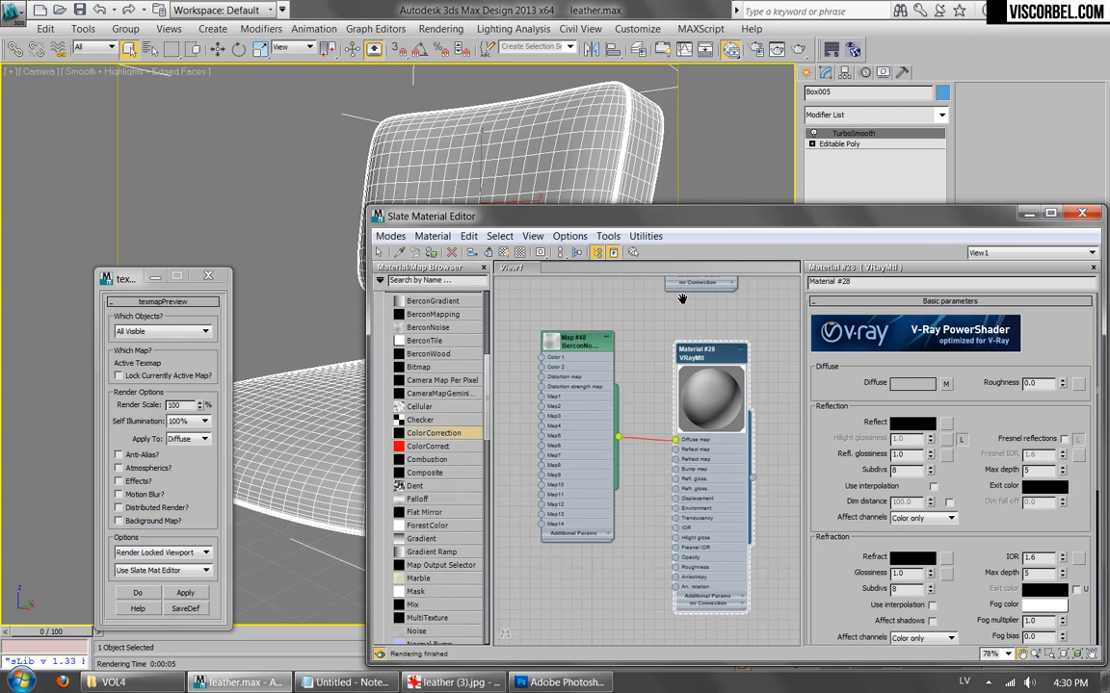
Enlarge the BerconNoise node preview and show the map on the cushions in the viewport without edged faces.
double_click(550, 343)
right_click(576, 346)
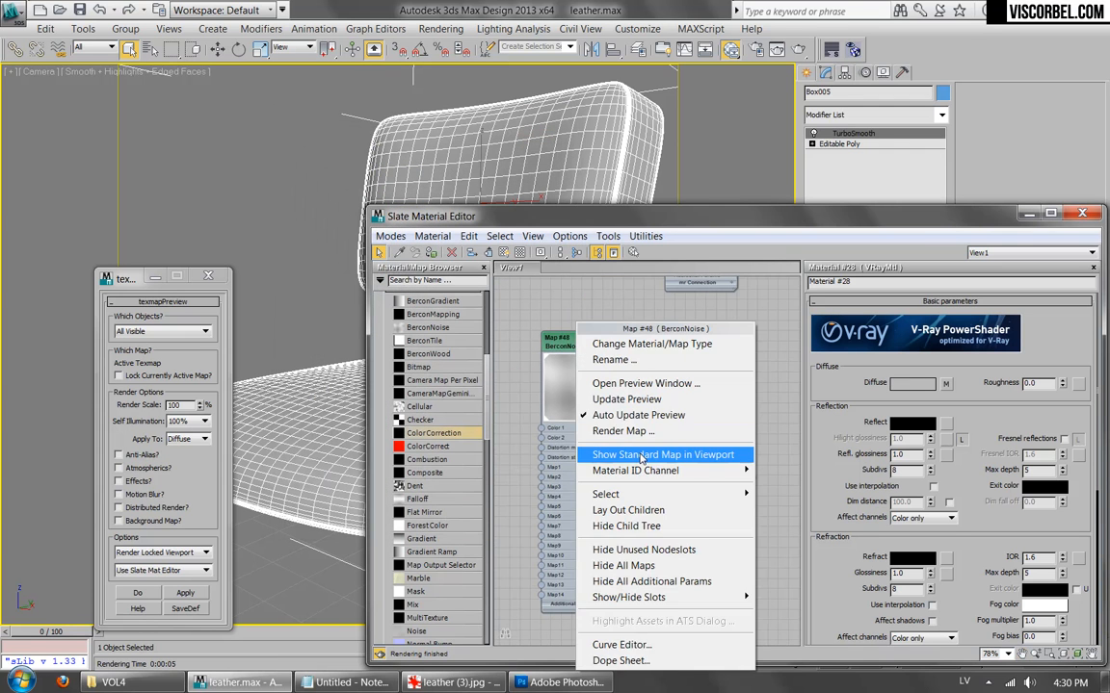
click(643, 456)
drag(578, 216, 524, 263)
key(F4)
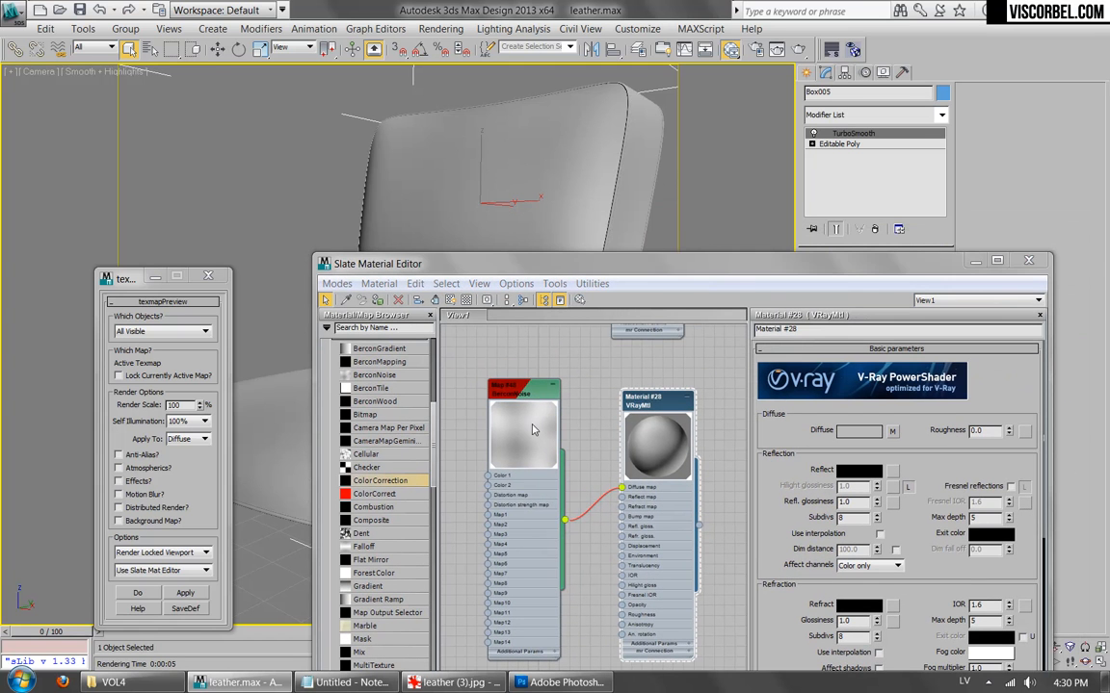
Try BerconNoise sizes of 0.5, 0.2 and 0.1, and set the size to 2.0.
double_click(508, 397)
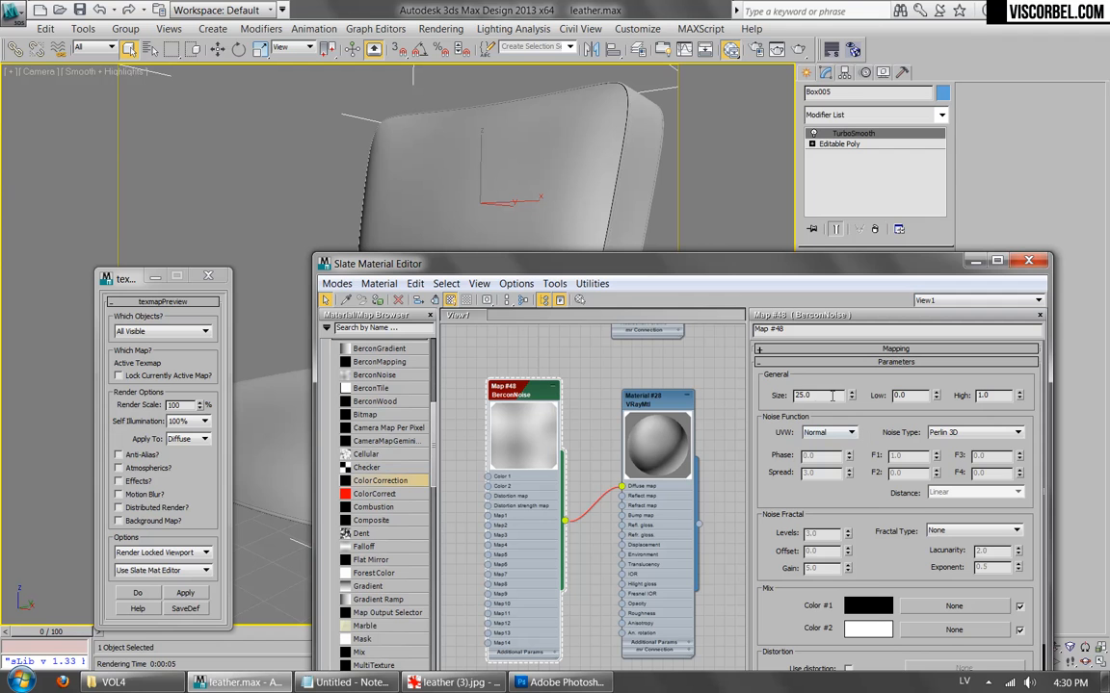
text(.5)
key(Return)
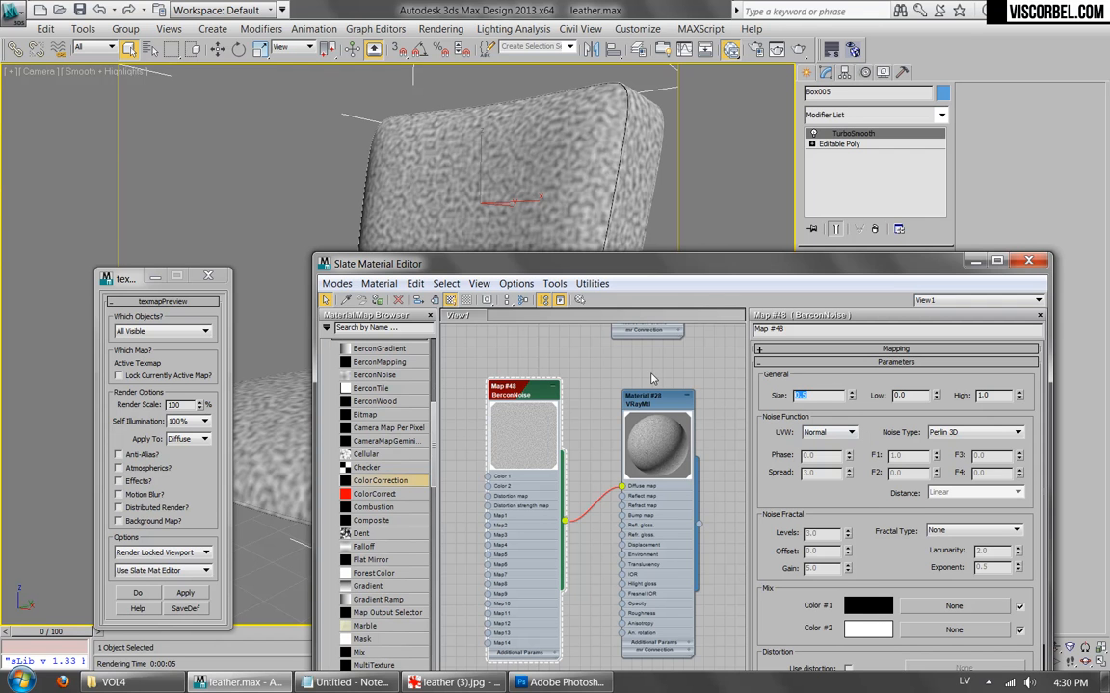
key(Return)
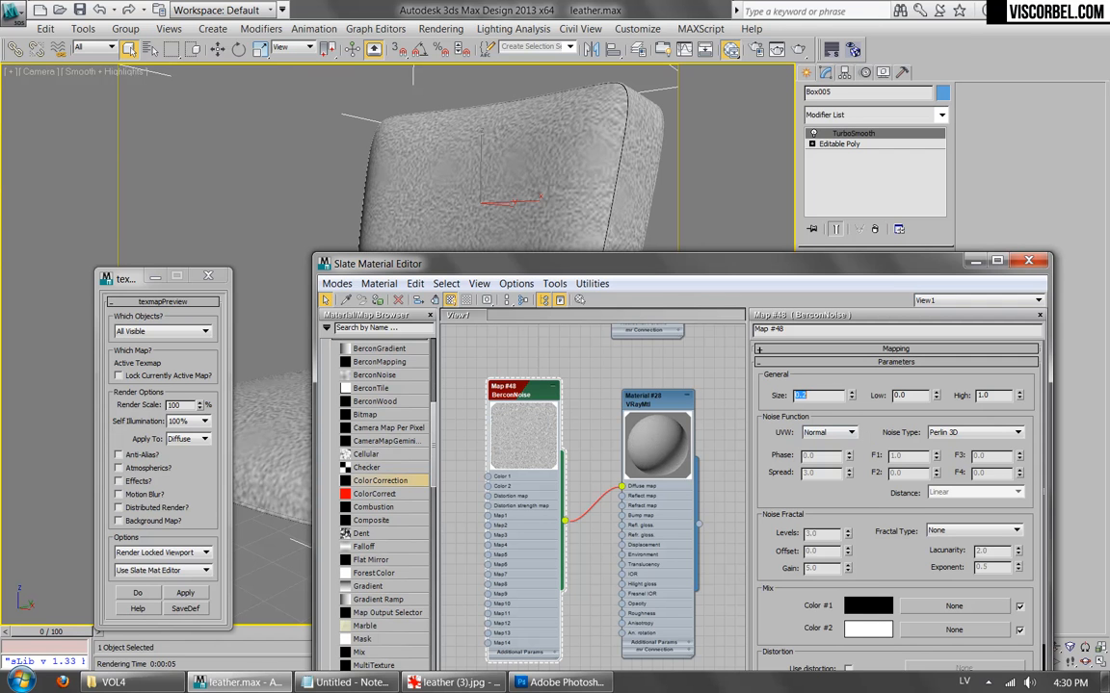
text(.1)
key(Return)
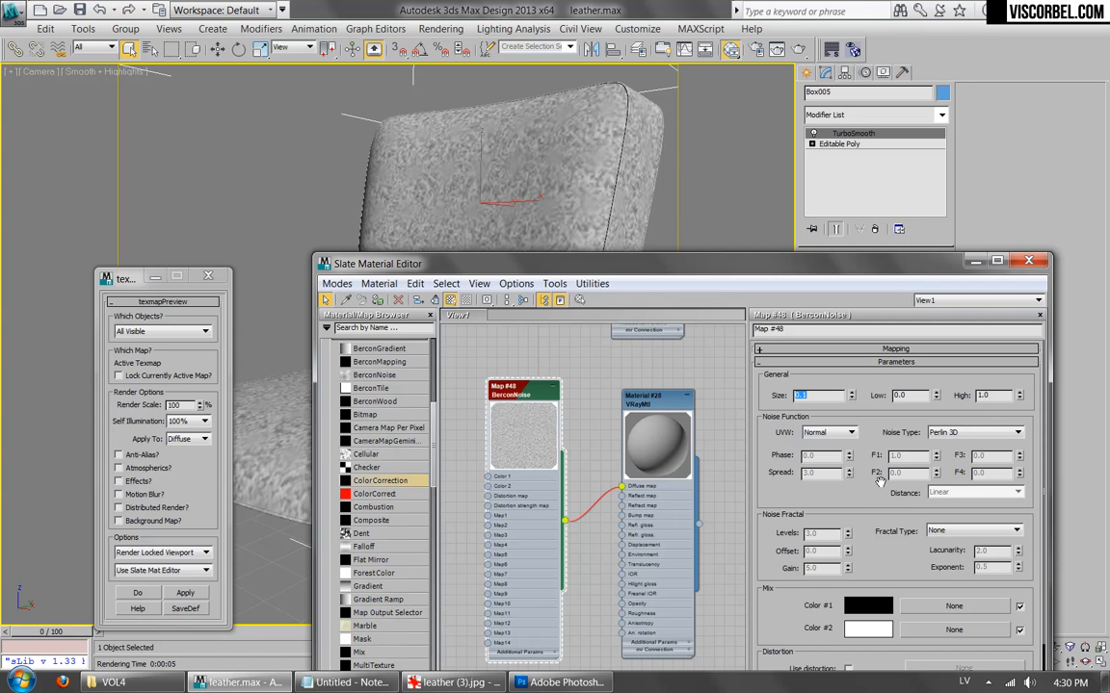
text(2)
key(Return)
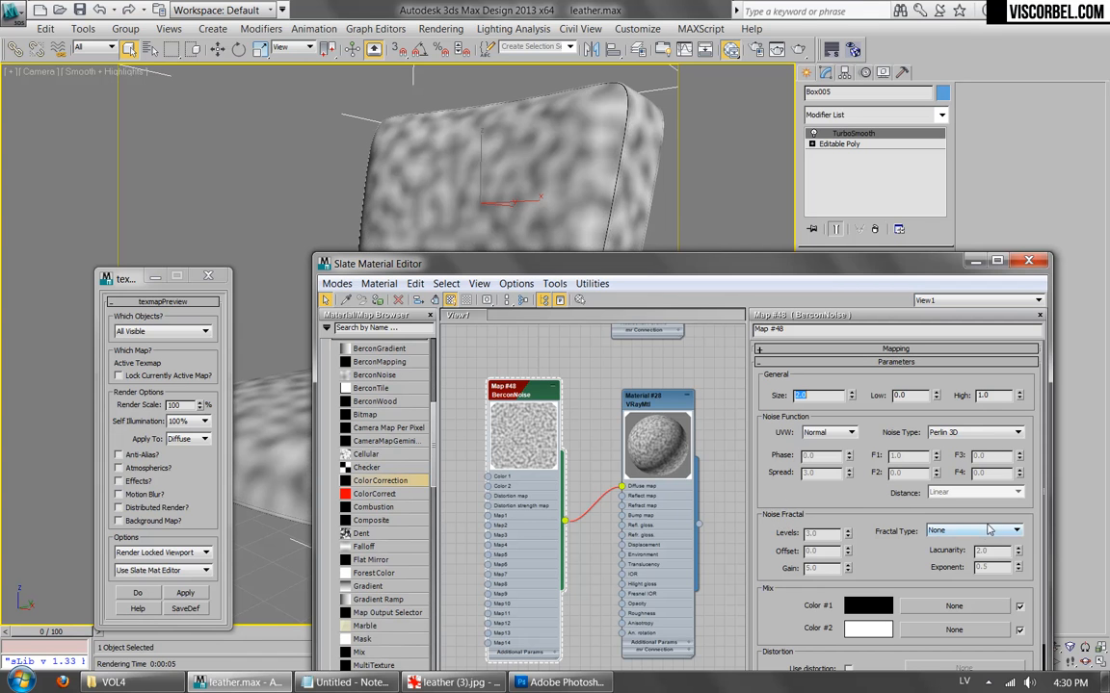
Compare the BerconNoise fractal types on the cushions and choose Hybrid Multi Fractal.
click(989, 531)
click(997, 578)
key(Up)
key(Down)
key(Down)
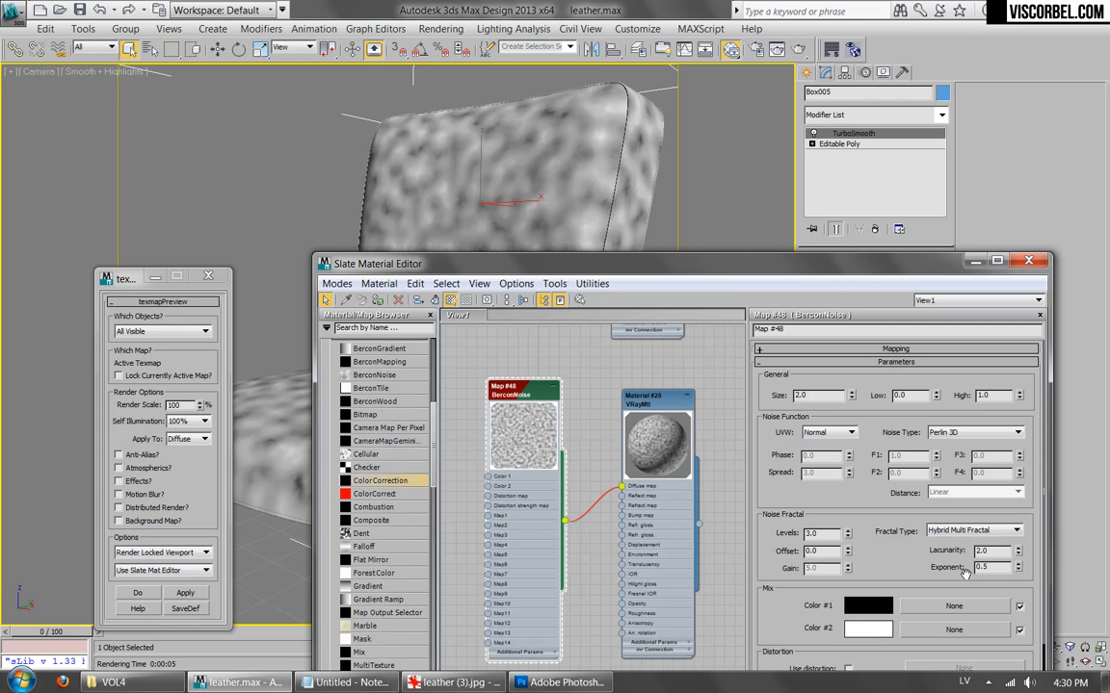
key(Down)
key(Up)
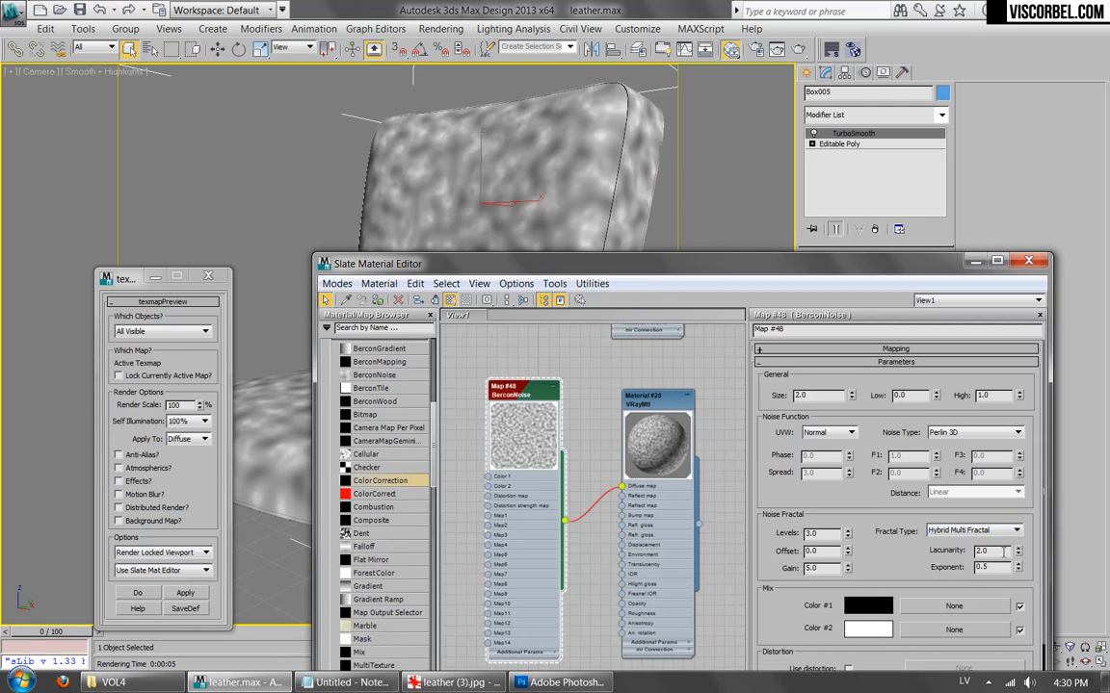
Tune the BerconNoise fractal to lacunarity 1.7528, exponent 0.4461, offset 0.02 and gain 6.5.
drag(1018, 567, 1021, 556)
drag(1018, 562, 1021, 570)
drag(1015, 552, 1016, 475)
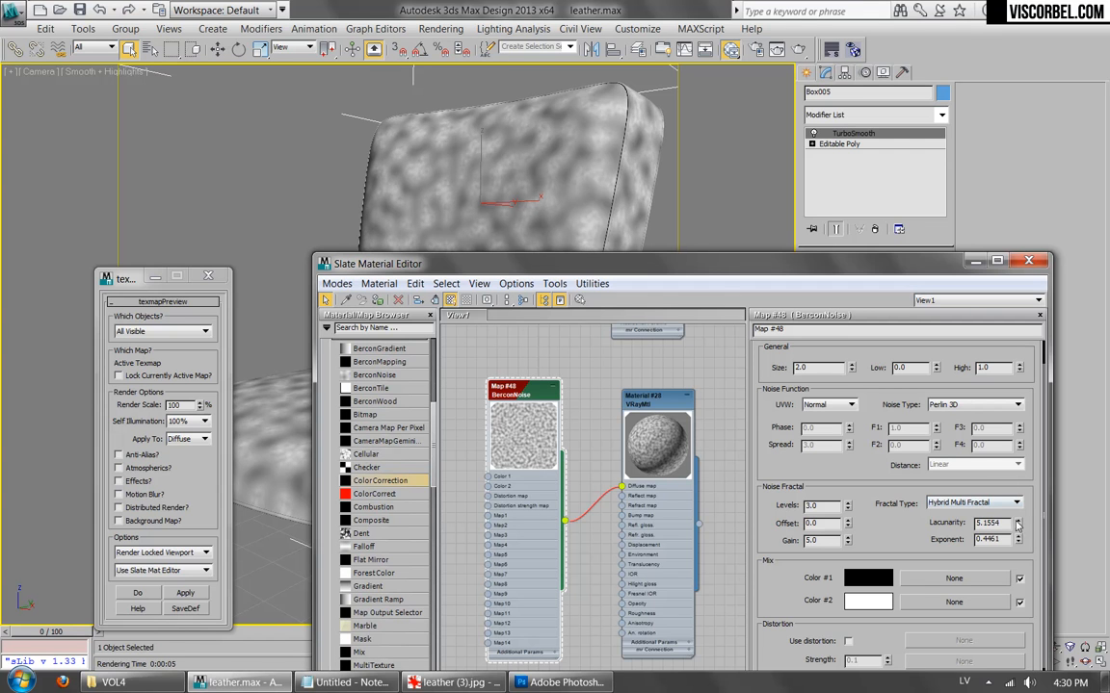
drag(1026, 566, 1024, 578)
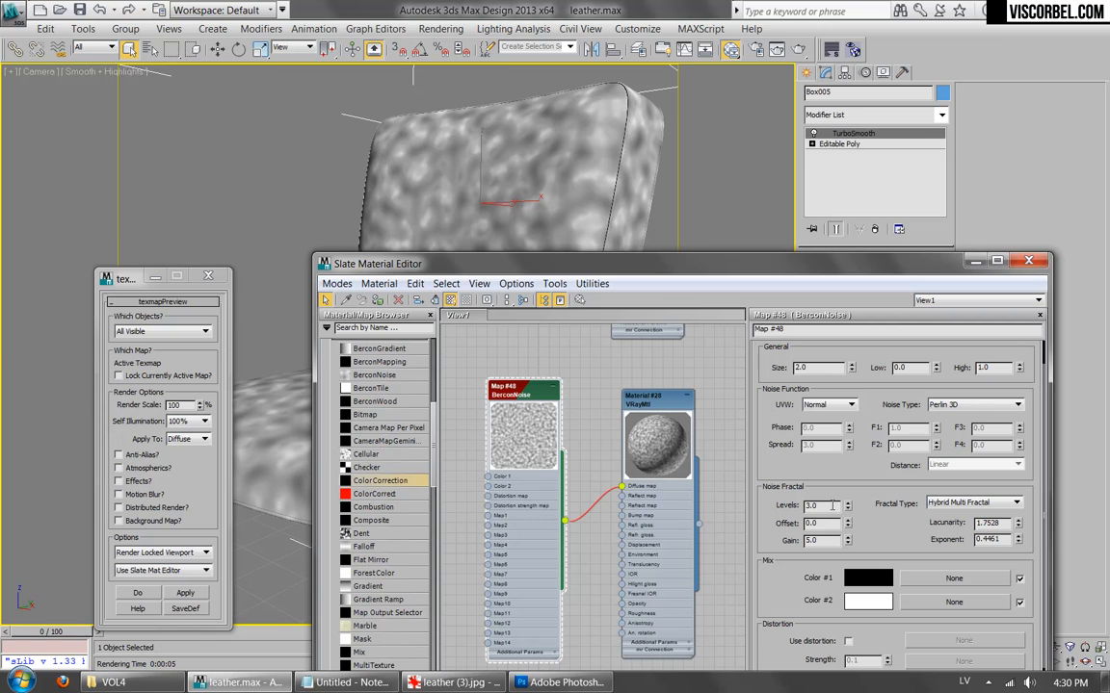
mouse_move(849, 535)
mouse_down()
mouse_move(846, 518)
mouse_move(852, 541)
mouse_up()
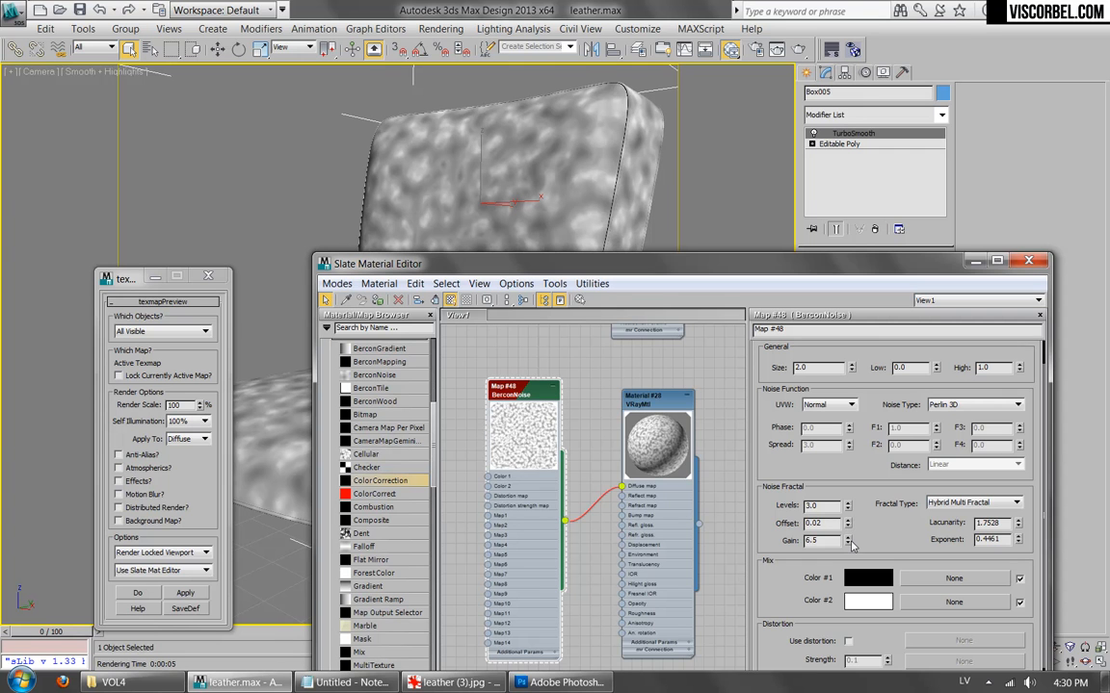
Set the BerconNoise Color #2 to a light brown with RGB 136, 115, 85.
click(856, 599)
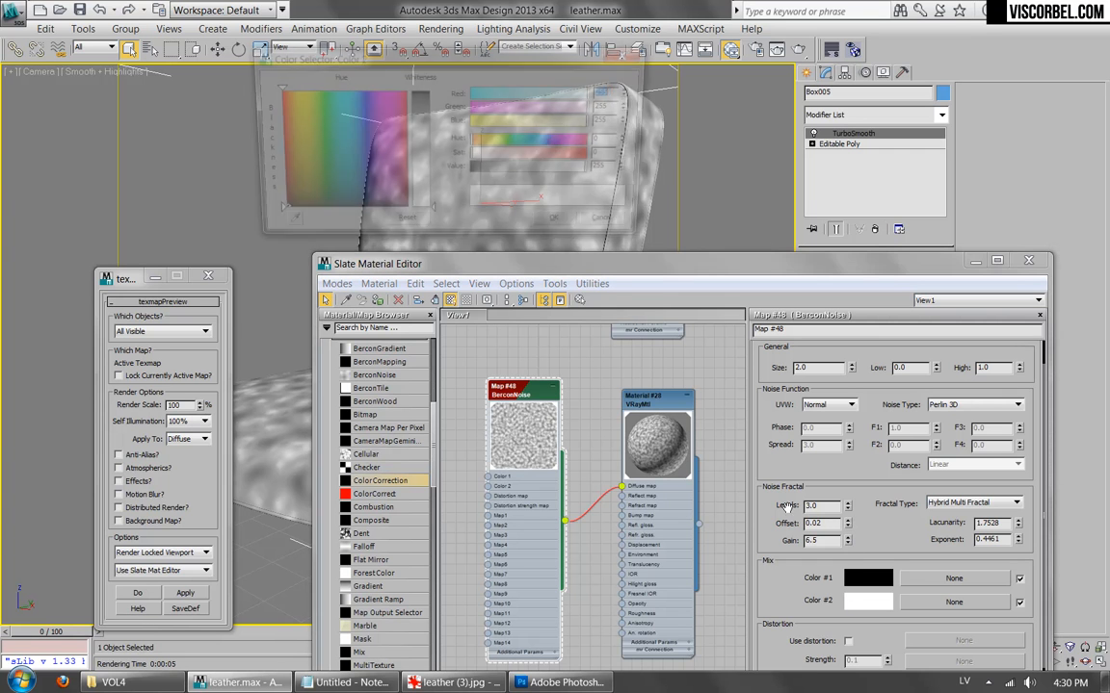
click(506, 156)
click(484, 142)
click(518, 156)
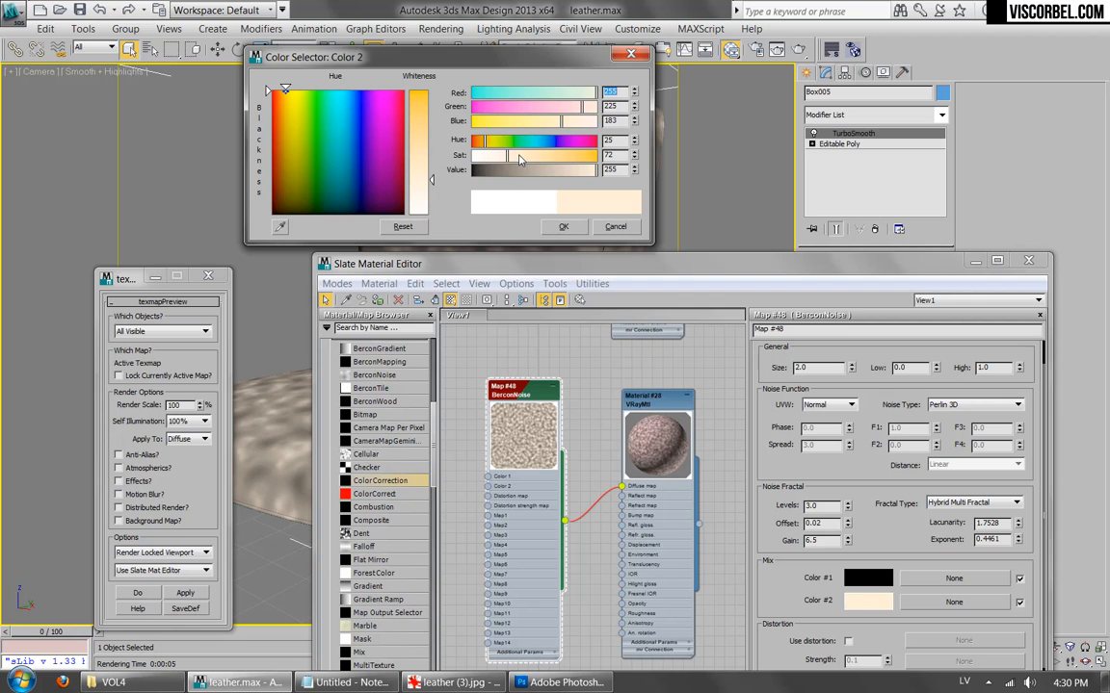
click(529, 169)
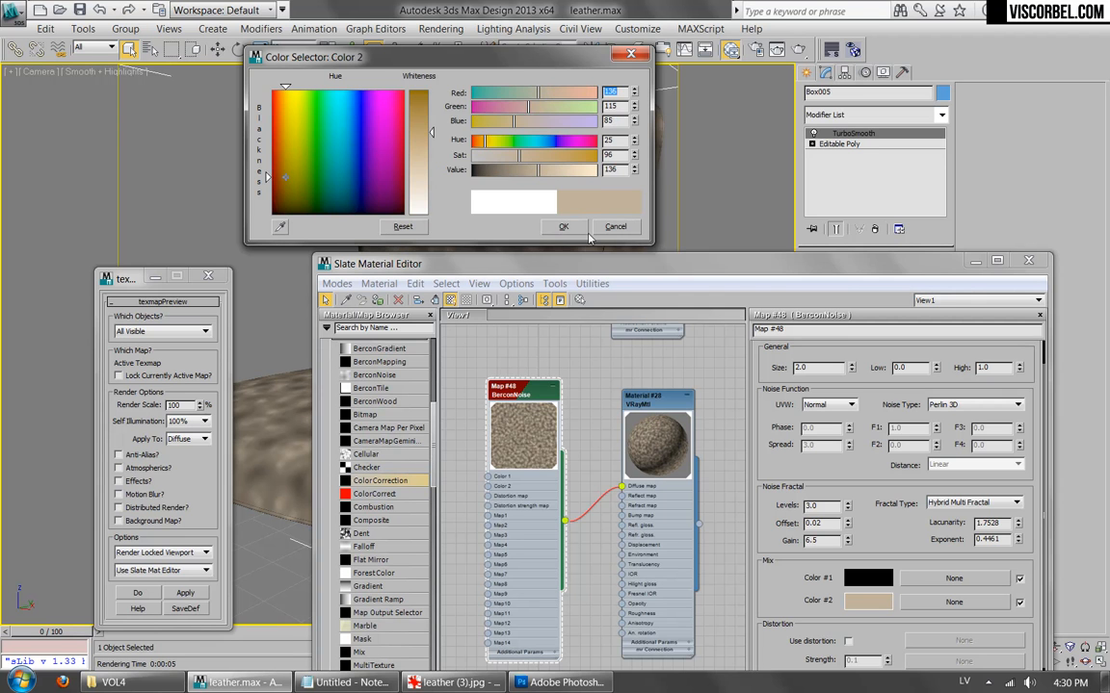
click(563, 226)
Copy Color #2 of the BerconNoise map onto Color #1 and shift Color #1 to a redder brown with hue 17.
right_click(869, 589)
right_click(864, 598)
click(880, 607)
right_click(865, 585)
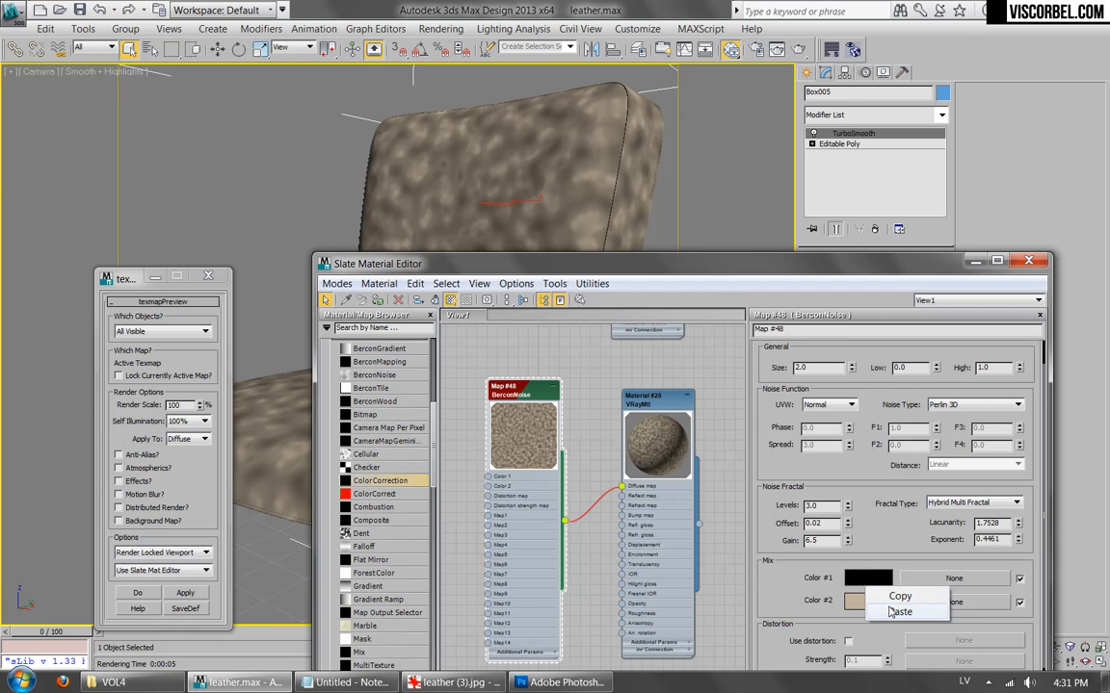
click(899, 612)
click(868, 577)
click(549, 168)
click(506, 156)
click(482, 144)
click(480, 142)
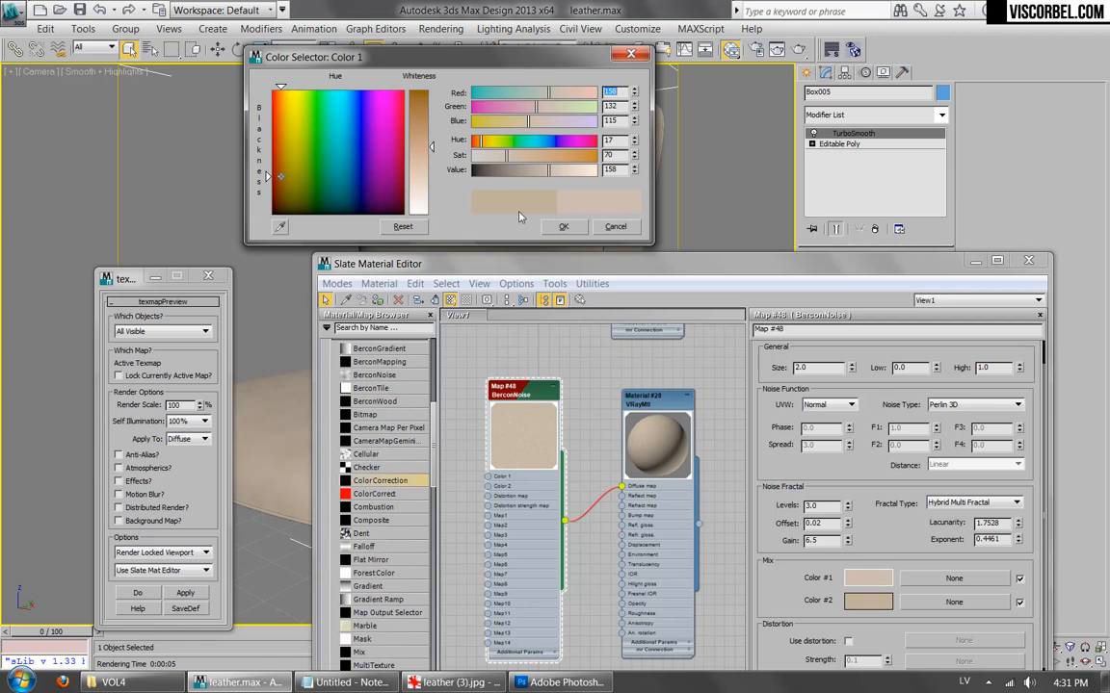
click(563, 226)
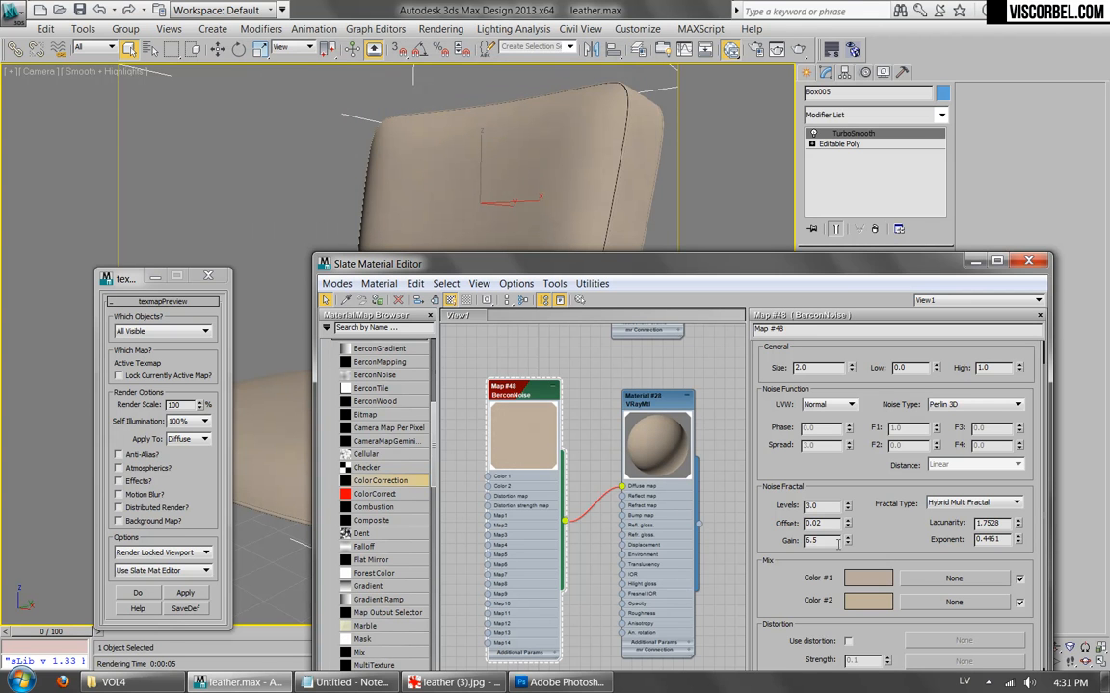
Set the BerconNoise size to 0.1, darken Color #1 and render the cushions.
text(0.1)
click(867, 577)
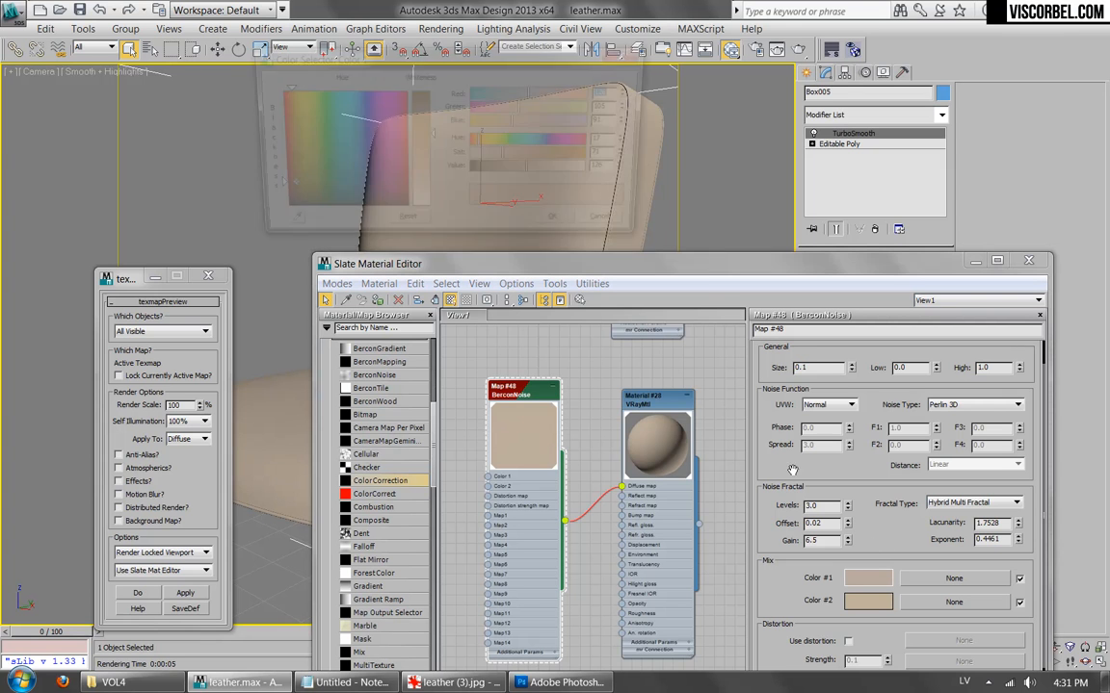
click(510, 170)
click(562, 225)
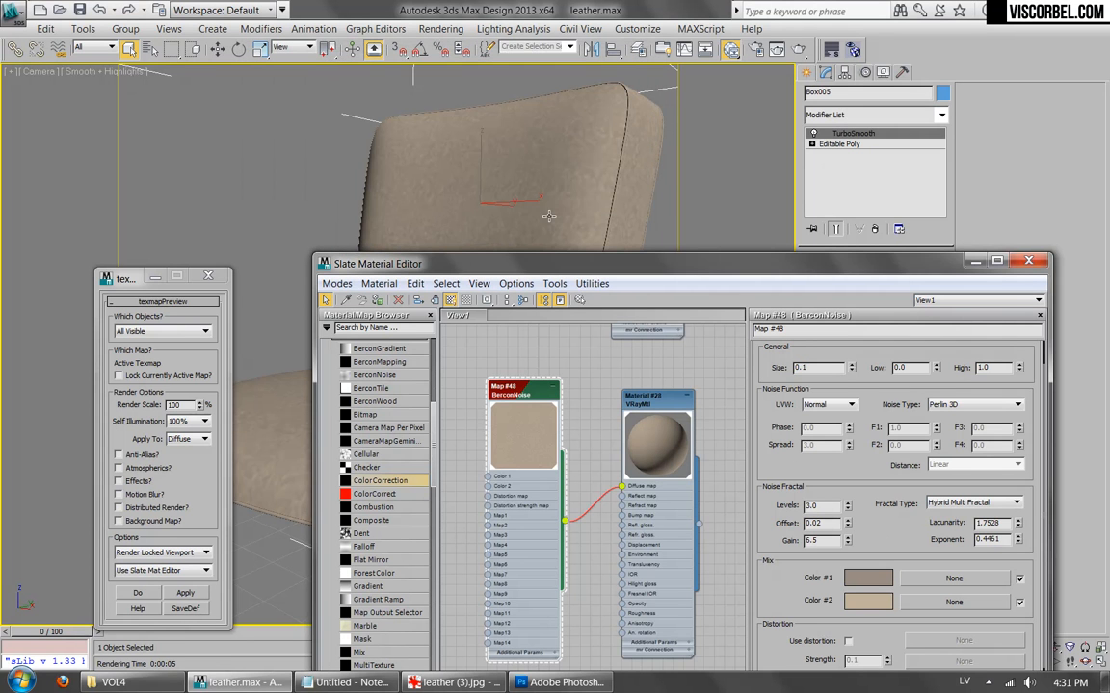
click(731, 48)
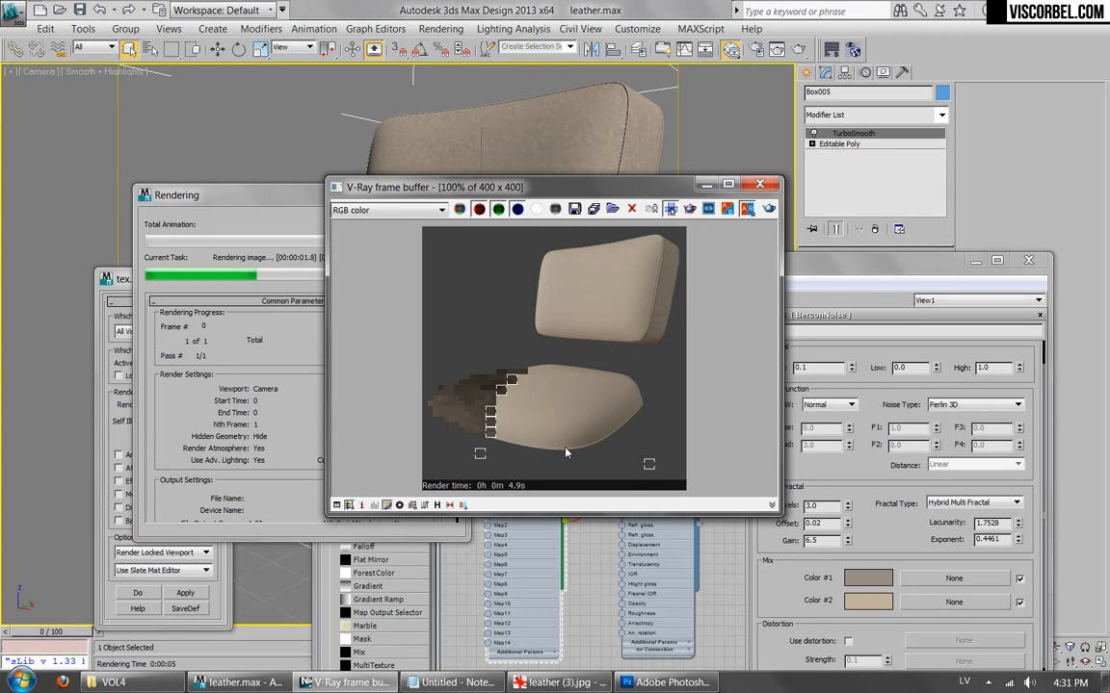
Change the BerconNoise Color #2 to a darker, more saturated brown with RGB 94, 73, 45 and render again.
click(868, 602)
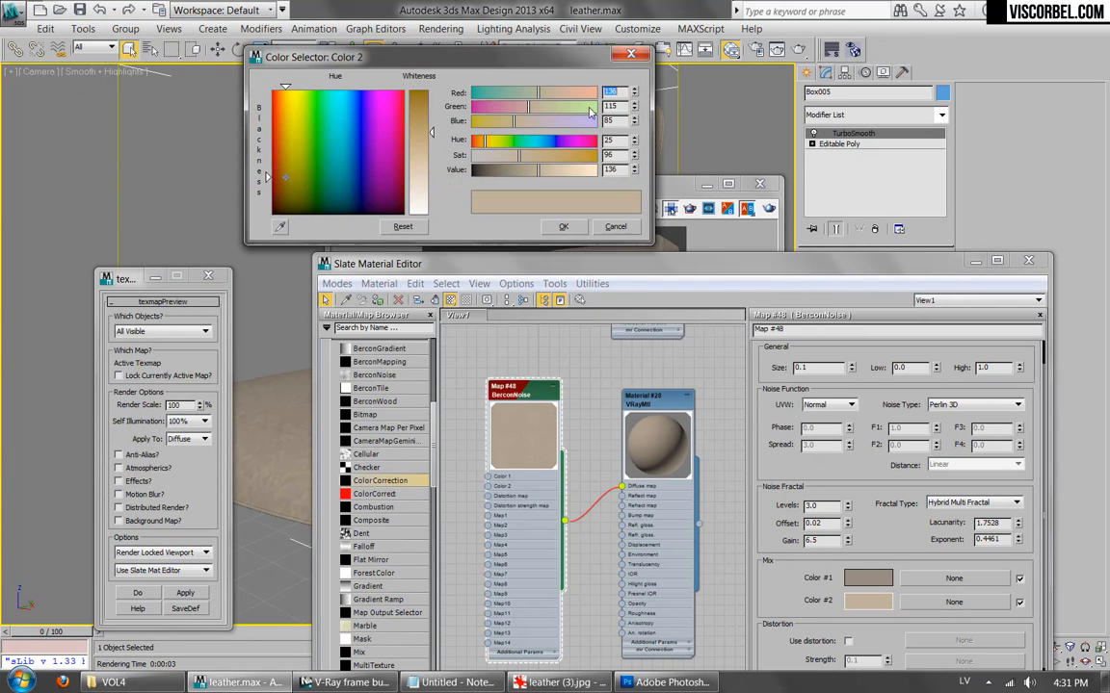
click(529, 170)
click(534, 155)
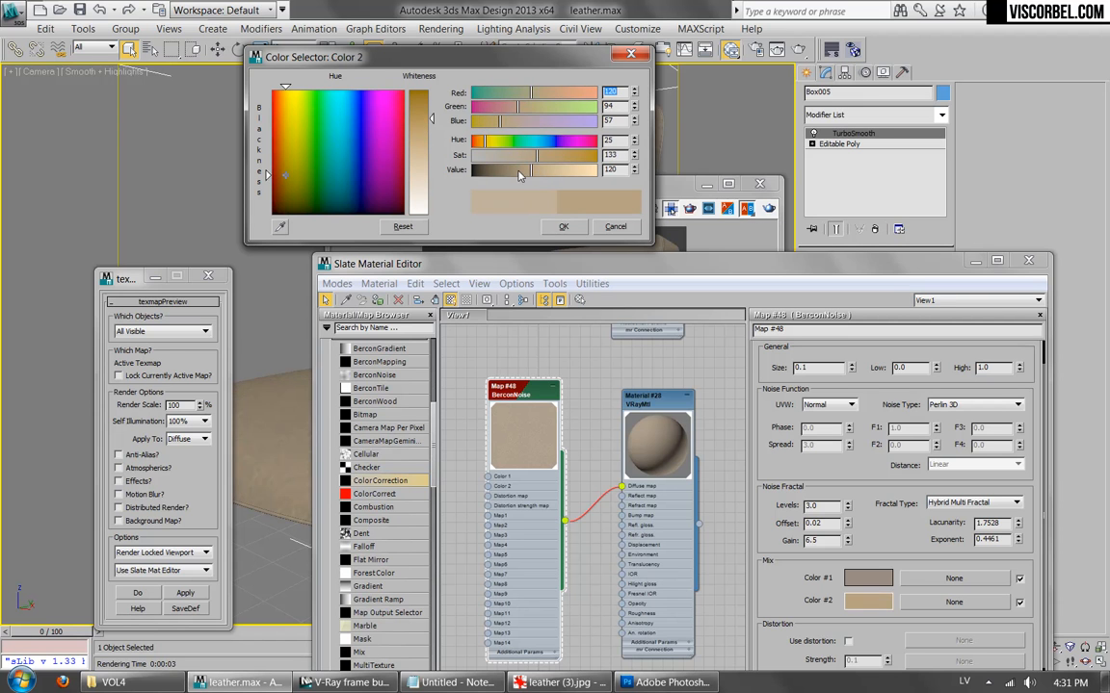
click(519, 170)
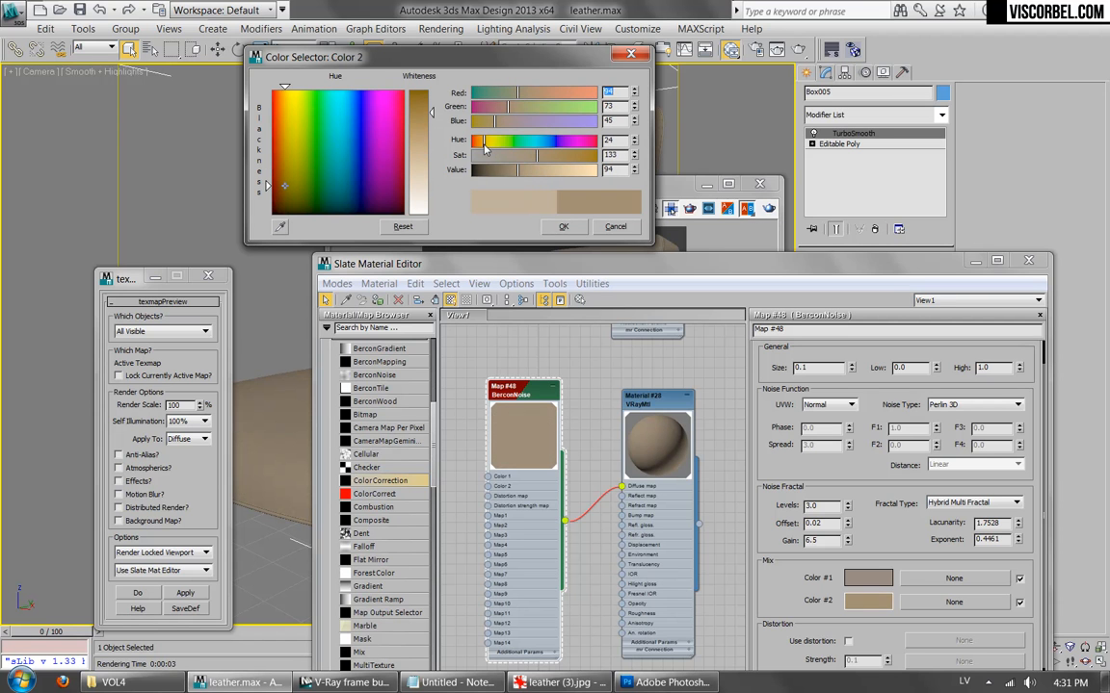
click(564, 226)
click(768, 208)
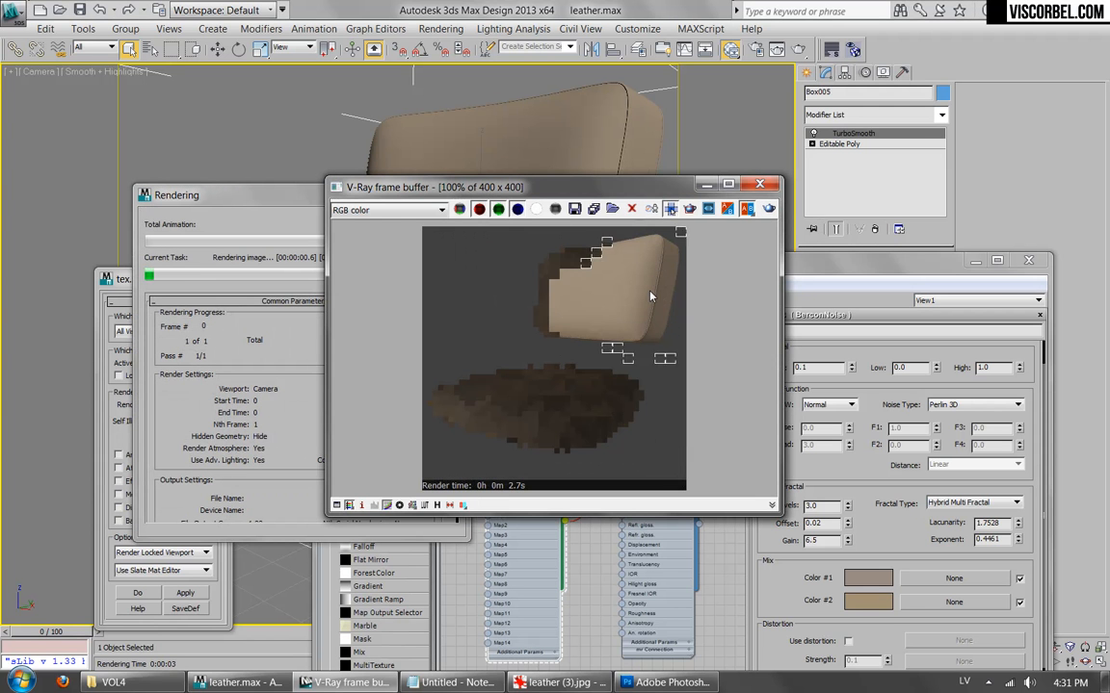
Darken Color #1 of the BerconNoise map further, render the cushions again and close the frame buffer.
click(867, 577)
drag(496, 170, 453, 169)
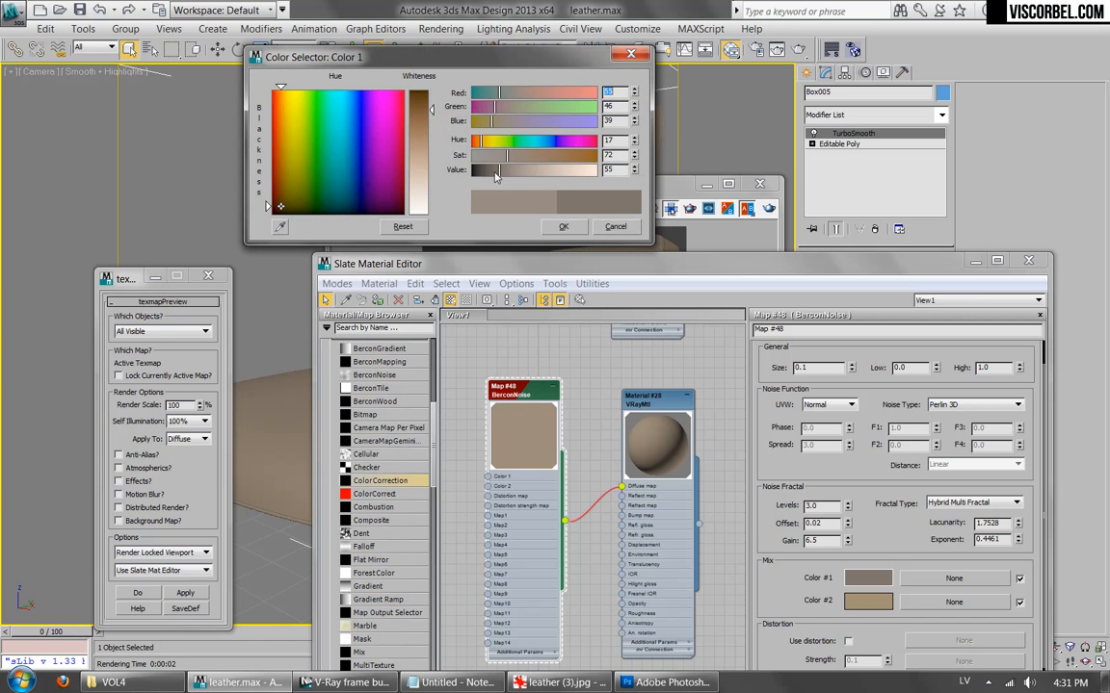
click(564, 227)
click(748, 206)
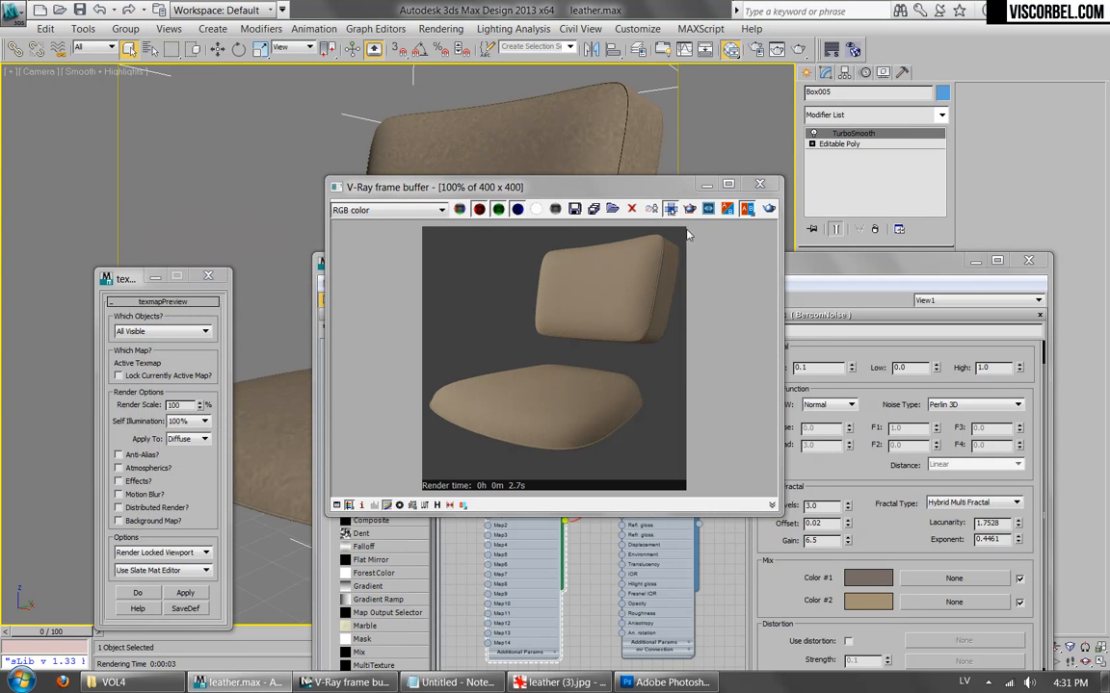
click(759, 184)
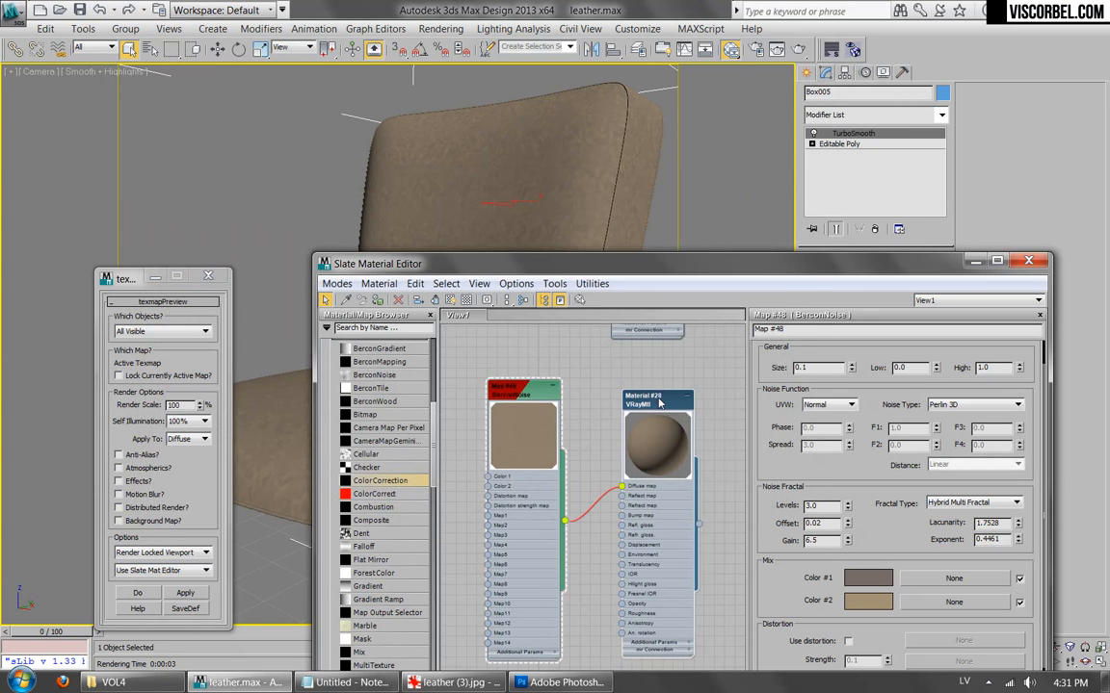
Insert a Mix map between the BerconNoise map and the material's diffuse slot, feeding the noise into Color 1.
drag(502, 398, 471, 393)
middle_drag(581, 427, 612, 400)
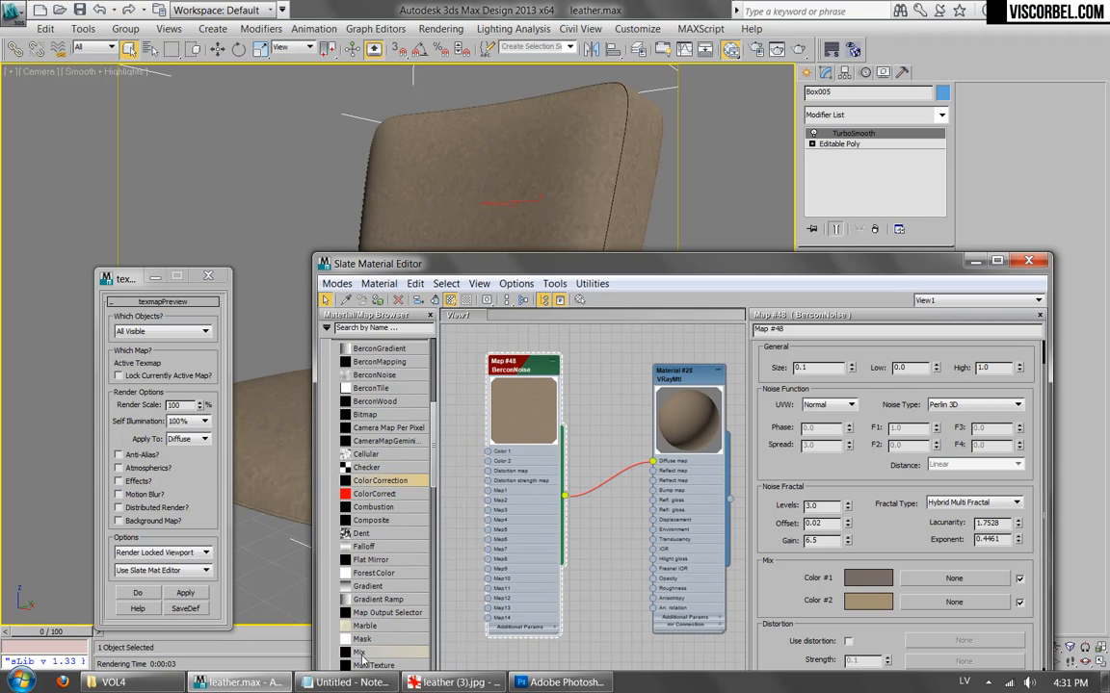
drag(358, 654, 620, 535)
drag(611, 491, 612, 480)
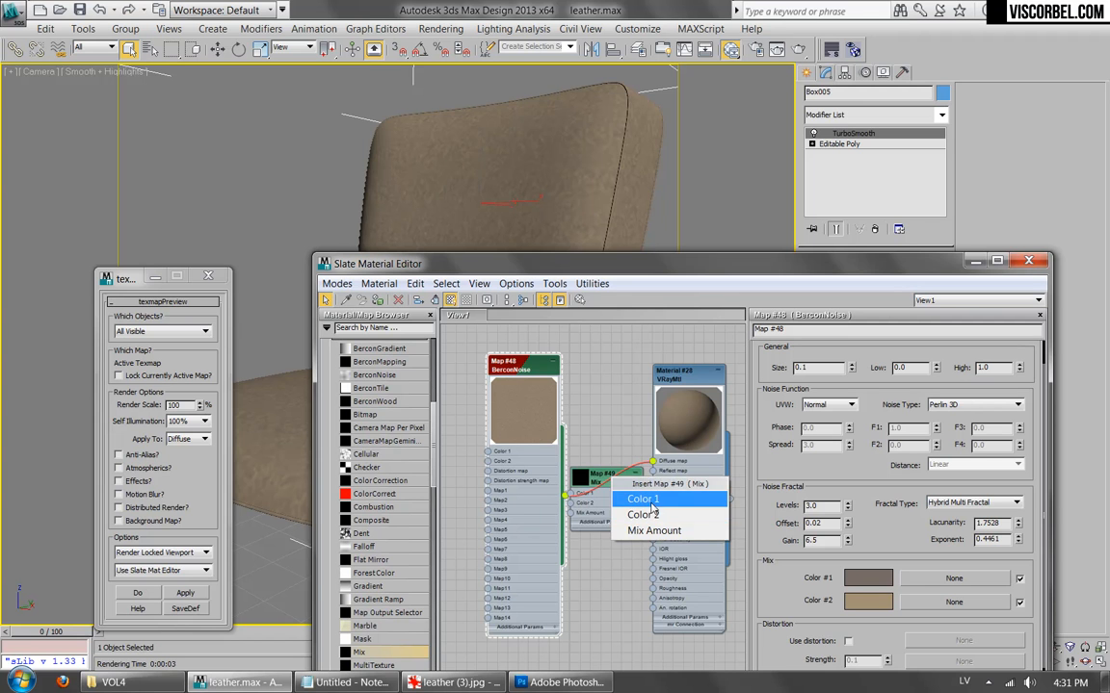
click(641, 499)
drag(520, 369, 449, 371)
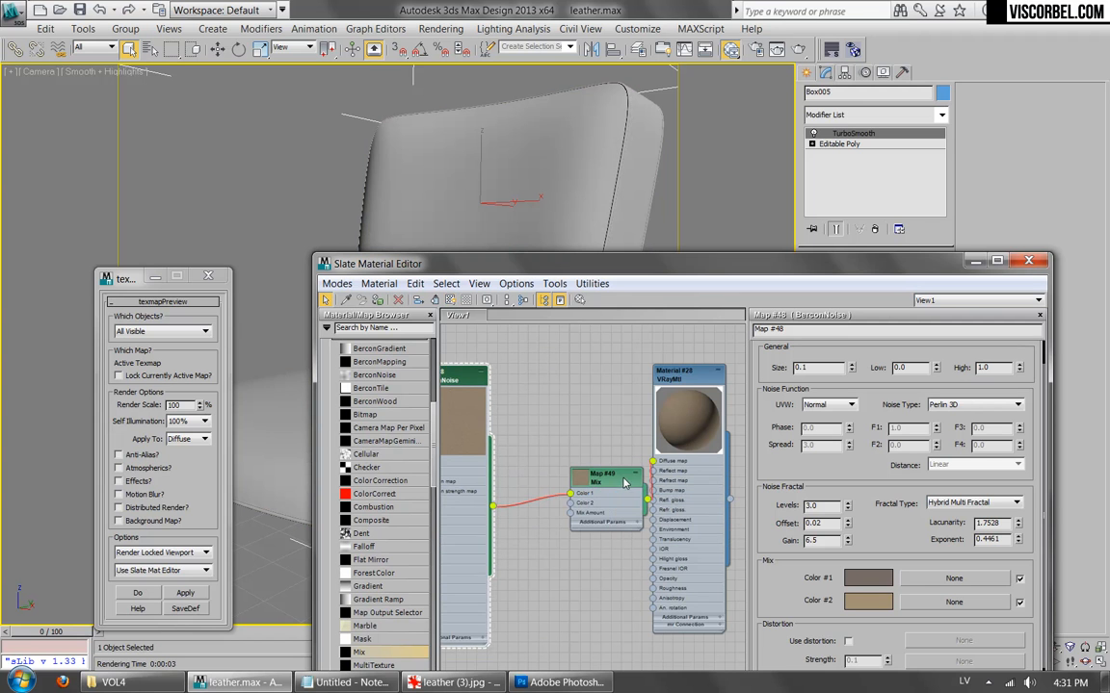
Reposition the Mix node and set its Color #2 to black.
drag(624, 483, 593, 451)
double_click(594, 452)
click(866, 406)
drag(520, 172, 467, 172)
click(563, 227)
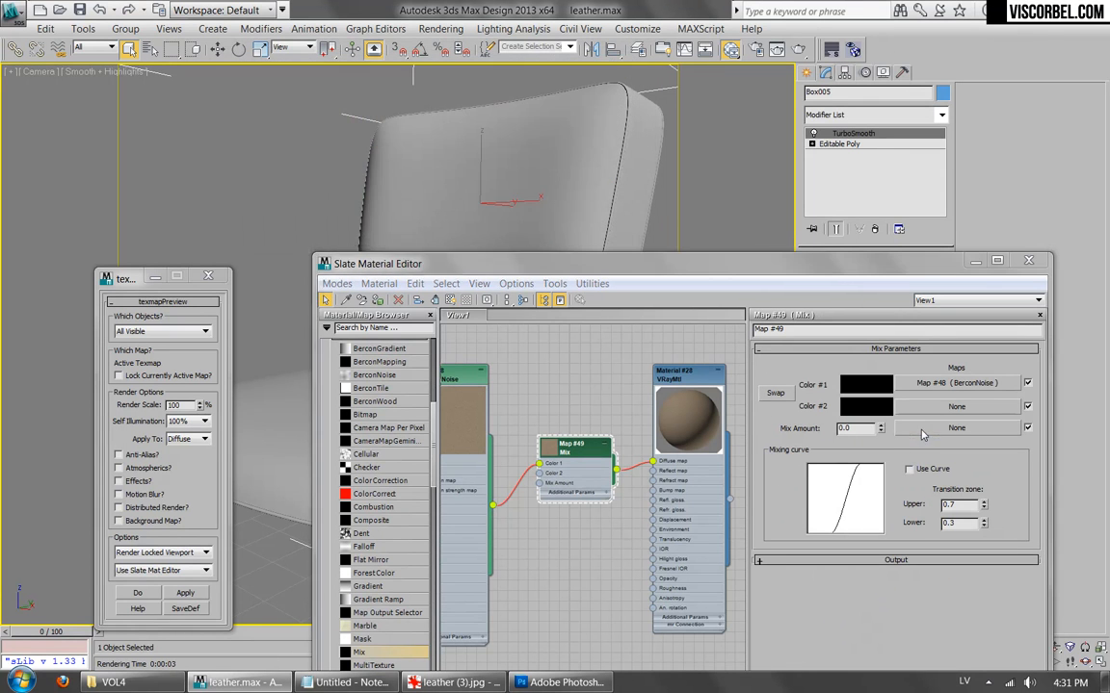
Assign a Noise map to the Mix Amount and enlarge the Mix node's preview.
click(921, 430)
double_click(394, 441)
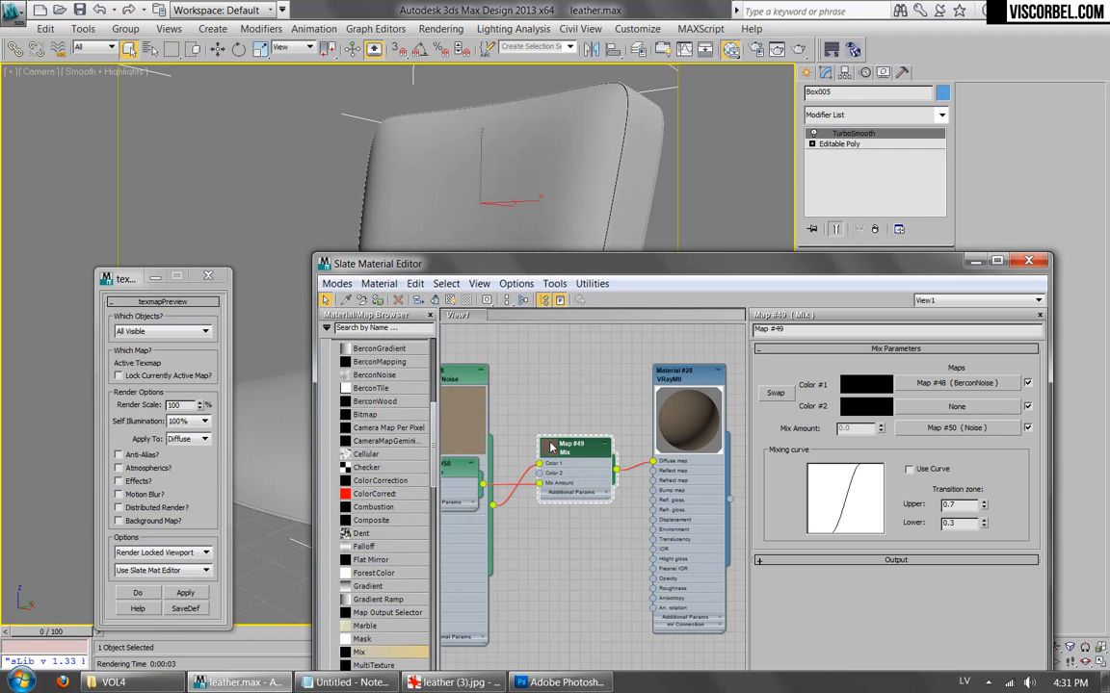
double_click(547, 451)
middle_drag(571, 456, 649, 408)
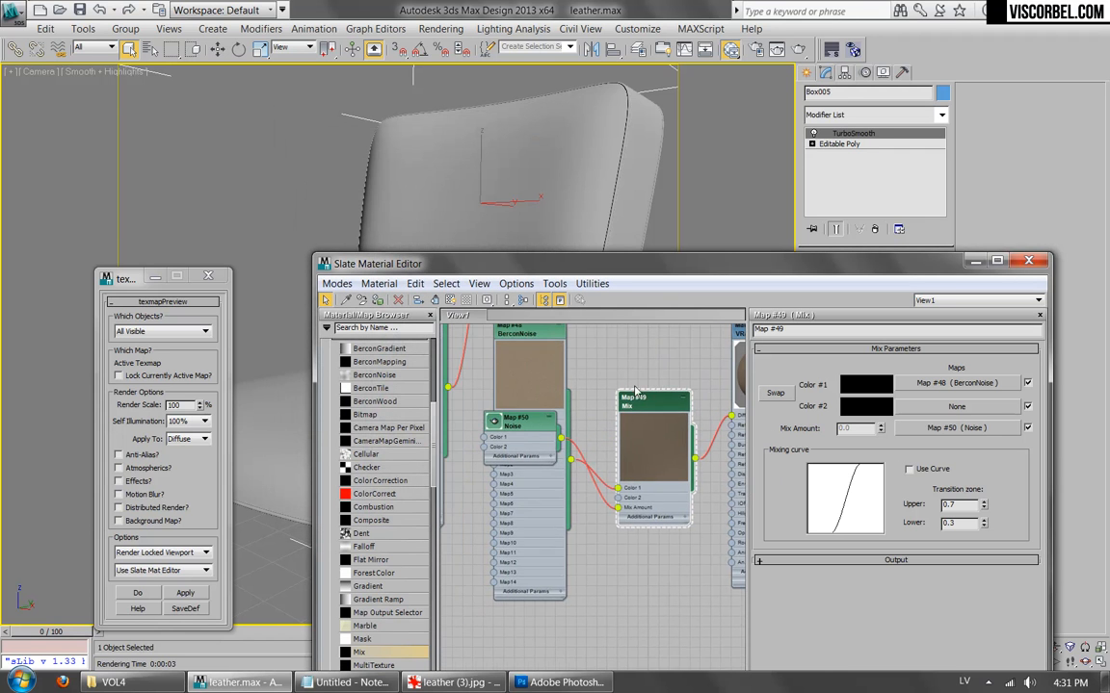
Set the Noise map to size 2.0 and the Fractal type, and move its node below the Mix node.
double_click(518, 420)
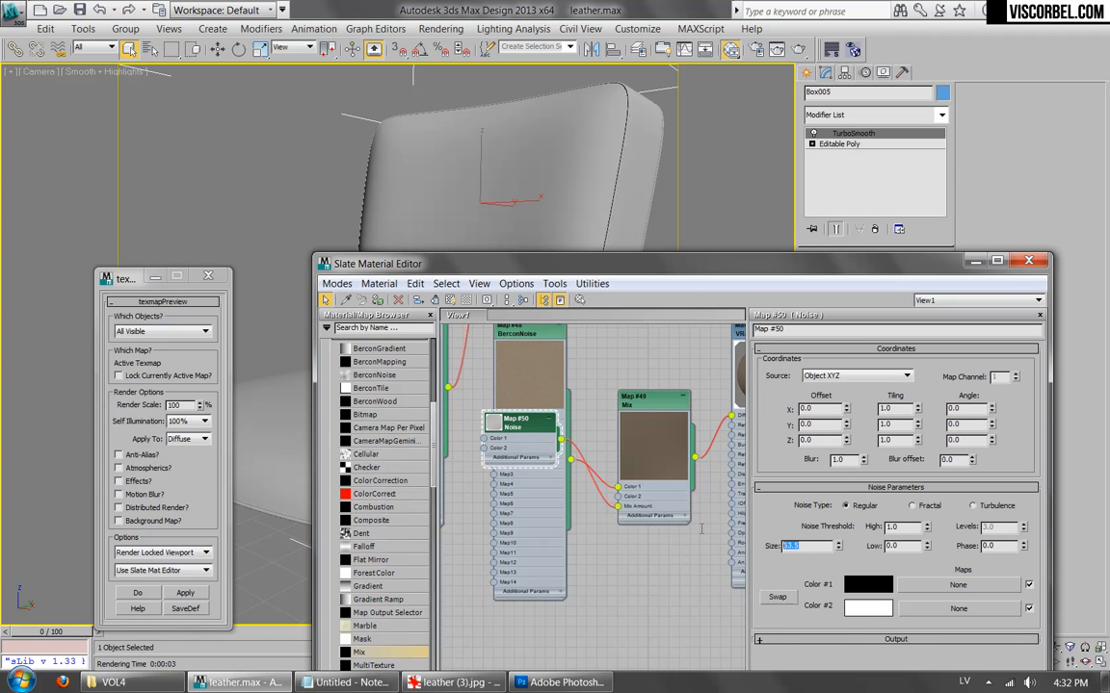
text(2)
key(Return)
click(915, 506)
middle_drag(680, 369, 631, 397)
drag(456, 455, 564, 616)
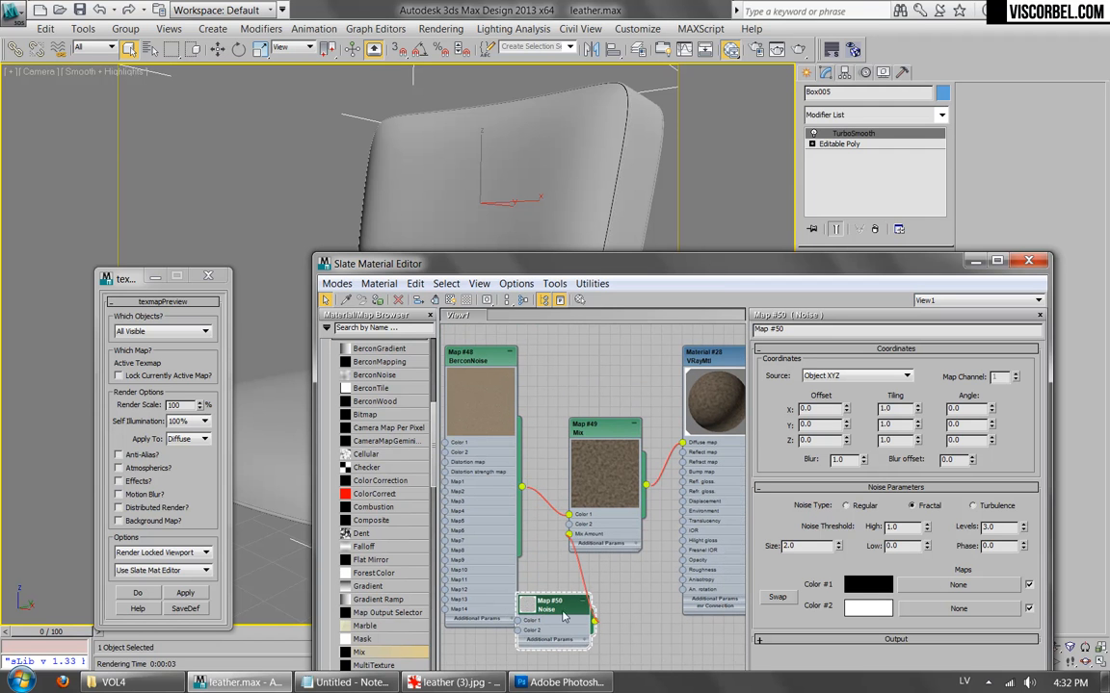
Set the Noise map's Color #2 to a dark gray of value 73 and render the cushions to check the mix.
click(867, 608)
click(510, 179)
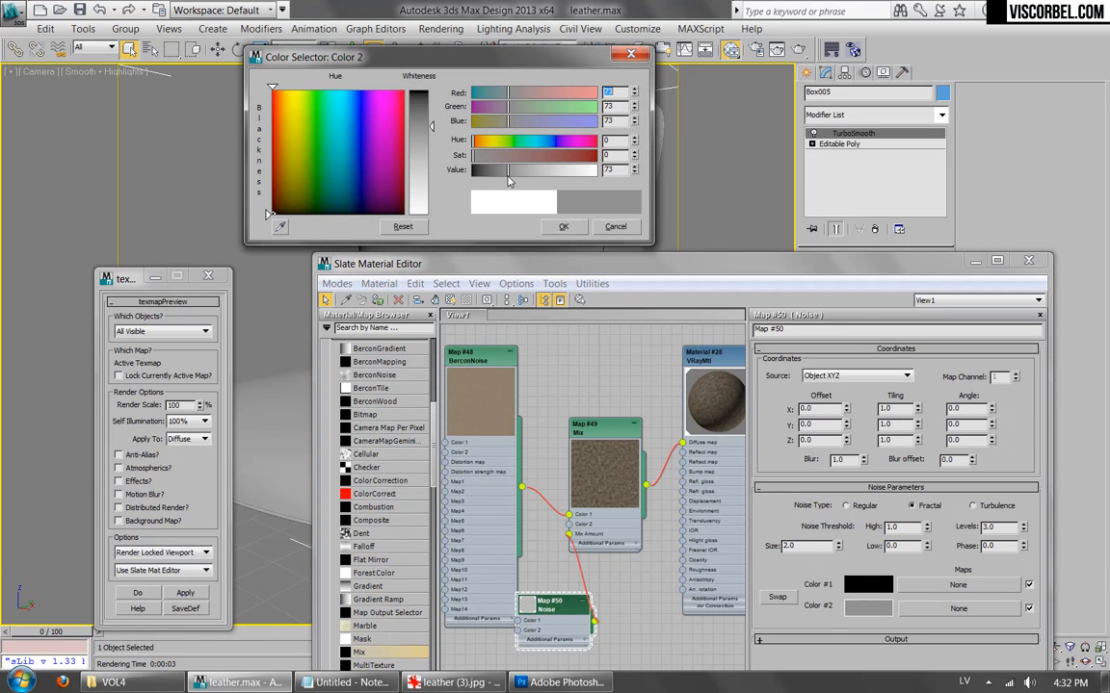
click(564, 227)
click(718, 49)
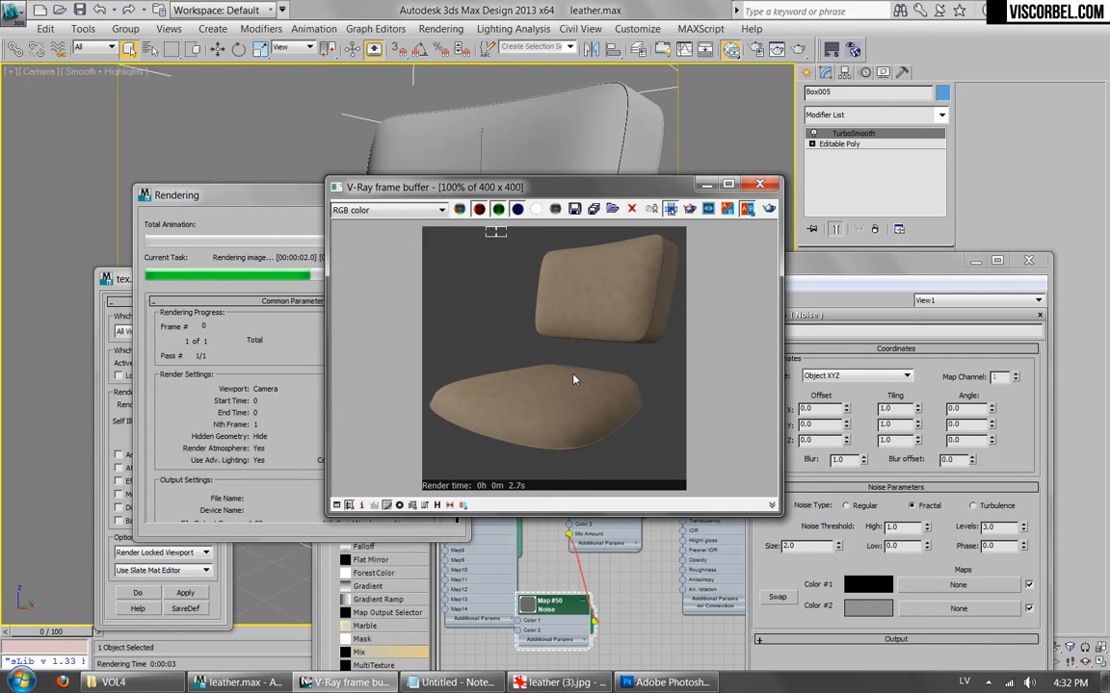
click(758, 184)
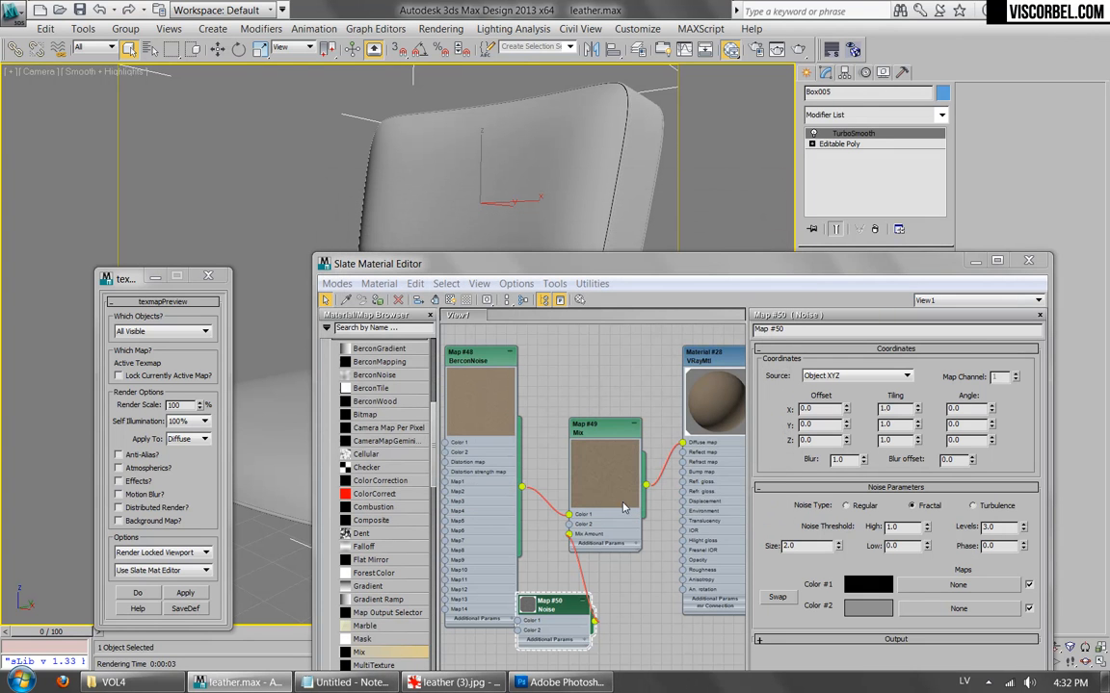
Insert a Falloff map between the Mix map and the material's diffuse slot, feeding the Mix into Map 1.
middle_drag(642, 449, 580, 444)
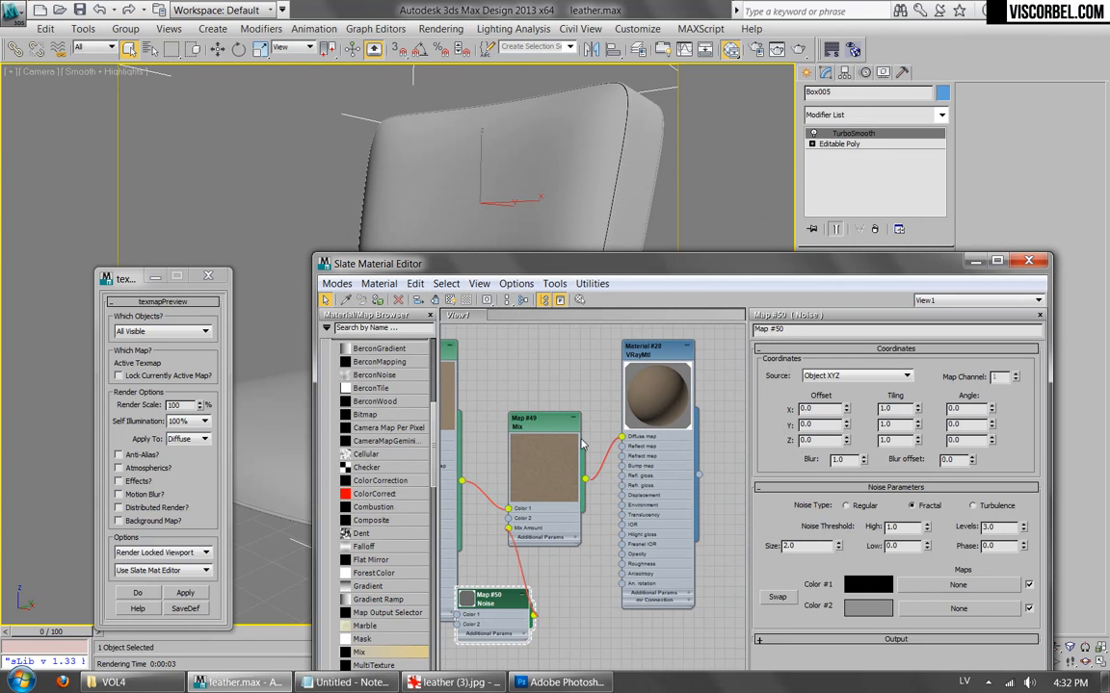
scroll(575, 445, up, 2)
drag(537, 425, 511, 413)
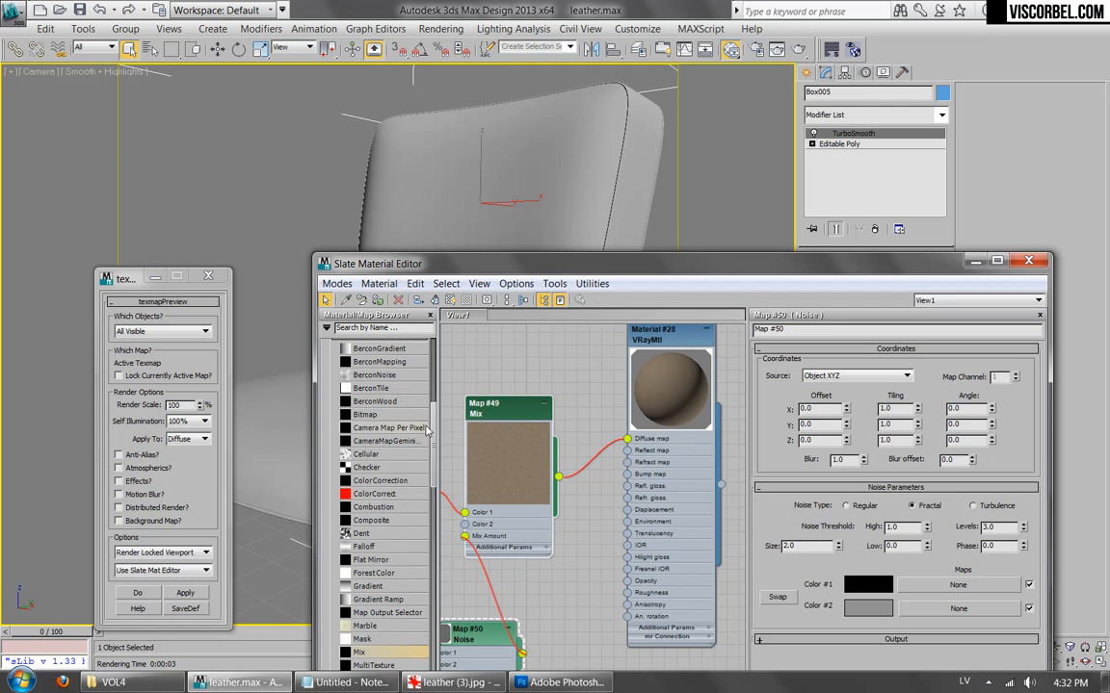
scroll(394, 394, down, 3)
scroll(432, 462, down, 1)
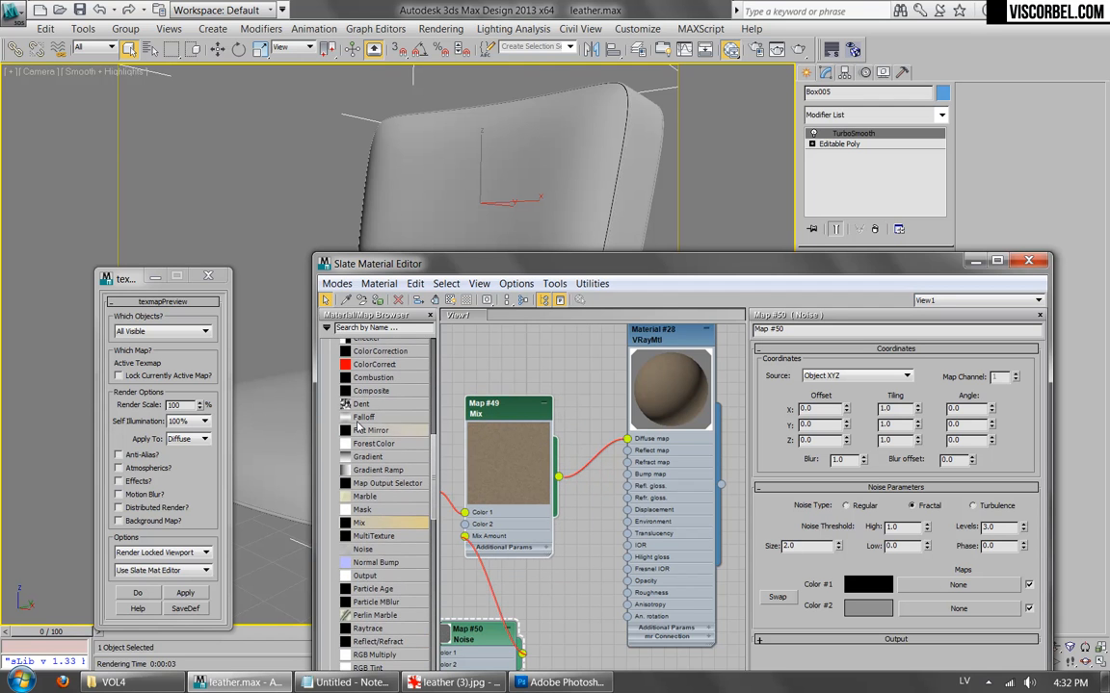
drag(592, 466, 607, 468)
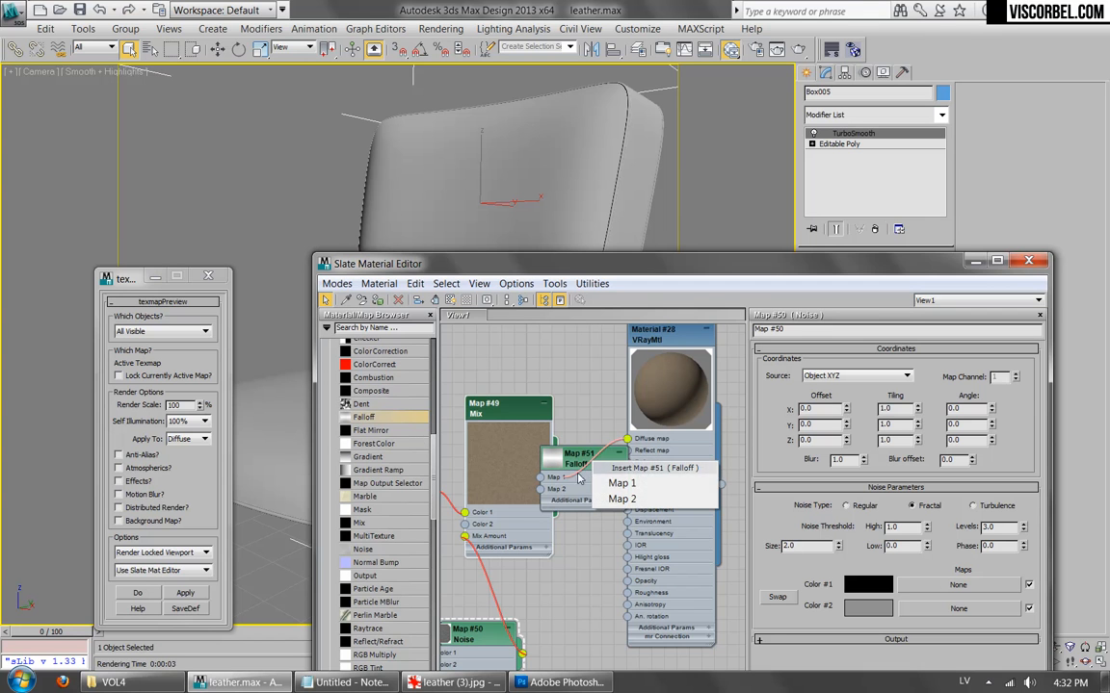
click(617, 484)
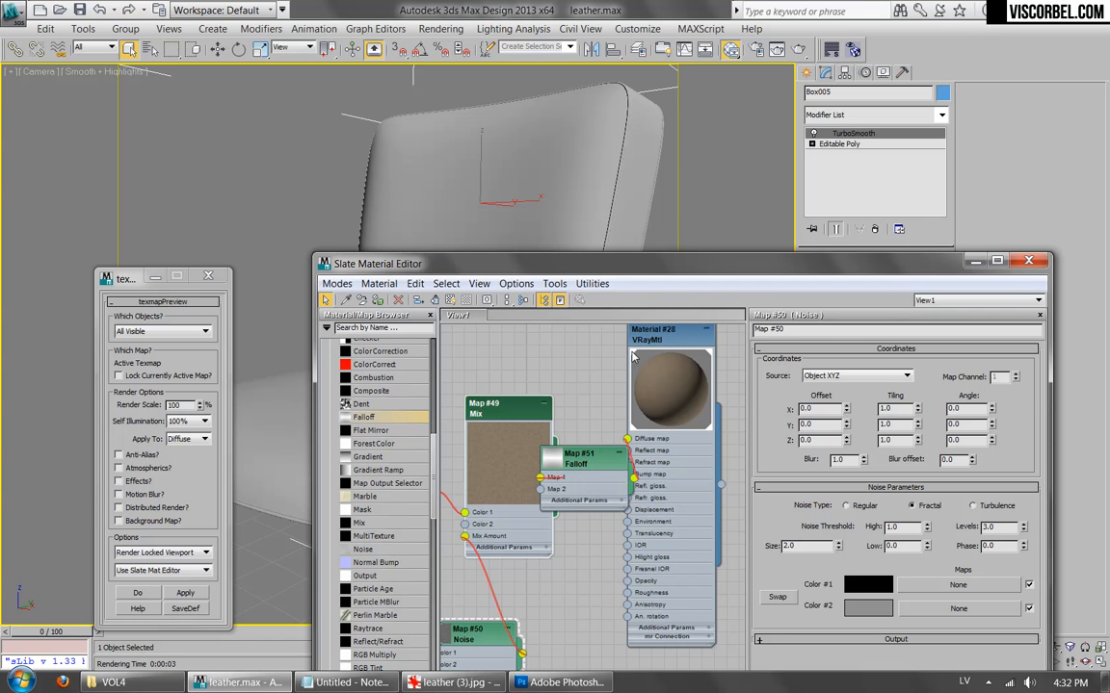
Feed the Mix map into the Falloff's Map 2 as well and set the side value to 75.
drag(594, 453, 669, 430)
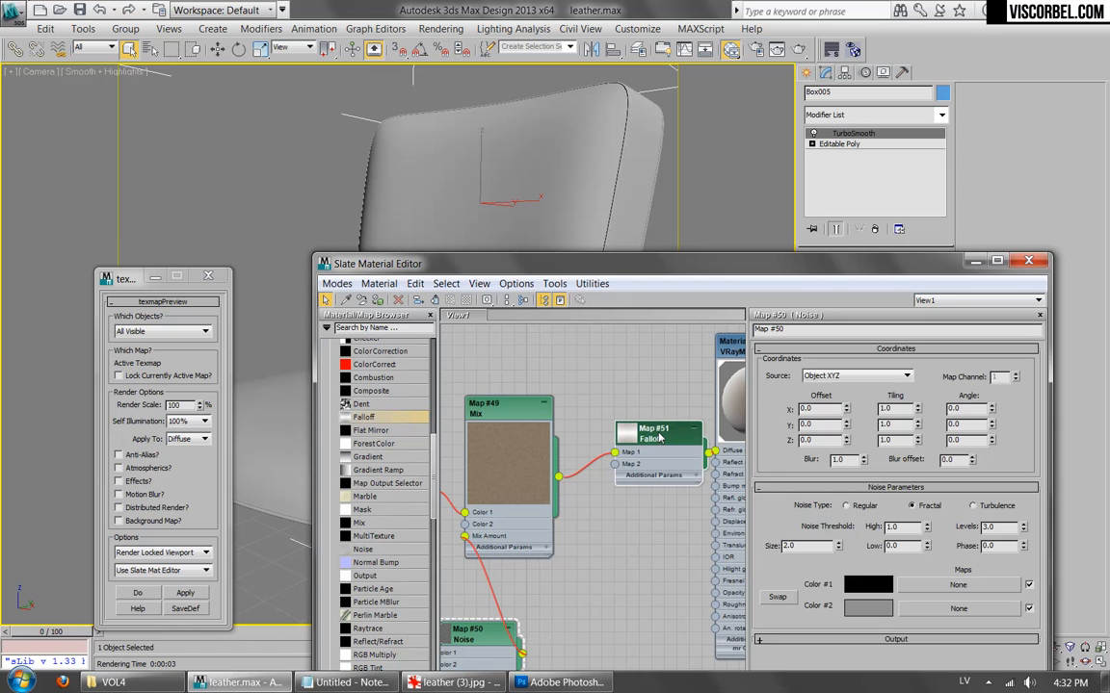
double_click(660, 439)
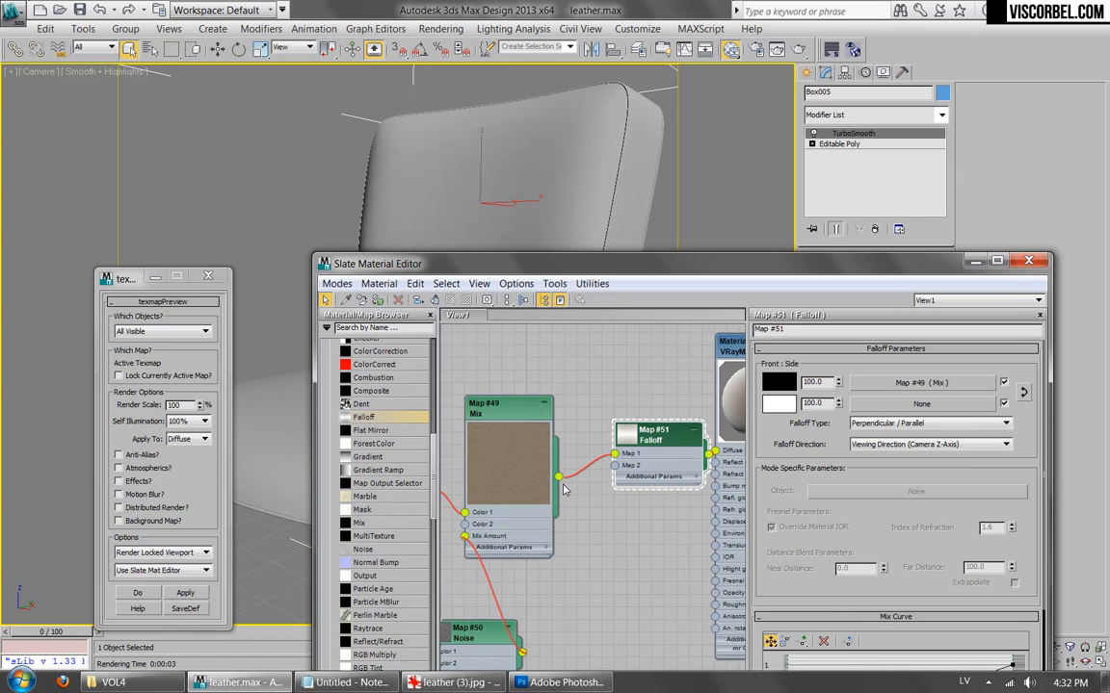
drag(559, 477, 614, 465)
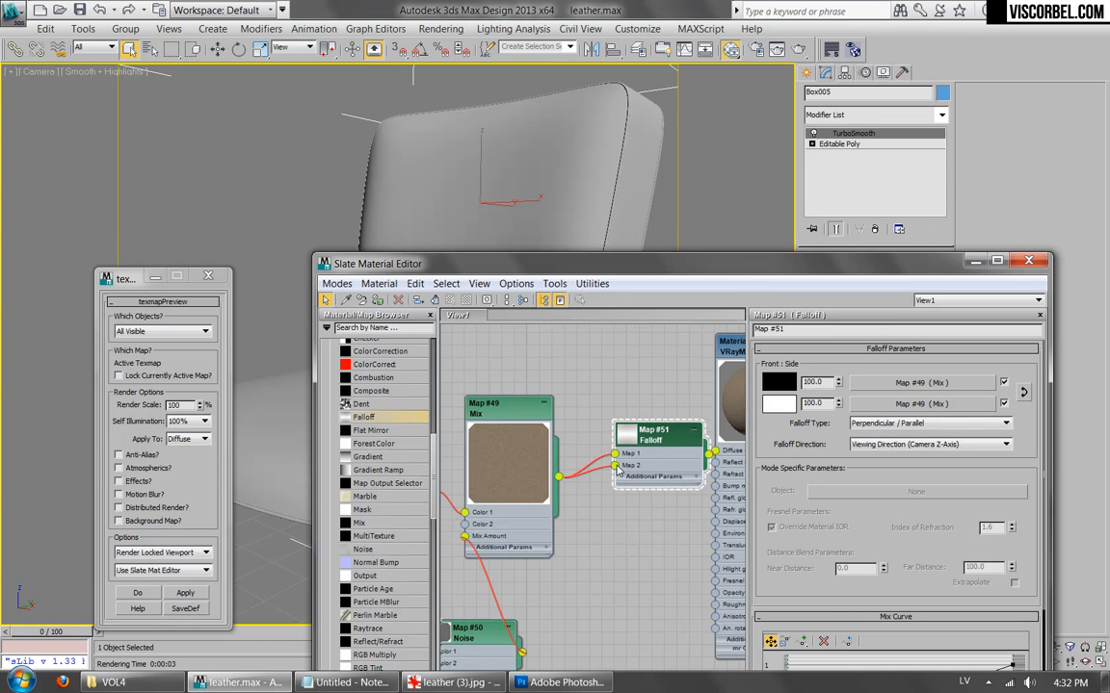
double_click(815, 402)
key(Return)
middle_drag(613, 377, 456, 377)
double_click(821, 406)
key(Return)
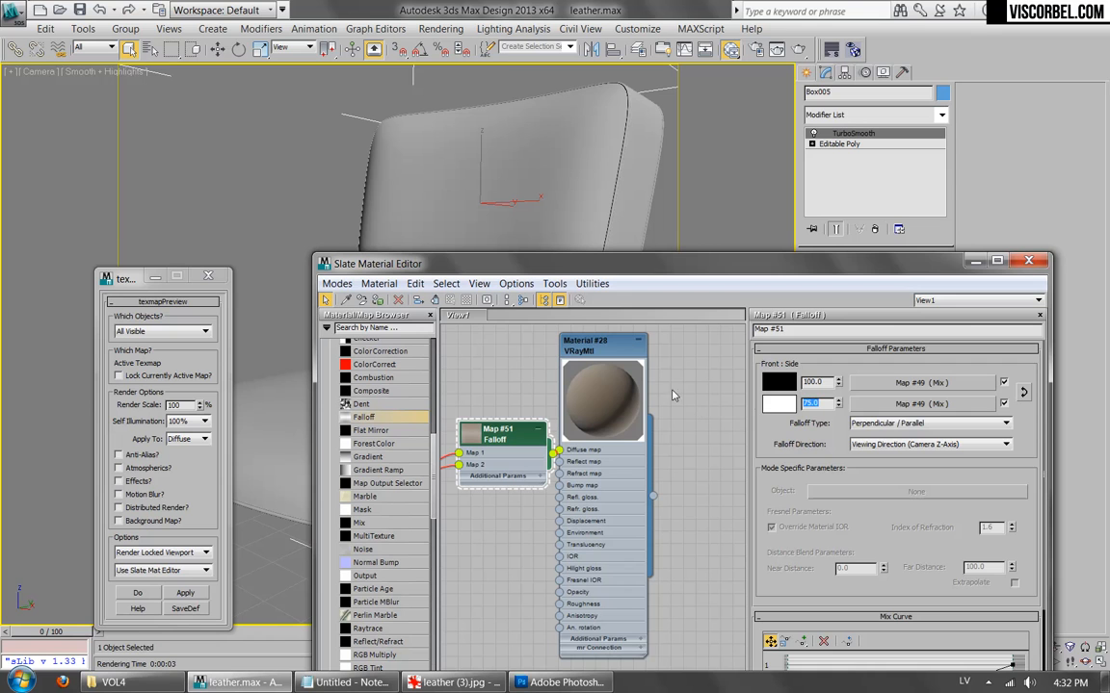
Bend the Falloff's mix curve downward with a Bezier end point and render the cushions to check the edges.
drag(779, 536, 820, 391)
click(803, 533)
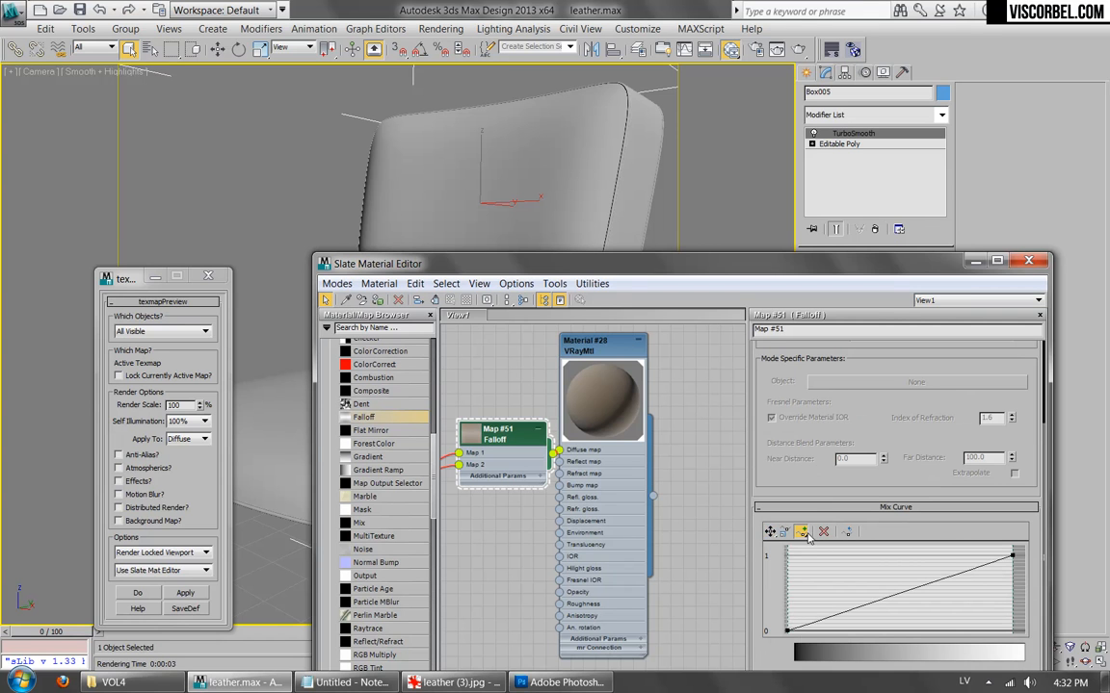
right_click(923, 553)
right_click(1014, 554)
click(1023, 538)
drag(957, 575, 1021, 605)
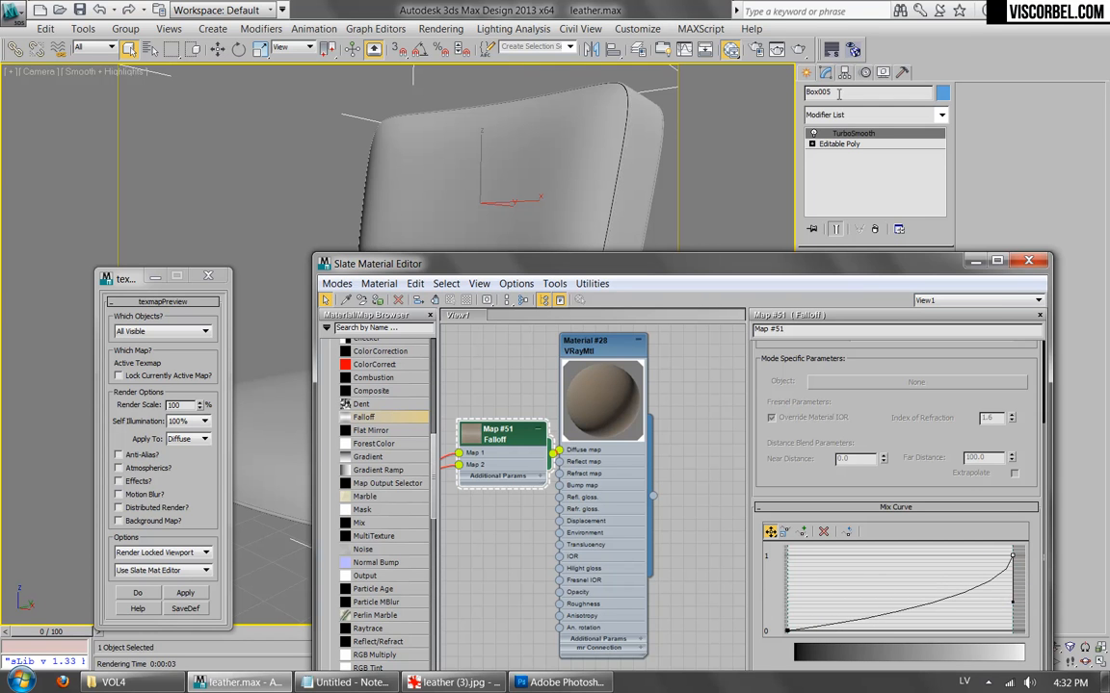
click(731, 49)
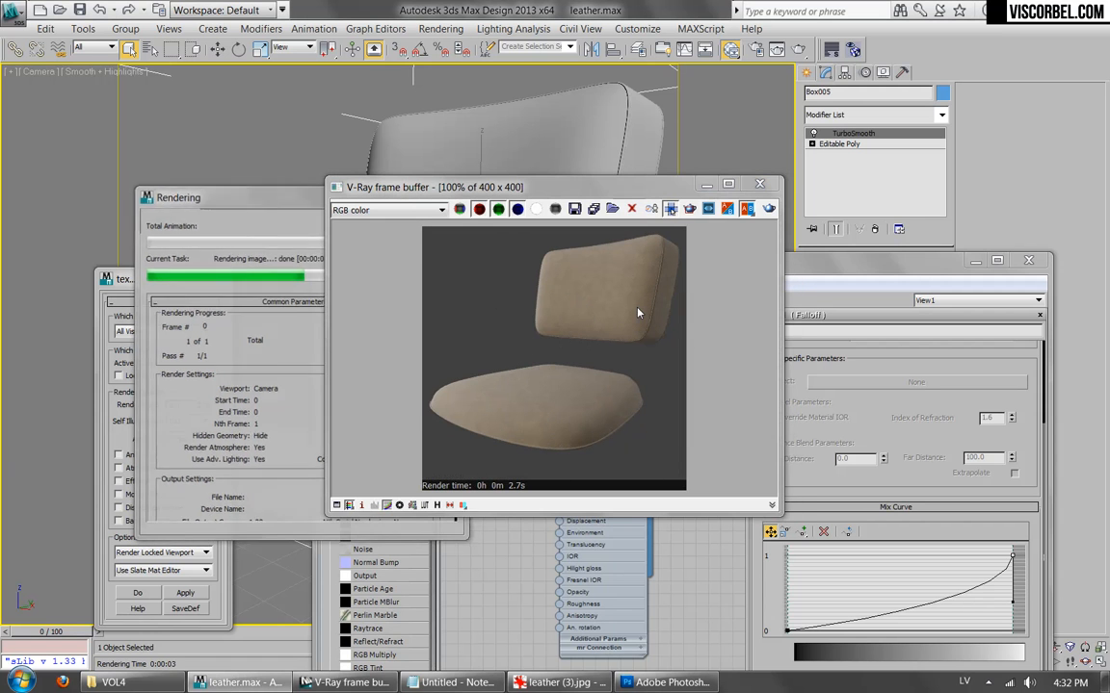
click(759, 184)
Connect the Mix map to the material's Bump slot through a Color Correction map with saturation -100.
scroll(680, 444, up, 4)
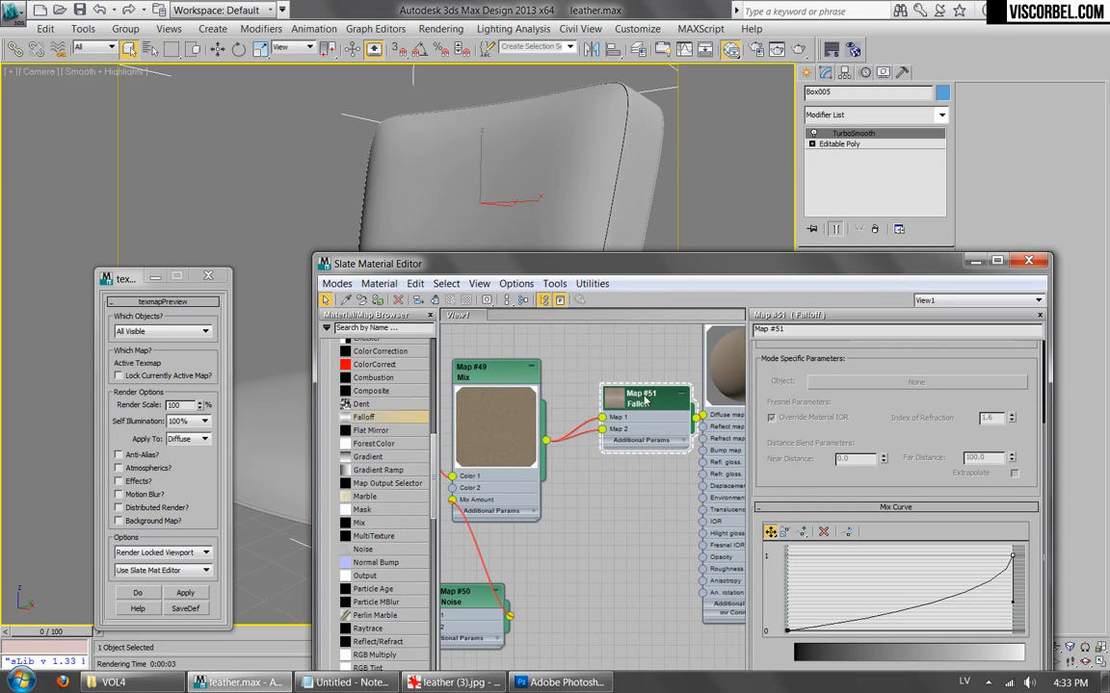
drag(645, 403, 631, 390)
drag(570, 468, 702, 451)
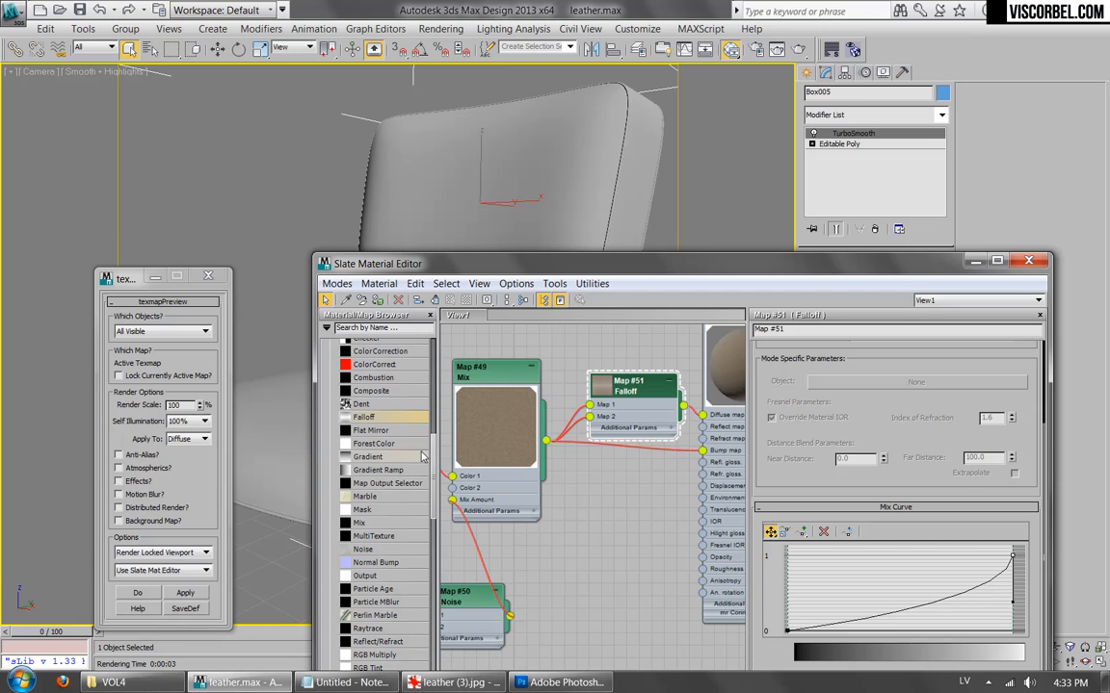
drag(378, 352, 644, 502)
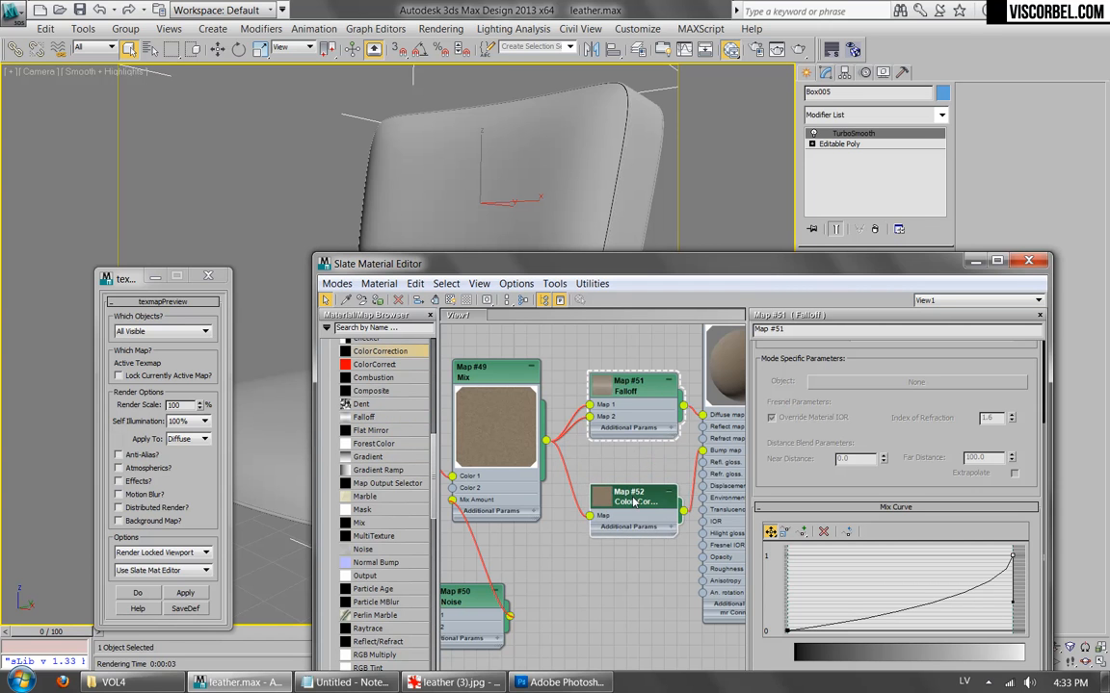
drag(874, 575, 635, 570)
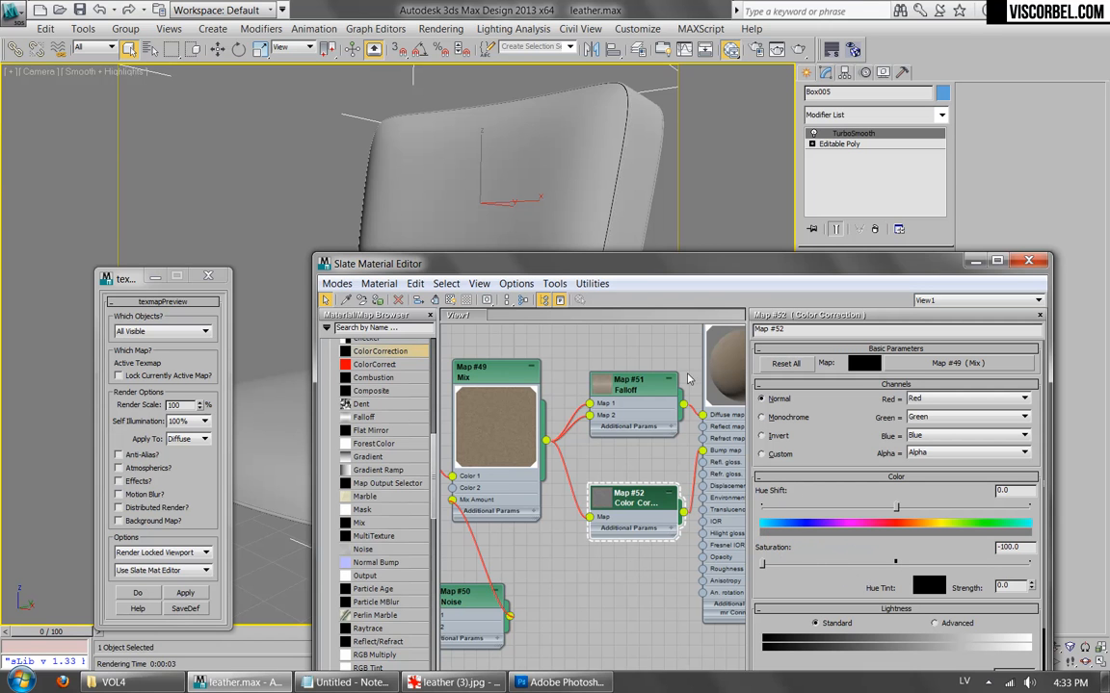
Set the test material's bump amount to 60 and render the cushions to check the relief.
middle_drag(687, 380, 555, 438)
click(653, 372)
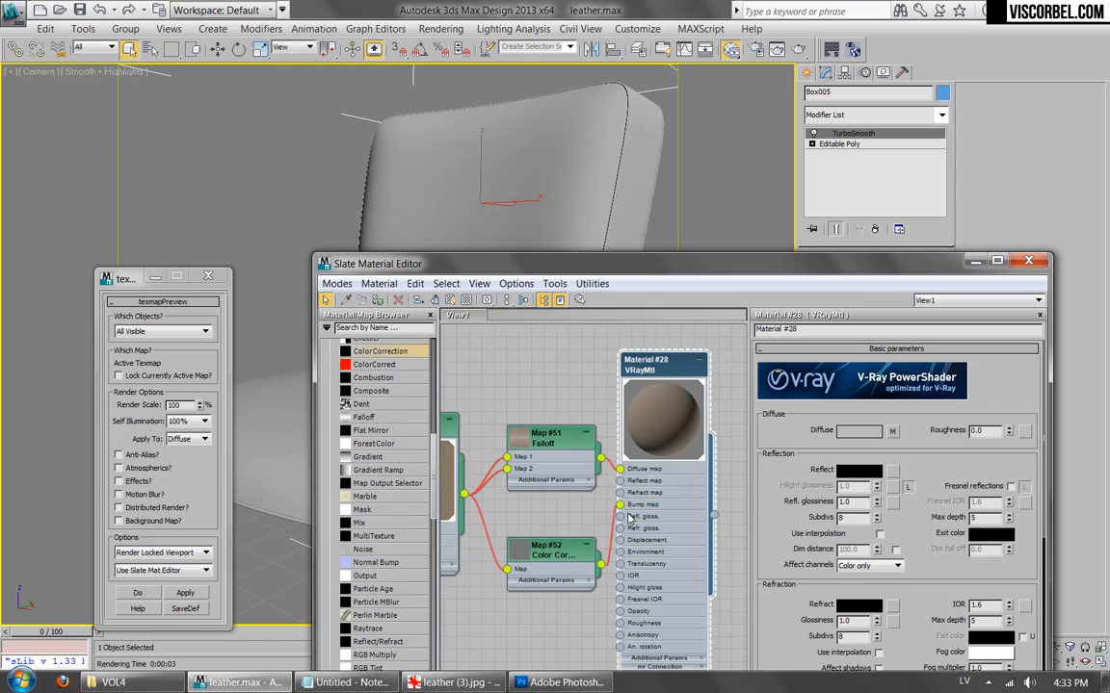
scroll(765, 601, down, 5)
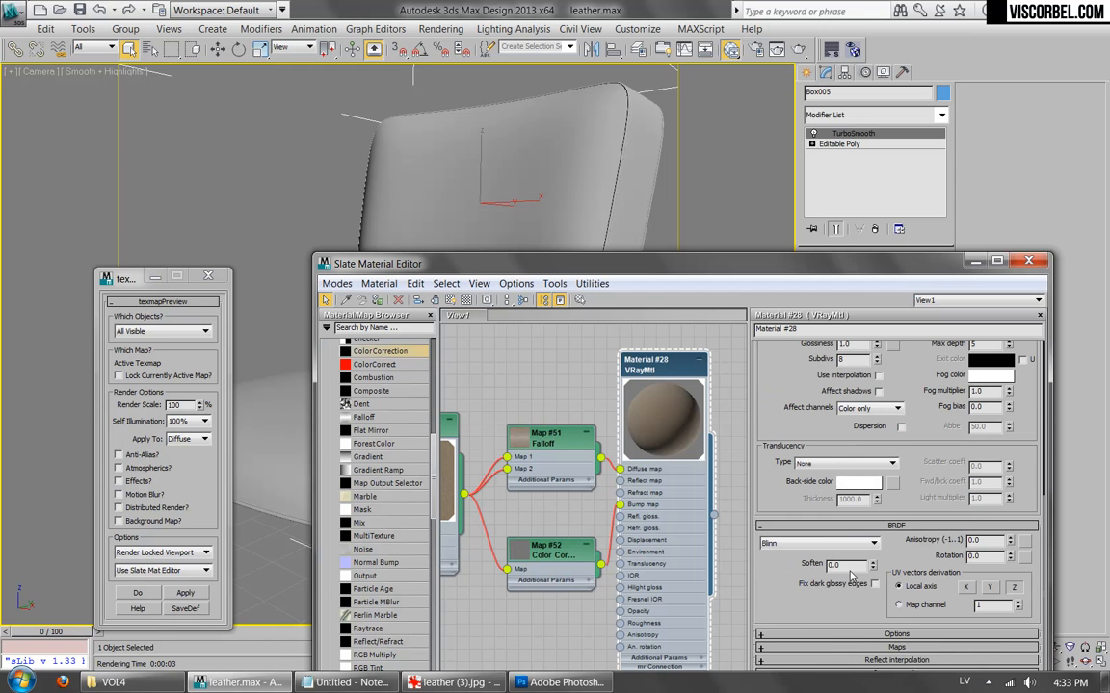
click(834, 650)
double_click(834, 633)
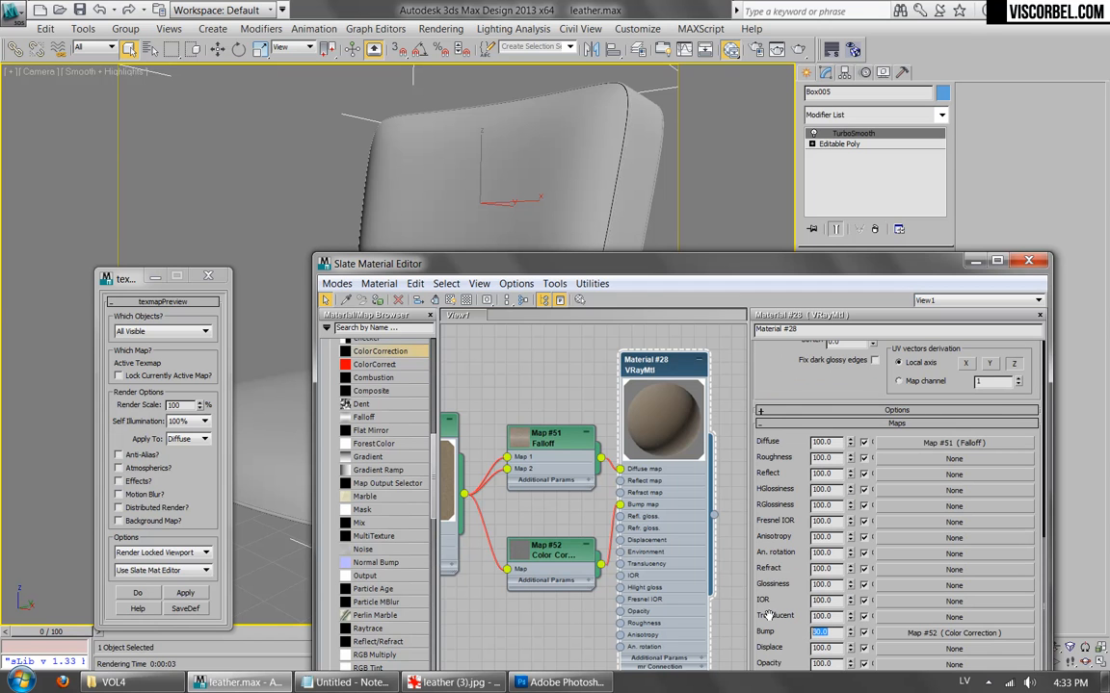
text(60)
key(Return)
key(shift+q)
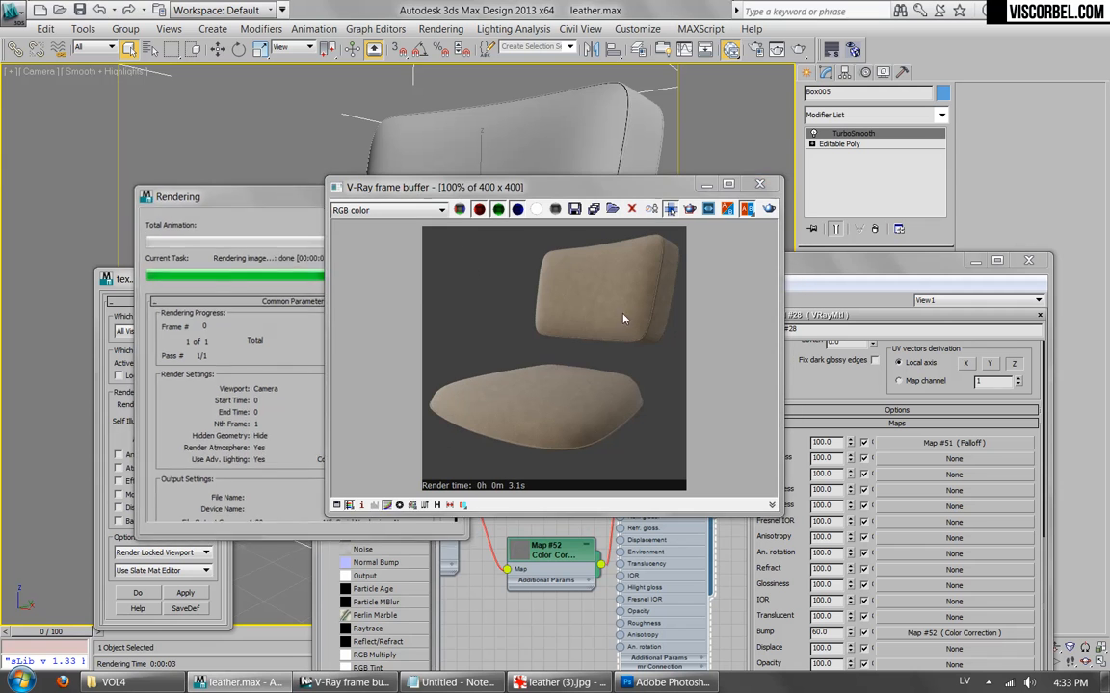
click(774, 186)
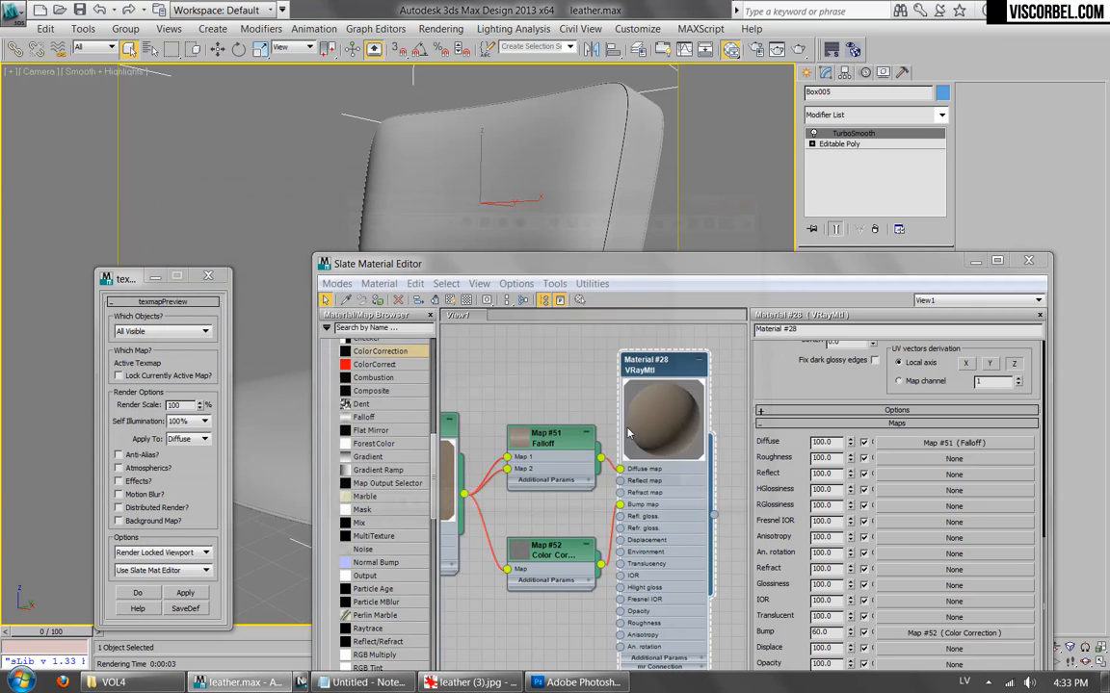
Create a VRayBlendMtl with the Leather material as Base and the test material as Coat 1.
scroll(604, 520, down, 5)
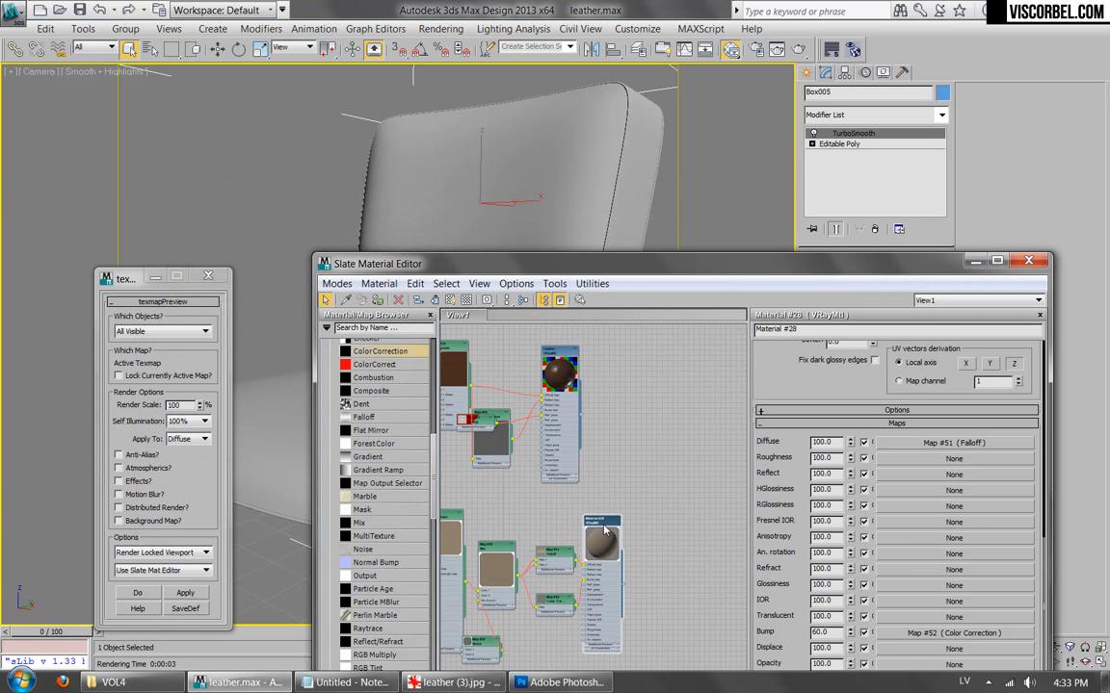
drag(559, 354, 601, 378)
right_click(675, 446)
mouse_move(716, 459)
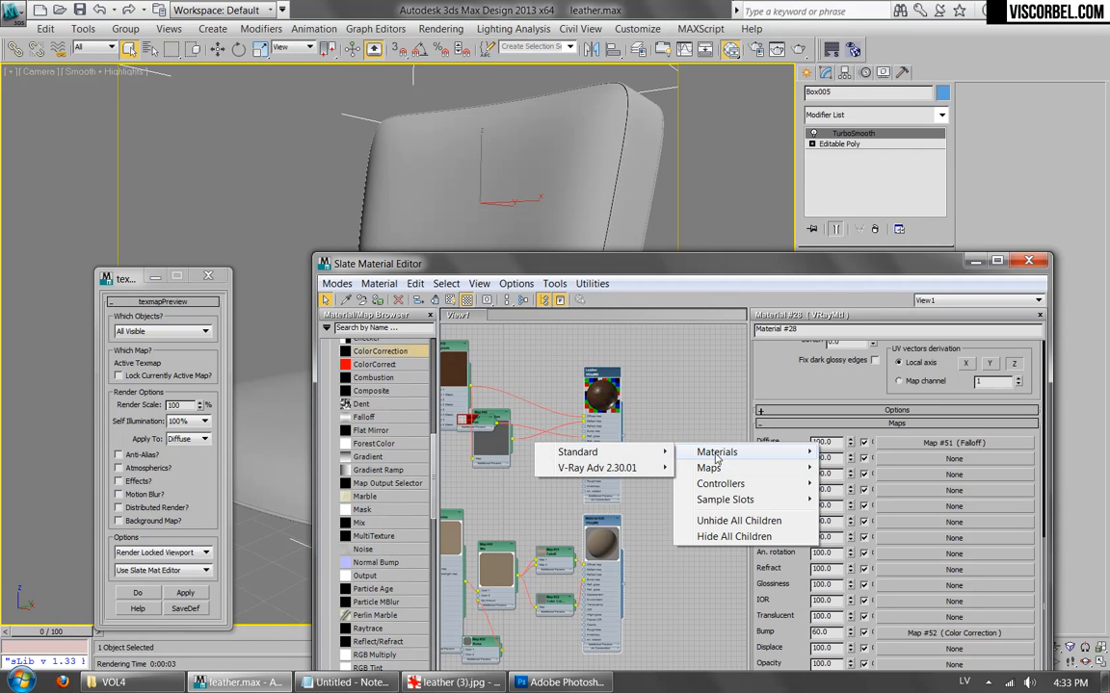
mouse_move(616, 468)
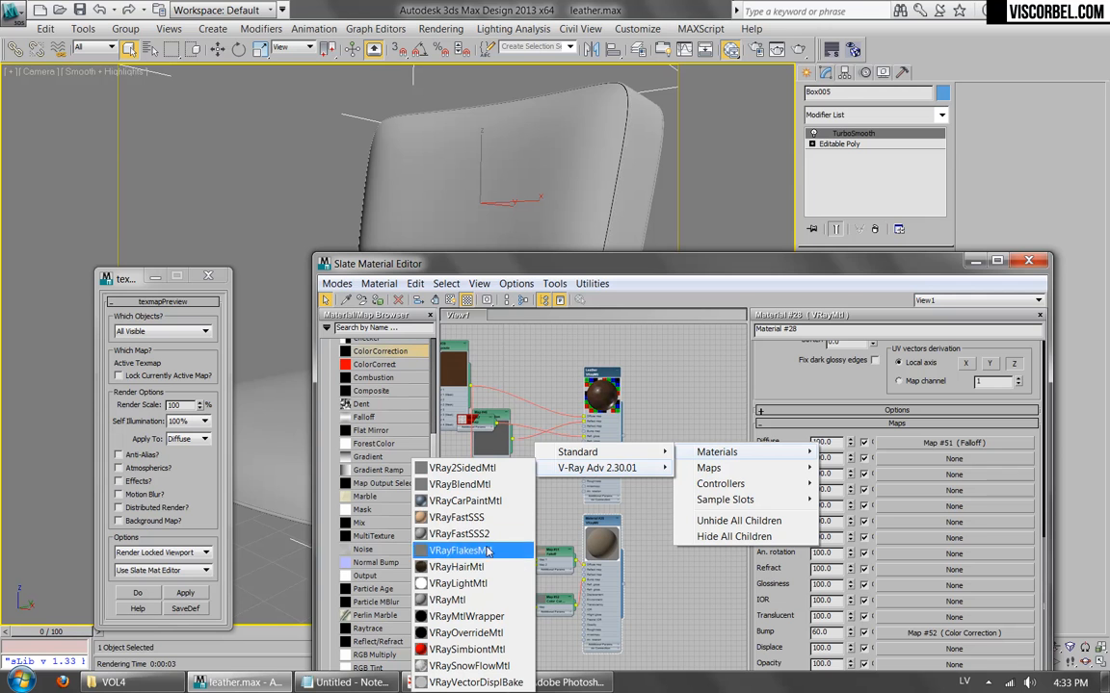
click(460, 485)
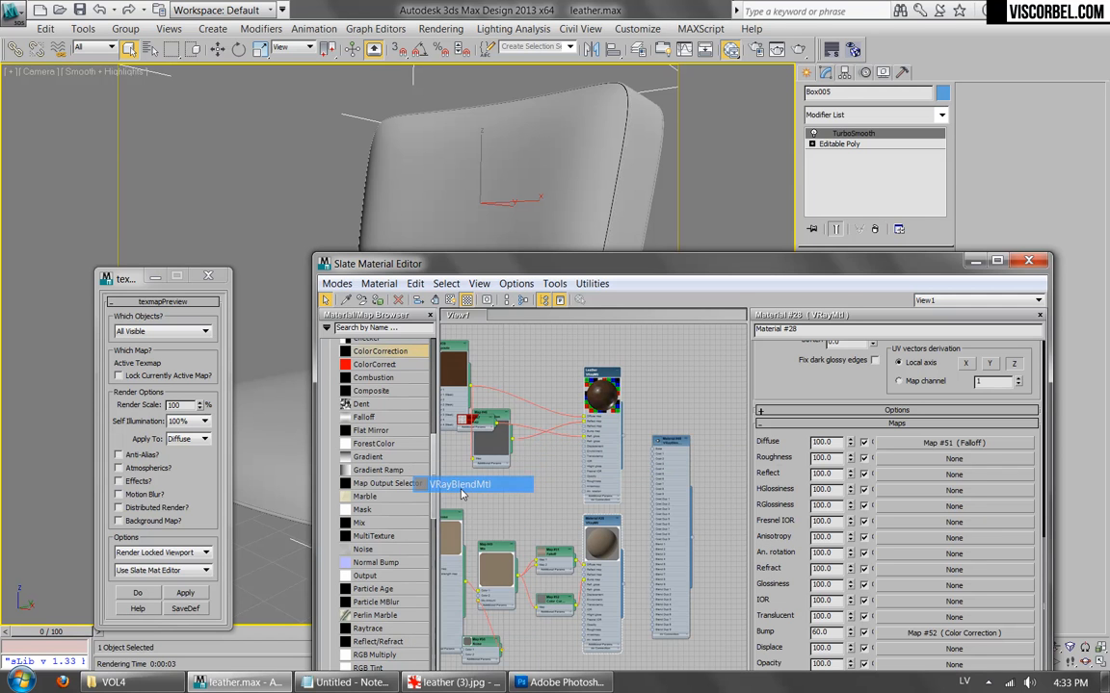
scroll(598, 466, up, 2)
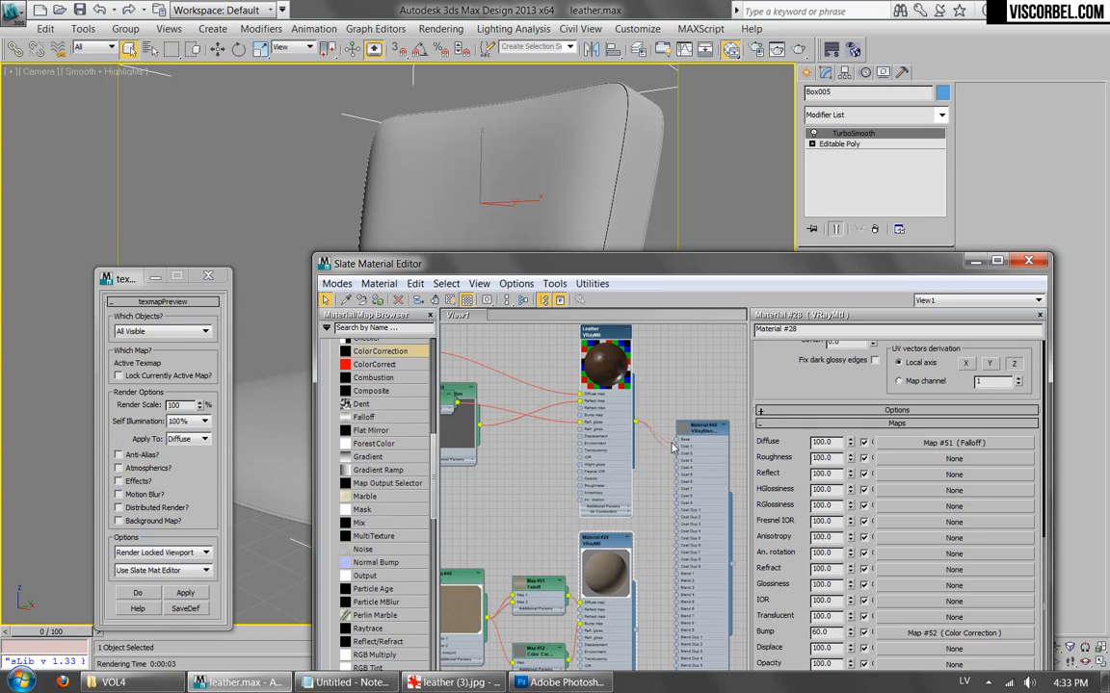
drag(637, 633, 680, 451)
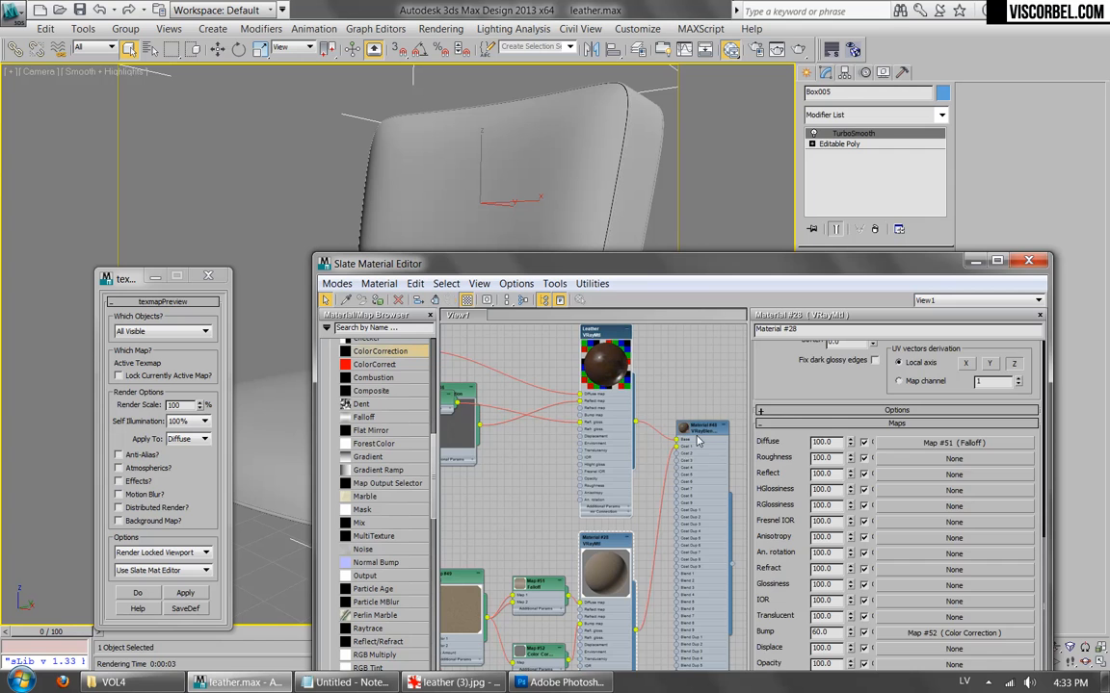
Assign a Composite map to the blend material's first blend amount and move its node clear of the other nodes.
double_click(699, 440)
click(938, 462)
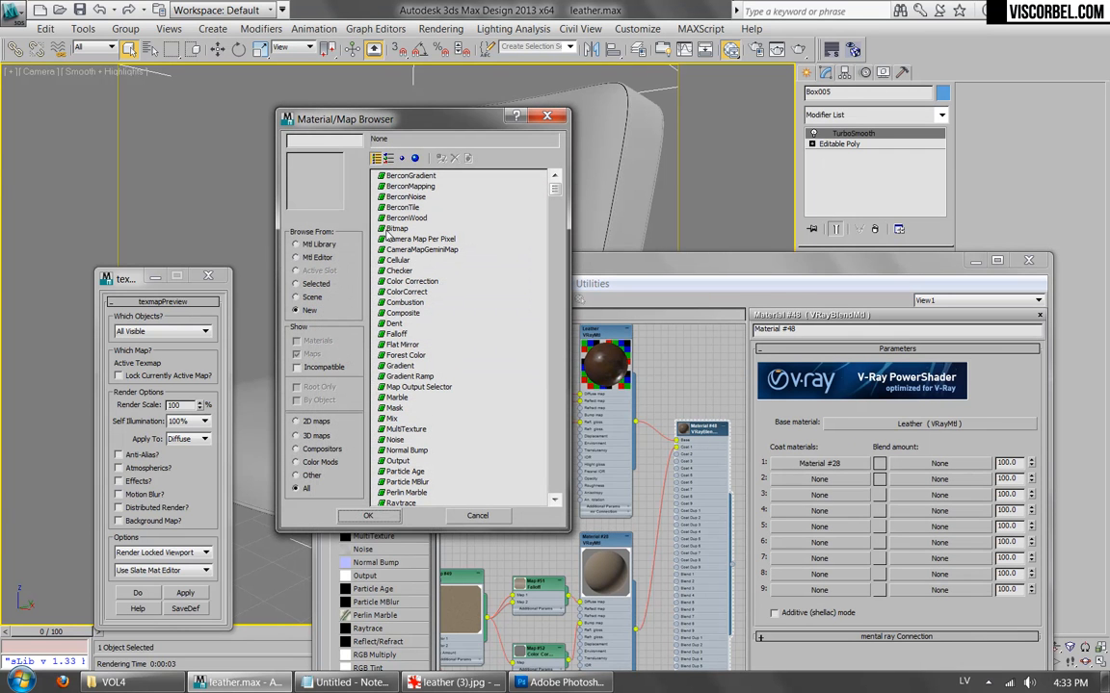
double_click(393, 292)
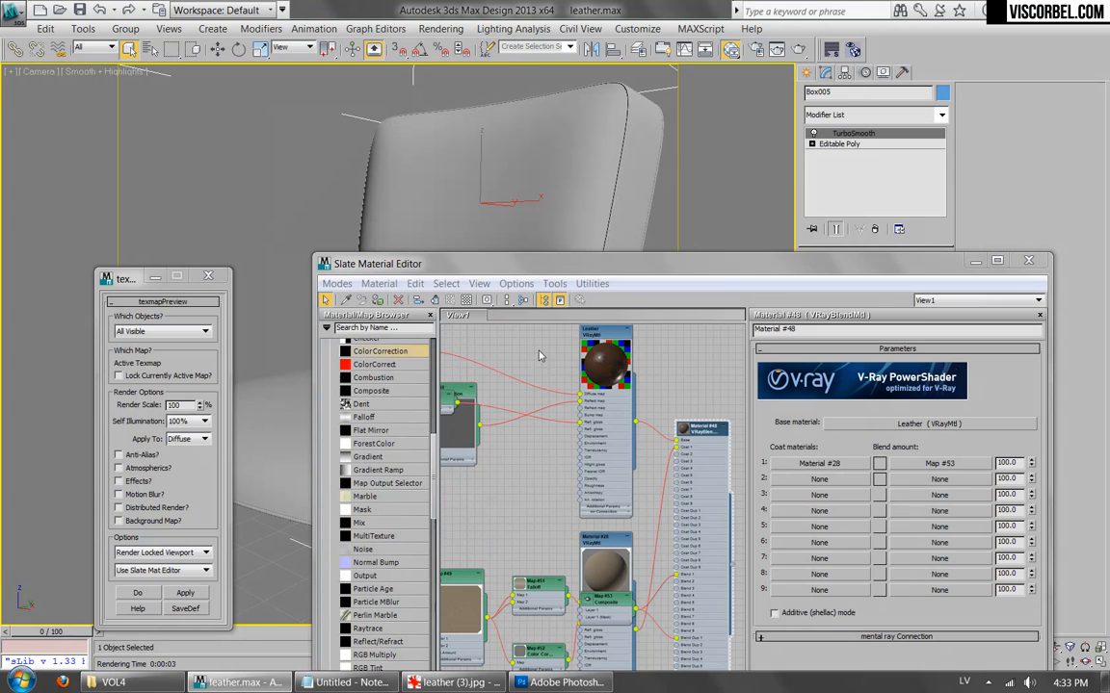
middle_drag(637, 525, 585, 511)
drag(552, 568, 745, 574)
middle_drag(729, 562, 609, 488)
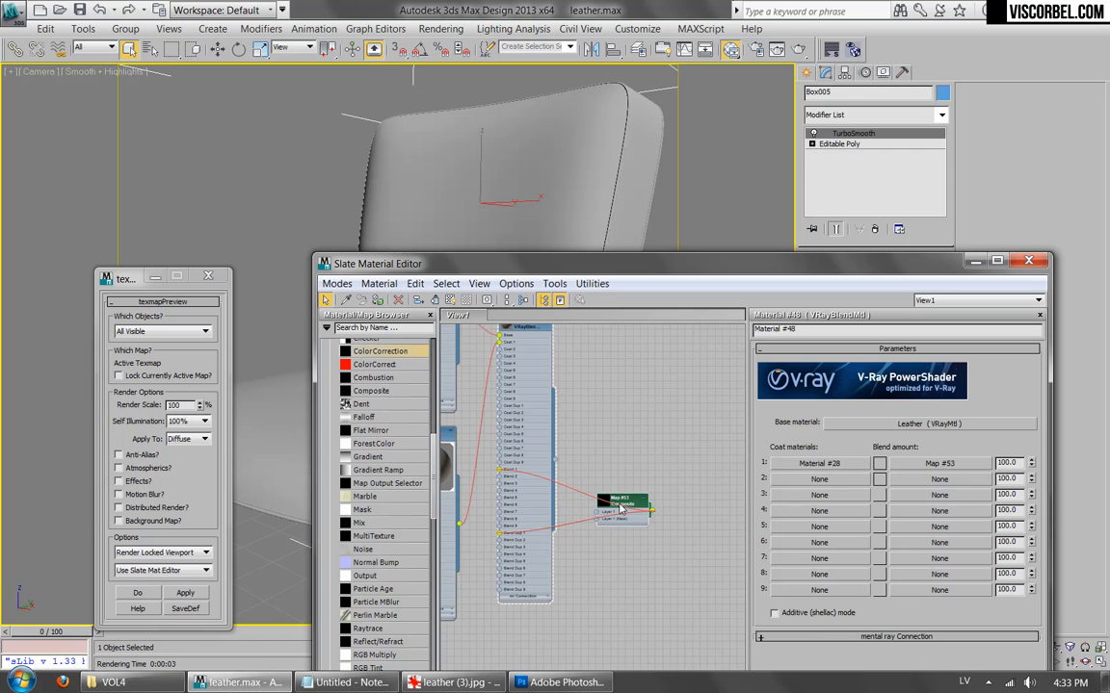
Load the bitmap dirt (13).png into Layer 1 of the Composite map and place its node below the Composite.
double_click(622, 510)
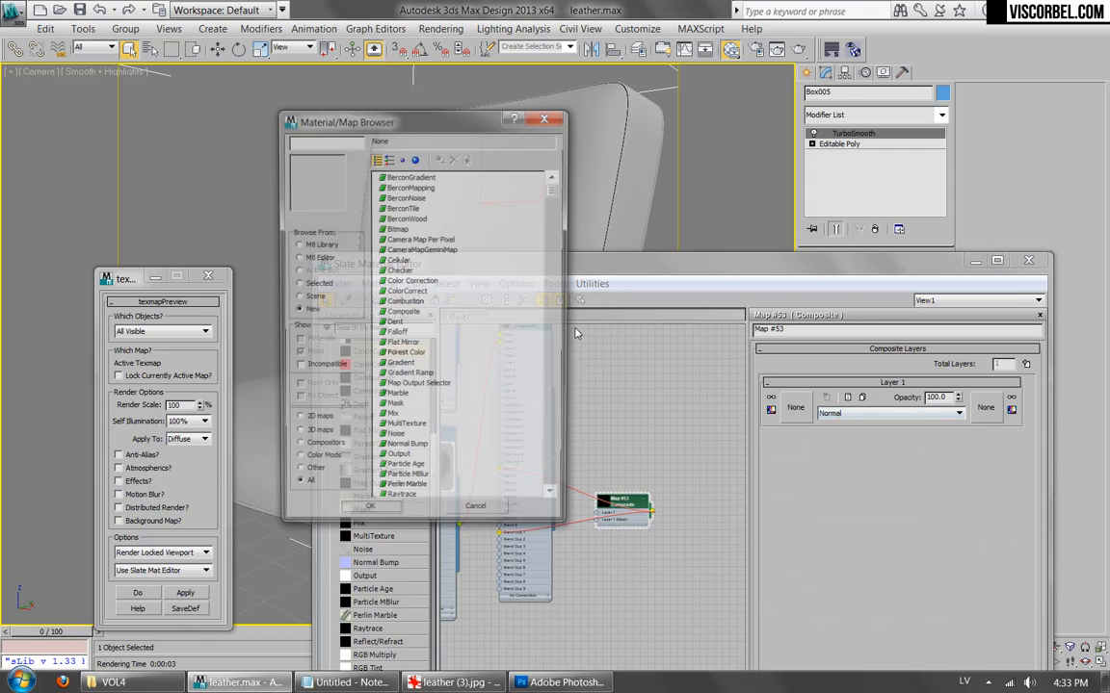
click(795, 407)
double_click(395, 229)
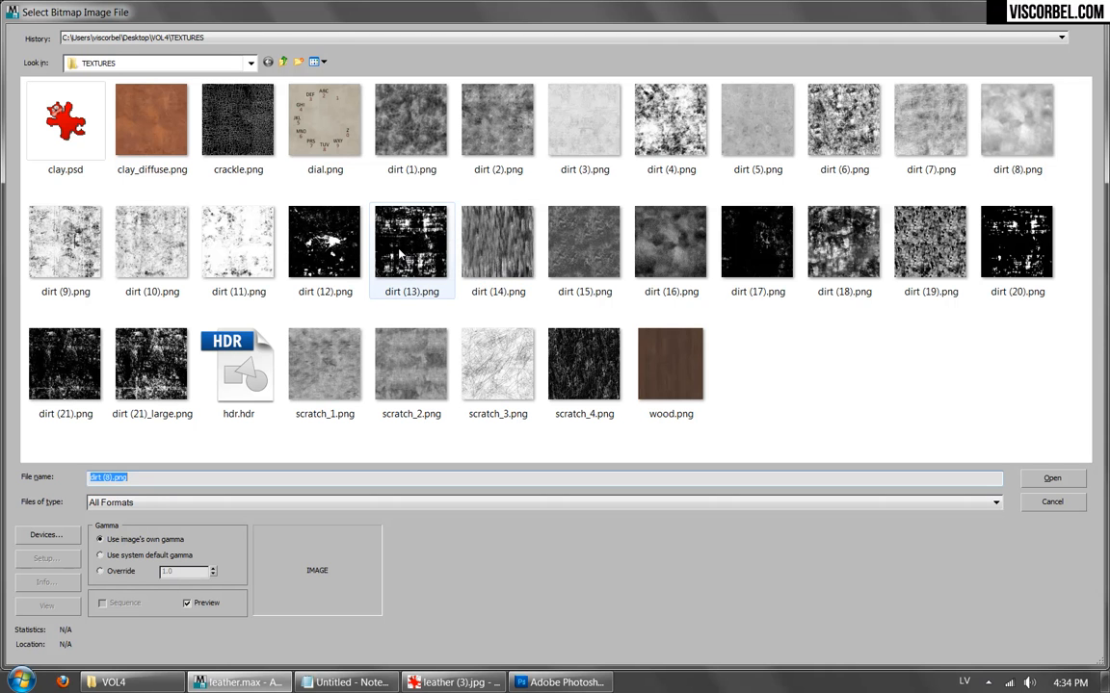
double_click(399, 253)
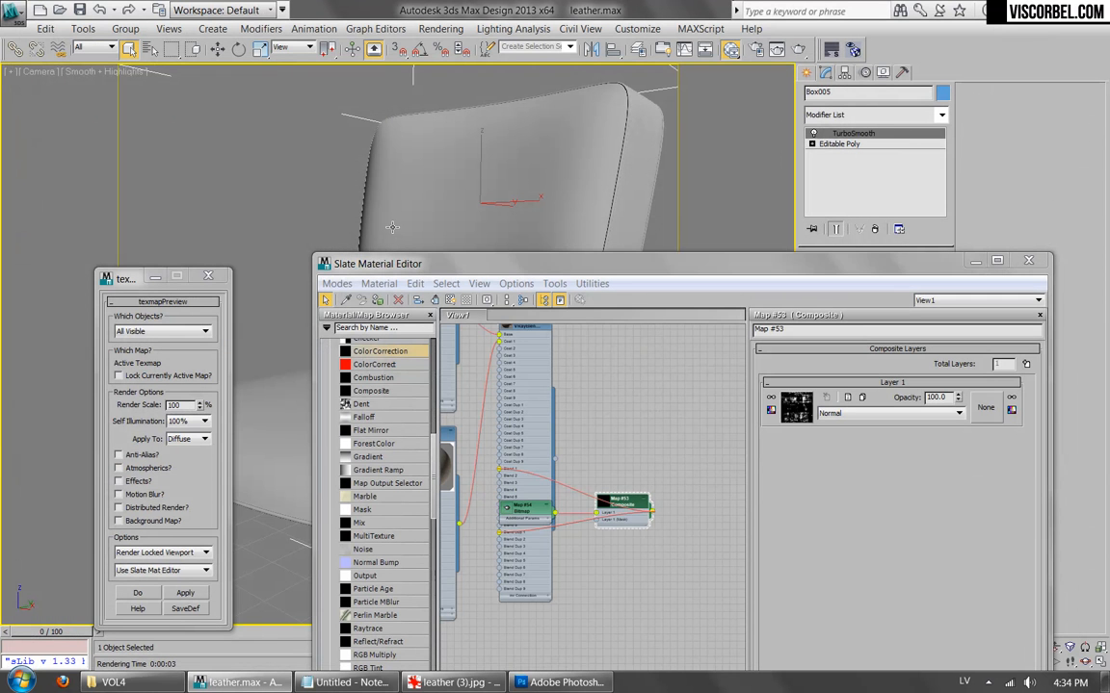
drag(526, 495, 628, 532)
Show the dirt bitmap in the viewport, assign the blend material to the cushions and enlarge its node preview.
right_click(627, 533)
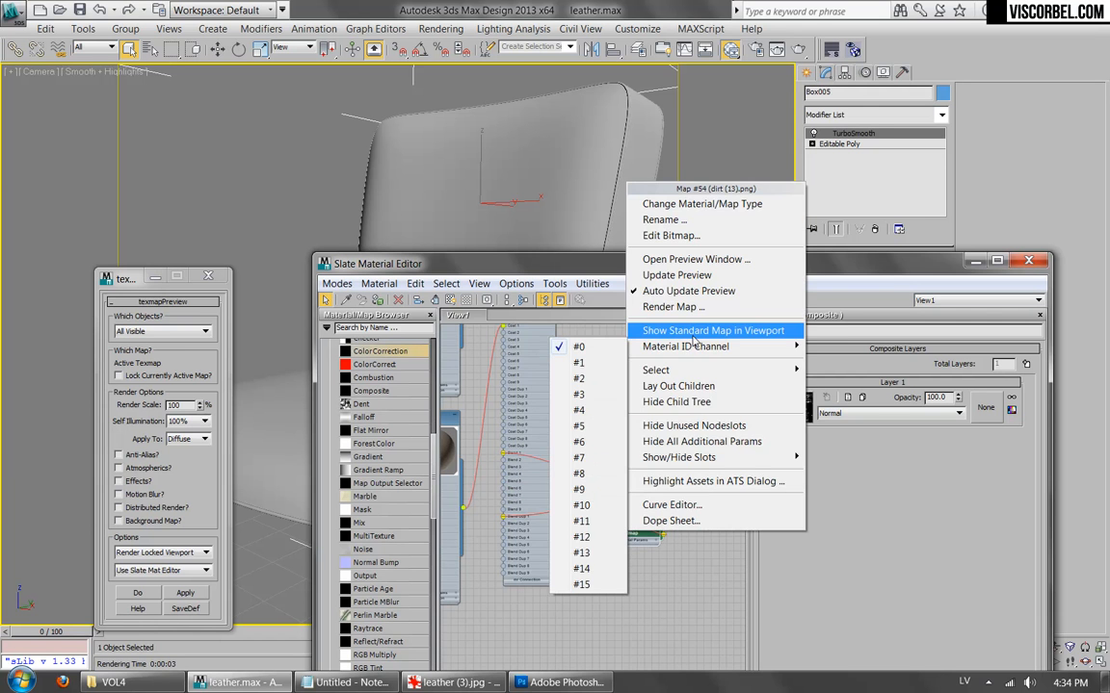
click(693, 332)
drag(607, 263, 703, 224)
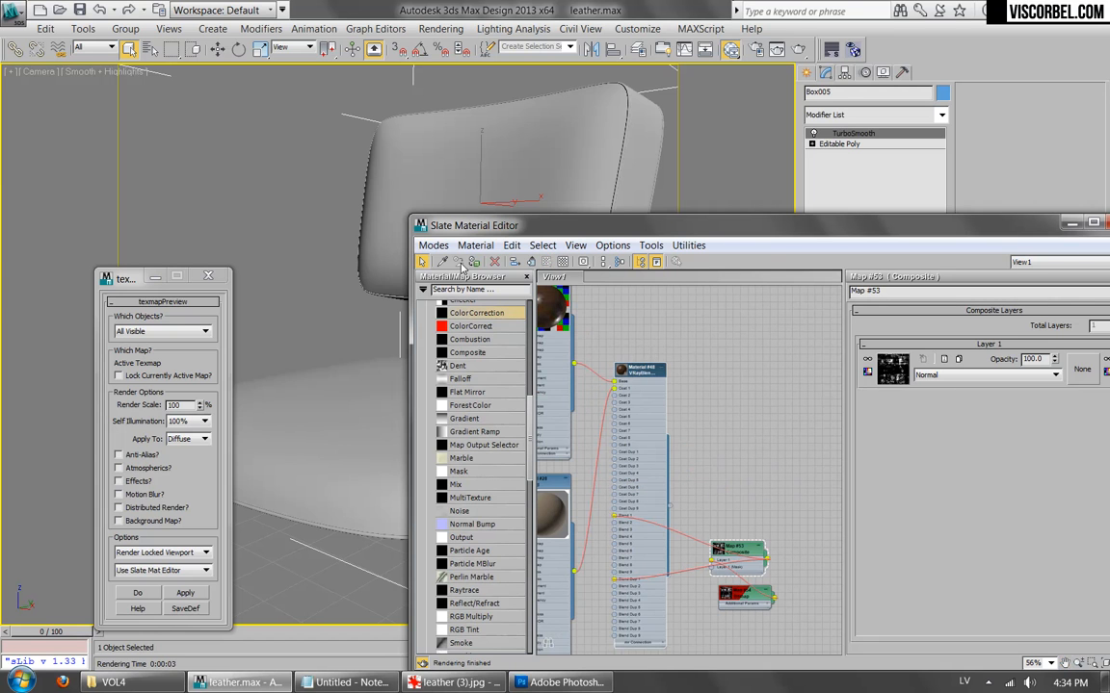
double_click(622, 370)
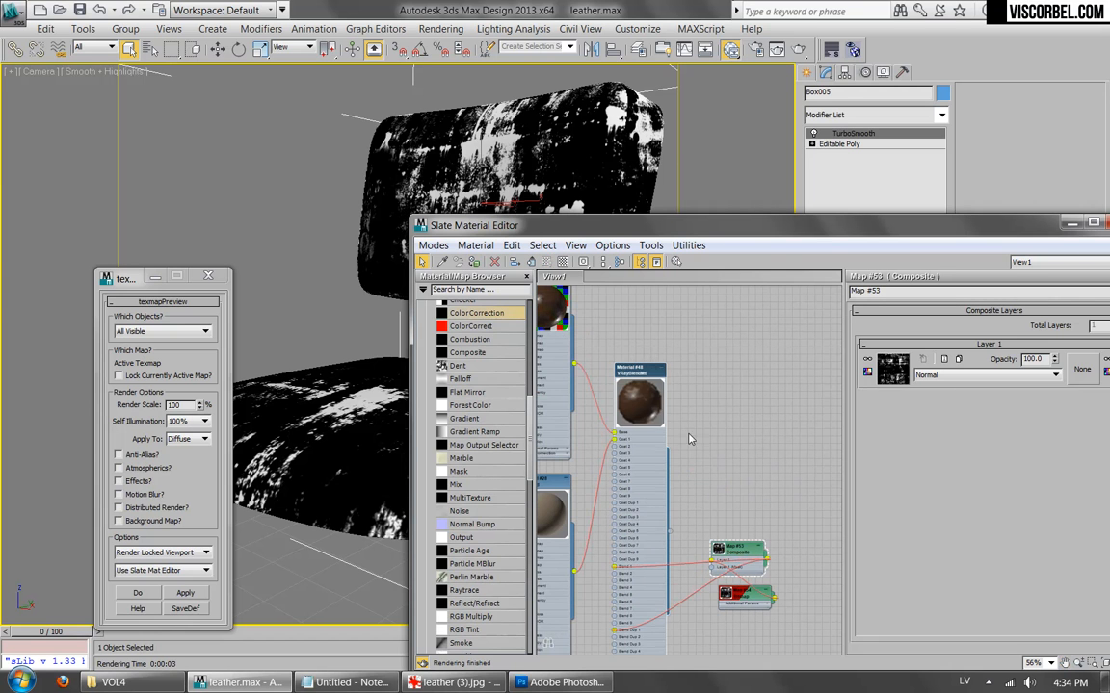
Set the dirt bitmap's U and V tiling to 2.0 and move the material editor back fully into view.
middle_drag(725, 476, 719, 385)
scroll(718, 385, up, 1)
click(745, 527)
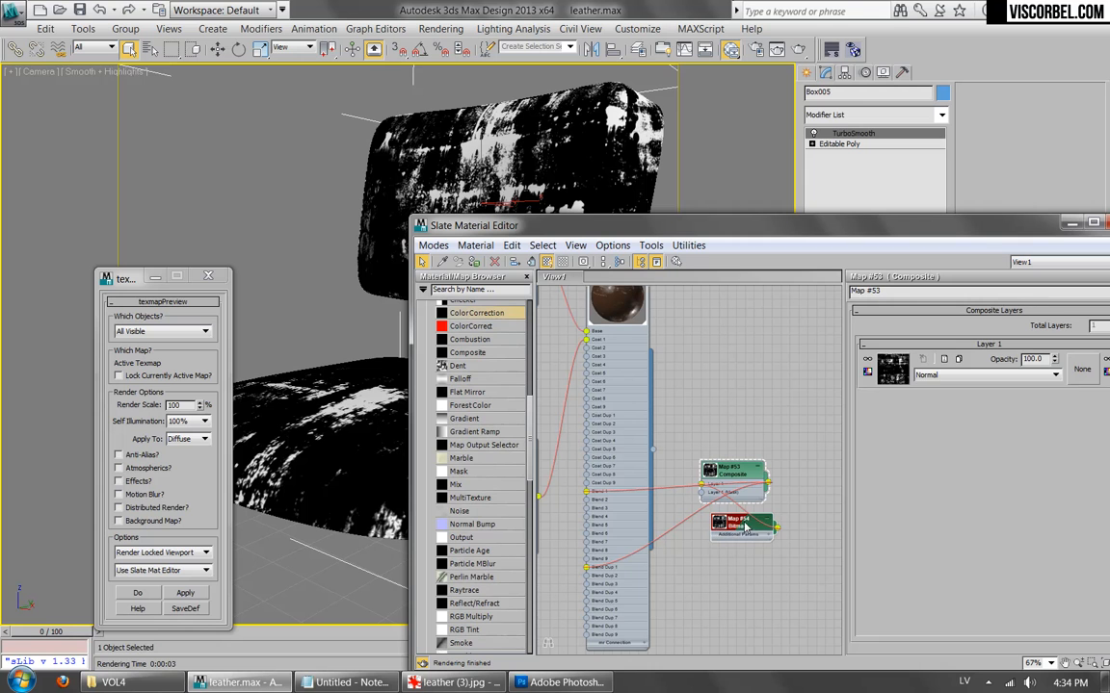
click(893, 368)
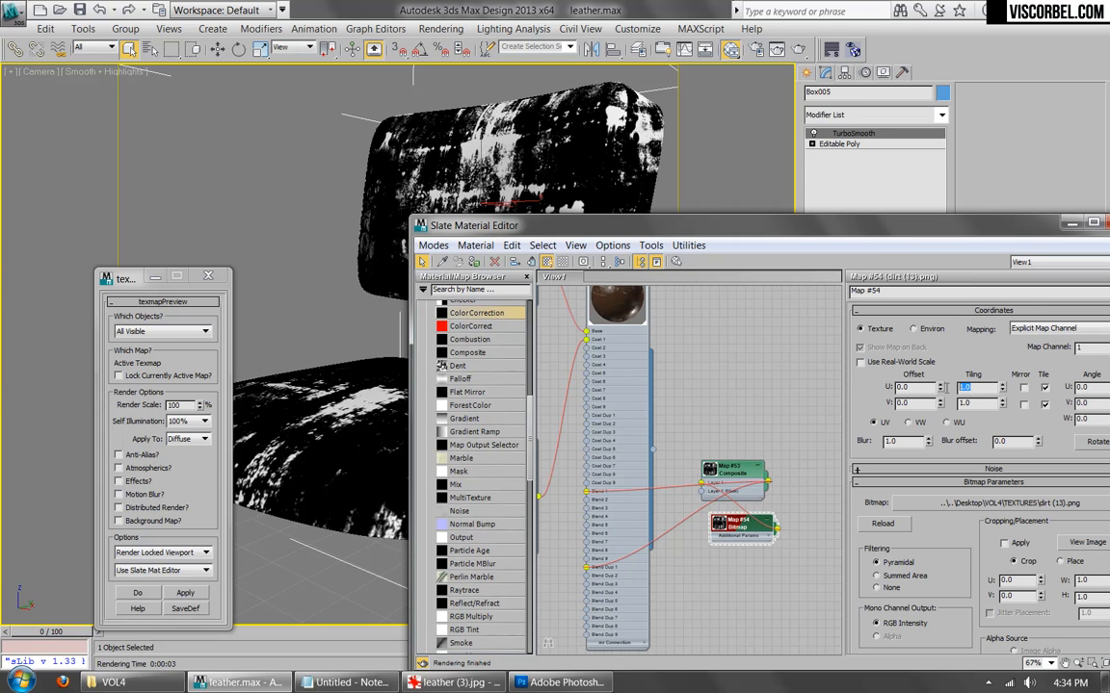
double_click(973, 405)
text(2)
key(Return)
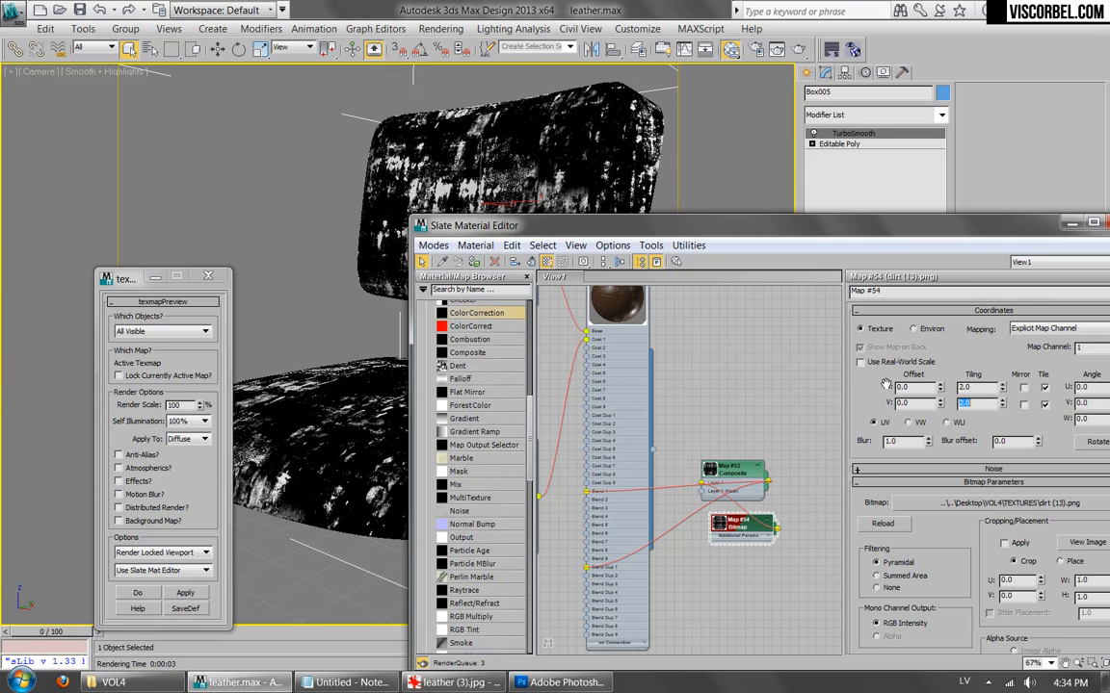
drag(700, 238, 622, 160)
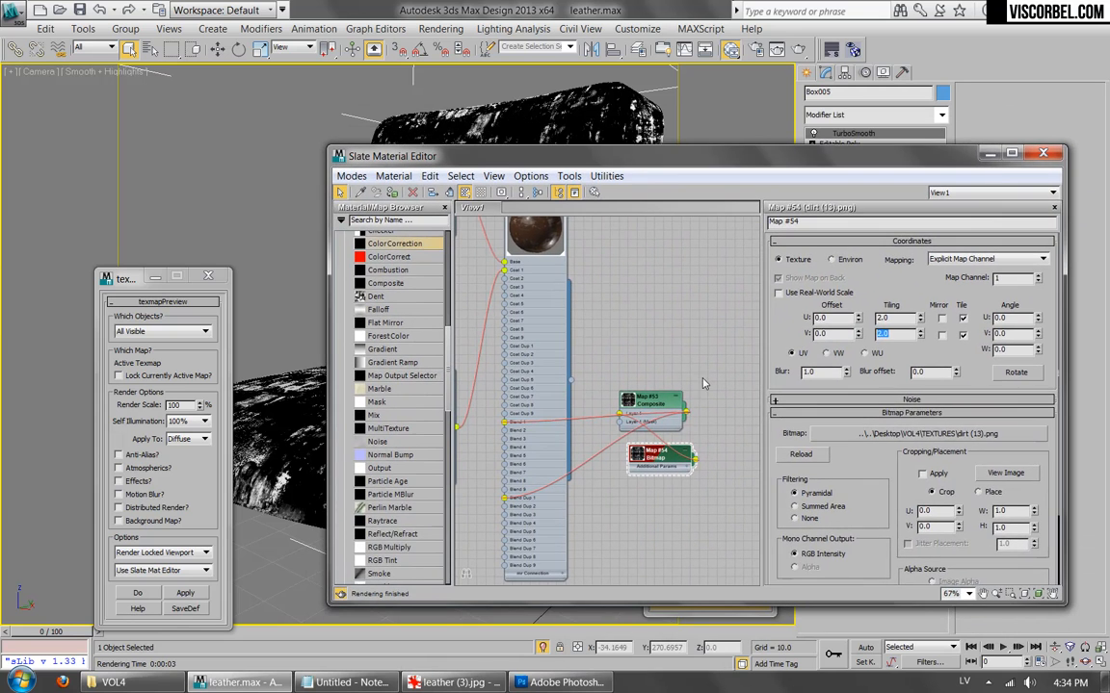
Add a second layer to the Composite map, load crackle.png into it as a bitmap and place its node below the other bitmap.
double_click(661, 394)
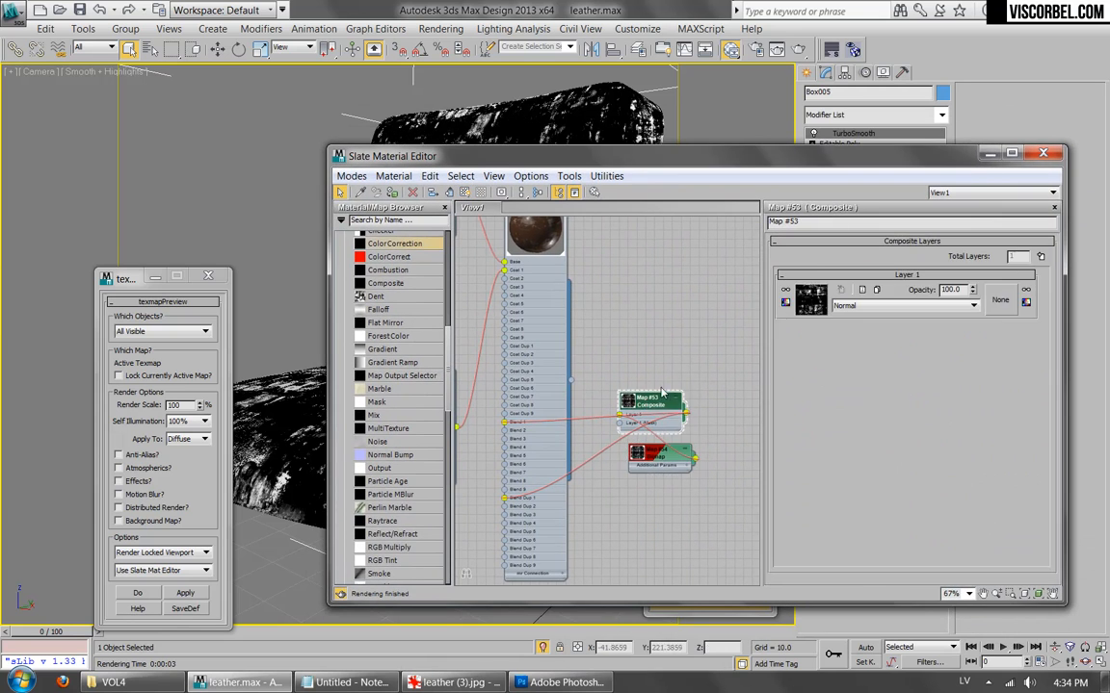
click(1039, 257)
click(810, 299)
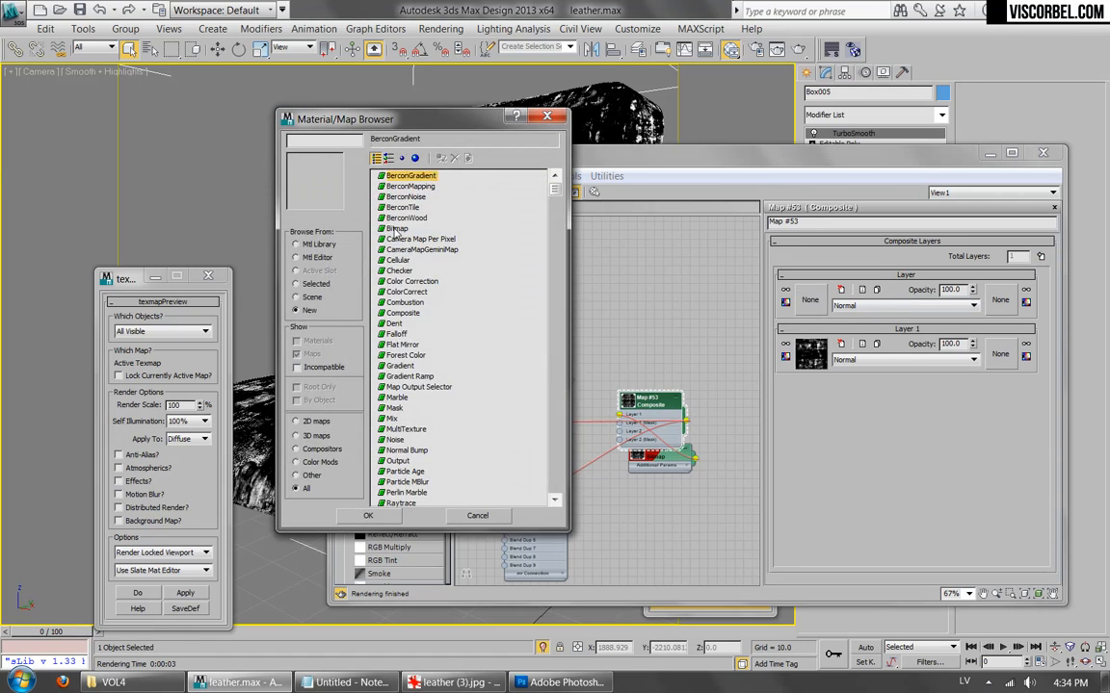
double_click(396, 229)
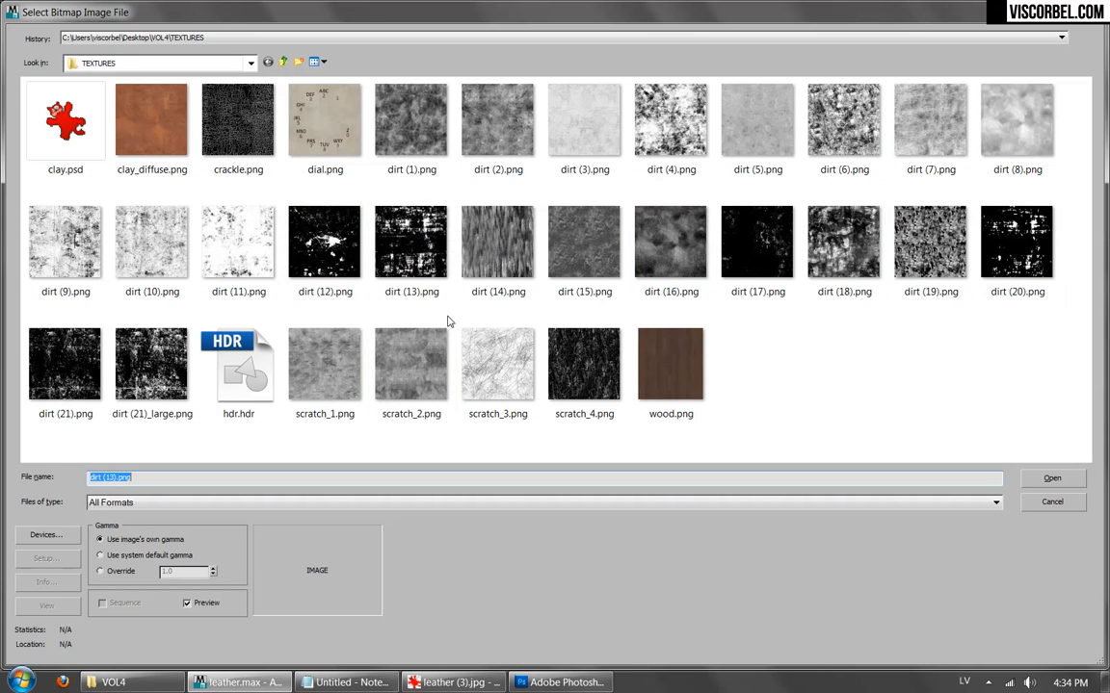
double_click(232, 124)
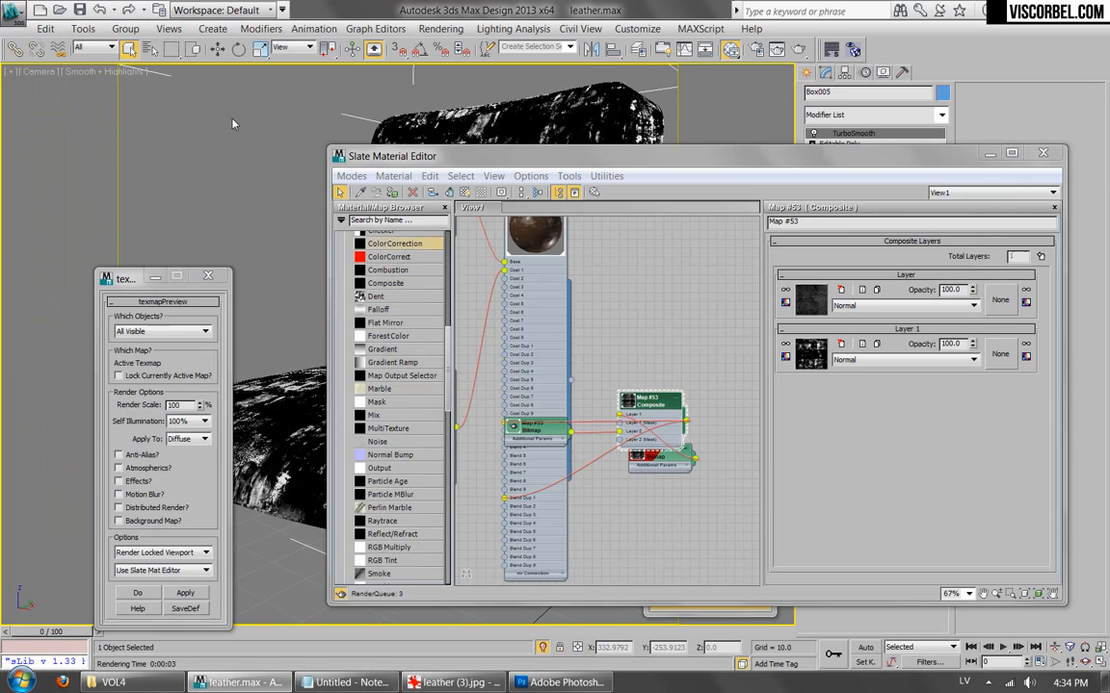
drag(536, 433, 626, 507)
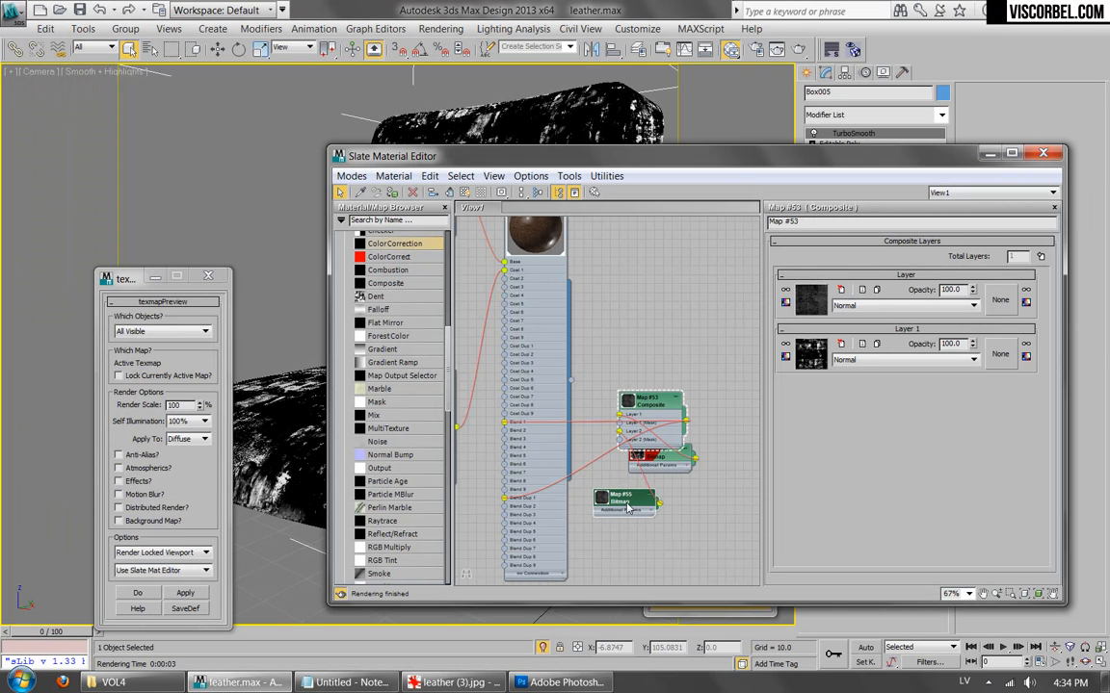
Show the crackle bitmap in the viewport and set its U and V tiling to 4.0.
right_click(626, 507)
click(674, 223)
drag(629, 146, 633, 79)
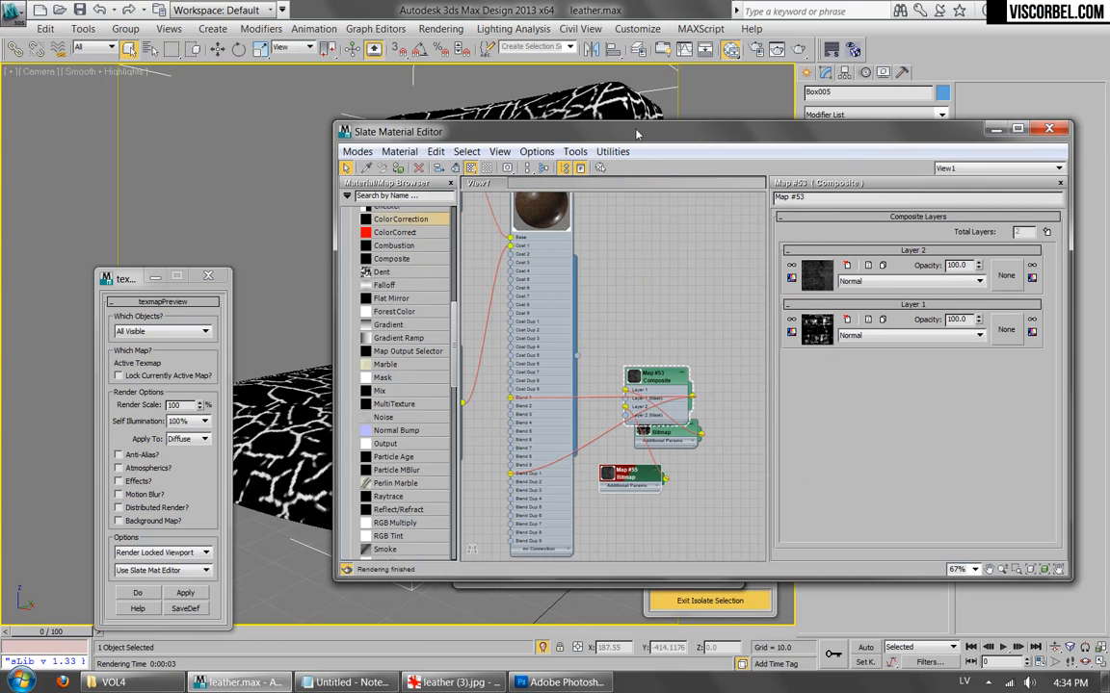
click(821, 278)
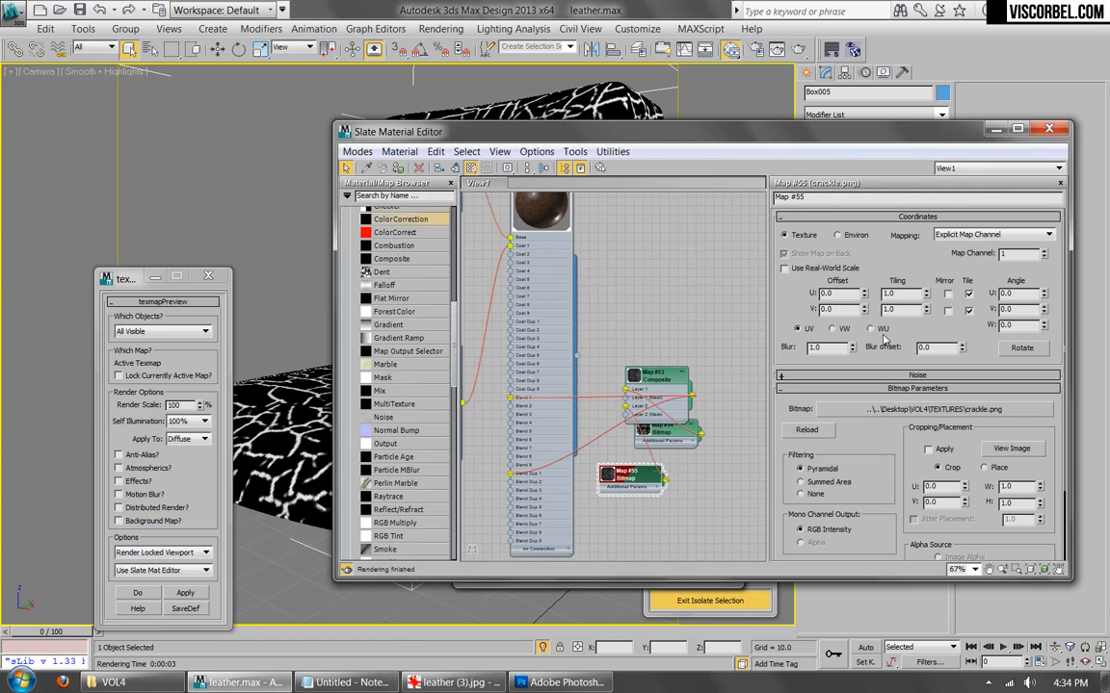
key(Tab)
text(4)
key(Return)
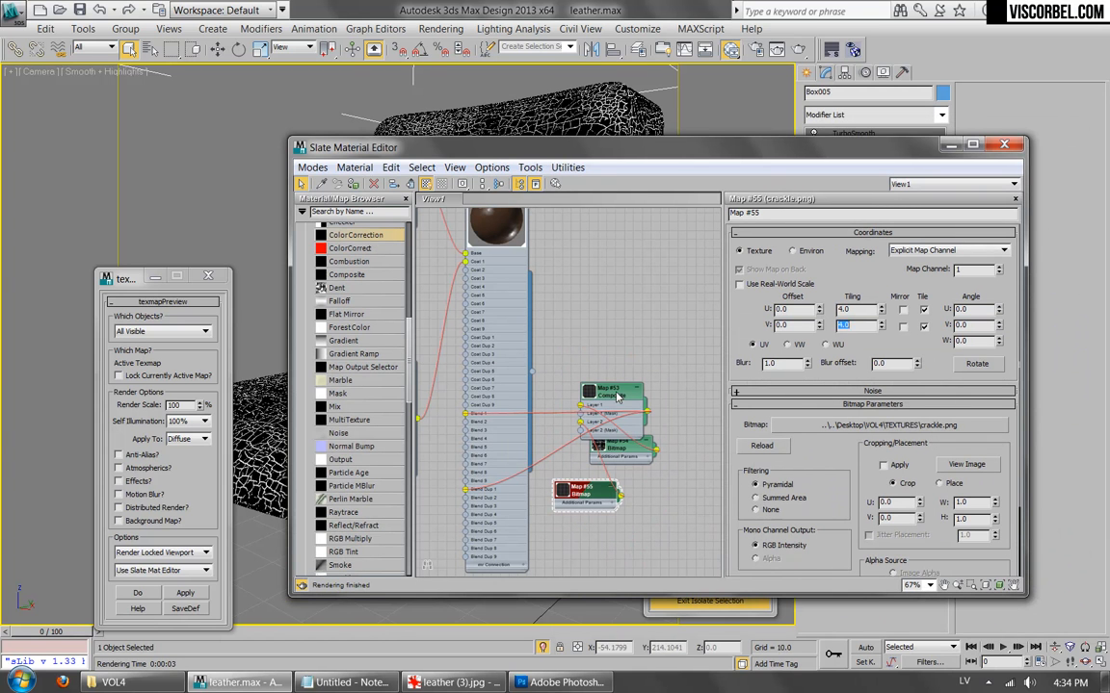
Move the Composite node clear of the bitmaps, enlarge its preview and show the map in the viewport.
drag(617, 393, 695, 347)
right_click(693, 345)
click(675, 344)
double_click(675, 345)
scroll(676, 349, up, 2)
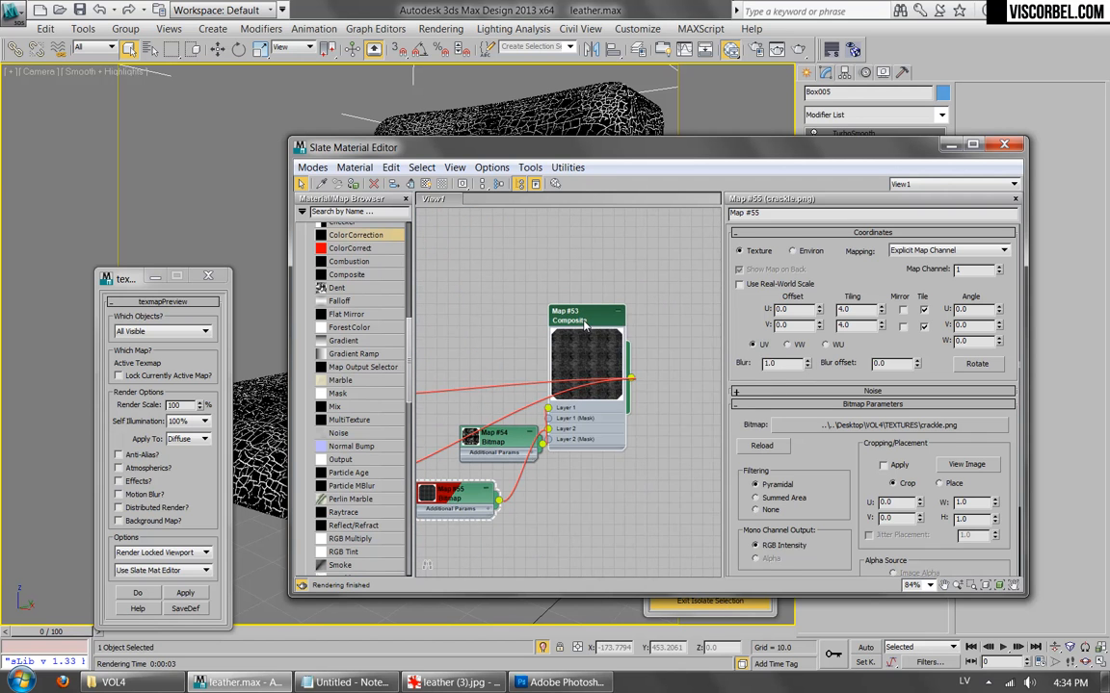
right_click(584, 316)
click(645, 445)
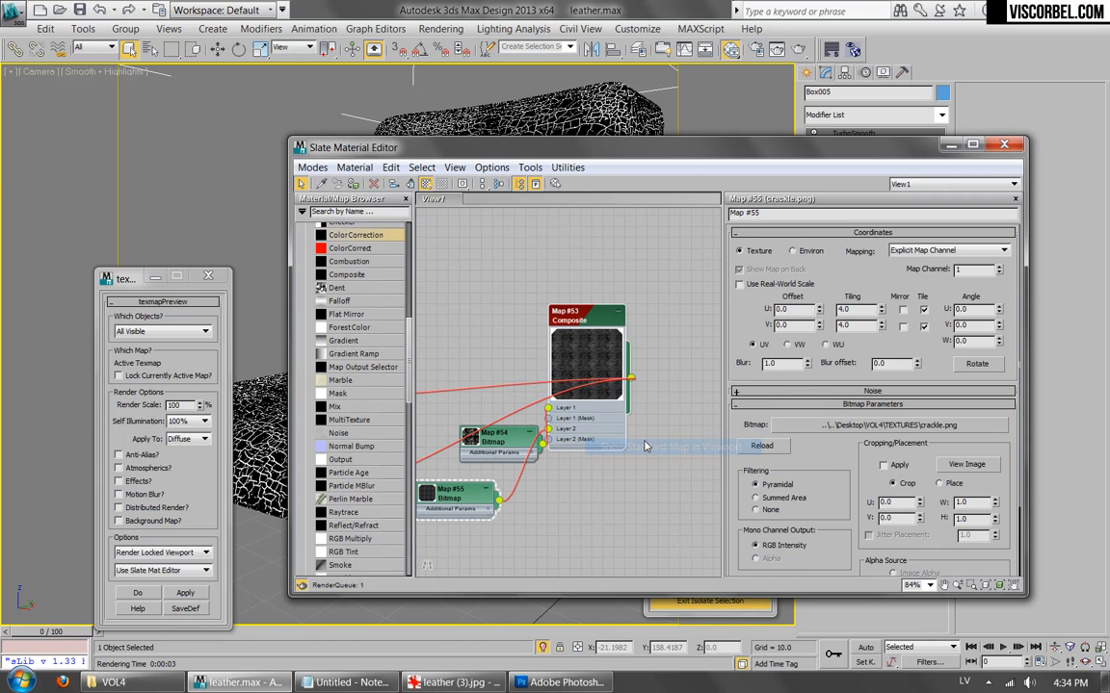
Set the Composite's Layer 2 blending mode to Lighten and render a texture preview of the map on the cushions.
double_click(584, 318)
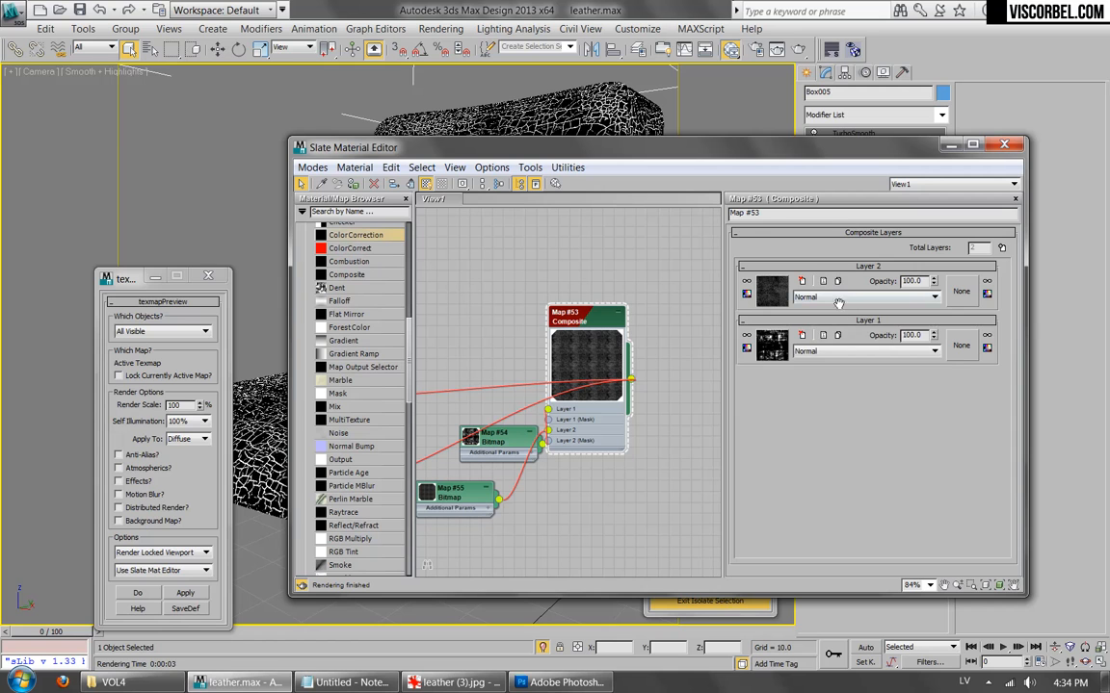
click(839, 298)
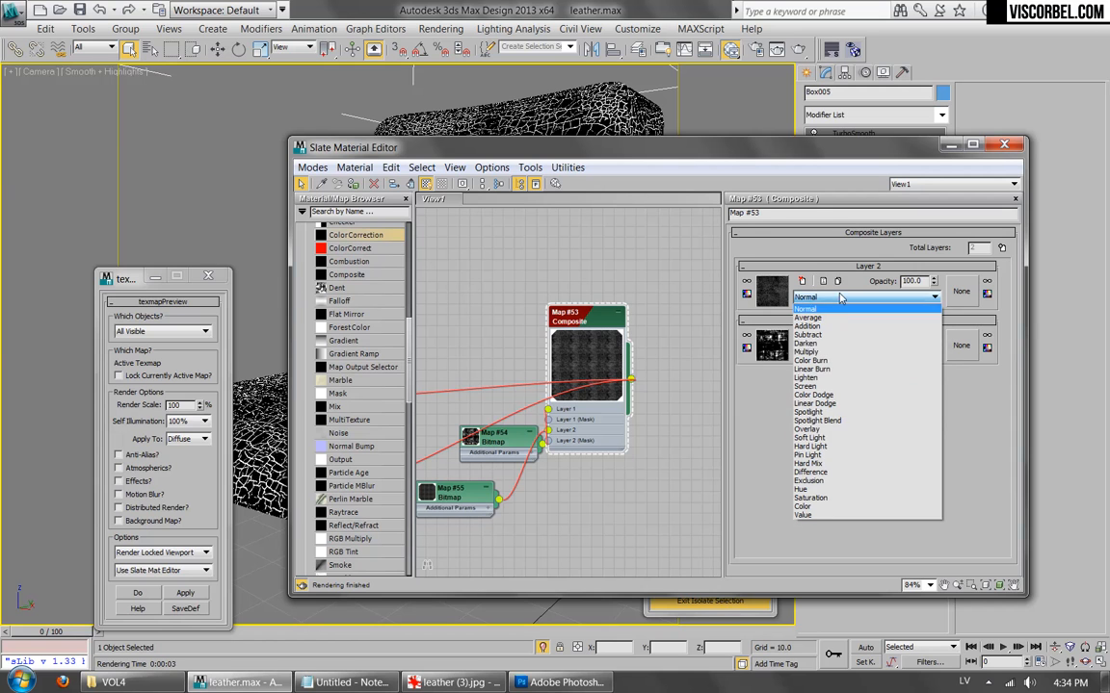
click(826, 378)
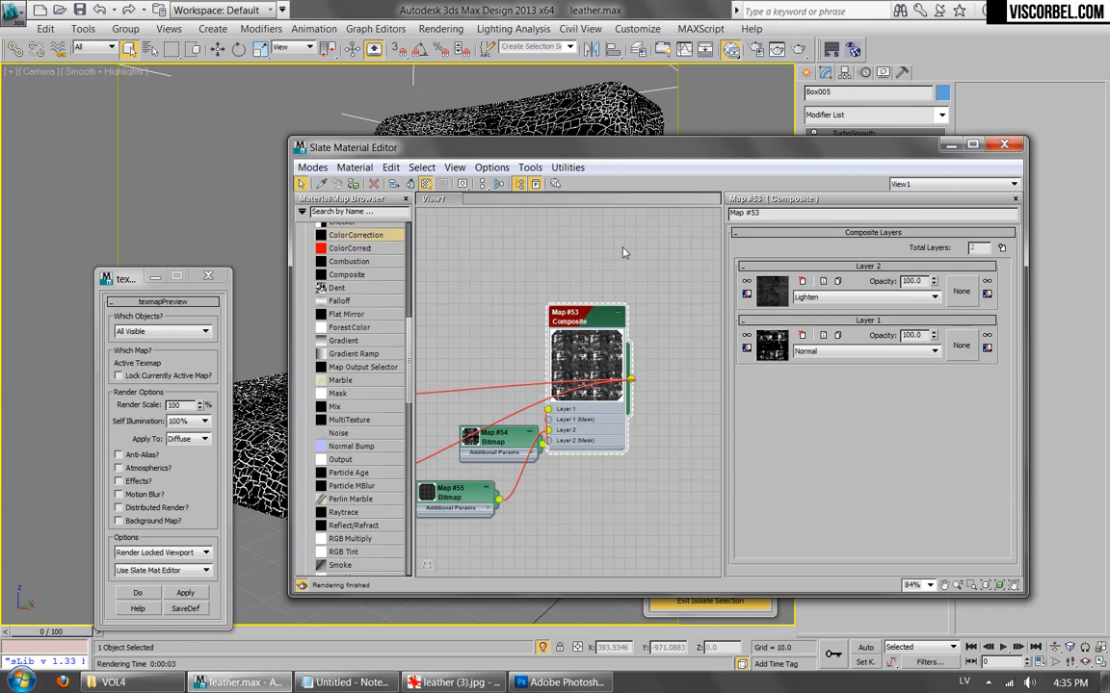
mouse_move(593, 152)
mouse_down()
mouse_move(763, 332)
mouse_move(703, 322)
mouse_move(603, 149)
mouse_up()
click(186, 594)
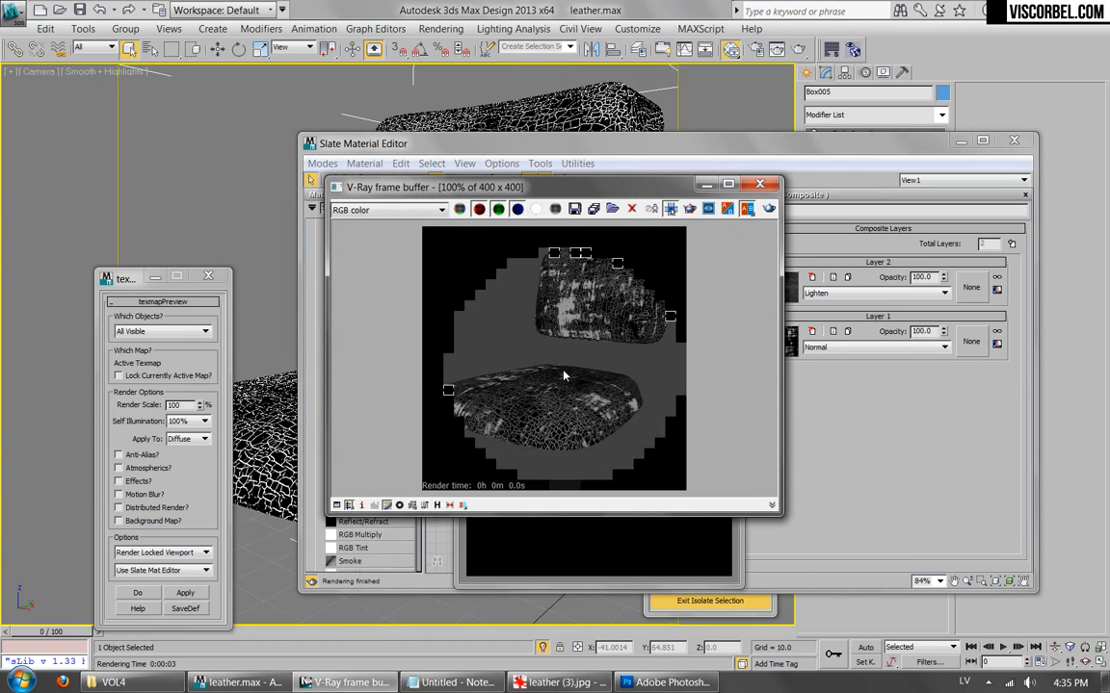
click(721, 268)
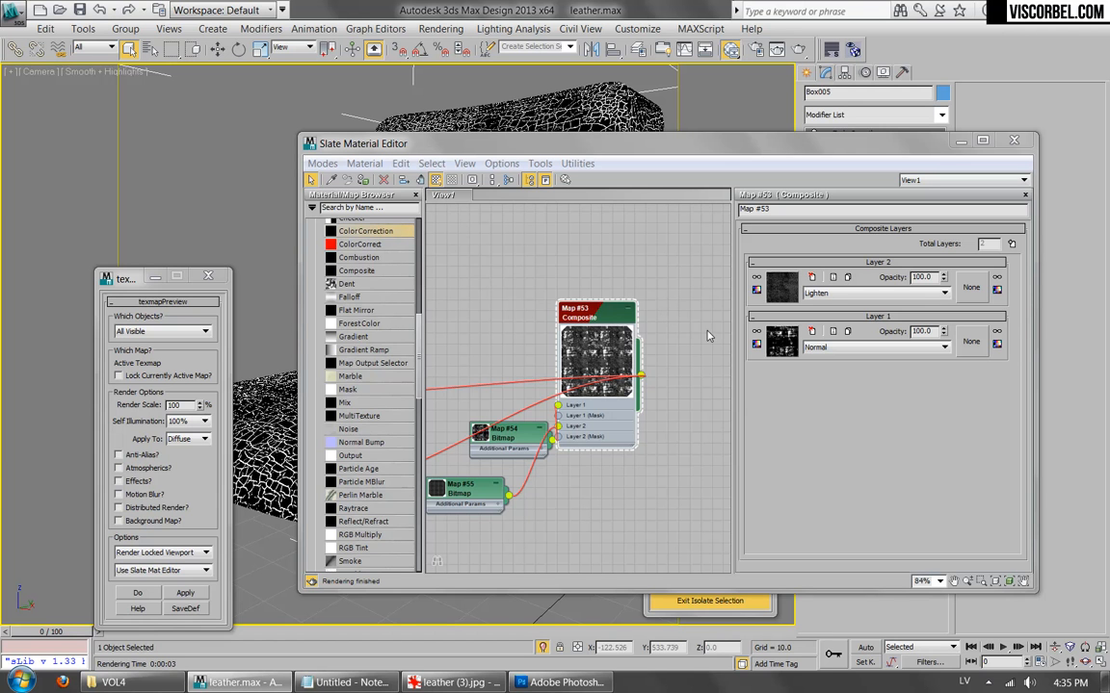
Assign a Noise map as the mask of the Composite's Layer 2 and set the noise size to 5.0.
click(971, 287)
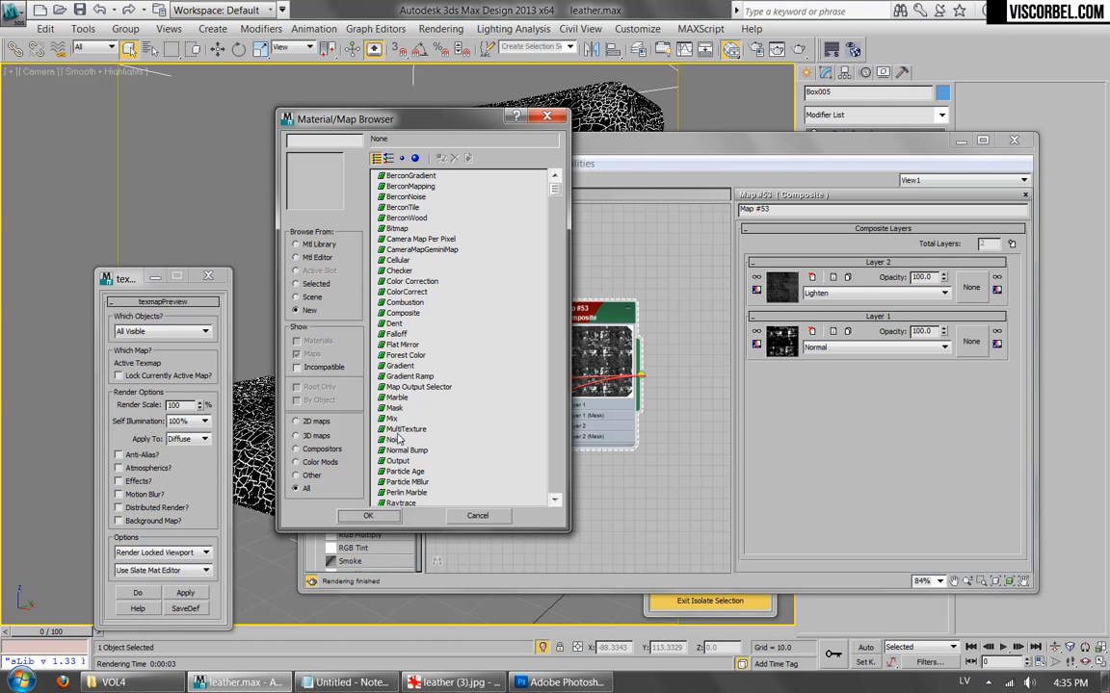
double_click(395, 440)
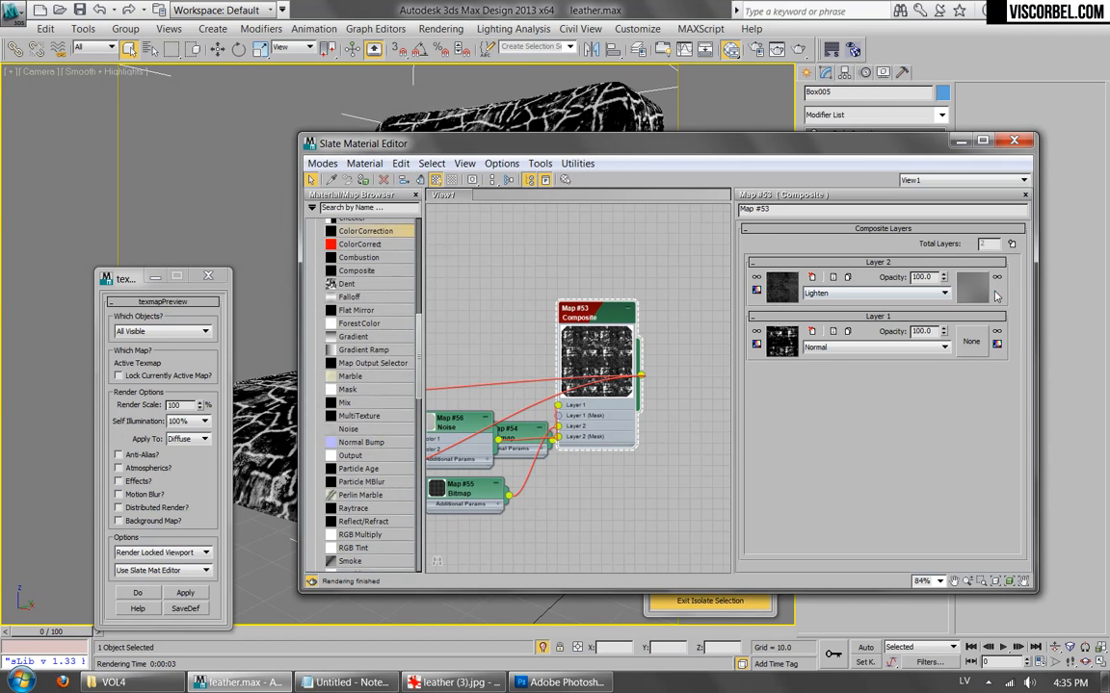
scroll(556, 385, up, 2)
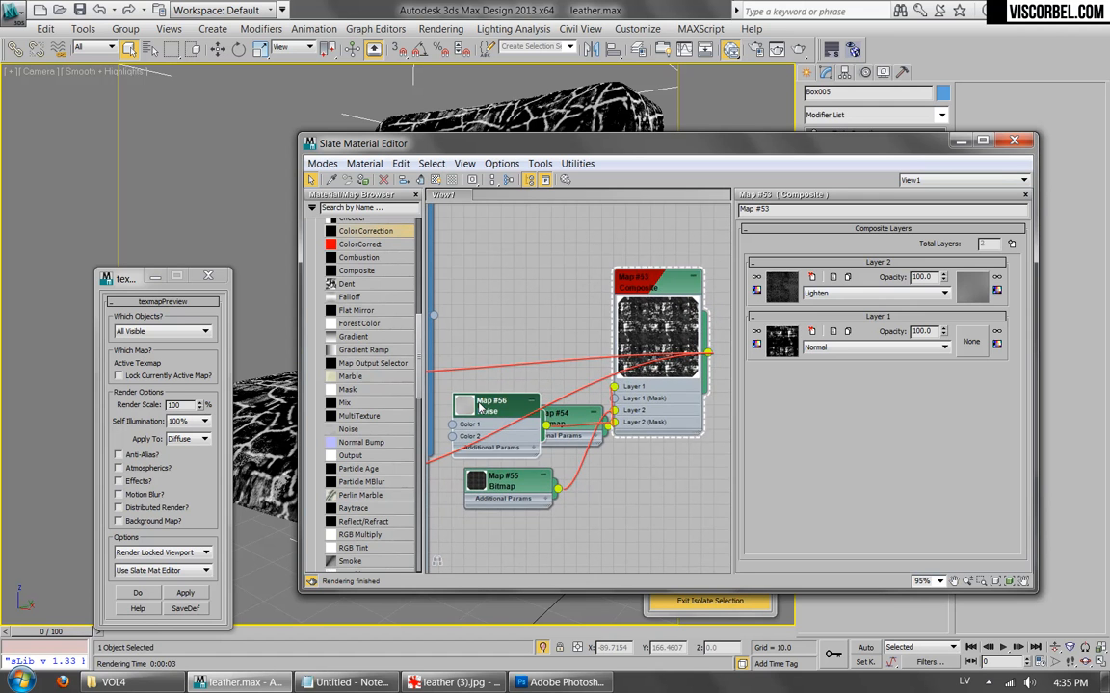
click(463, 413)
double_click(464, 410)
drag(791, 427, 565, 386)
text(5)
key(Return)
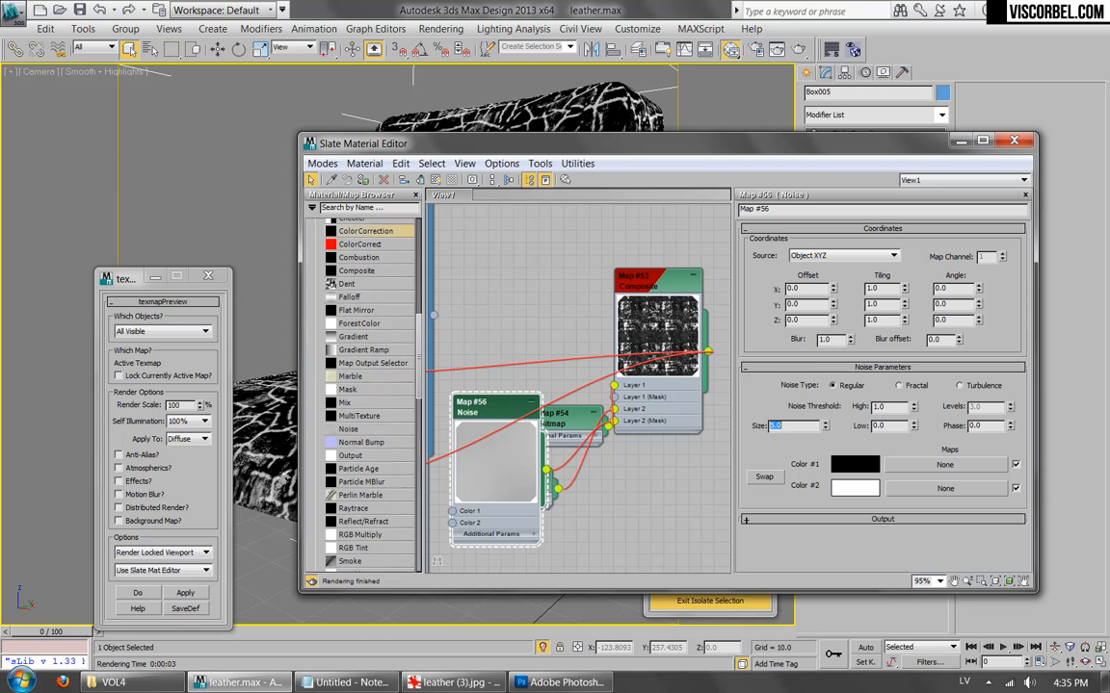
Make the noise Fractal with Levels 8.0 and set its threshold to High 0.6 and Low 0.55.
drag(985, 408, 907, 407)
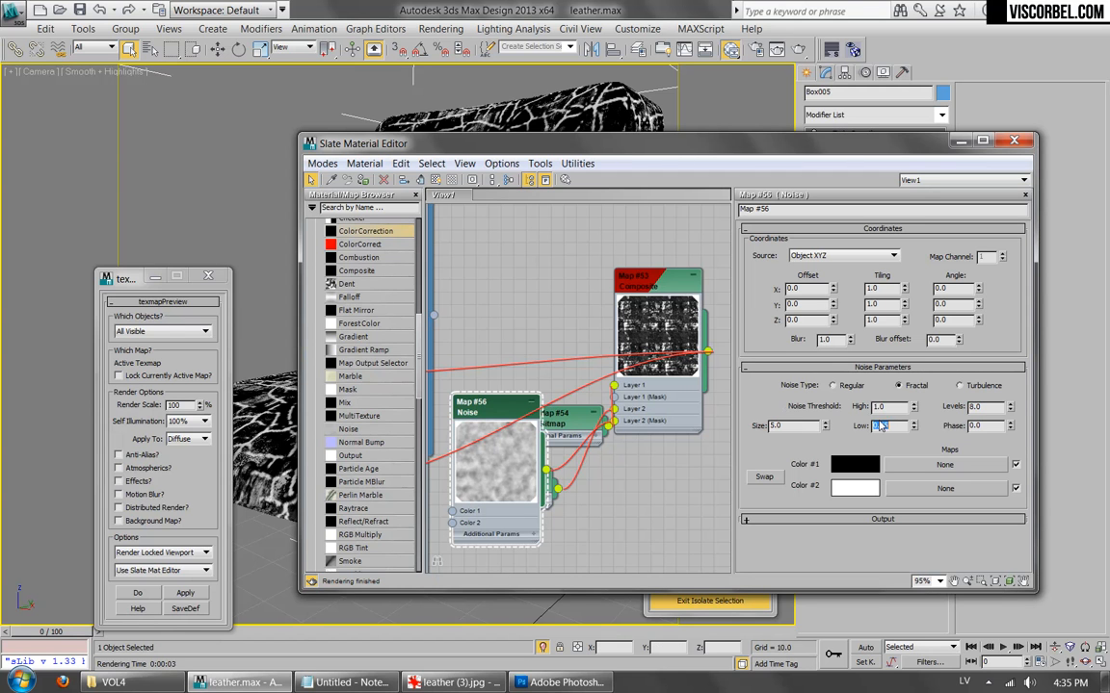
drag(885, 411, 807, 397)
text(.5)
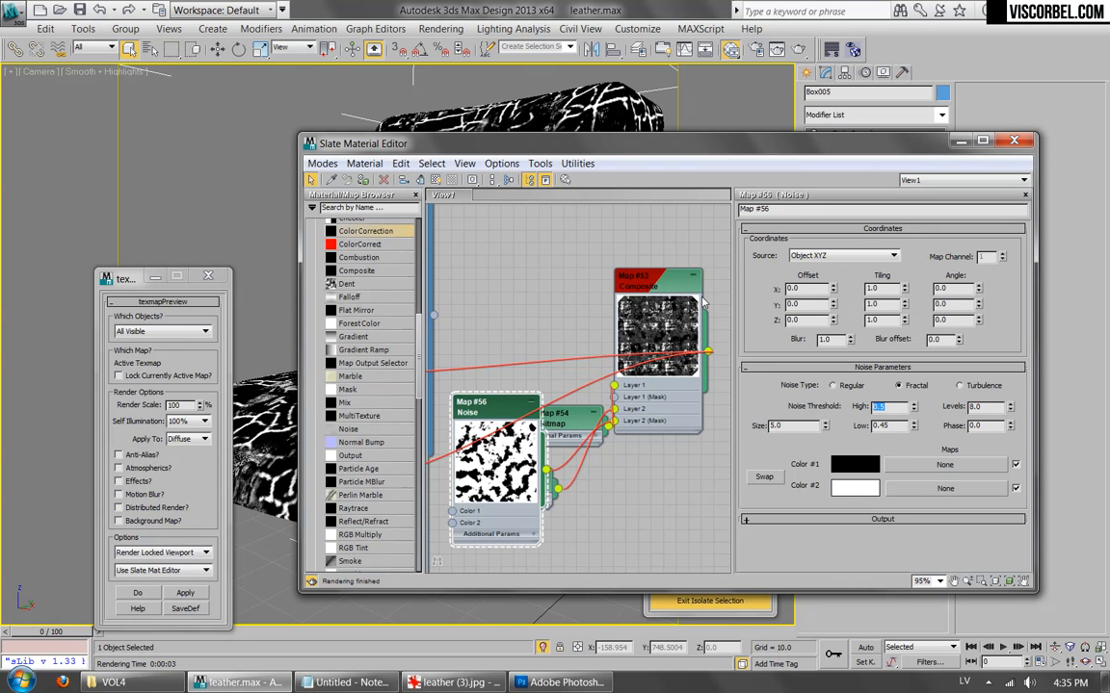
key(Tab)
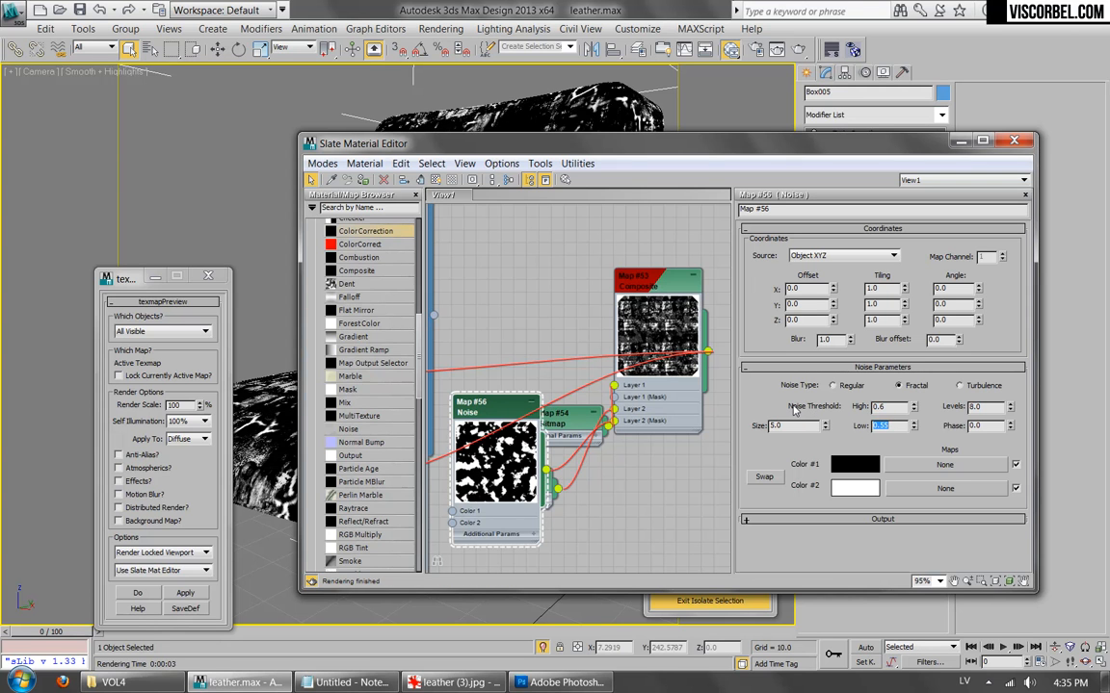
Render a texture preview of the noise-masked Composite map on the cushions and close it after checking the crackle distribution.
click(645, 279)
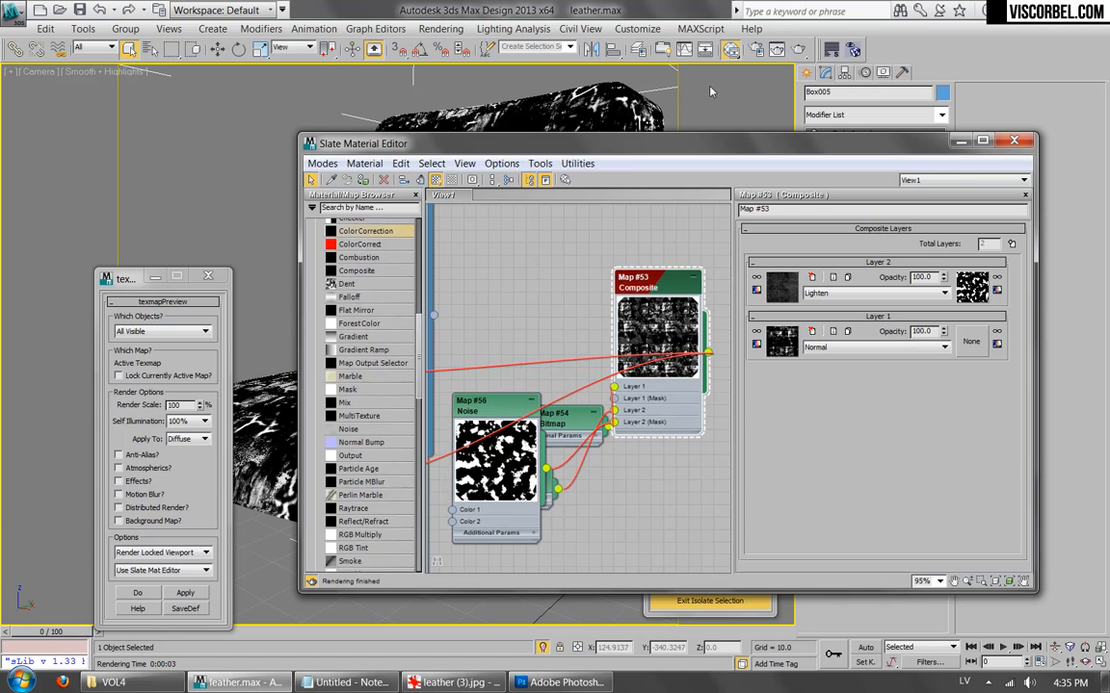
click(197, 594)
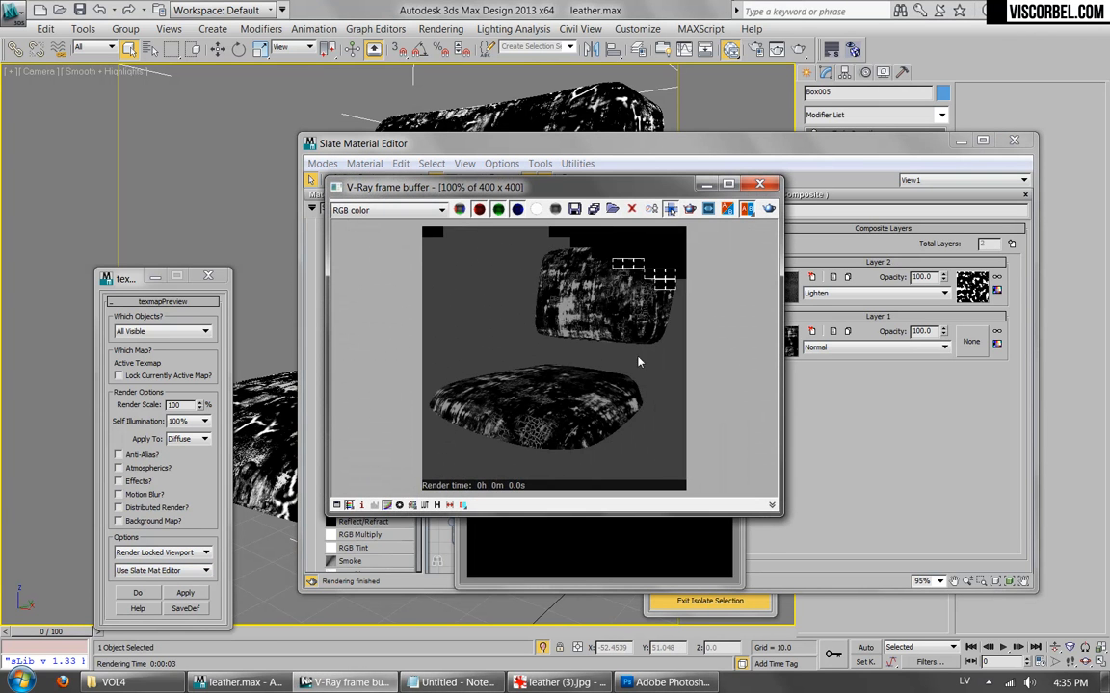
click(720, 270)
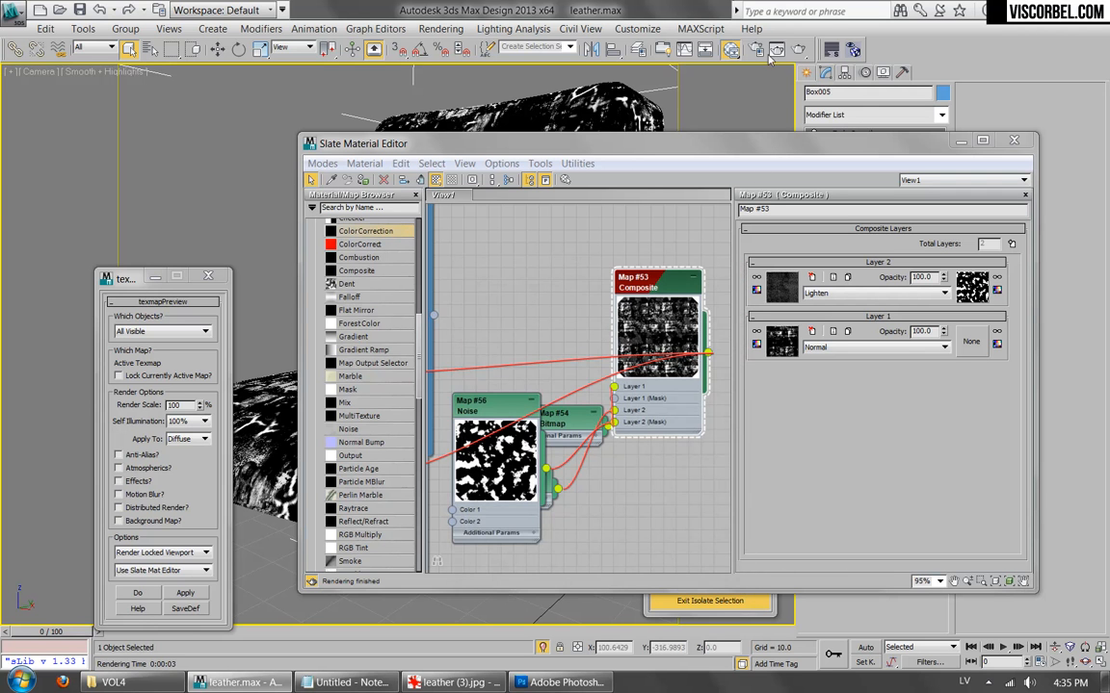
Lay out the child nodes of the blend material so its node tree is neatly arranged.
middle_drag(613, 253, 633, 404)
scroll(499, 412, down, 3)
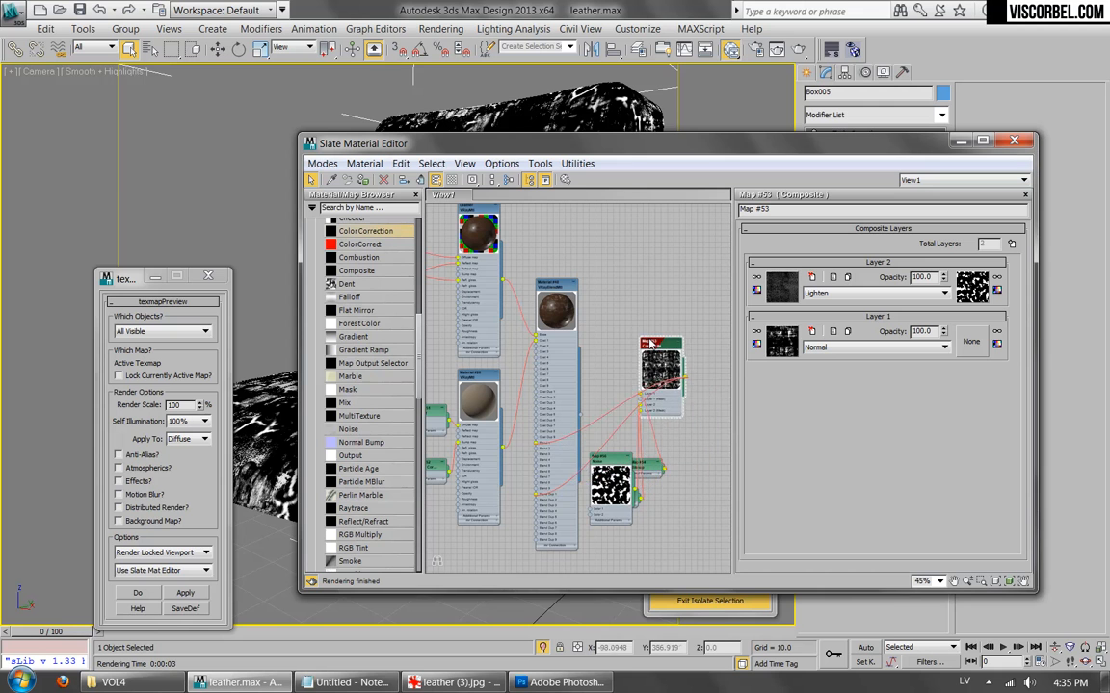
right_click(544, 308)
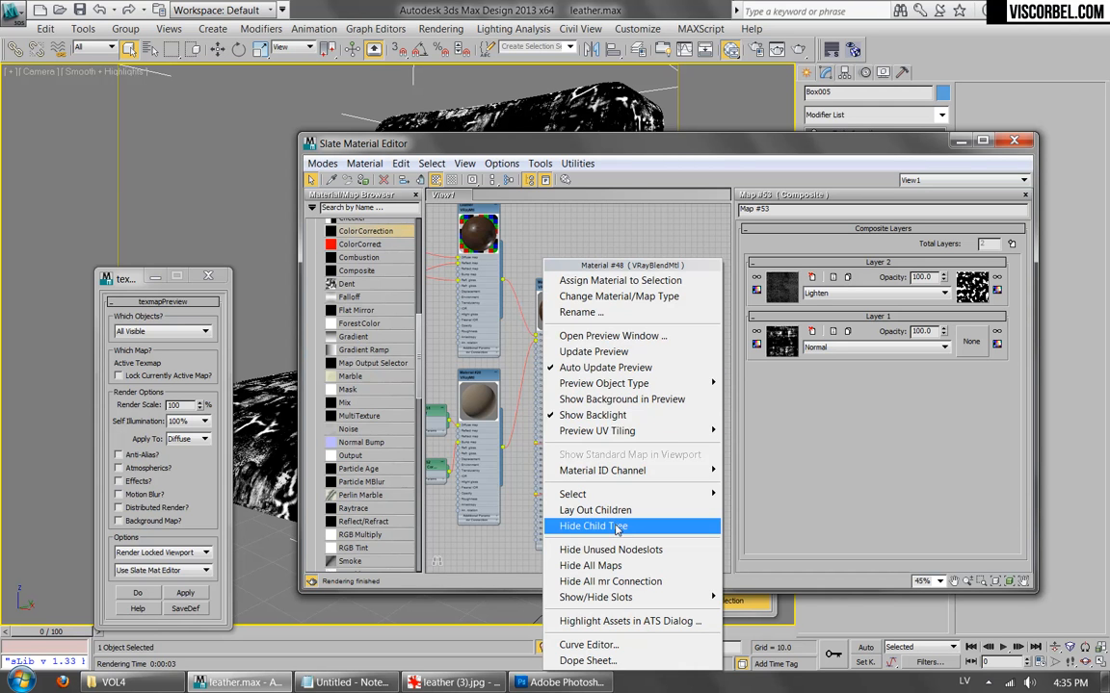
click(588, 510)
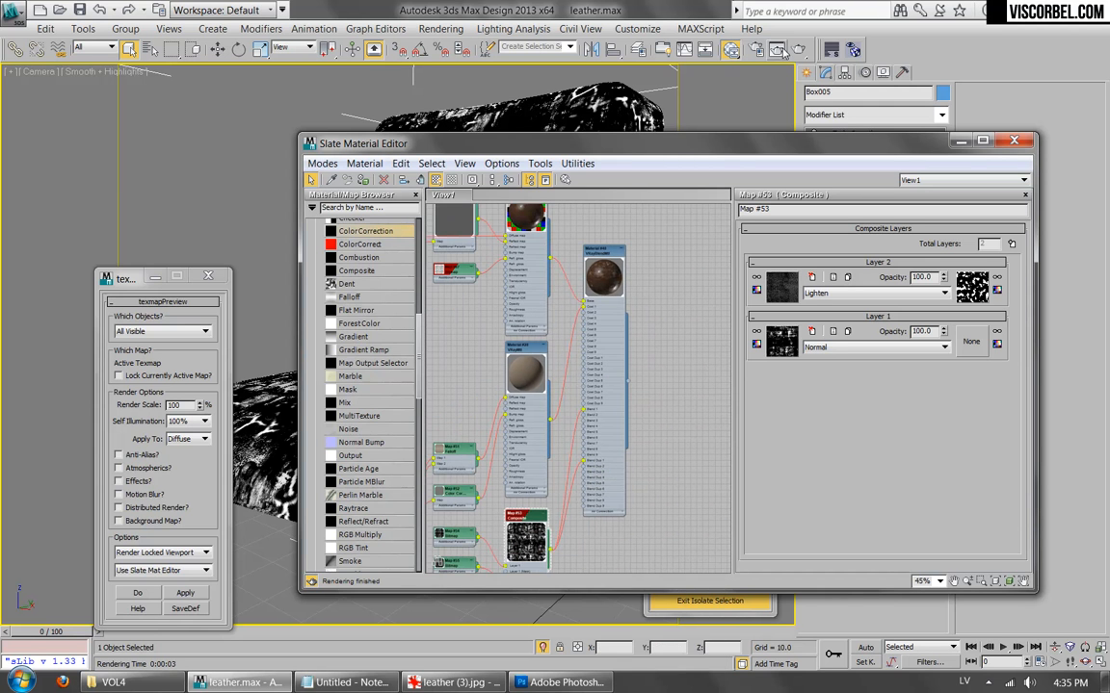
Render the camera view and examine the worn leather on the backrest and seat cushions at 200% zoom.
click(730, 49)
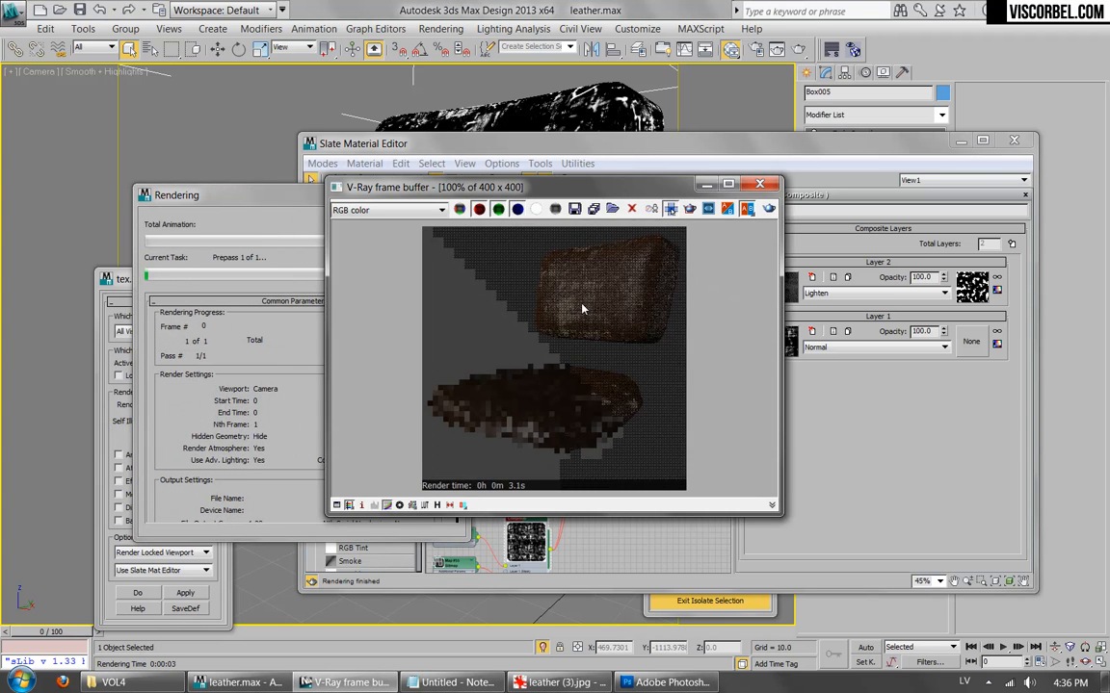
scroll(565, 252, up, 1)
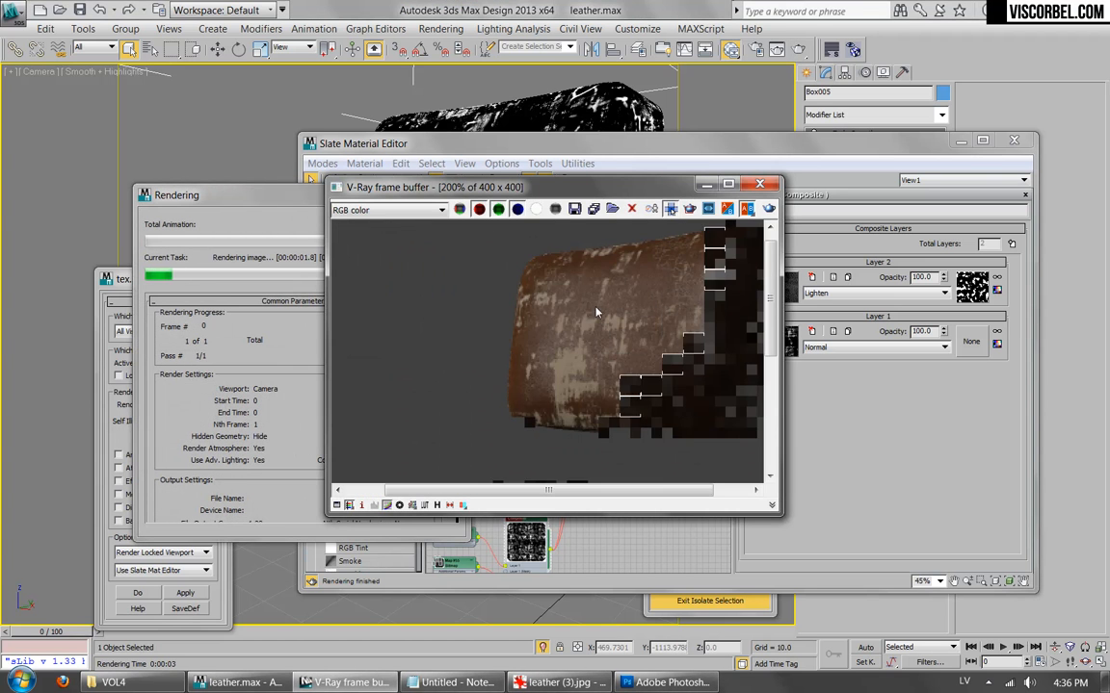
scroll(588, 306, down, 1)
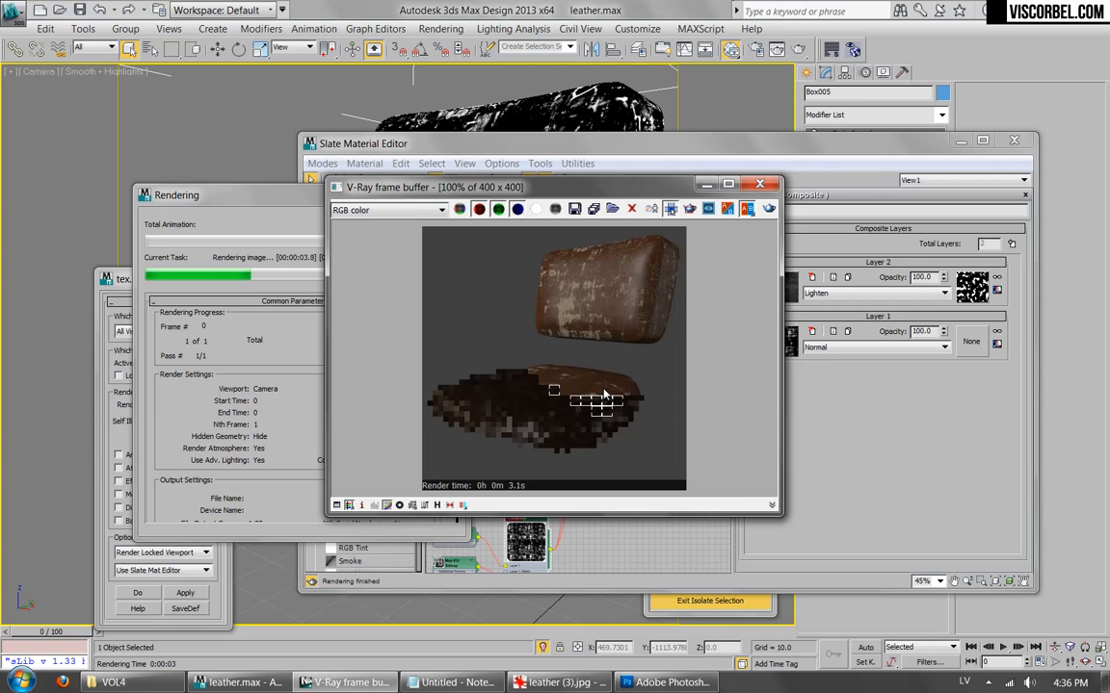
scroll(604, 391, up, 1)
middle_drag(517, 443, 566, 336)
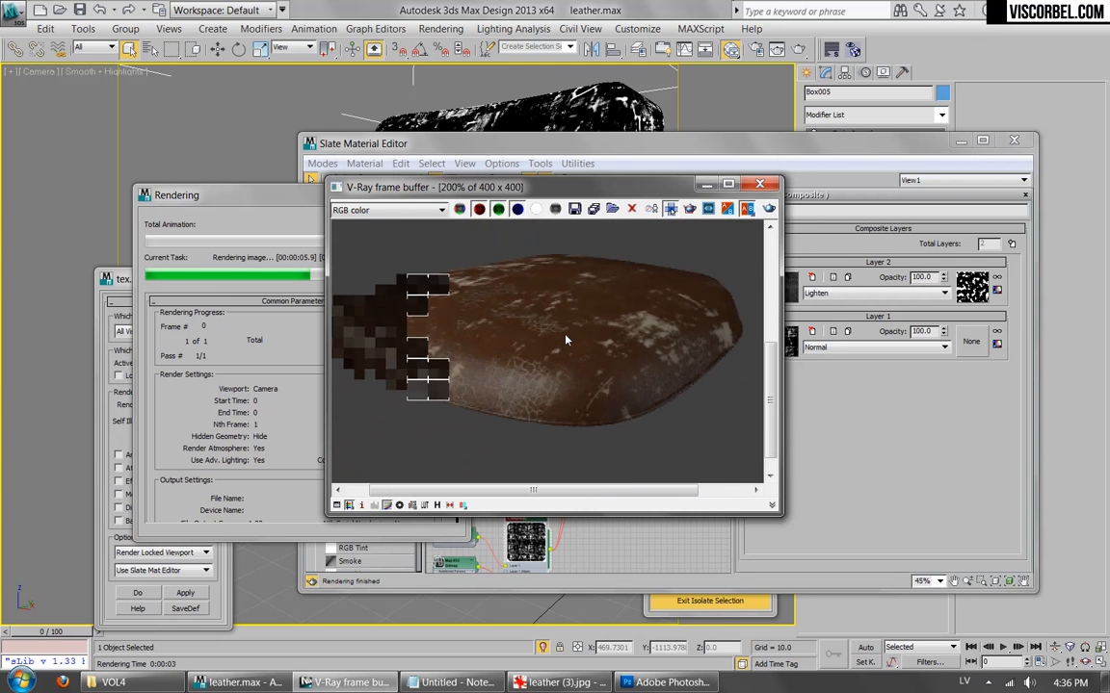
click(762, 187)
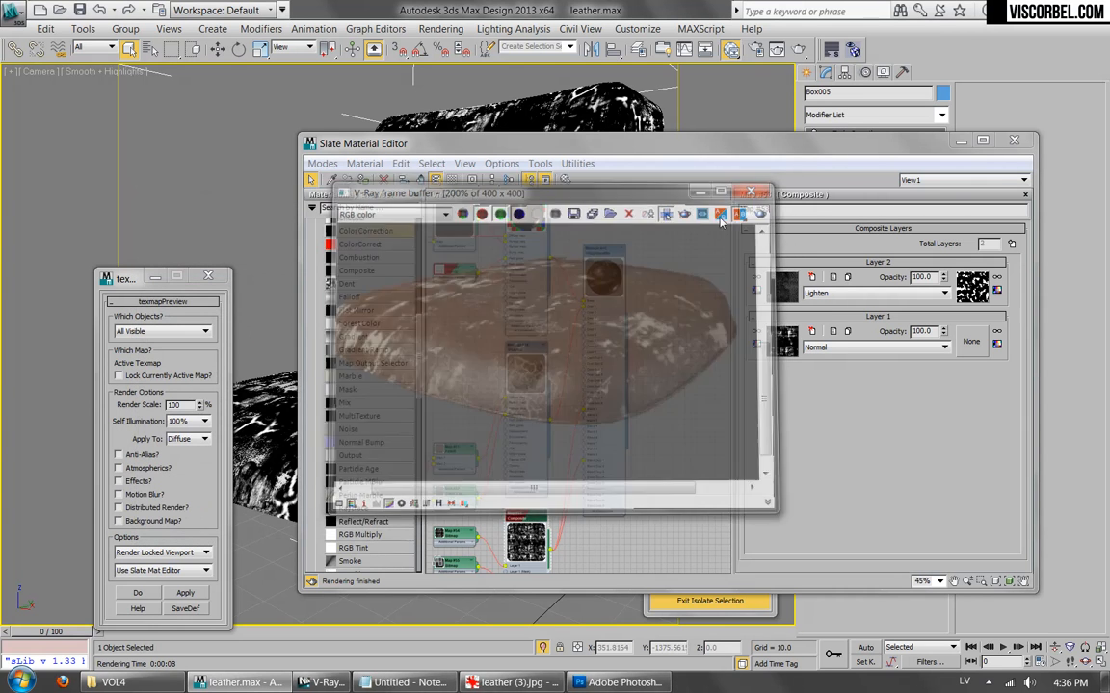
Reduce the blur of the dirt bitmap feeding the Composite mask and set the crackle bitmap's Blur to 0.5.
middle_drag(578, 431, 650, 277)
scroll(569, 424, up, 2)
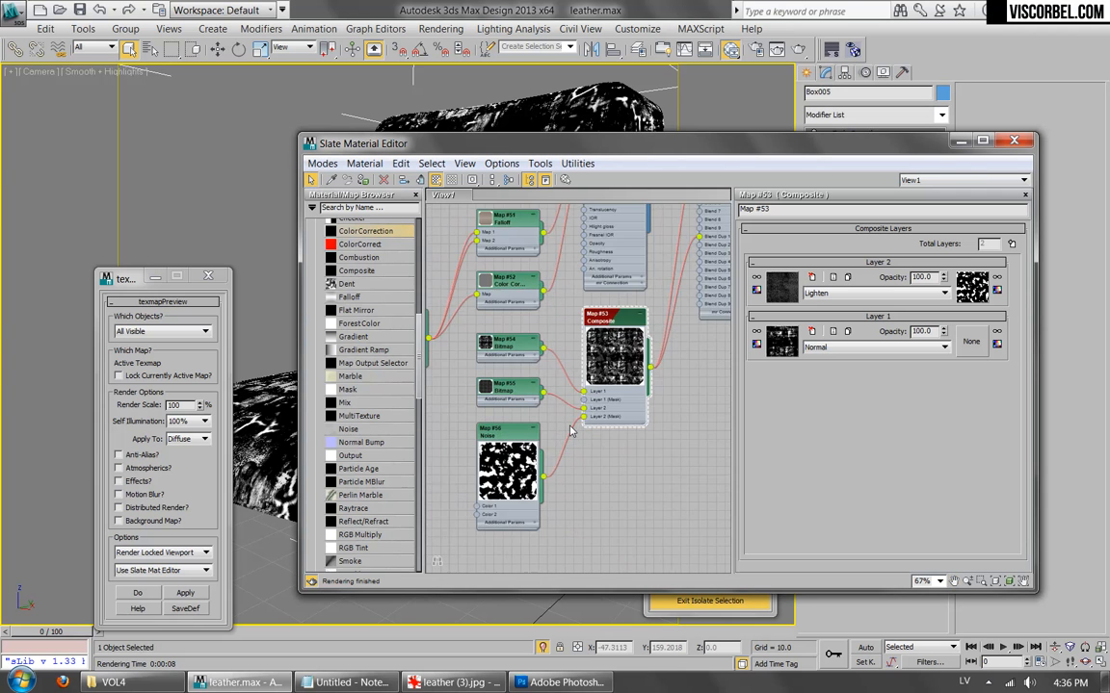
double_click(484, 329)
drag(790, 359, 660, 360)
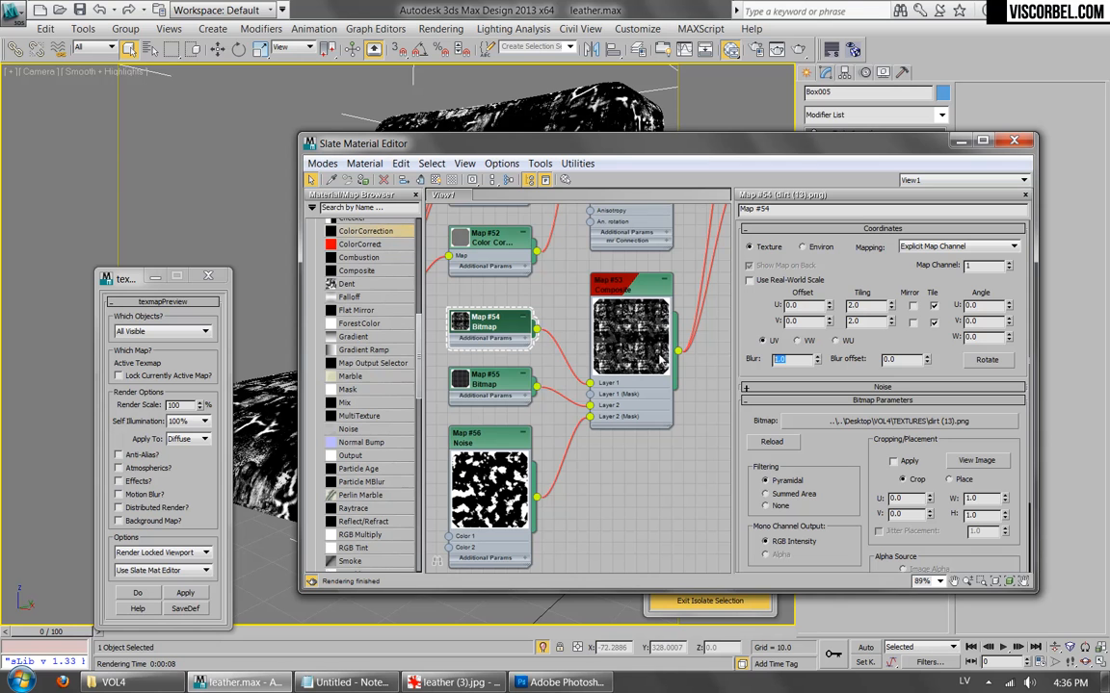
double_click(492, 385)
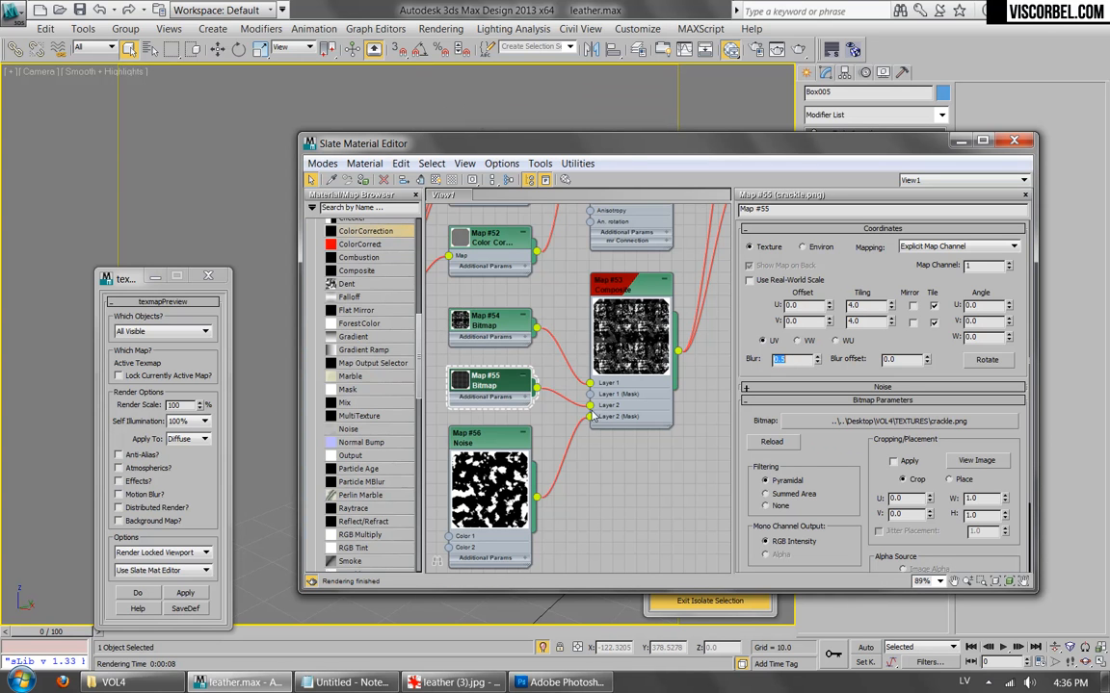
Insert a Mix map into the bump connection of the worn coat material, with the Color Correction map feeding Color 1.
scroll(591, 416, down, 5)
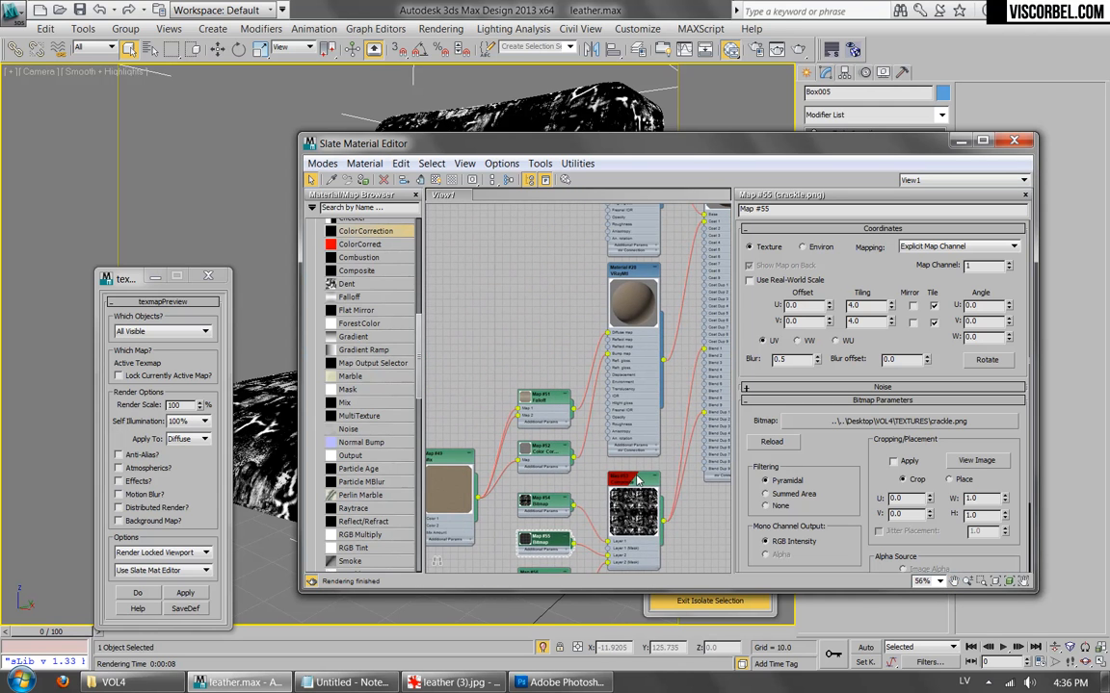
drag(633, 480, 634, 488)
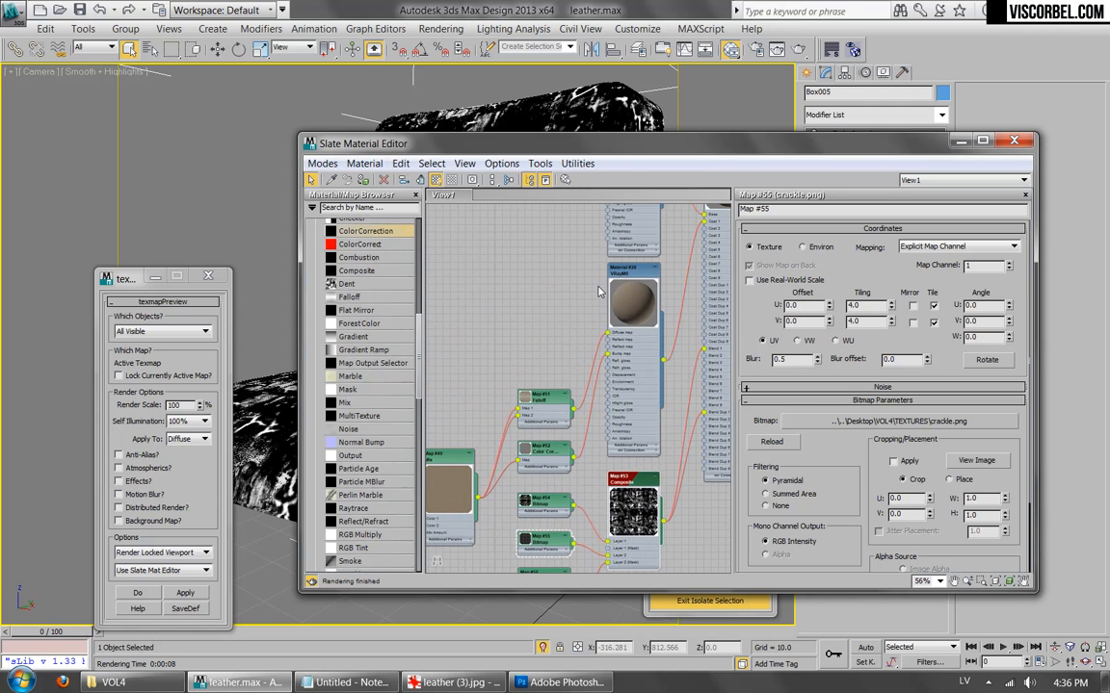
drag(624, 271, 650, 271)
scroll(617, 385, up, 3)
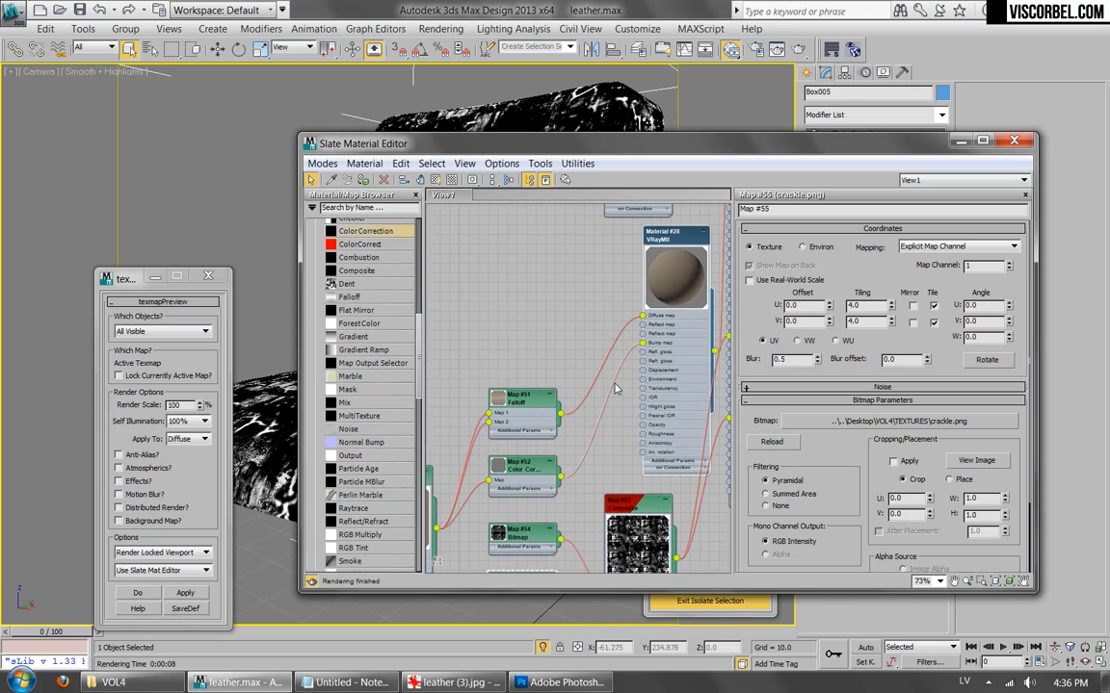
drag(346, 402, 597, 428)
click(647, 440)
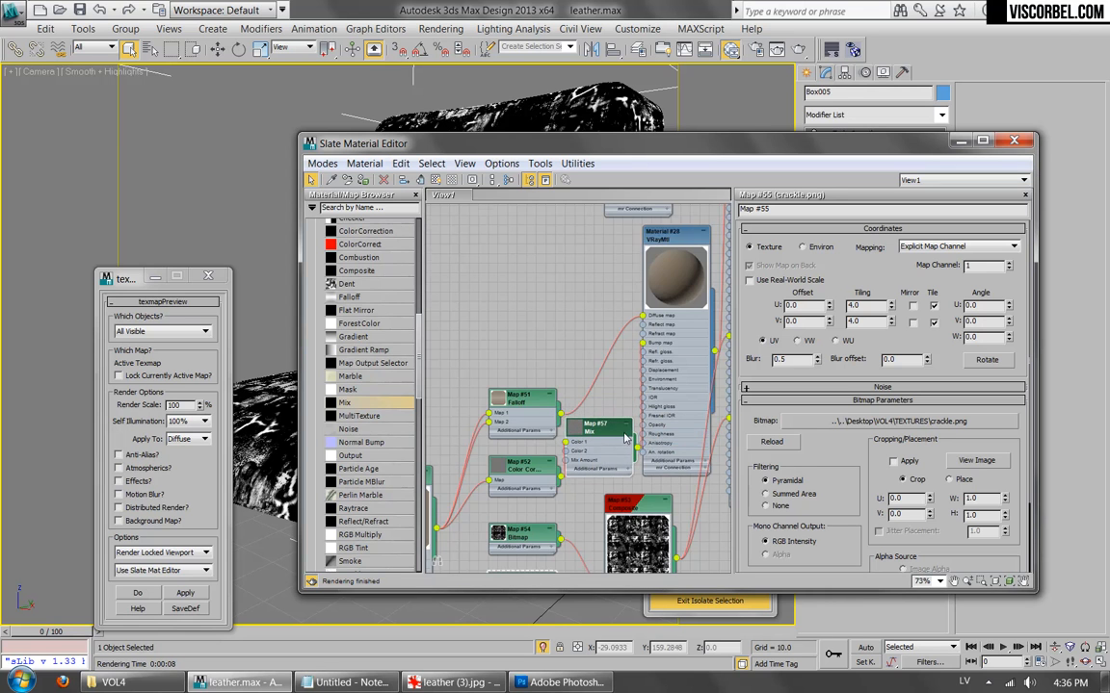
scroll(563, 439, up, 1)
middle_drag(561, 440, 564, 369)
drag(524, 409, 464, 398)
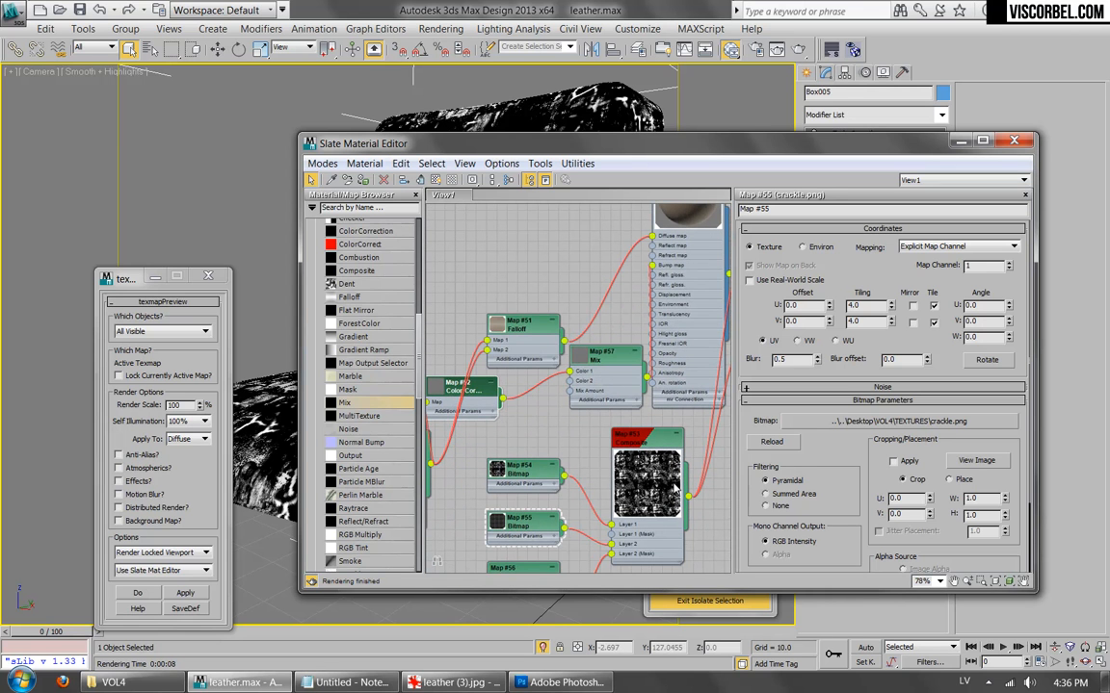
Connect the dirt and crackle Composite map to Color 2 of the bump Mix map and open the Mix parameters.
drag(689, 496, 572, 384)
middle_drag(651, 447, 667, 379)
drag(661, 377, 643, 433)
drag(609, 294, 592, 315)
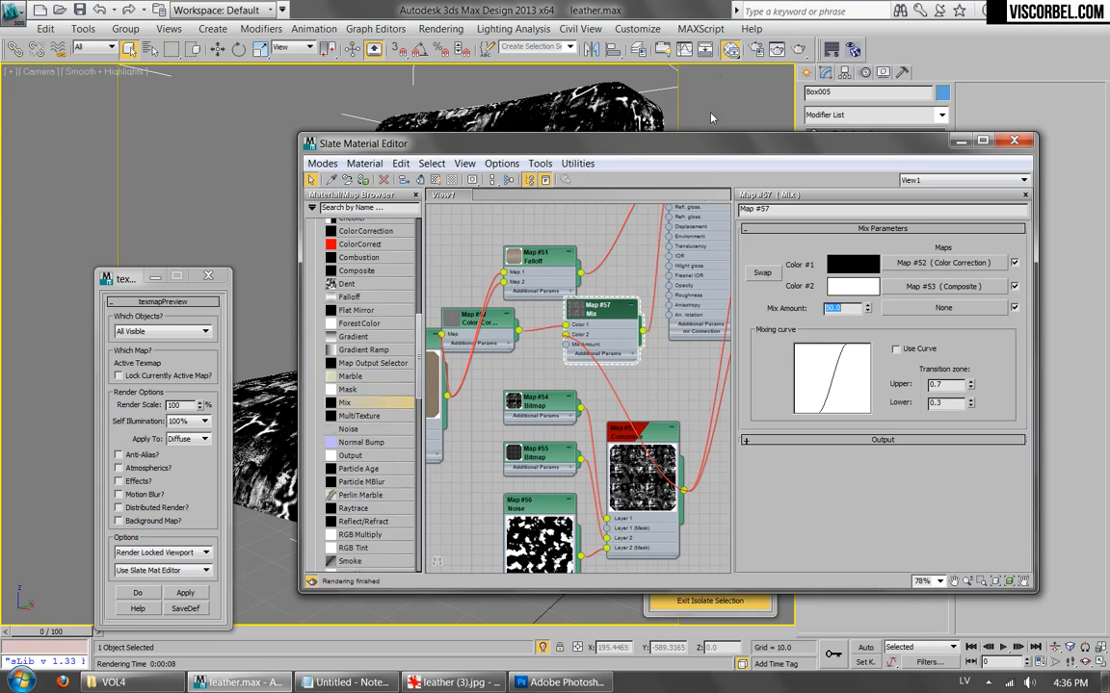
Render the camera view, examine the worn coat's bump on both cushions up close, and close the frame buffer.
click(799, 46)
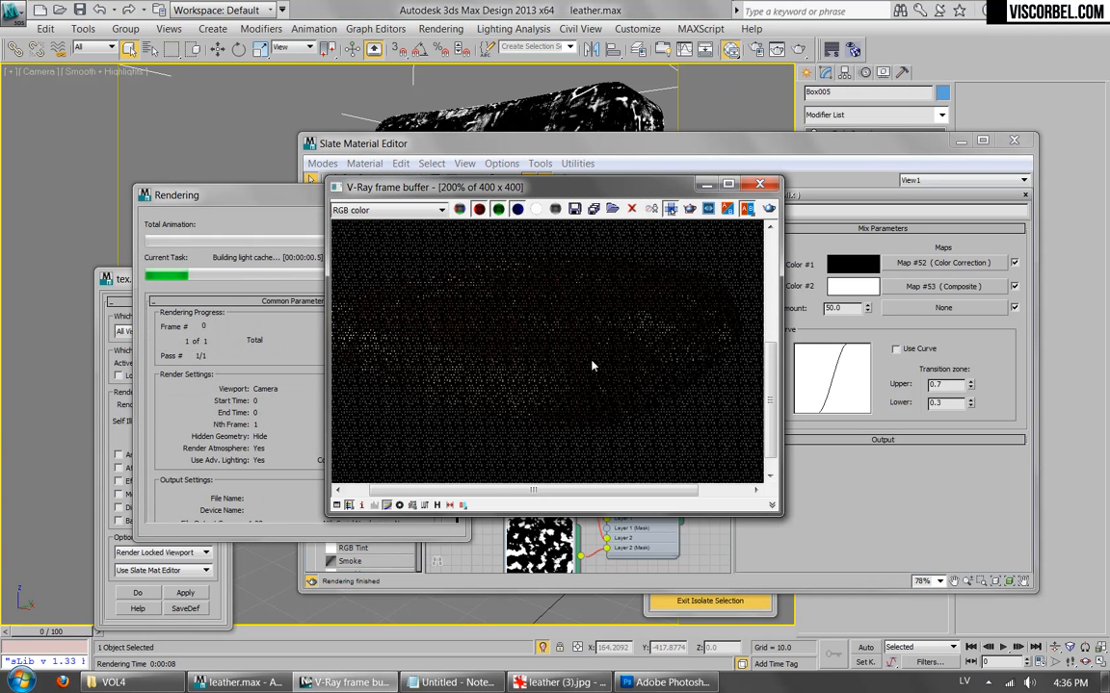
scroll(591, 365, up, 1)
scroll(616, 314, down, 2)
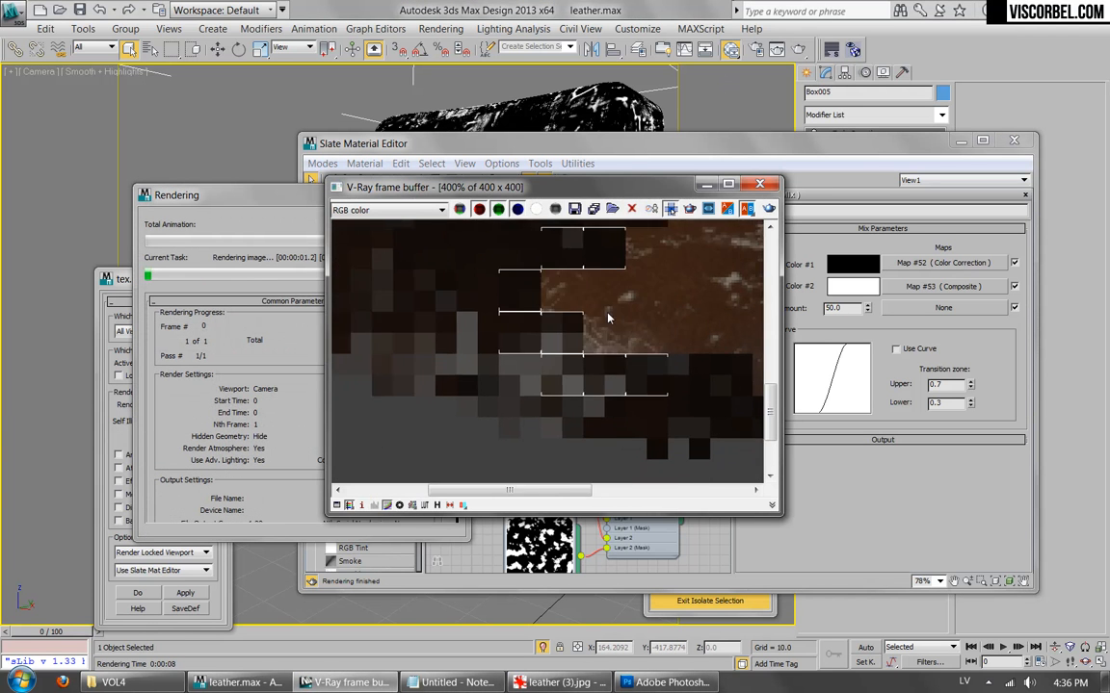
scroll(607, 315, up, 1)
scroll(491, 328, up, 1)
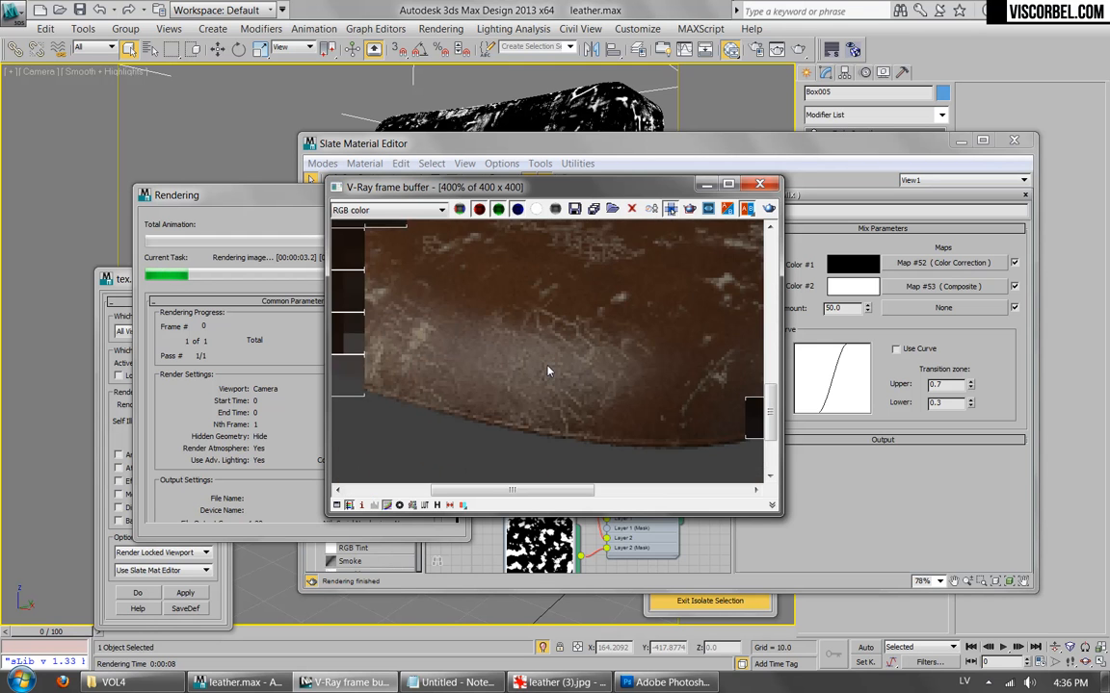
scroll(617, 303, down, 1)
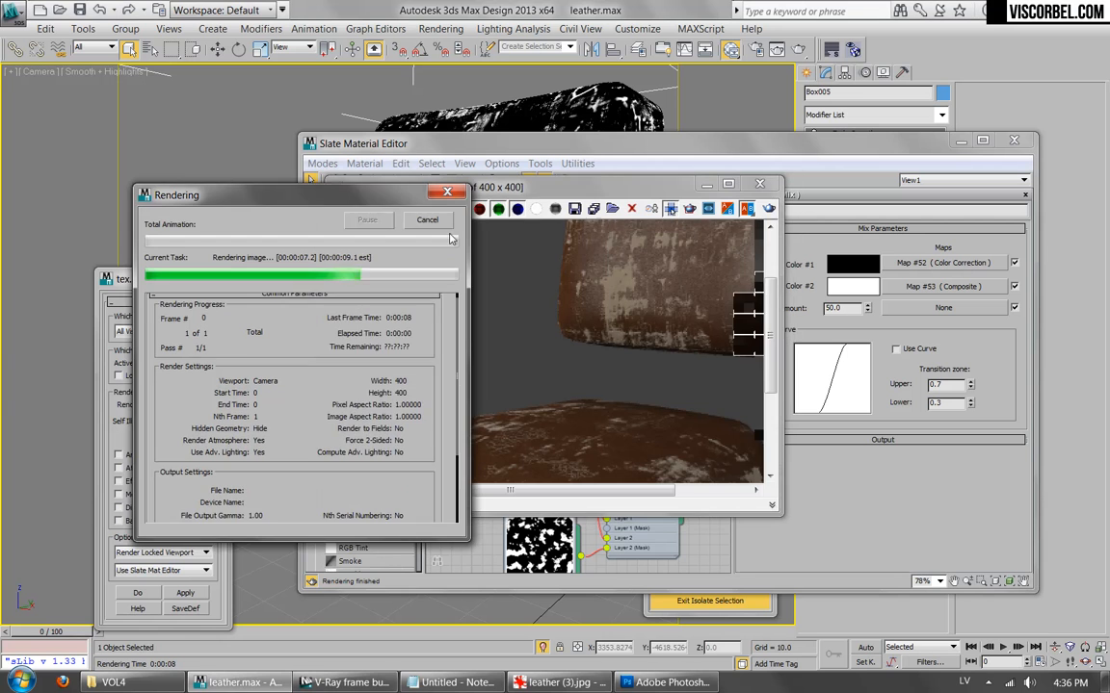
click(760, 185)
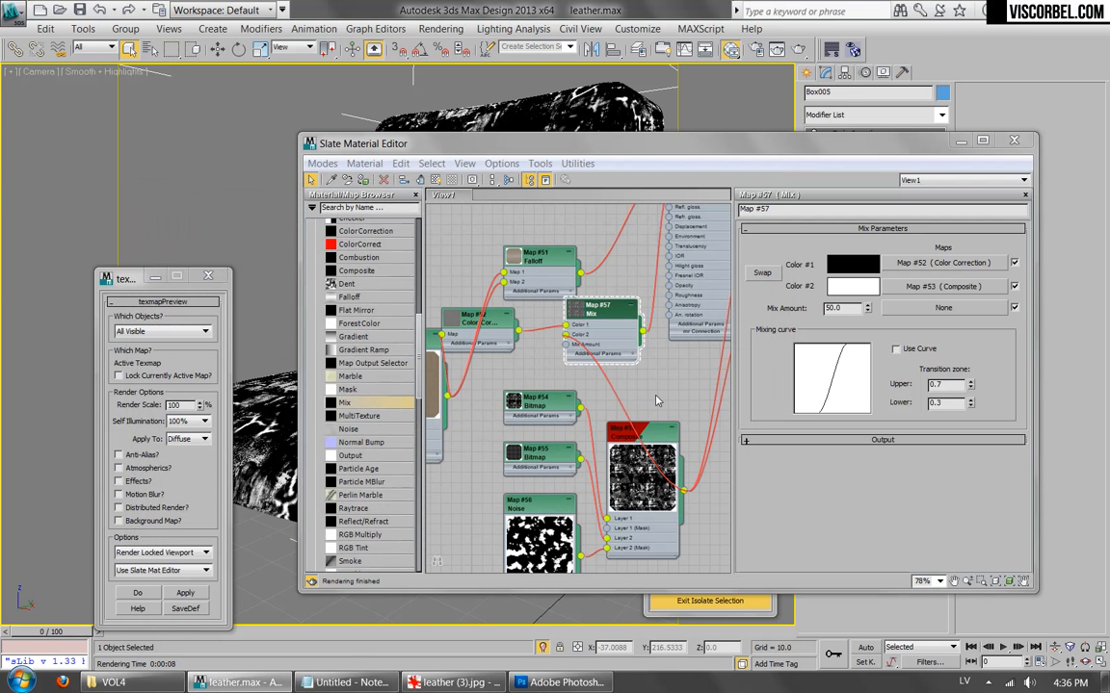
Insert an Output map between the Composite map and the bump Mix map's Color 2, and enable its Invert option.
drag(626, 437, 606, 458)
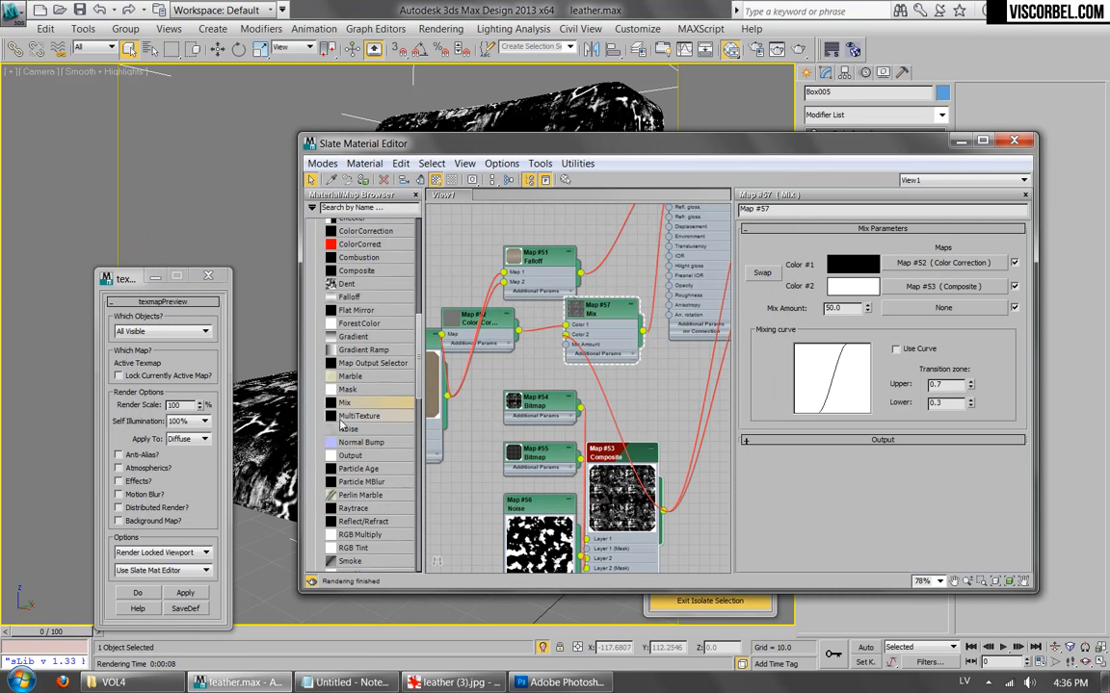
scroll(411, 373, down, 6)
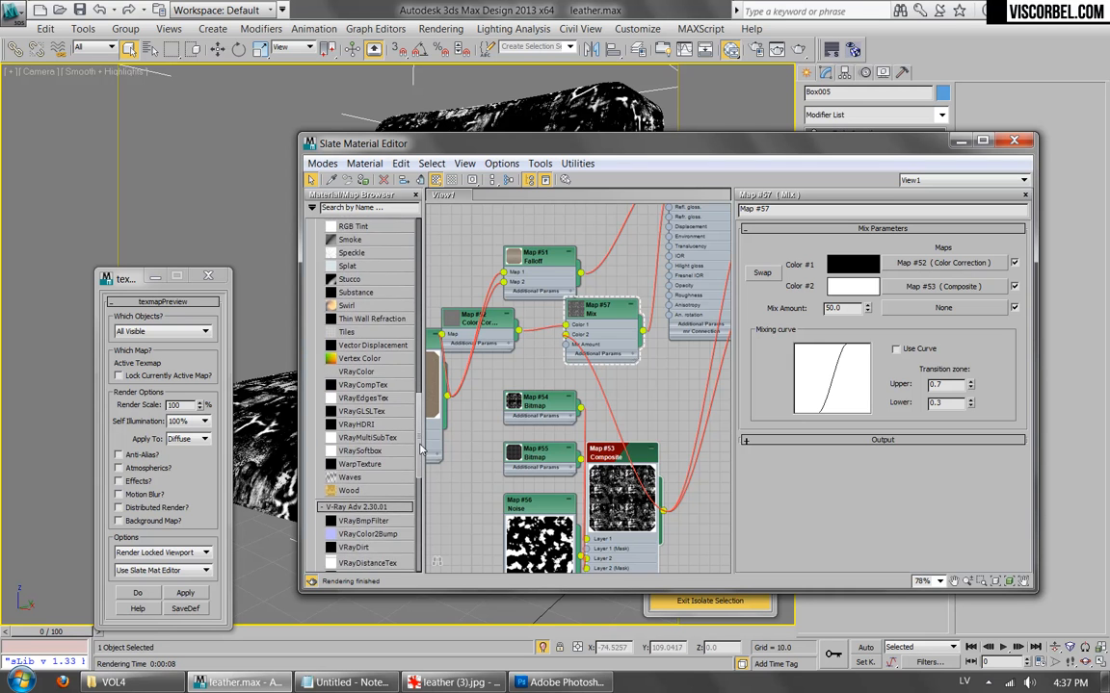
scroll(414, 431, down, 3)
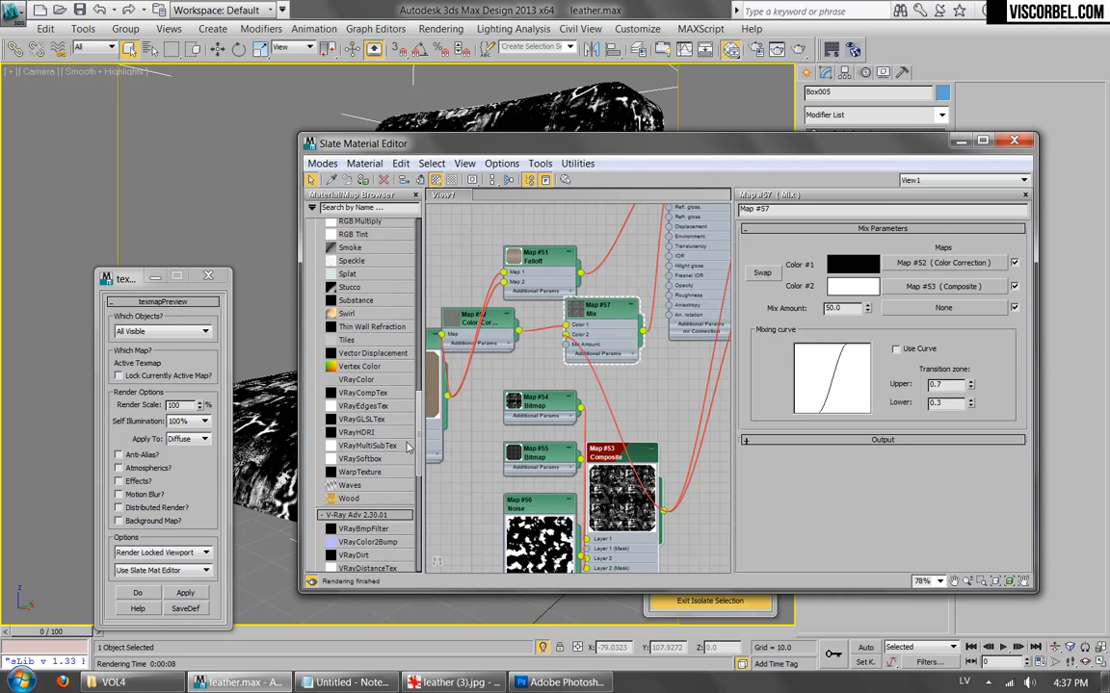
scroll(408, 440, up, 5)
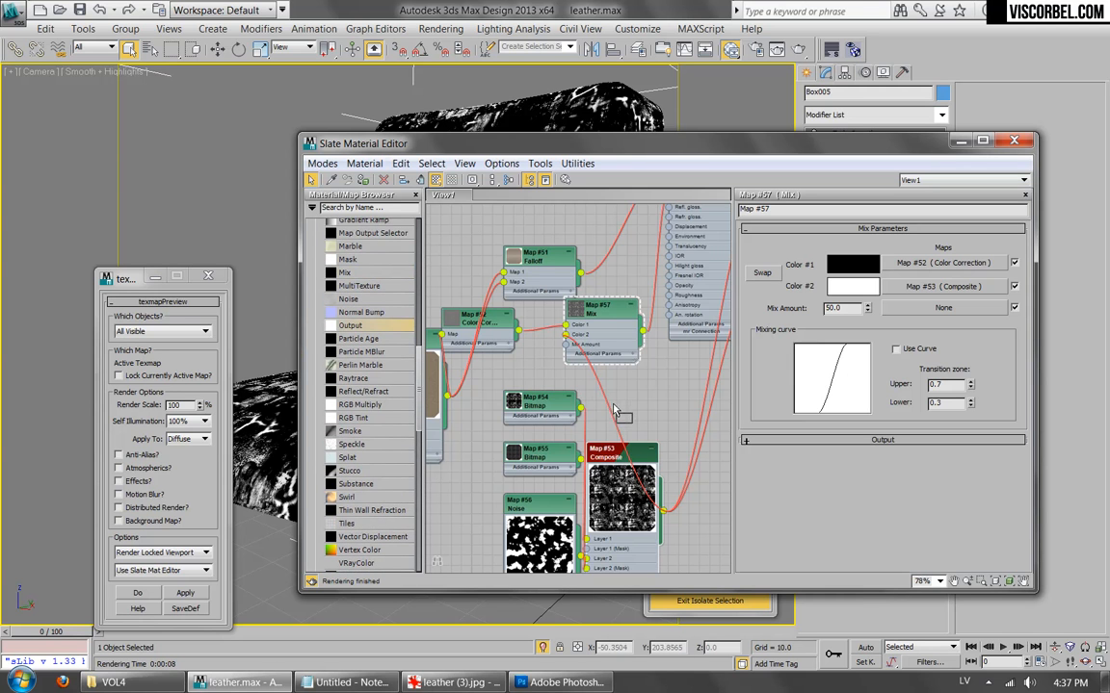
drag(608, 405, 580, 423)
click(781, 300)
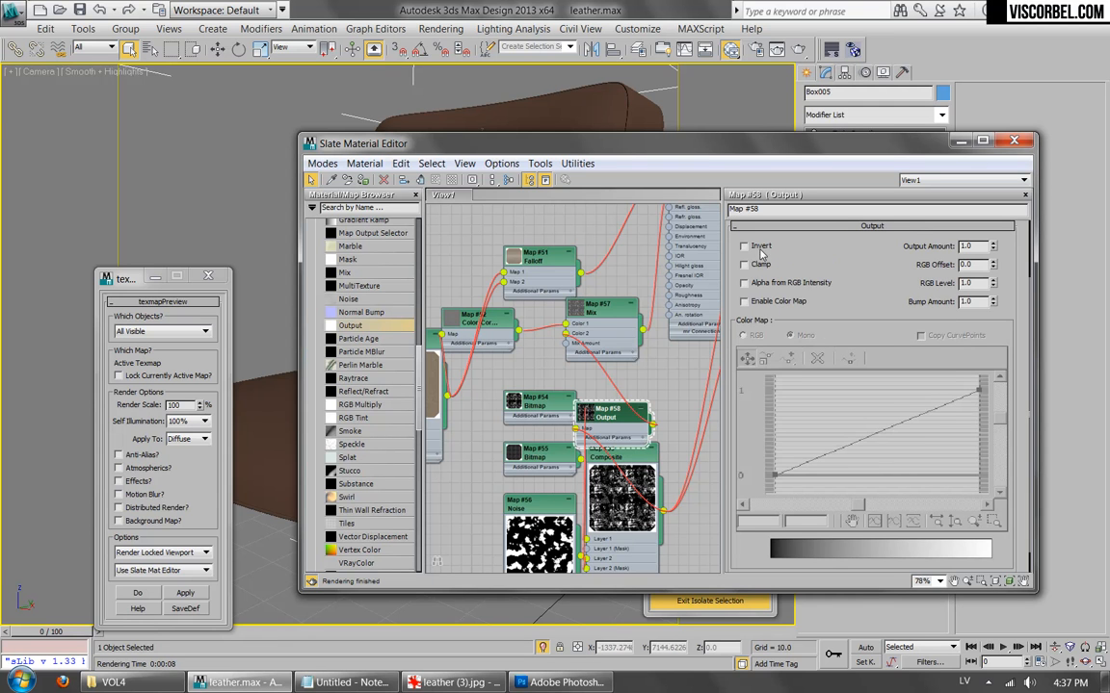
middle_drag(647, 318, 614, 404)
drag(587, 505, 639, 490)
scroll(636, 564, down, 5)
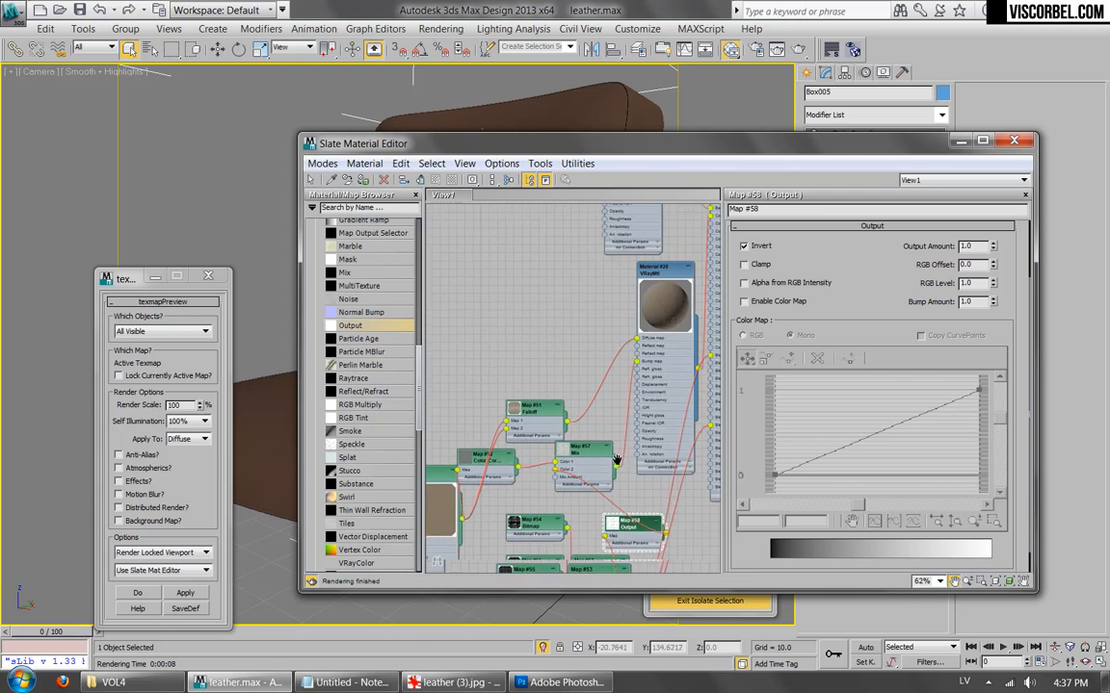
Render the camera view to check the inverted bump on the backrest cushion, then cancel the render and close it.
click(799, 50)
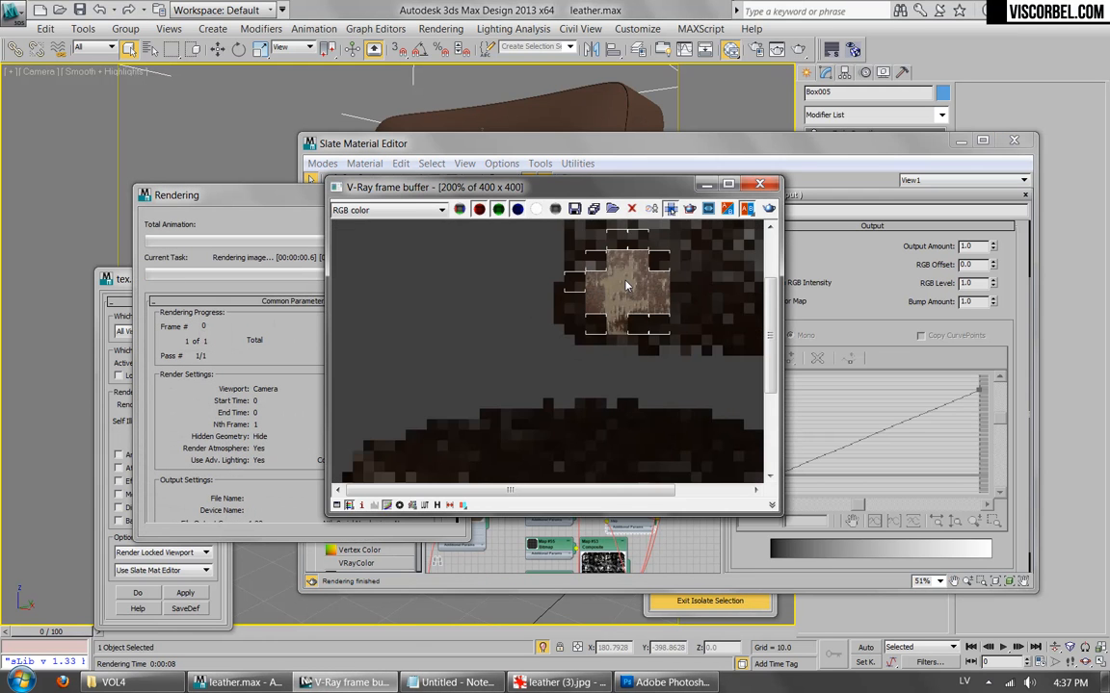
scroll(647, 320, down, 1)
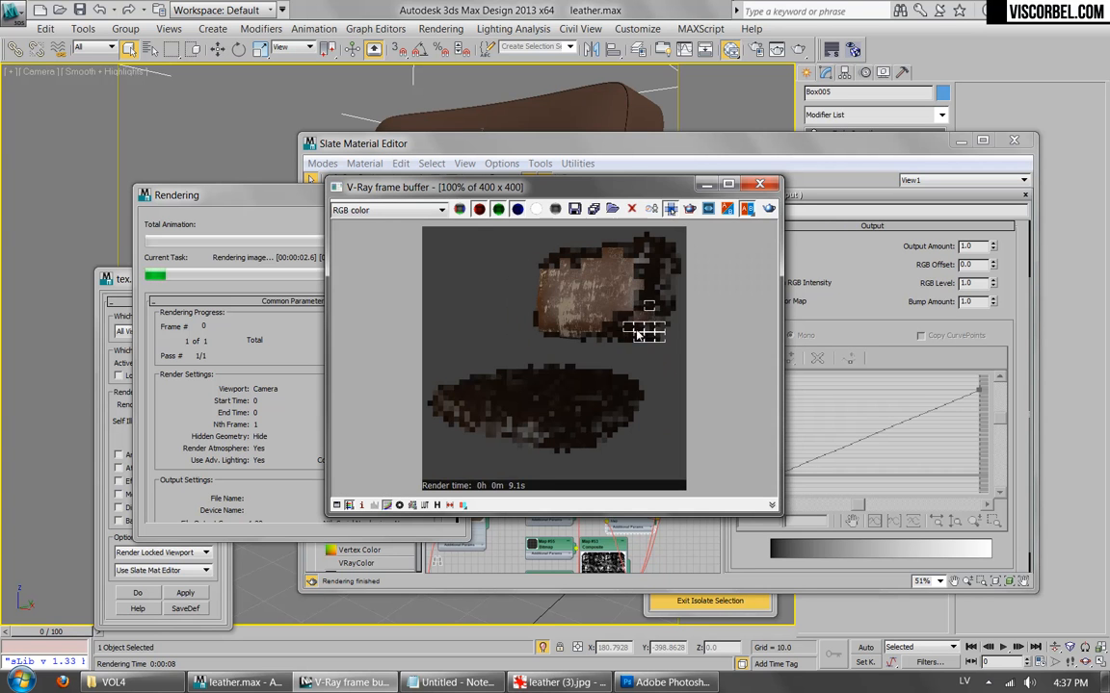
scroll(645, 272, up, 1)
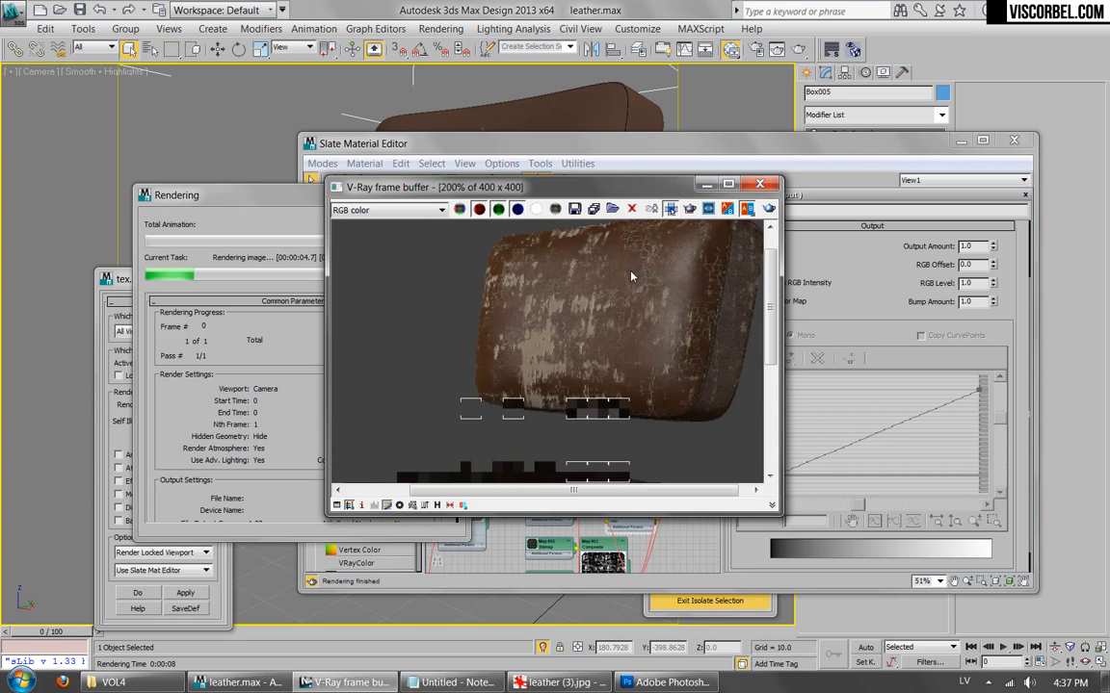
click(310, 367)
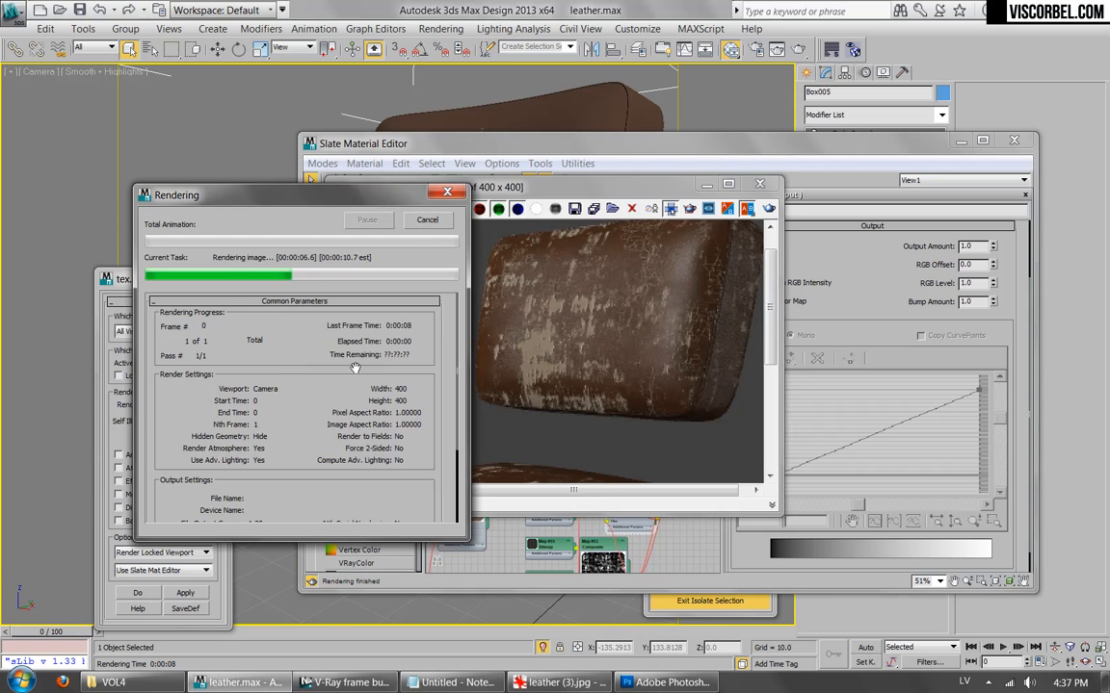
click(424, 221)
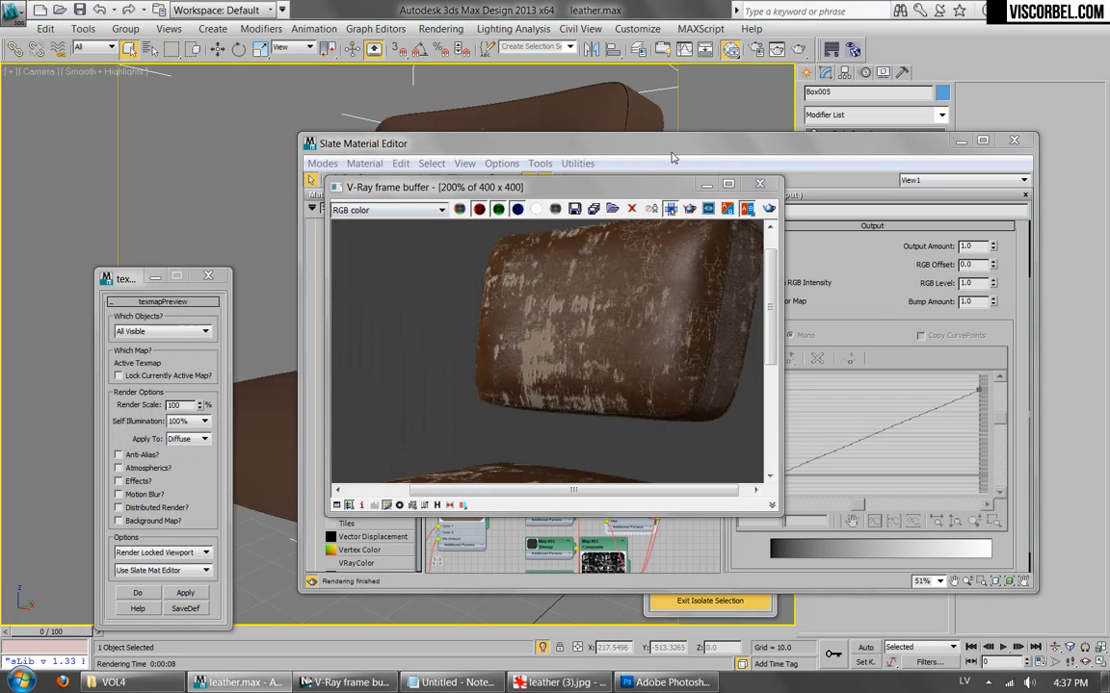
click(760, 184)
Set the Mix Amount of the worn coat's bump Mix map to 10.0.
scroll(622, 359, up, 2)
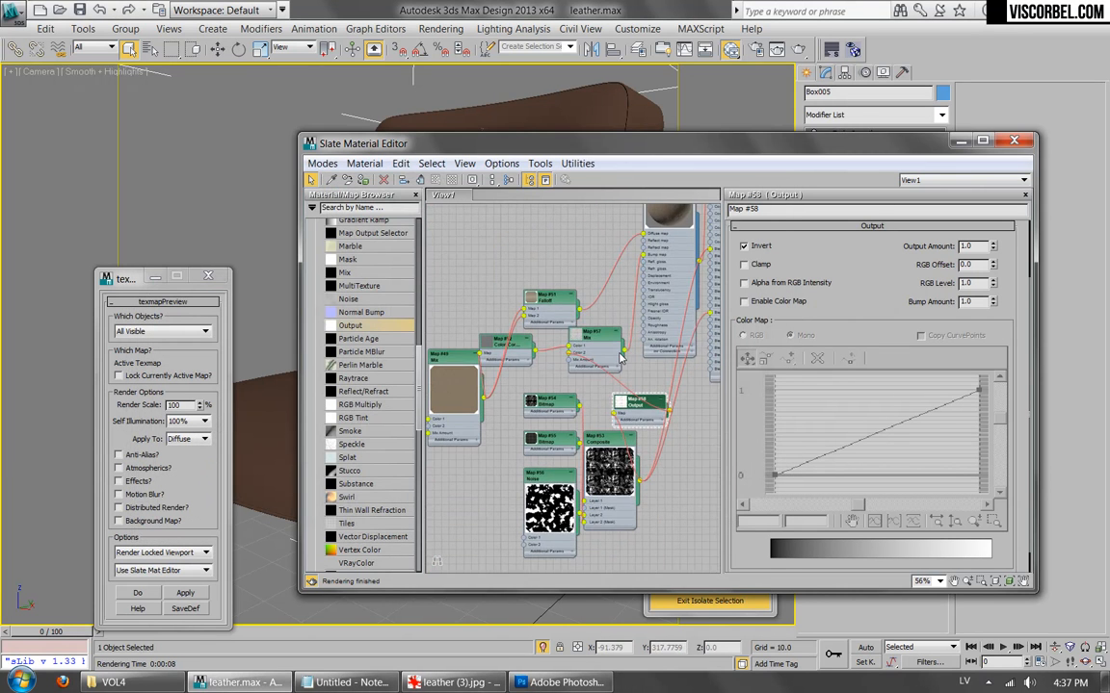
scroll(622, 358, up, 3)
click(585, 334)
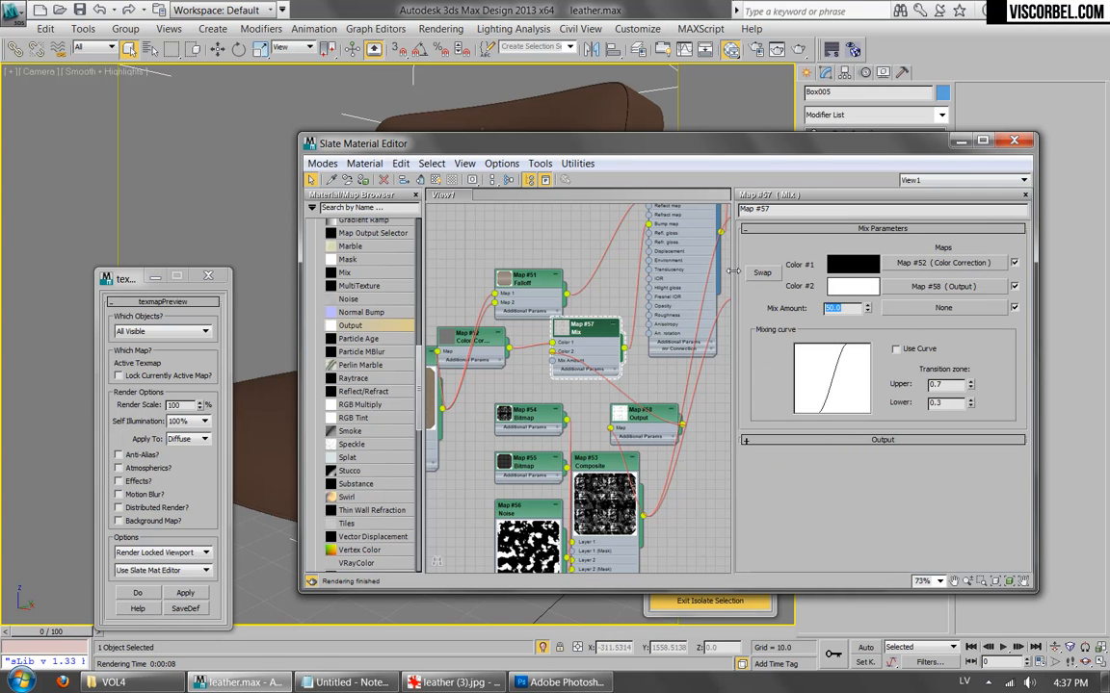
key(Return)
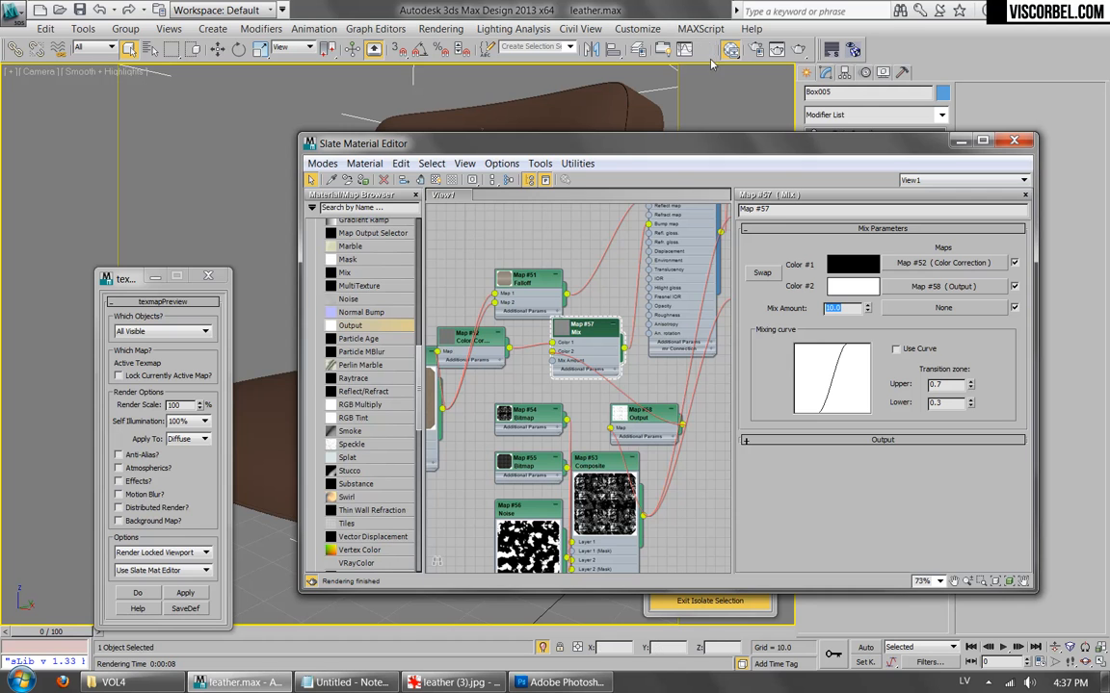
Render the camera view to check the weakened bump on the cushions, and close the frame buffer.
click(798, 50)
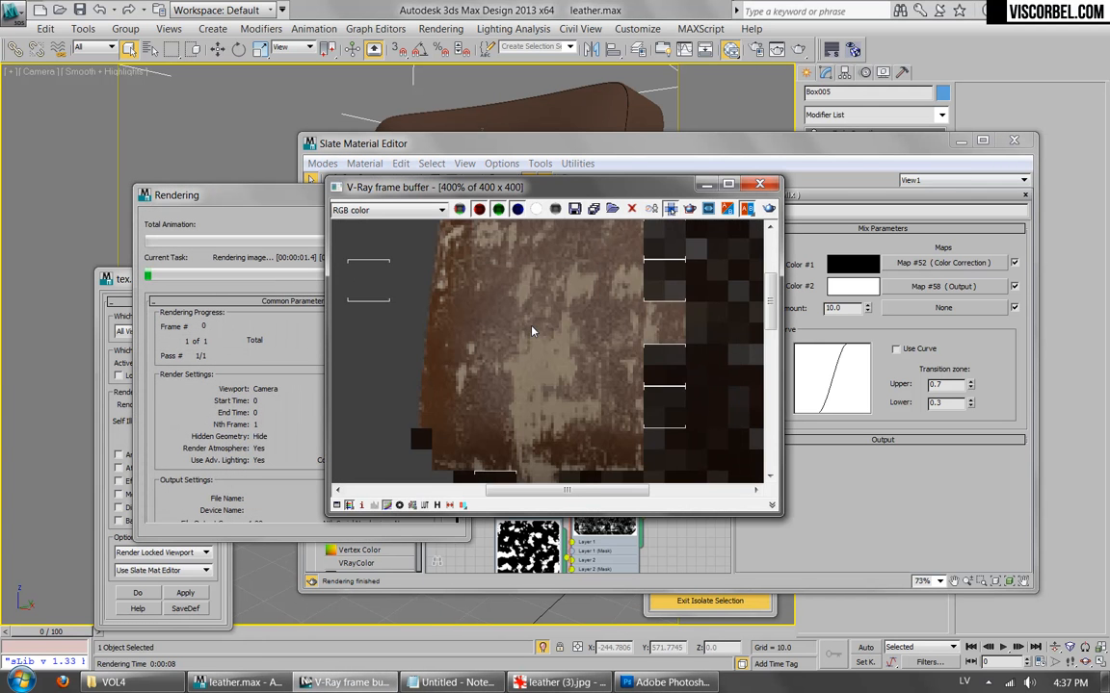
scroll(533, 337, down, 1)
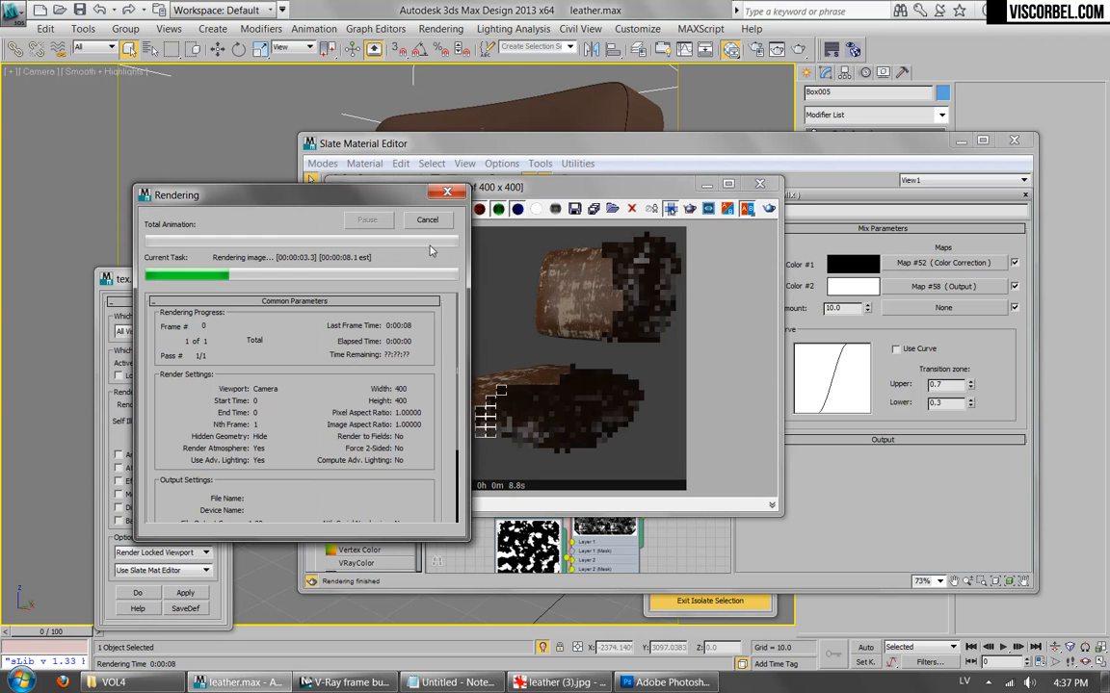
click(760, 185)
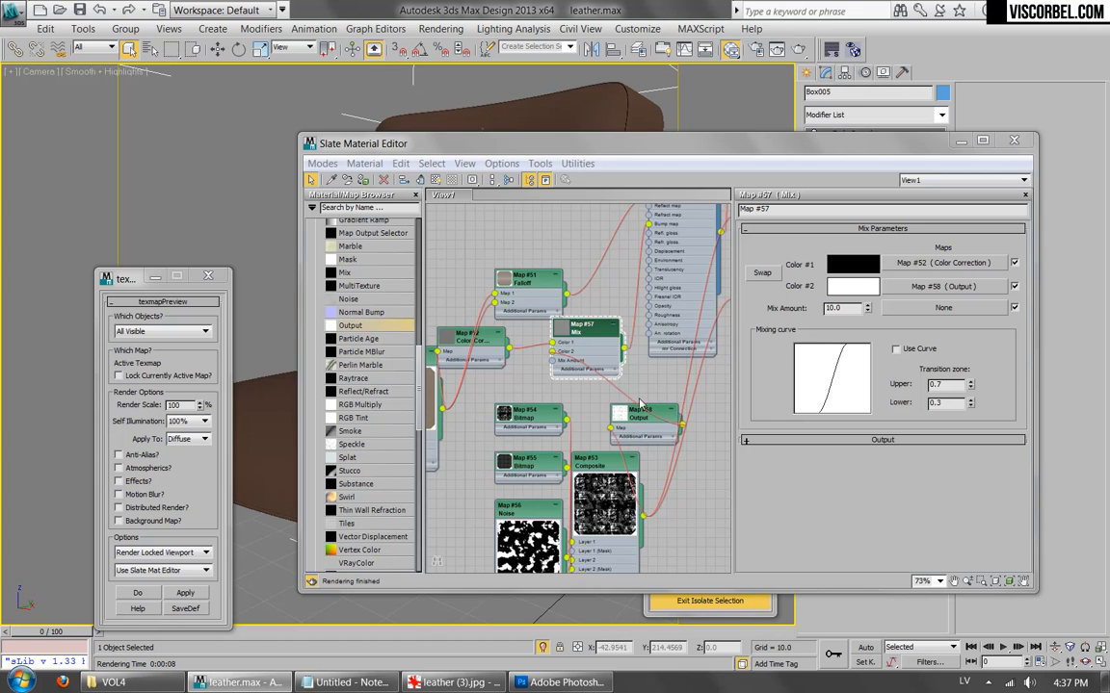
Lay out the child nodes of the VRayBlendMtl again to include the new Mix and Output maps.
scroll(639, 404, down, 2)
middle_drag(694, 337, 622, 384)
middle_drag(663, 257, 611, 404)
right_click(606, 291)
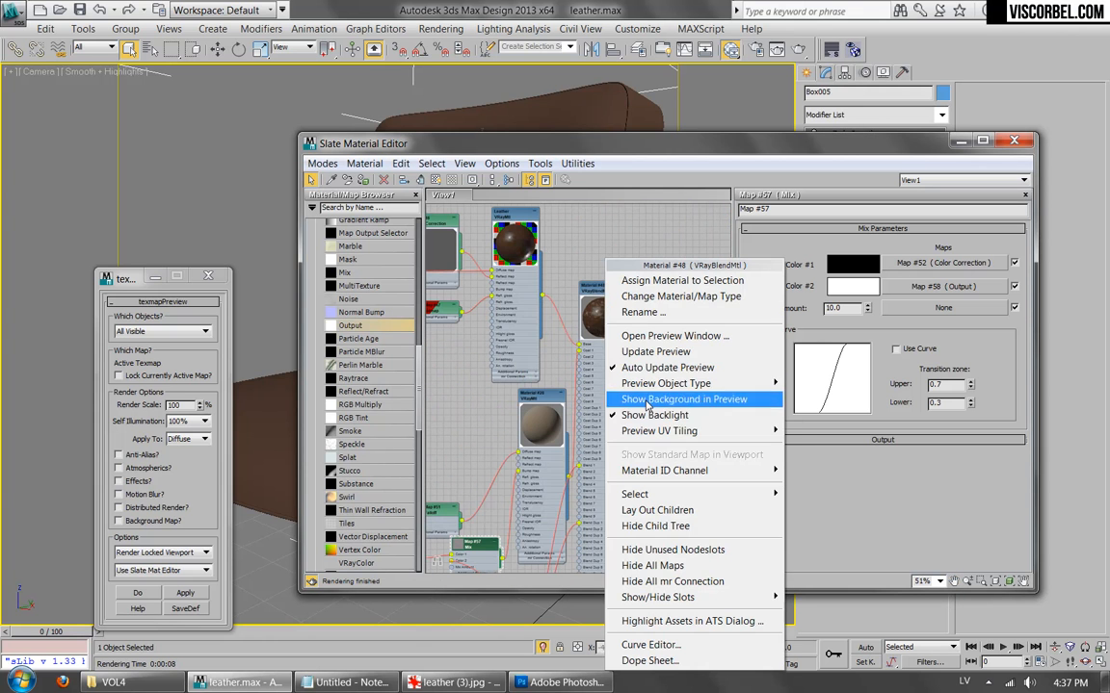
click(658, 512)
Examine the rearranged node tree, from the Mix and Output maps to the Leather material's Color Correction and bitmap connections.
middle_drag(577, 404, 668, 277)
scroll(663, 289, down, 1)
scroll(642, 337, down, 1)
middle_drag(570, 442, 598, 448)
scroll(598, 449, up, 2)
middle_drag(597, 396, 587, 488)
scroll(587, 488, up, 2)
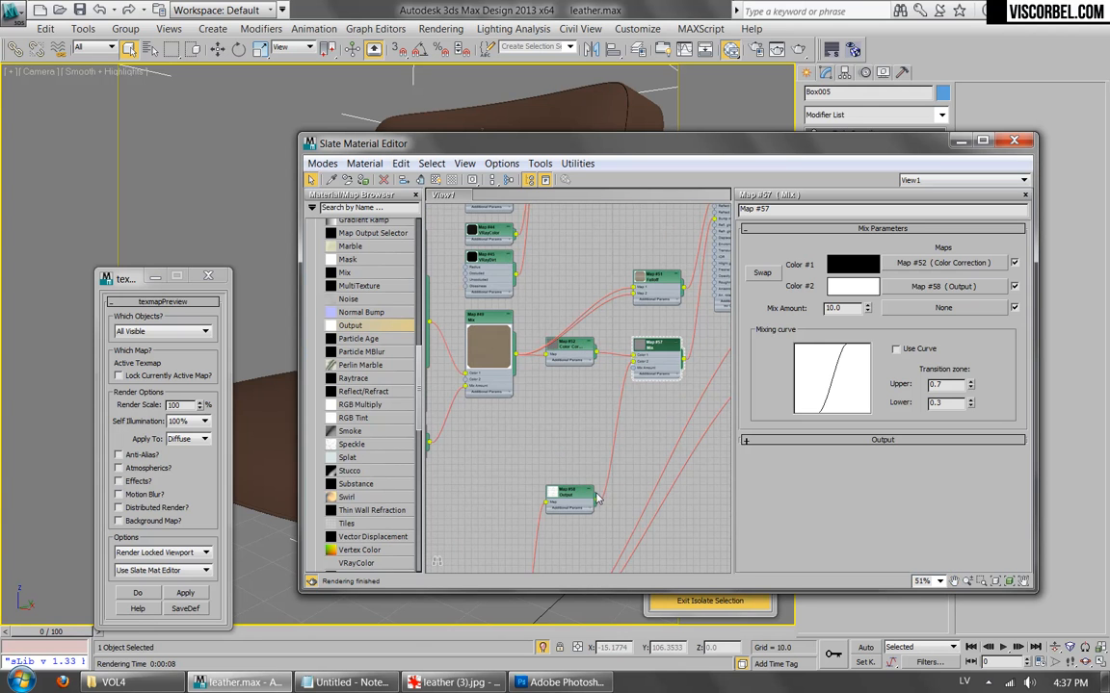
scroll(606, 460, down, 3)
middle_drag(609, 405, 594, 431)
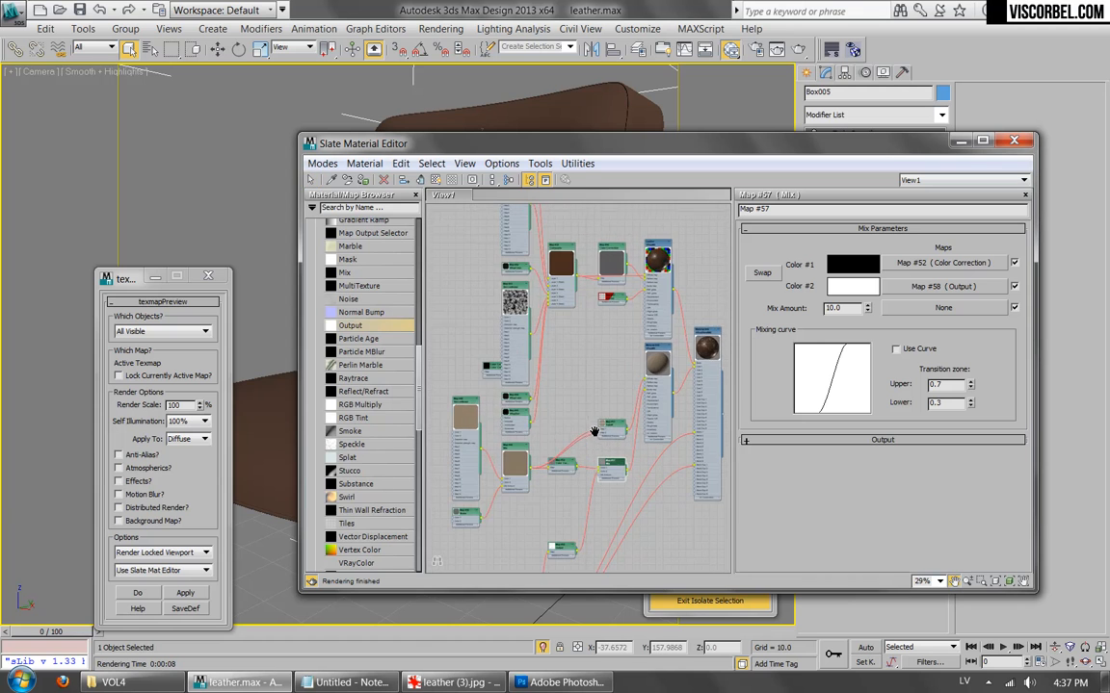
scroll(635, 252, up, 4)
middle_drag(636, 252, 578, 365)
scroll(592, 441, up, 1)
middle_drag(592, 441, 604, 400)
scroll(605, 401, up, 1)
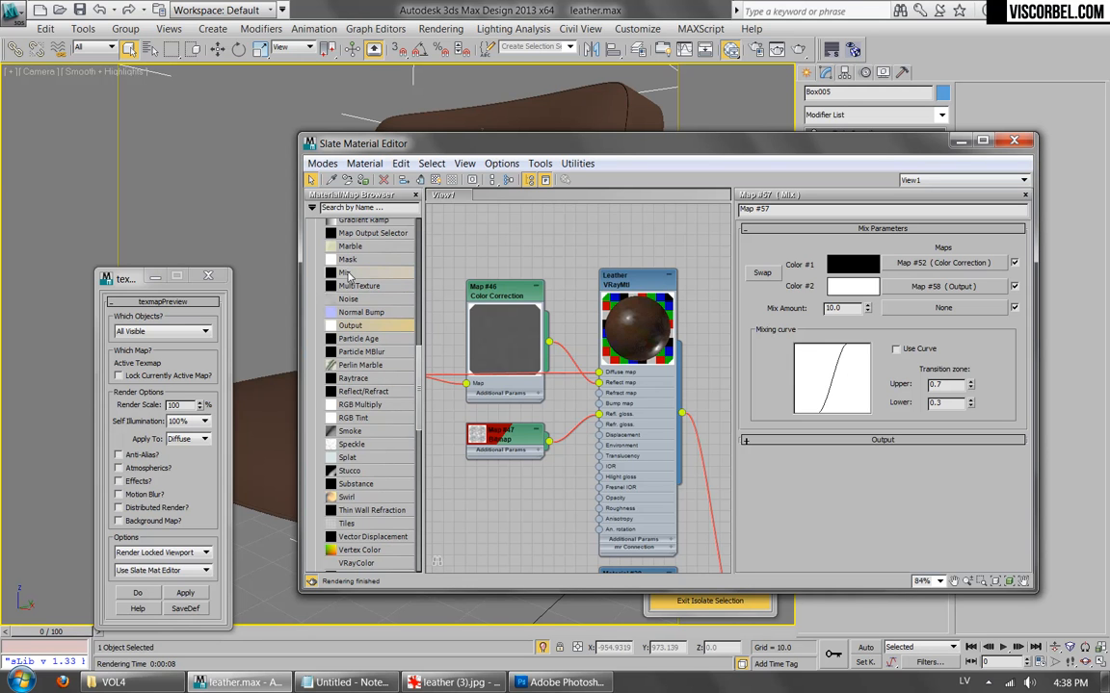
Try to insert a new Mix map, through its Color 1, between the Color Correction and the Leather material's Reflect map.
drag(574, 357, 568, 354)
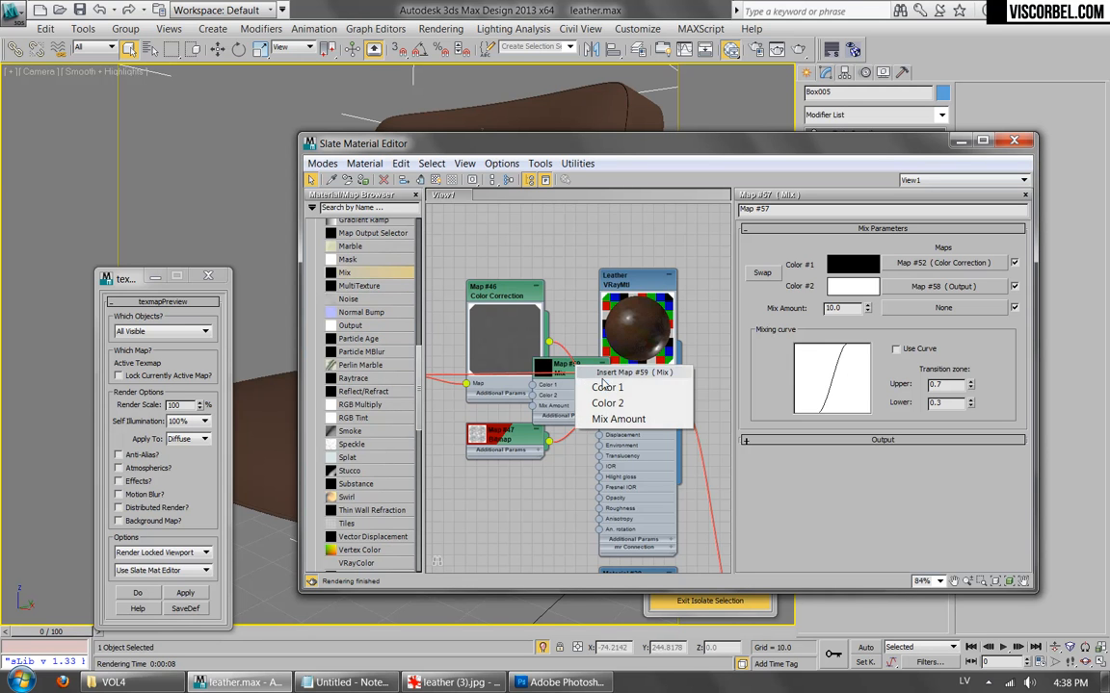
click(595, 318)
scroll(599, 486, down, 1)
scroll(599, 487, down, 10)
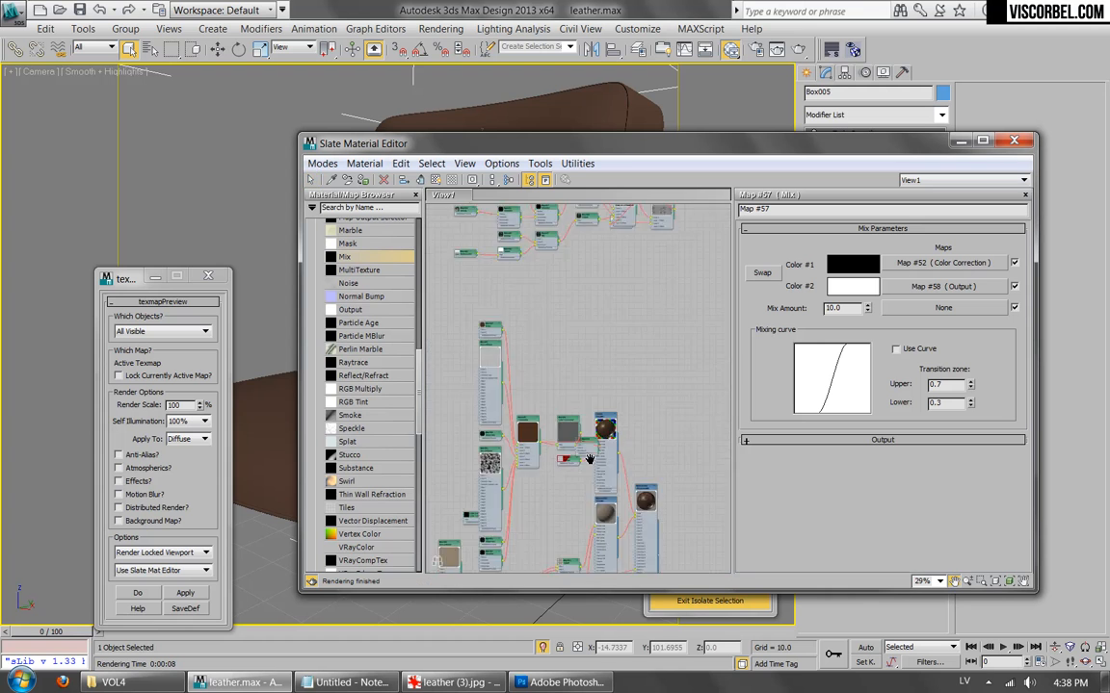
scroll(584, 491, up, 6)
middle_drag(531, 285, 543, 403)
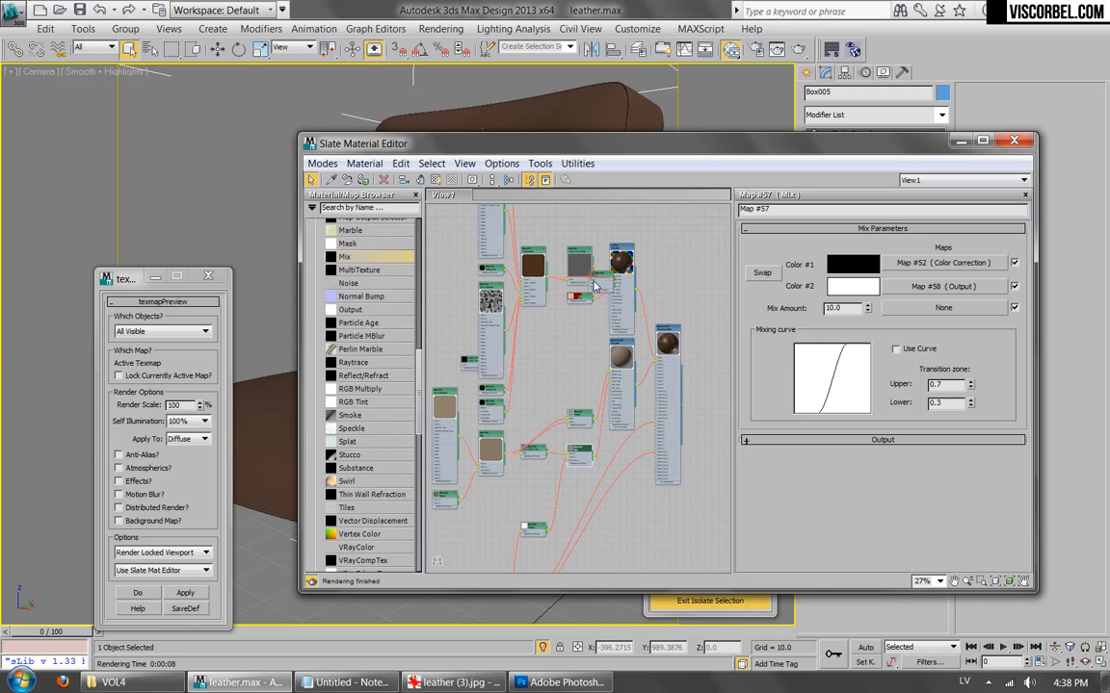
Connect the Output map to the new Mix map's Color 2 and set its Mix Amount to 30.0.
drag(601, 281, 612, 568)
middle_drag(614, 506, 629, 267)
scroll(604, 318, up, 3)
middle_drag(618, 322, 683, 345)
drag(706, 357, 629, 263)
middle_drag(622, 270, 650, 478)
scroll(650, 479, up, 1)
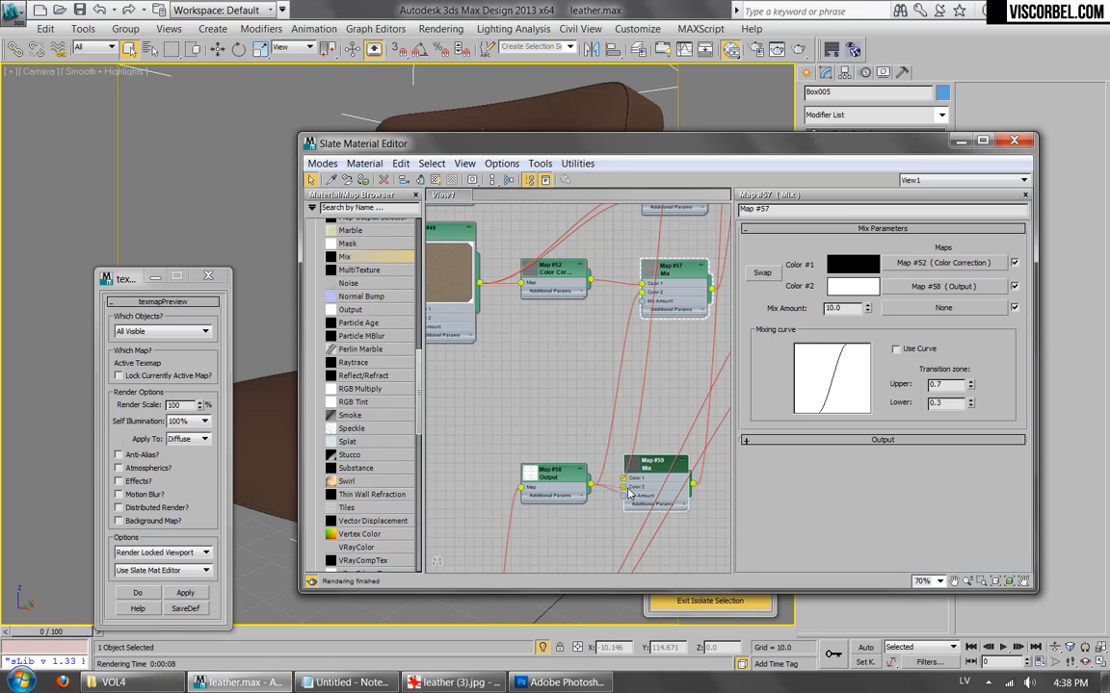
click(650, 472)
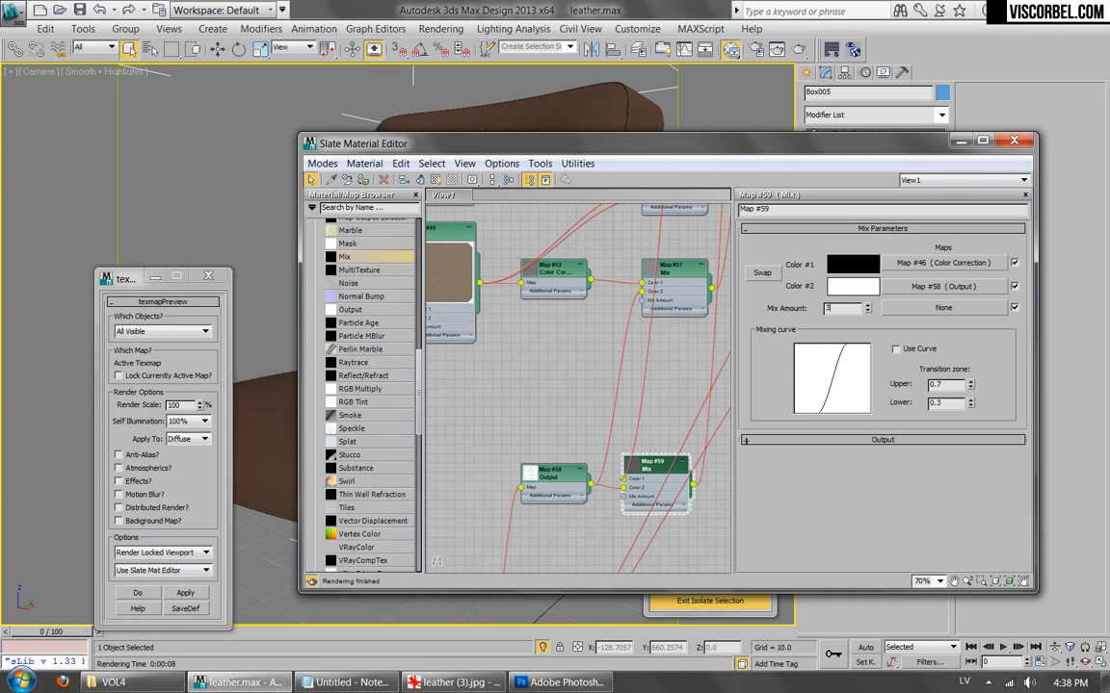
Render the camera view to check the Mix map's effect on the cushions, and close the frame buffer.
click(801, 49)
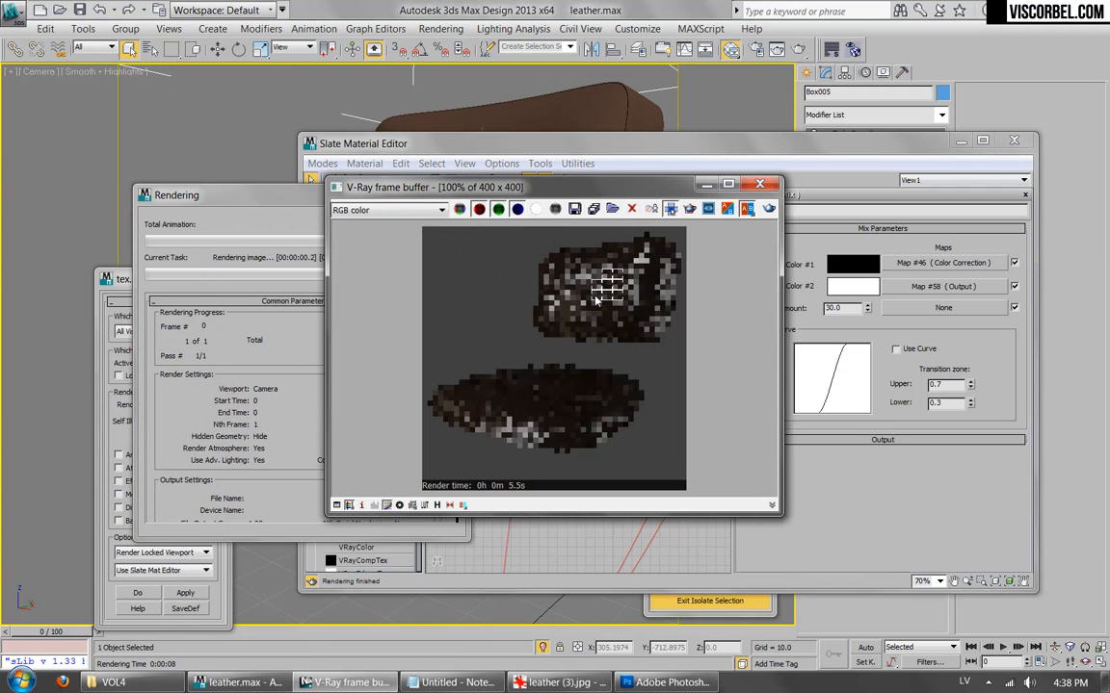
scroll(597, 310, up, 1)
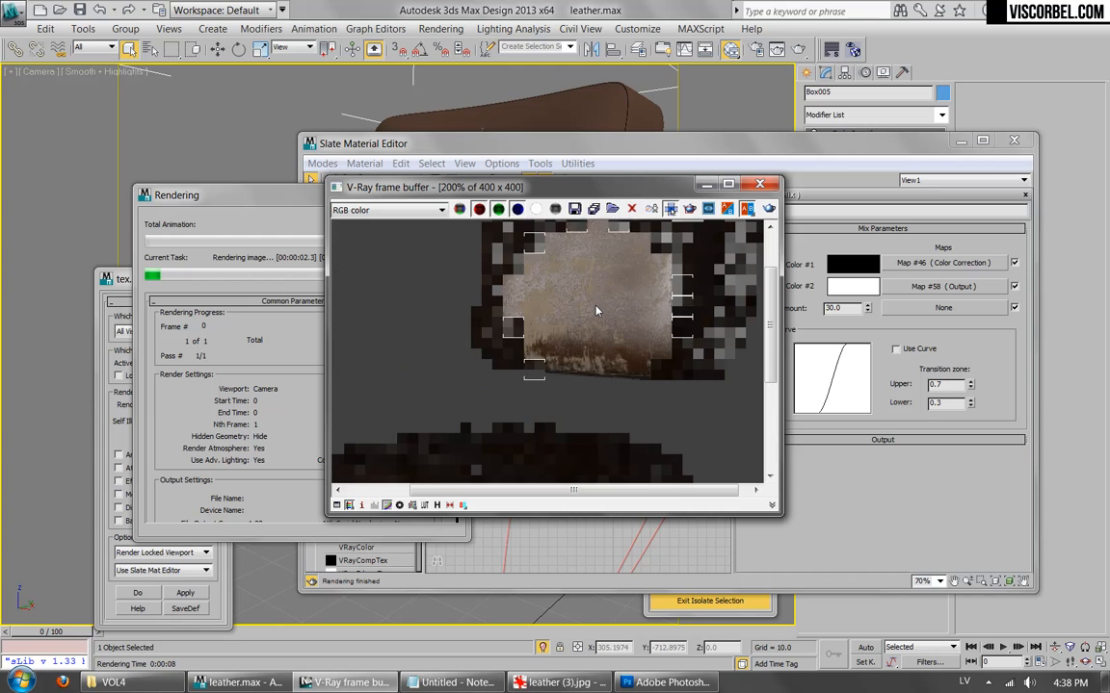
scroll(578, 318, down, 1)
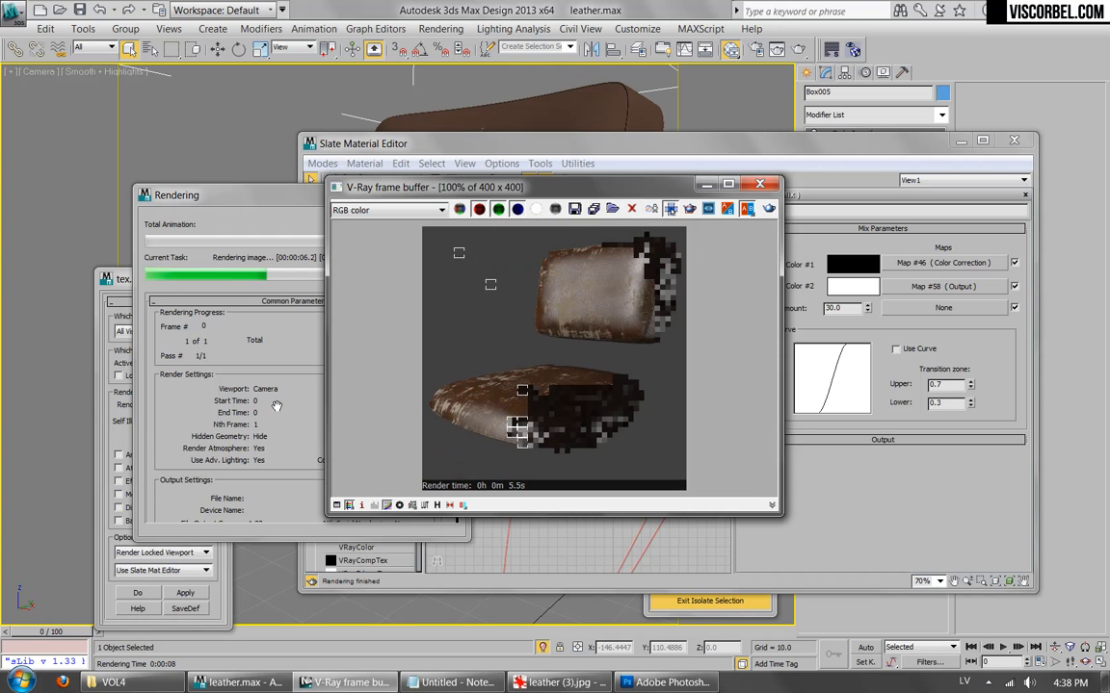
scroll(539, 422, up, 1)
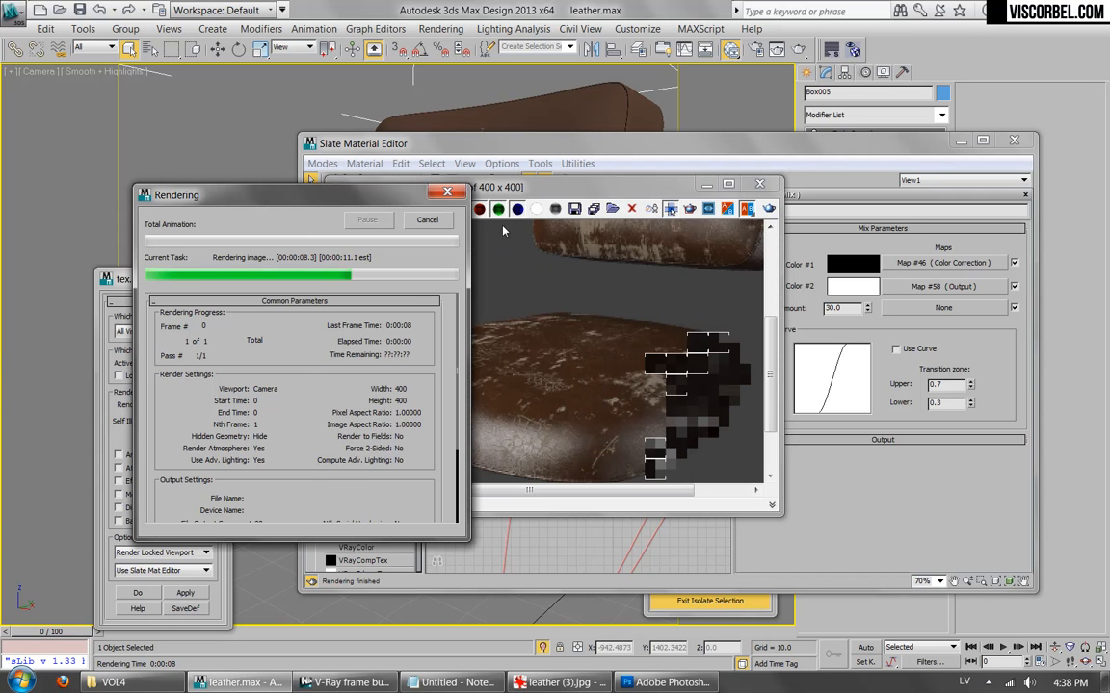
click(758, 182)
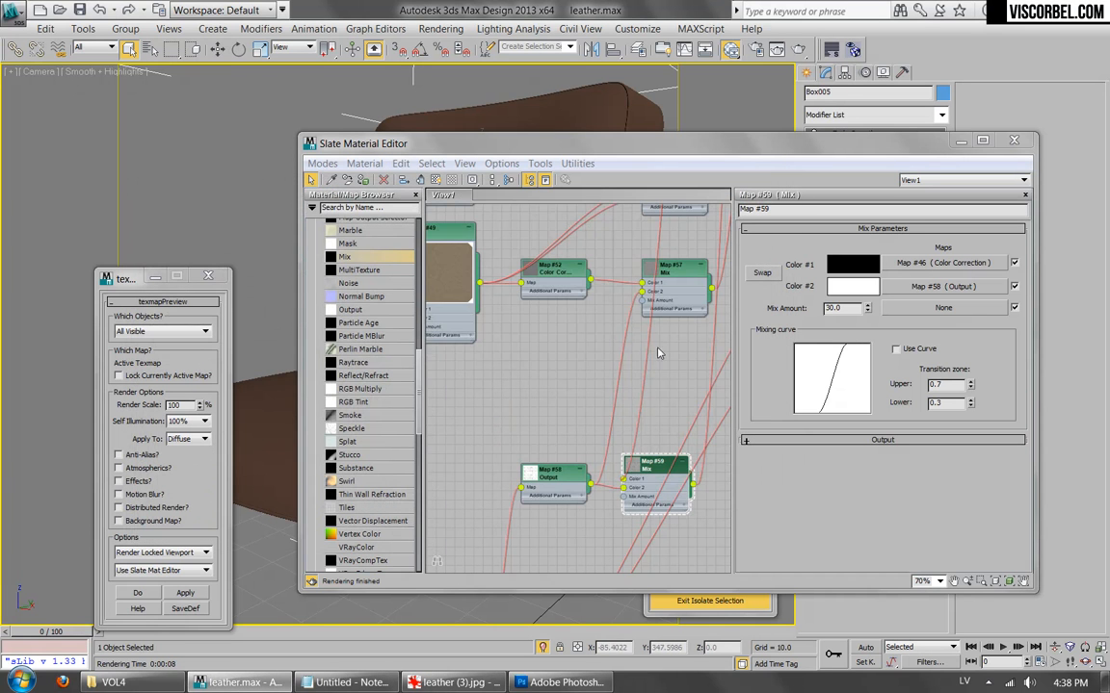
Trace the new Mix map's connections and detach the Output map from its Color 2.
scroll(564, 435, down, 4)
middle_drag(637, 335, 637, 364)
scroll(637, 364, up, 1)
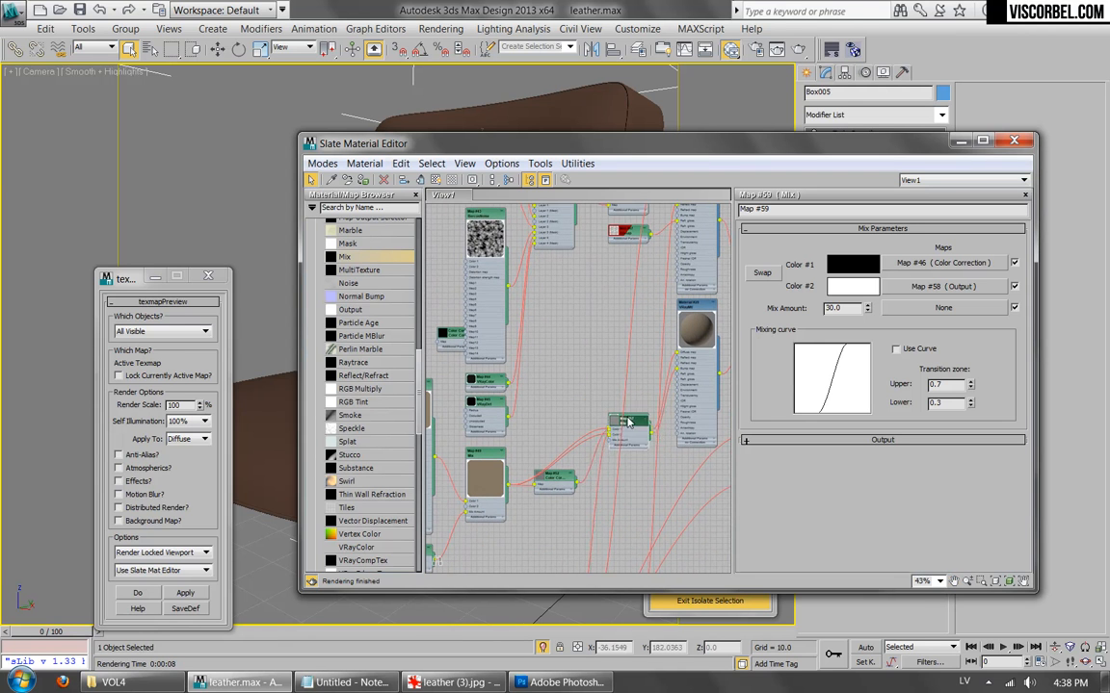
middle_drag(626, 478, 628, 307)
drag(615, 433, 624, 390)
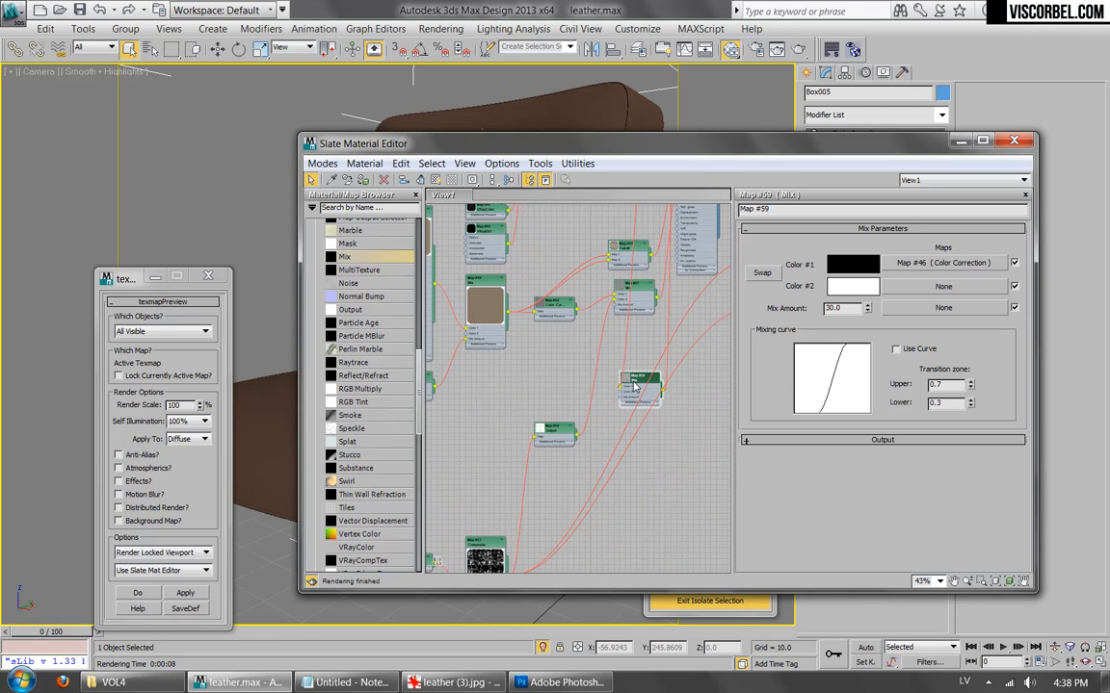
Reconnect the Color Correction directly to the Leather material's Reflect map and delete the misplaced Mix map.
middle_drag(646, 355, 623, 533)
drag(625, 553, 636, 292)
middle_drag(625, 313, 591, 445)
scroll(591, 444, up, 2)
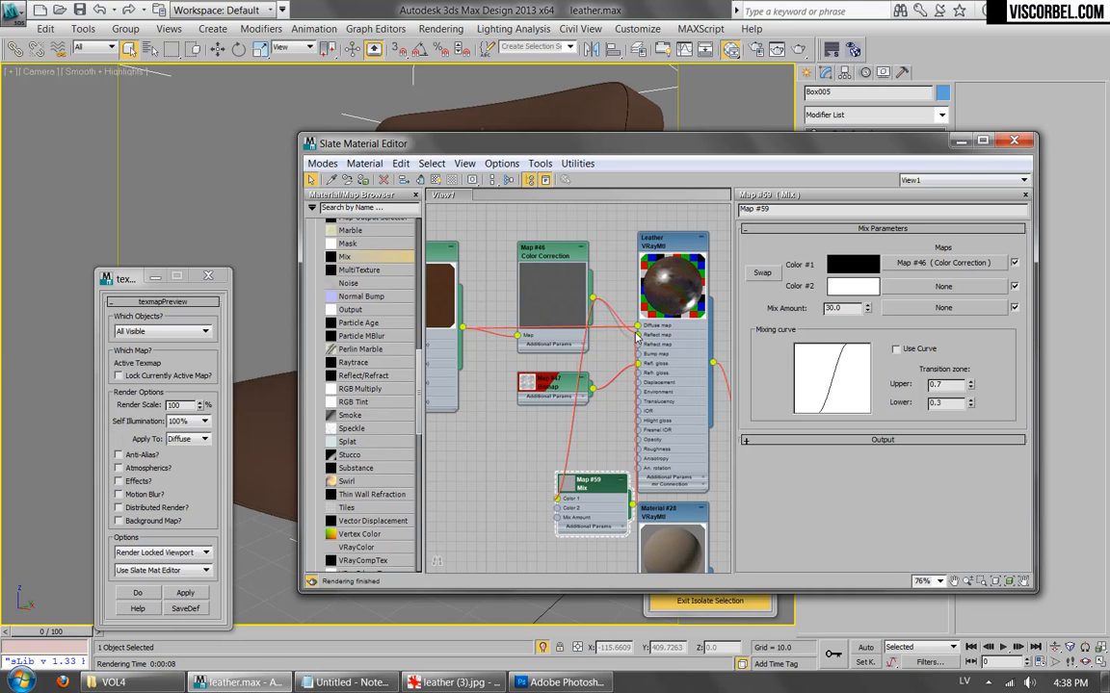
drag(637, 337, 637, 336)
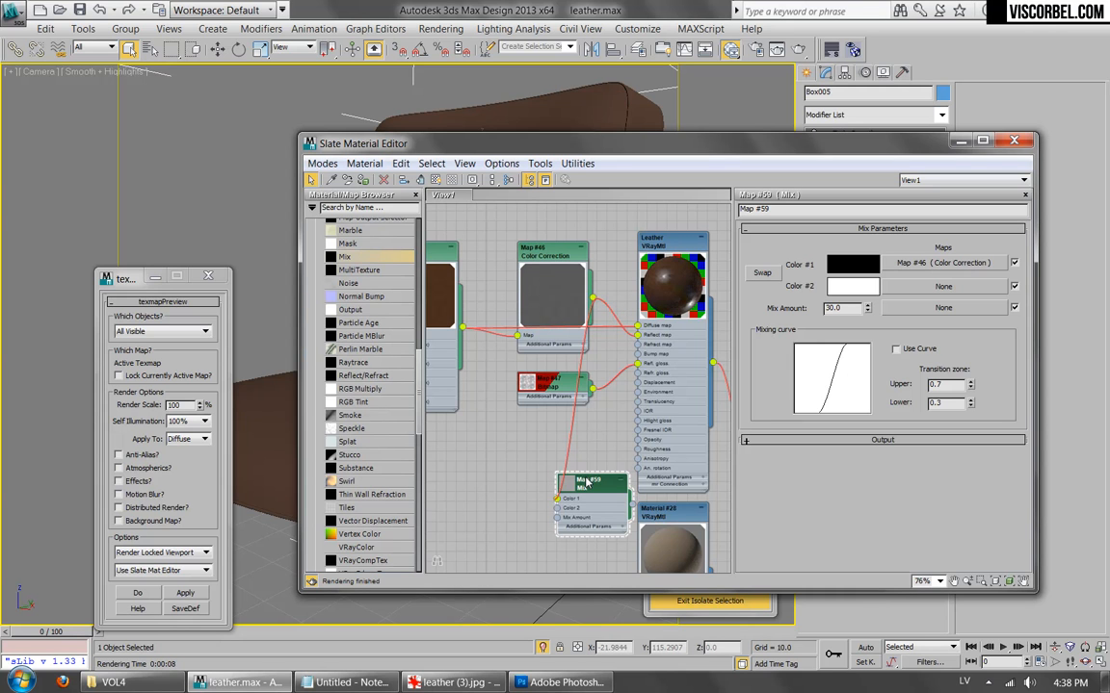
key(Delete)
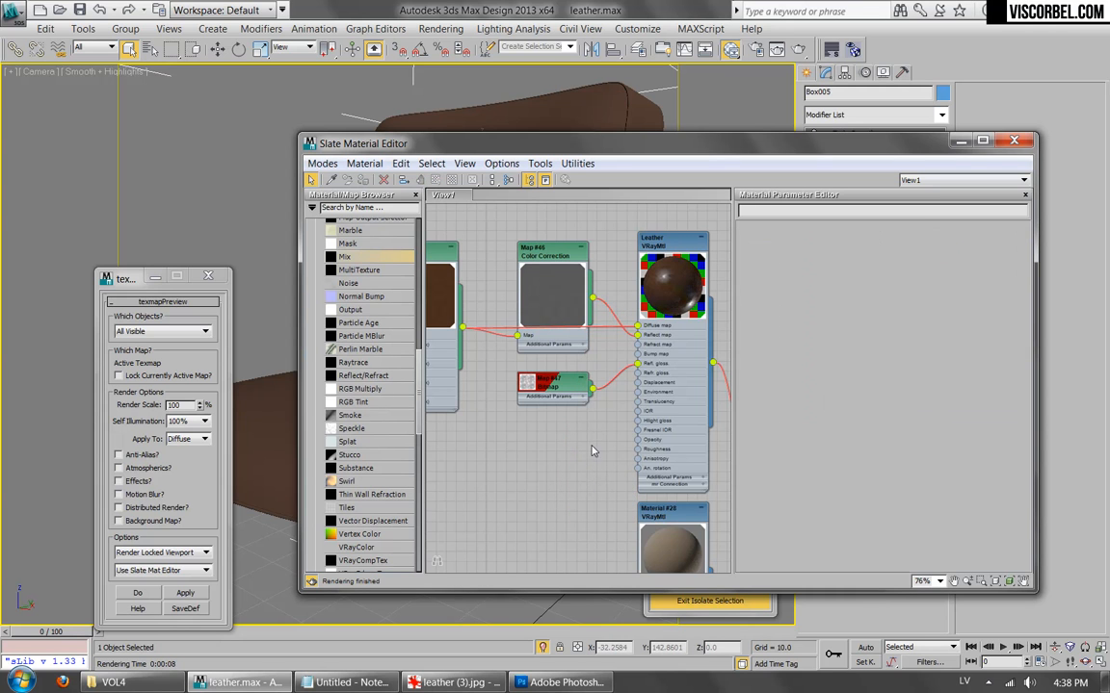
Connect the Color Correction to the Leather material's Bump map and insert a Mix map into that connection through Color 1.
middle_drag(591, 445, 620, 452)
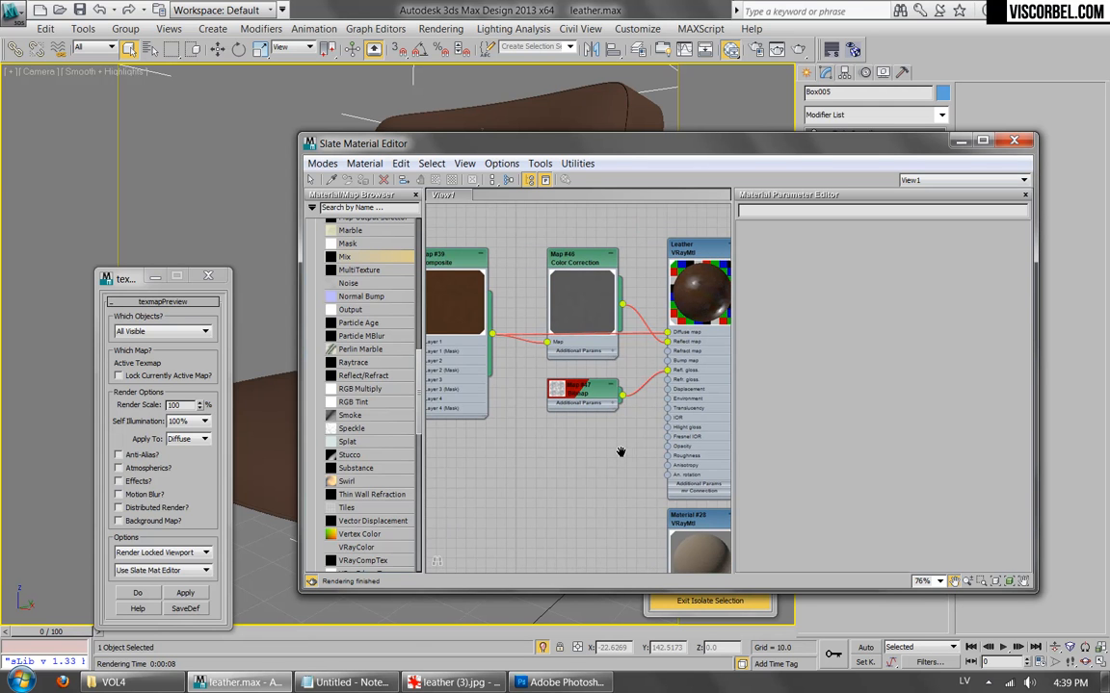
middle_drag(651, 378, 614, 422)
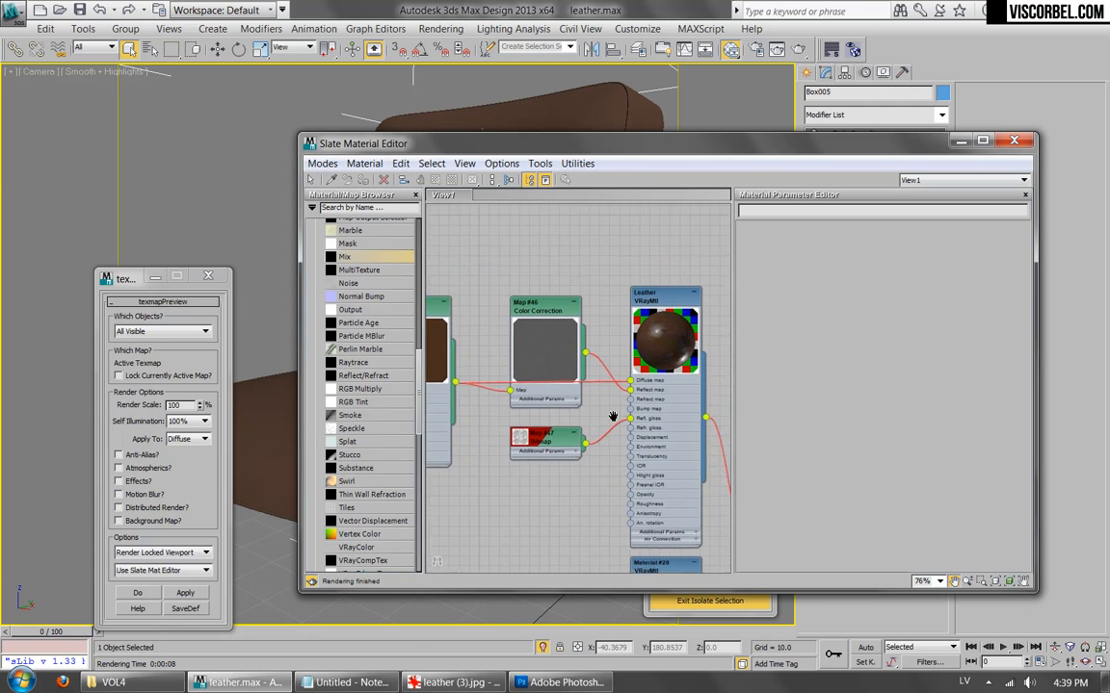
scroll(616, 421, up, 1)
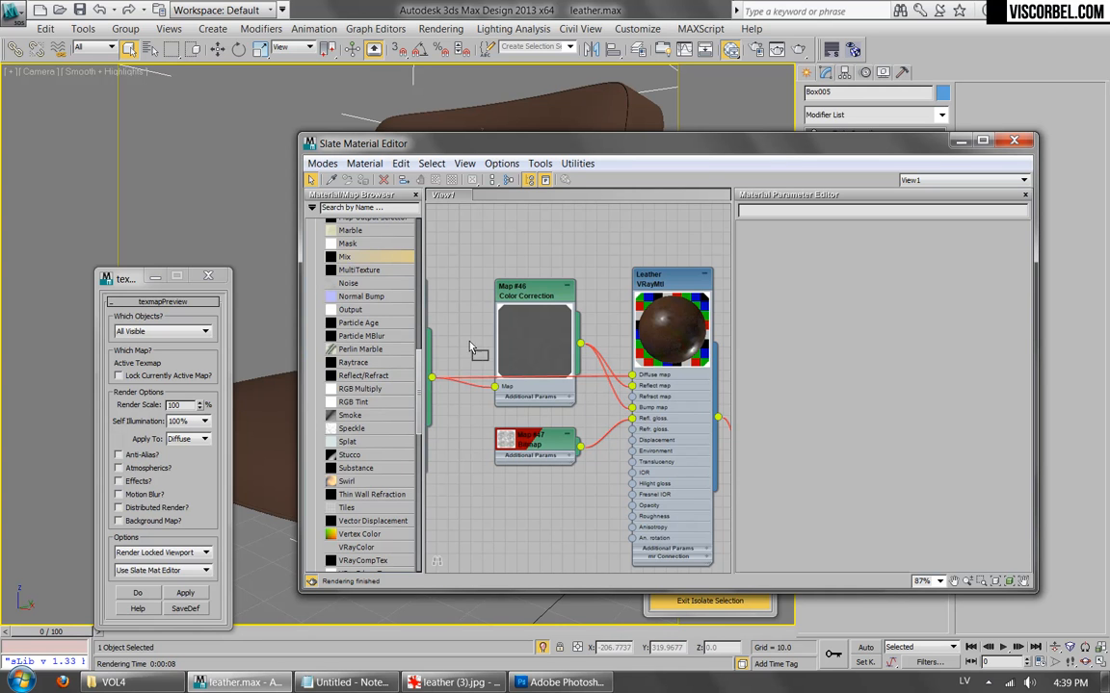
drag(611, 383, 483, 531)
click(656, 418)
Connect the inverting Output map to the Leather bump Mix map's Color 2 and set its Mix Amount to 30.0.
middle_drag(497, 496, 525, 318)
scroll(539, 332, down, 2)
middle_drag(547, 399, 585, 289)
scroll(568, 267, down, 1)
drag(565, 239, 578, 557)
scroll(578, 557, up, 1)
middle_drag(578, 557, 633, 353)
scroll(626, 361, up, 5)
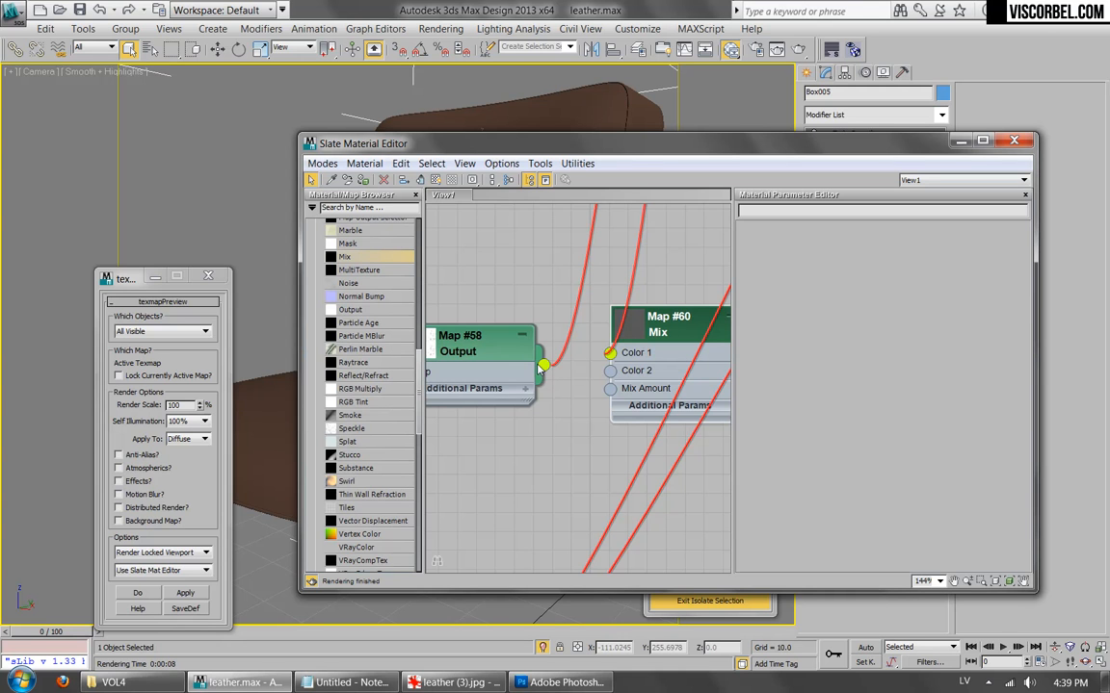
double_click(650, 328)
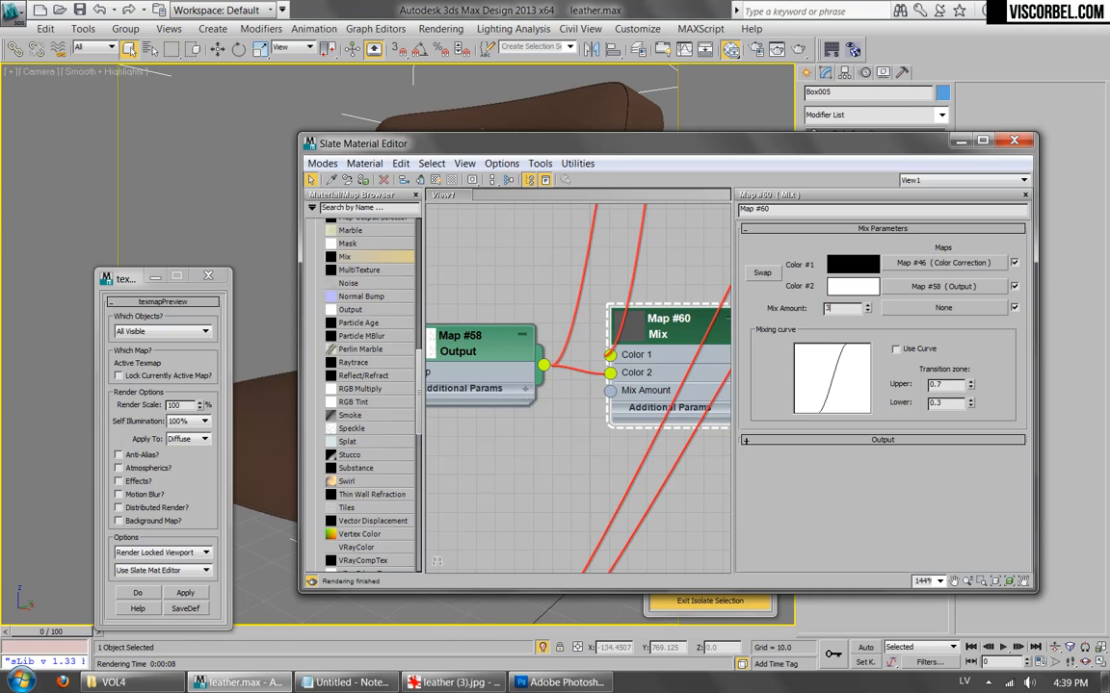
Render the camera view, inspect the worn and cracked bump on the seat and backrest, and close the frame buffer.
click(798, 49)
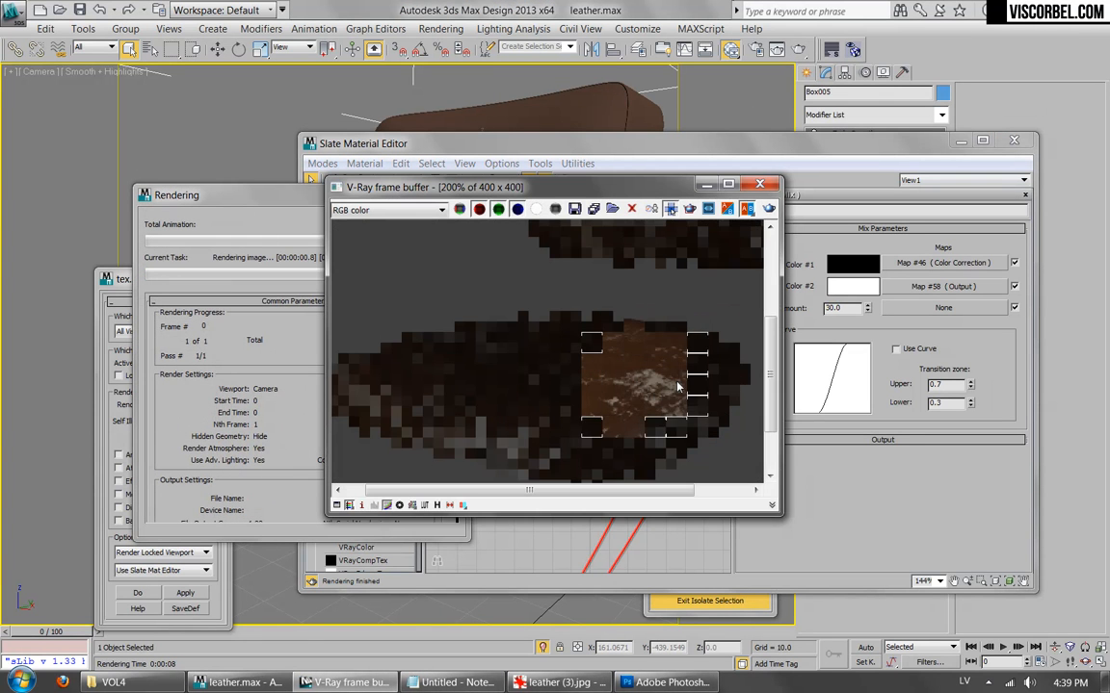
scroll(454, 312, up, 1)
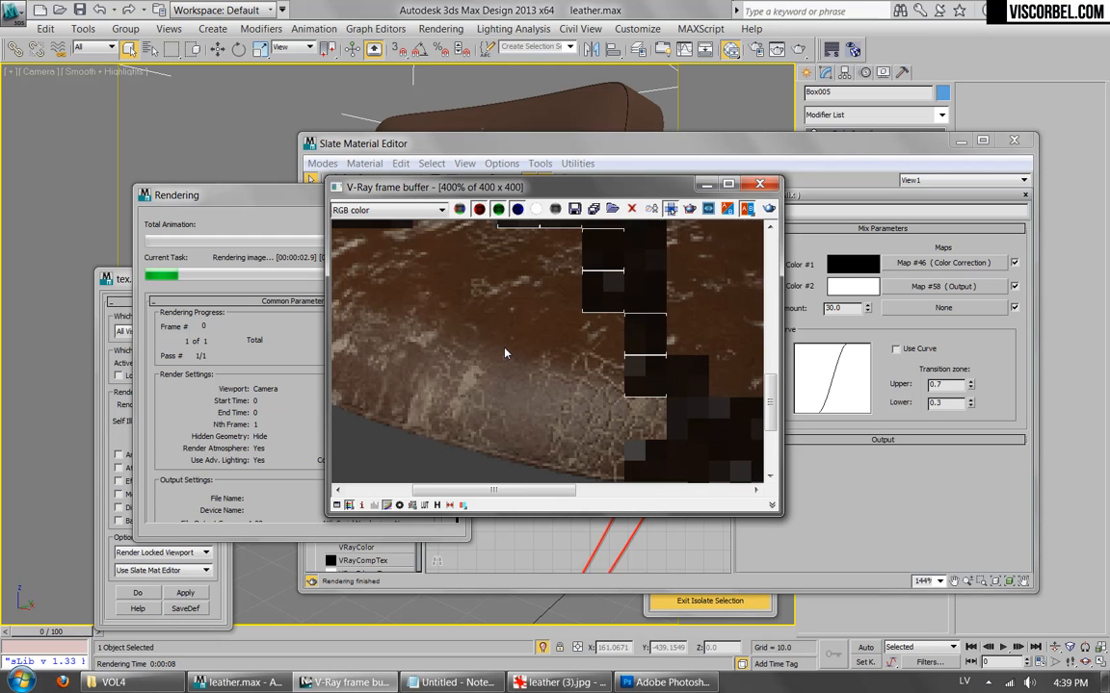
scroll(601, 348, down, 1)
middle_drag(632, 275, 636, 309)
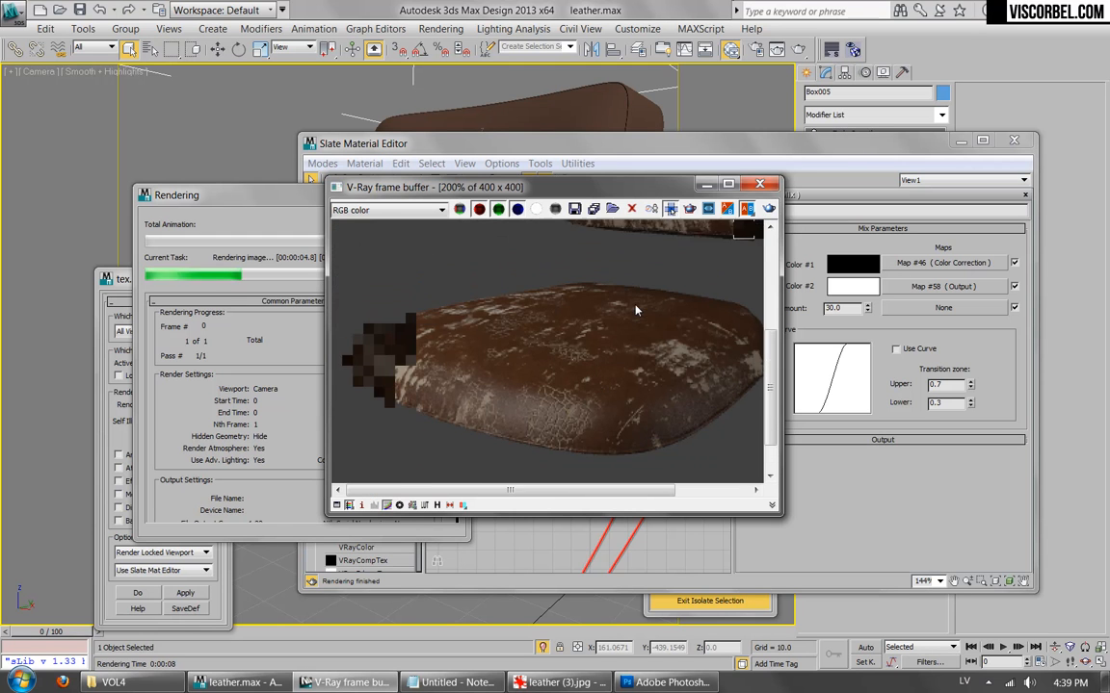
scroll(636, 309, down, 1)
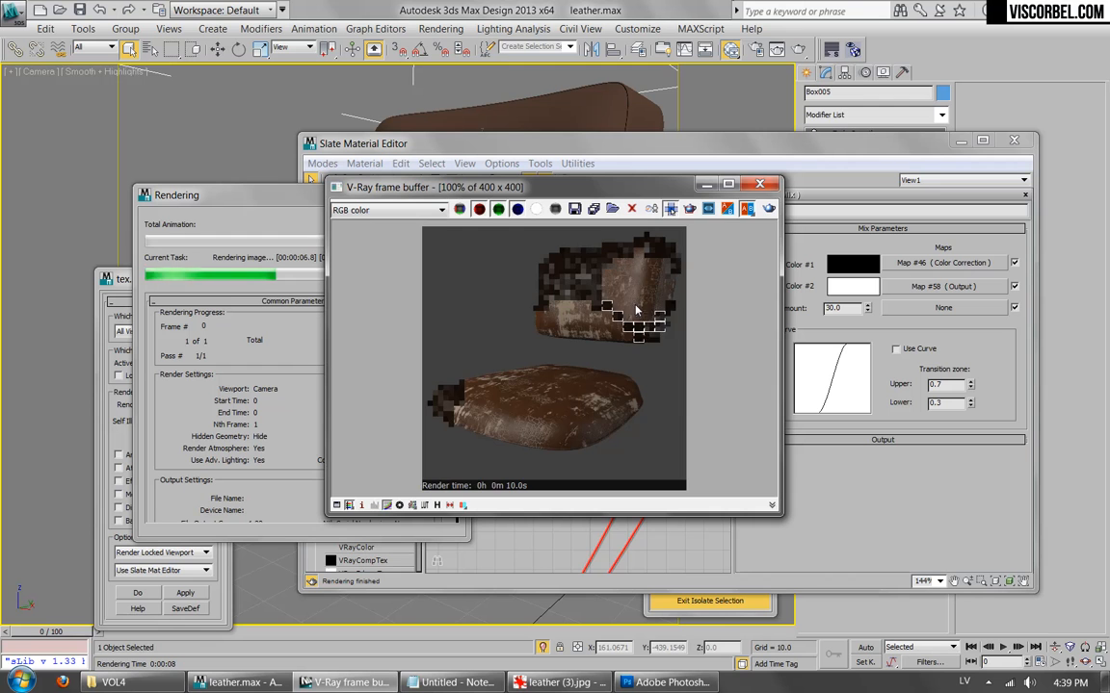
scroll(651, 264, up, 1)
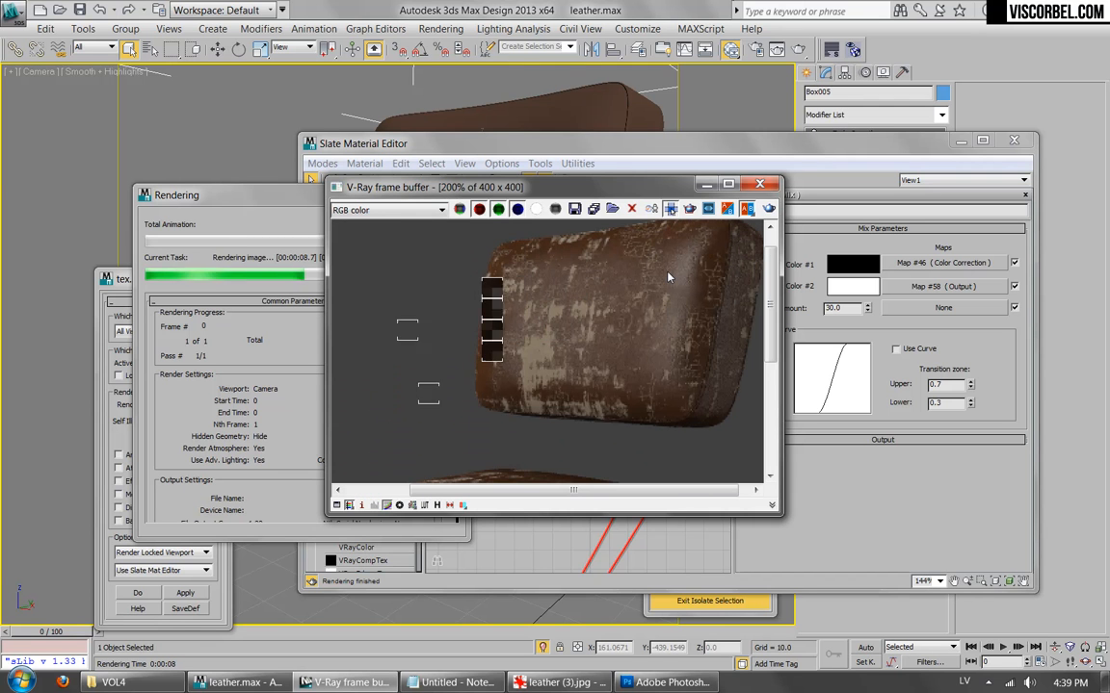
scroll(670, 302, down, 1)
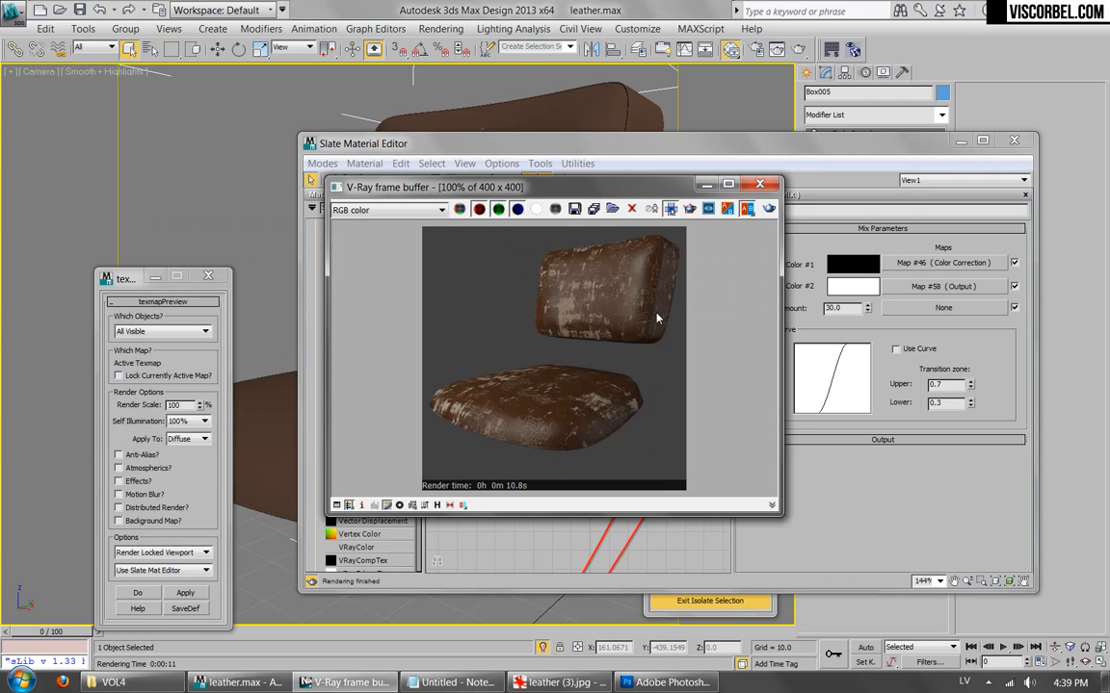
click(759, 184)
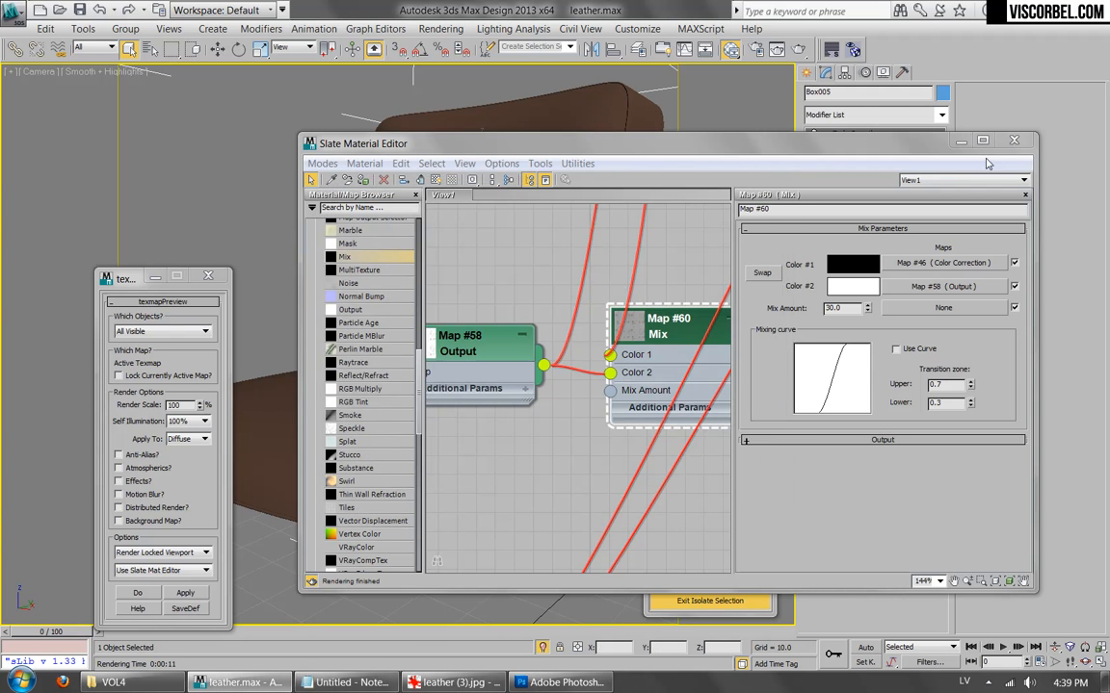
Close the material editor and the leftover render windows, and unhide the rest of the chair.
click(1013, 140)
click(723, 267)
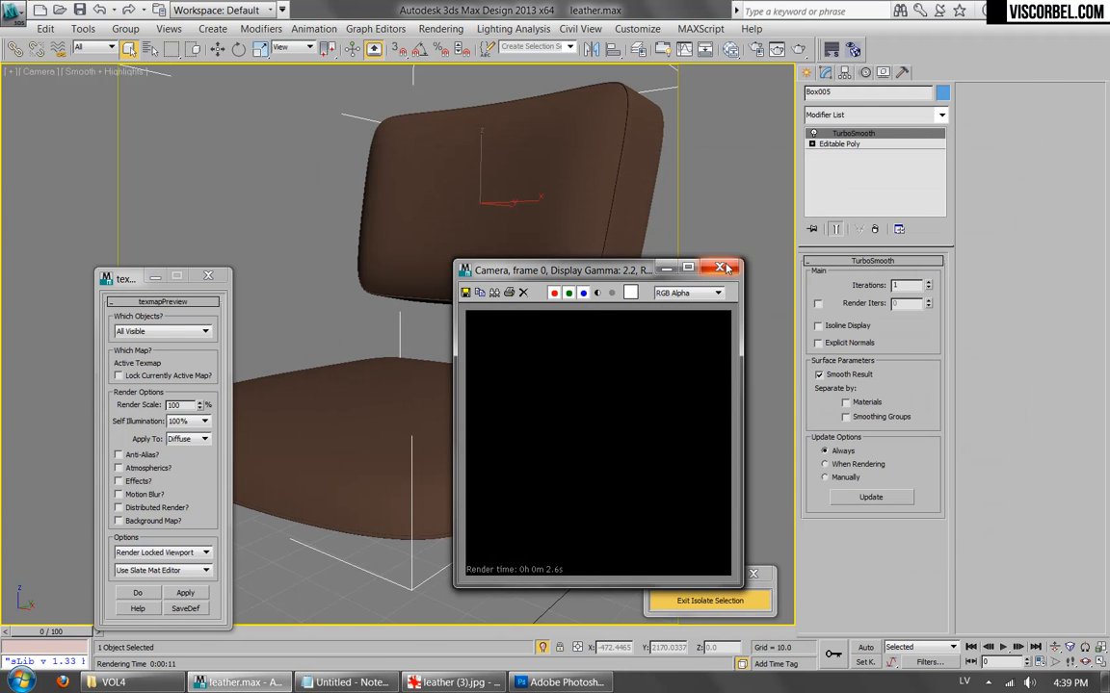
right_click(676, 247)
click(646, 251)
click(718, 269)
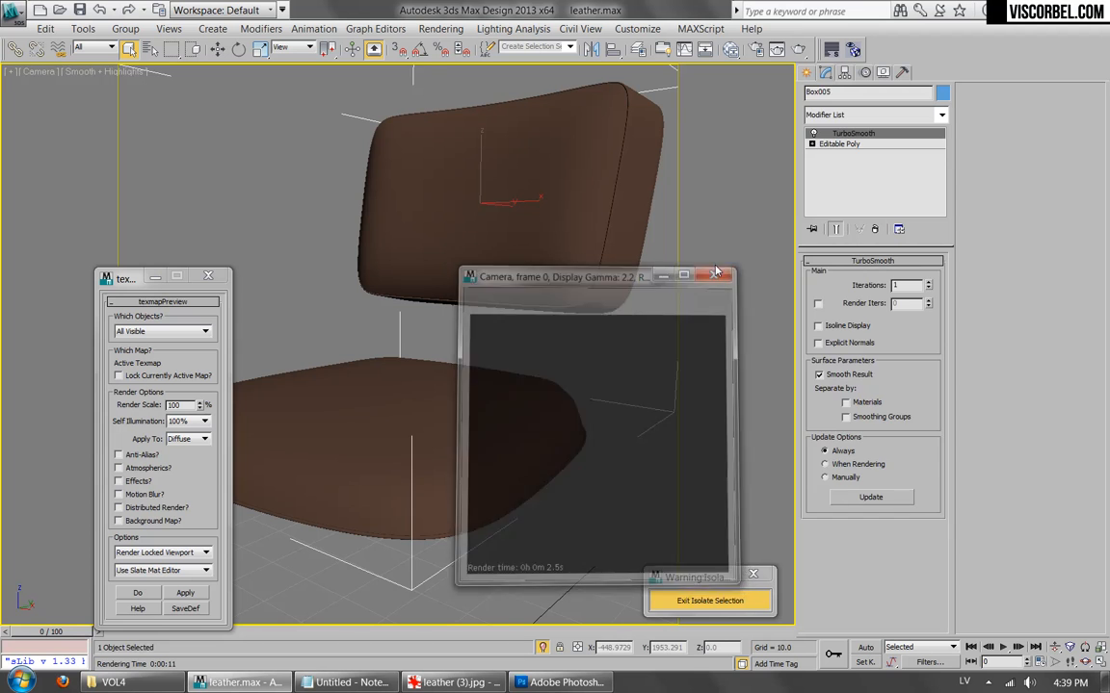
right_click(636, 305)
click(669, 251)
Walk the camera backwards and reframe it to show the whole chair down to its legs.
key(Up)
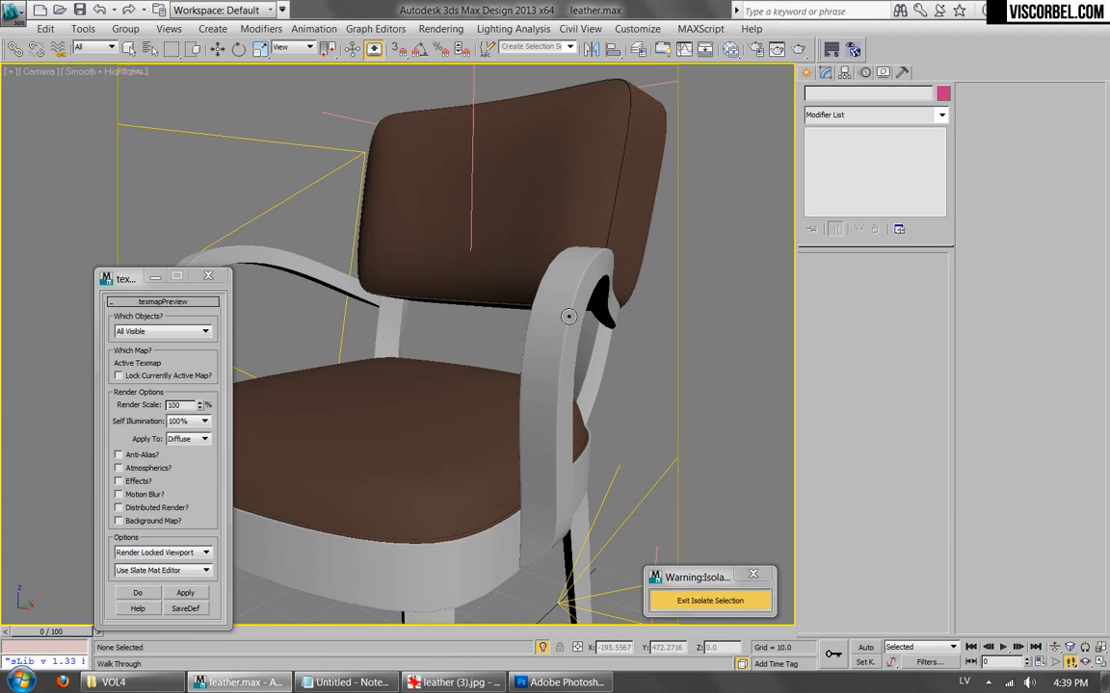
drag(563, 314, 495, 361)
key(Down)
key(Down)
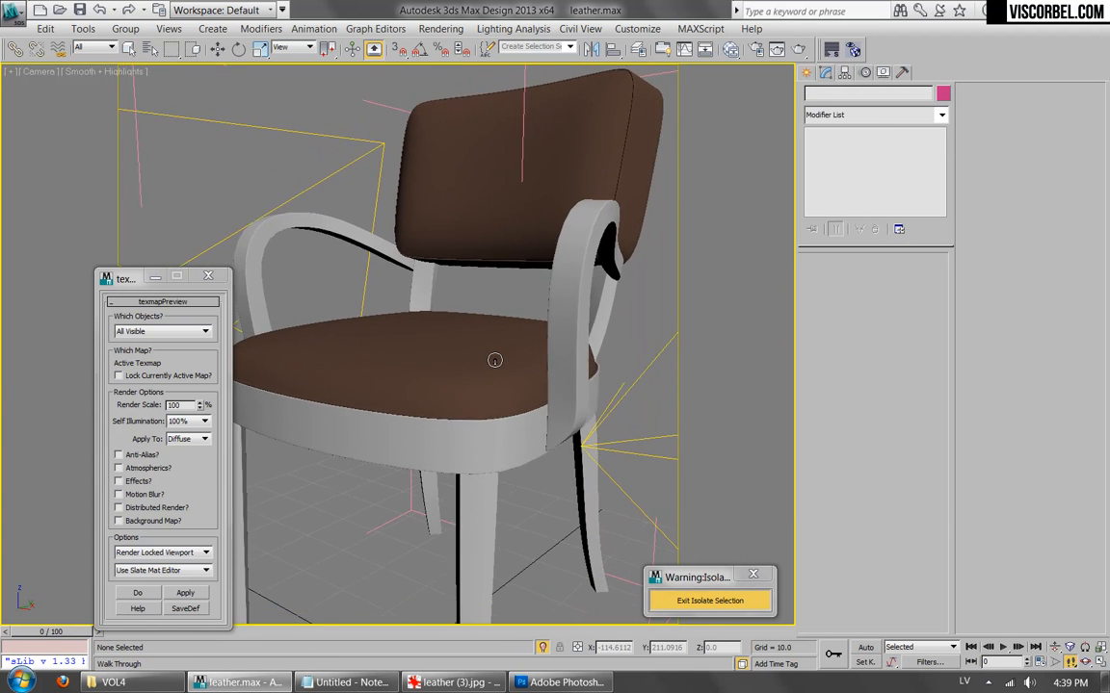
middle_drag(495, 361, 503, 317)
key(Down)
key(Down)
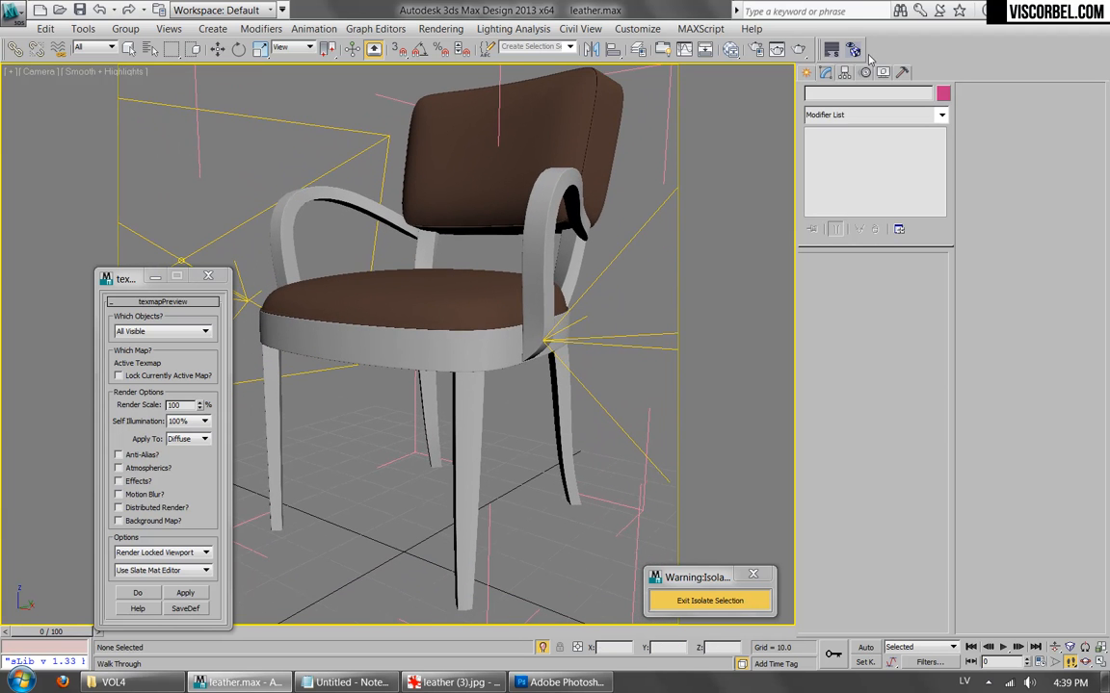
Render the camera view of the complete chair and examine the worn leather on its seat and backrest up close.
click(798, 52)
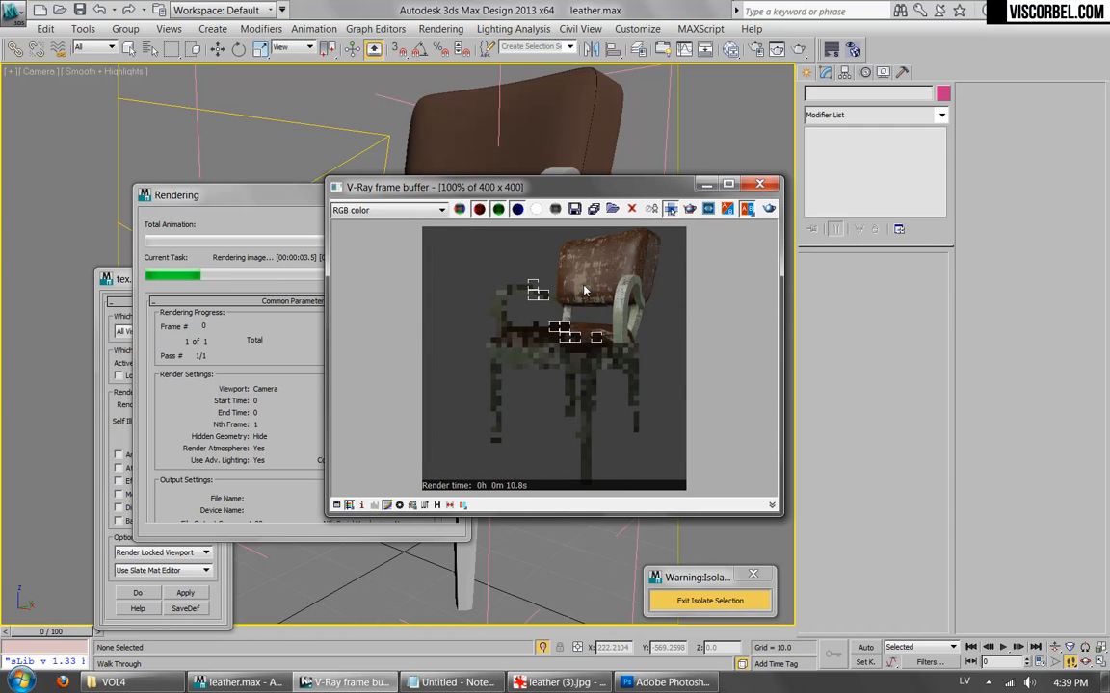
scroll(570, 358, up, 1)
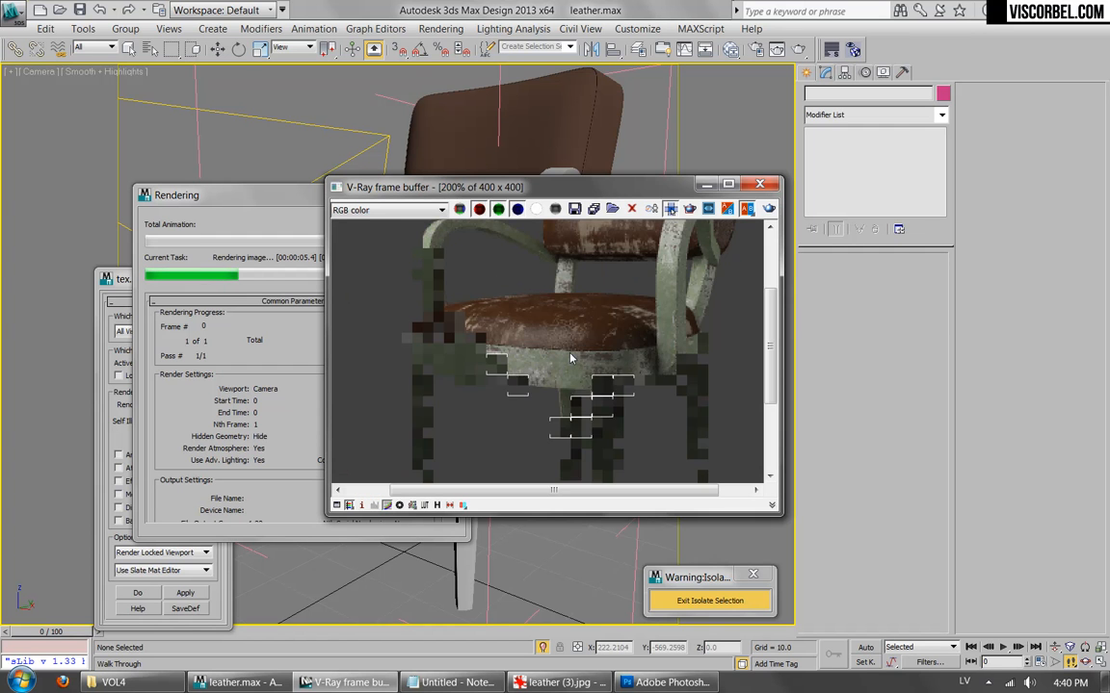
middle_drag(601, 292, 597, 342)
middle_drag(597, 289, 593, 386)
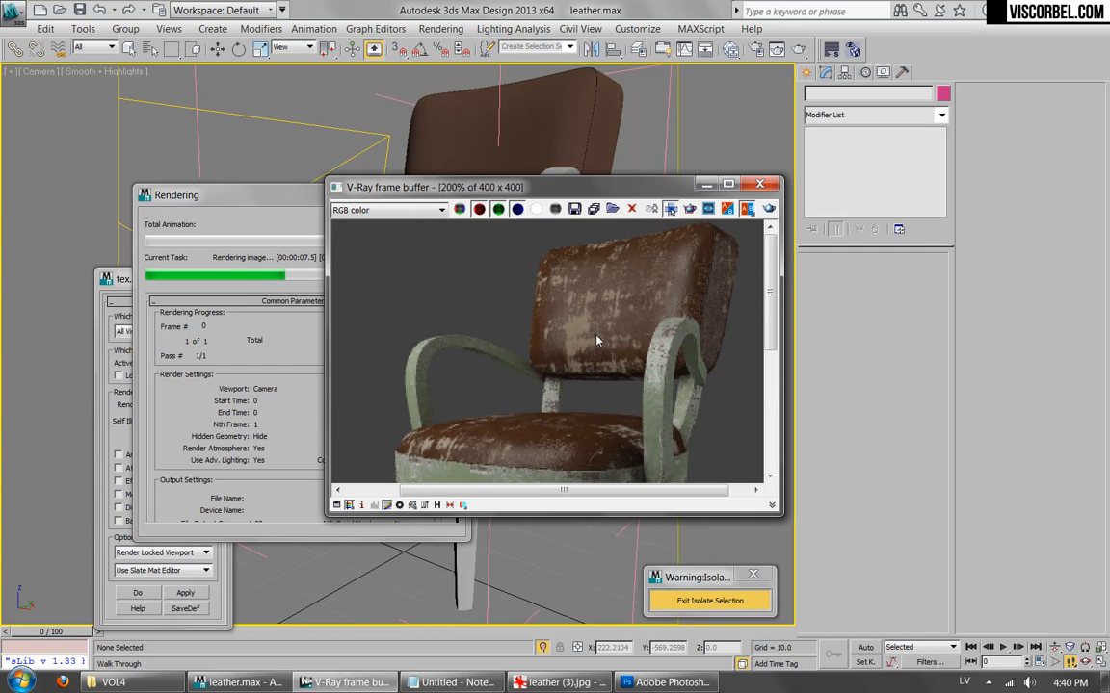